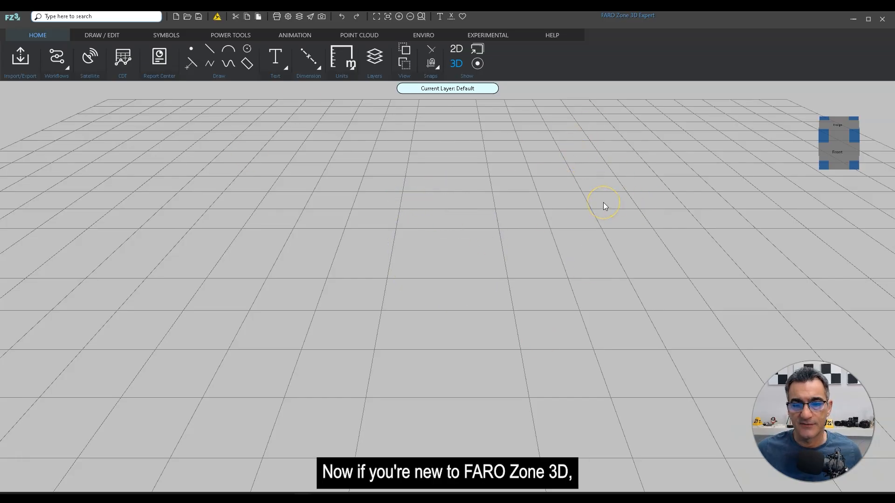
{"action": "left_click", "coordinate": [303, 216]}
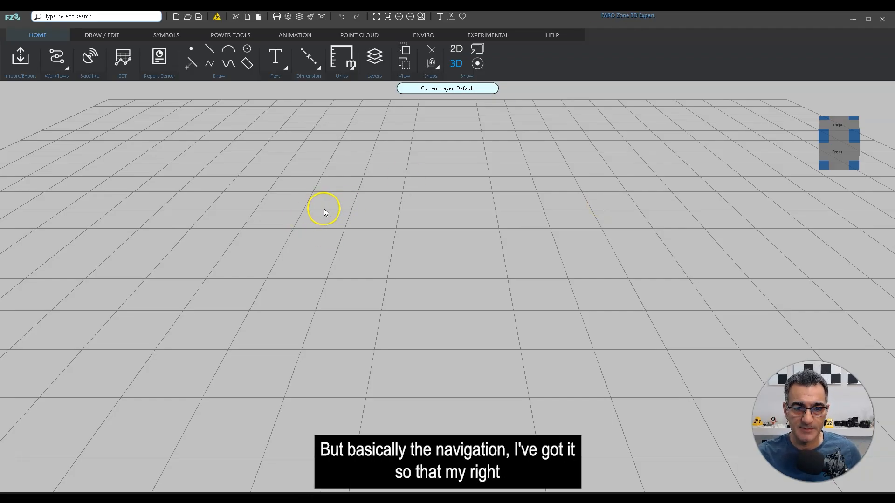
{"action": "mouse_move", "coordinate": [343, 197]}
{"action": "right_mouse_down"}
{"action": "mouse_move", "coordinate": [310, 186]}
{"action": "mouse_move", "coordinate": [353, 202]}
{"action": "mouse_move", "coordinate": [334, 186]}
{"action": "mouse_move", "coordinate": [345, 178]}
{"action": "mouse_move", "coordinate": [355, 198]}
{"action": "mouse_move", "coordinate": [321, 186]}
{"action": "mouse_move", "coordinate": [344, 200]}
{"action": "mouse_move", "coordinate": [330, 192]}
{"action": "right_mouse_up"}
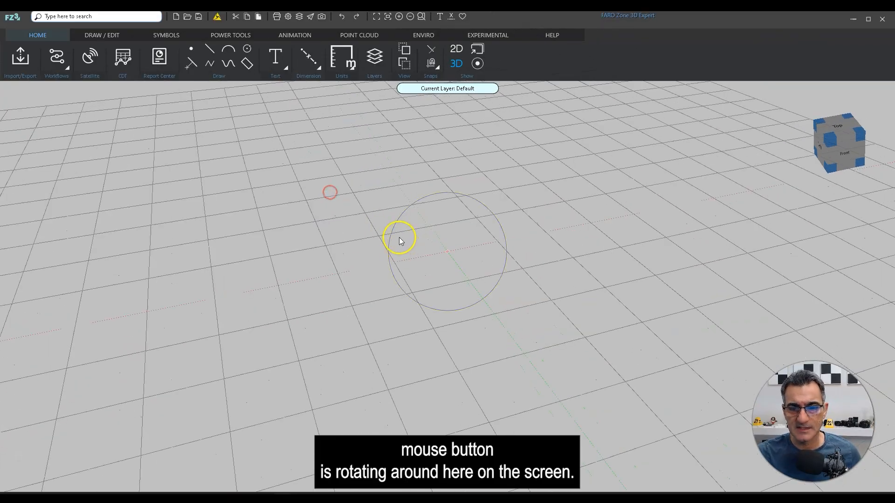
{"action": "scroll", "coordinate": [329, 250], "scroll_direction": "up", "scroll_amount": 3}
{"action": "scroll", "coordinate": [329, 252], "scroll_direction": "down", "scroll_amount": 4}
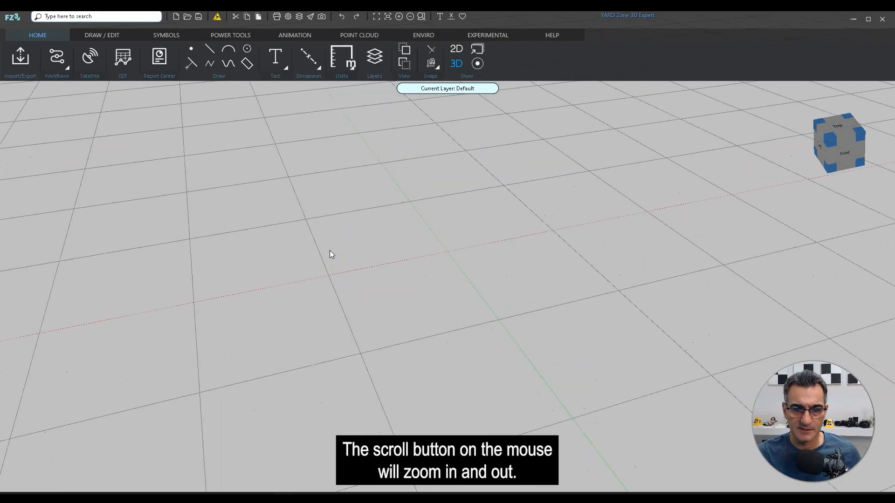
{"action": "scroll", "coordinate": [329, 254], "scroll_direction": "up", "scroll_amount": 2}
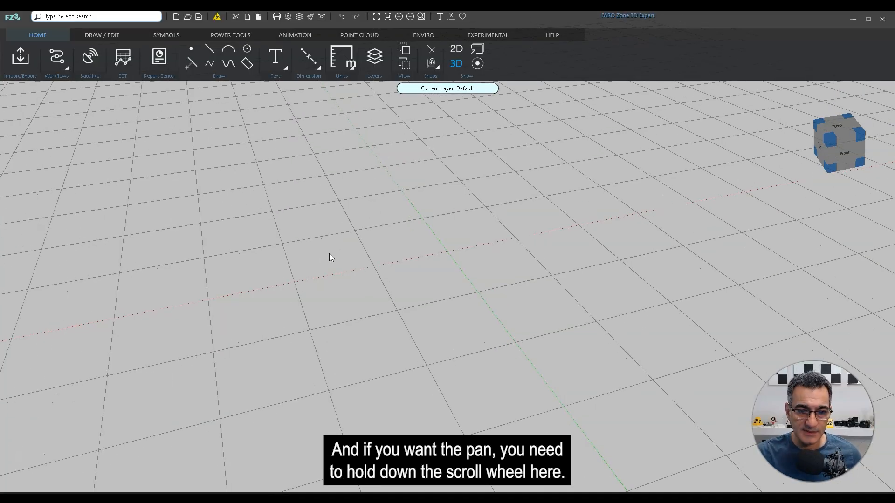
{"action": "middle_click_drag", "start_coordinate": [329, 253], "coordinate": [305, 258]}
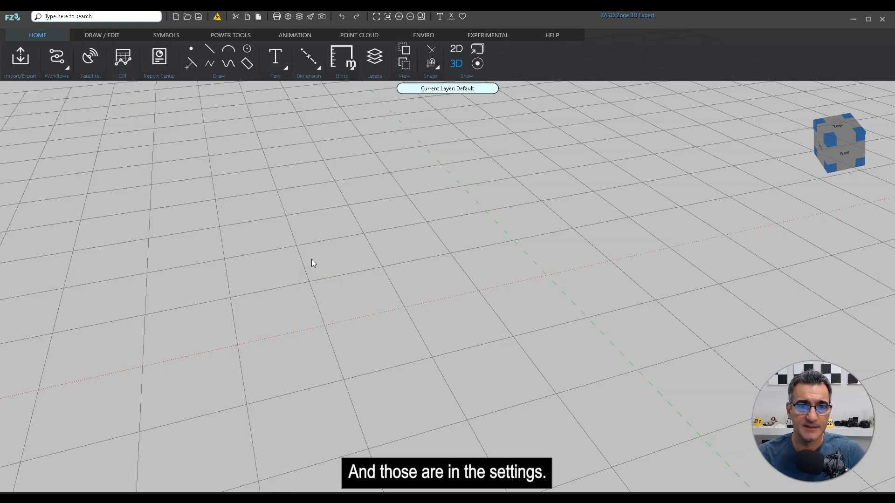
Step: Review the General preferences, including the SCENE navigation mode and mouse wheel zoom direction options
{"action": "left_click", "coordinate": [288, 18]}
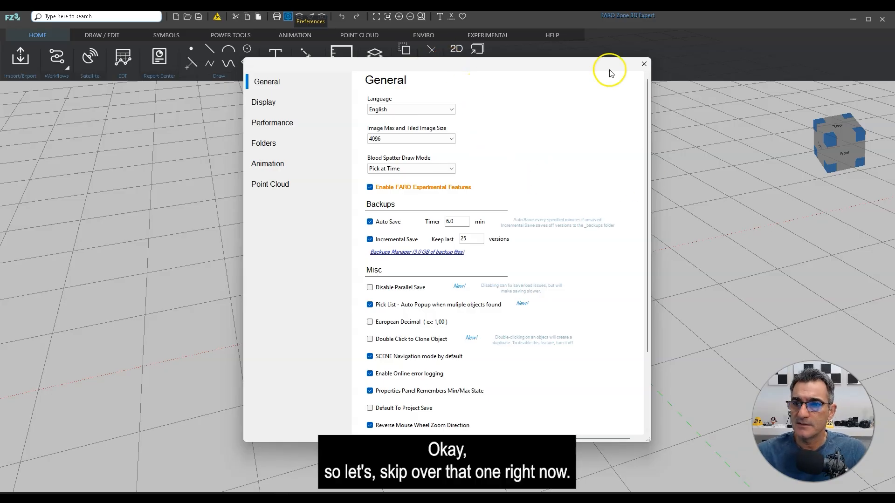
{"action": "left_click", "coordinate": [644, 64]}
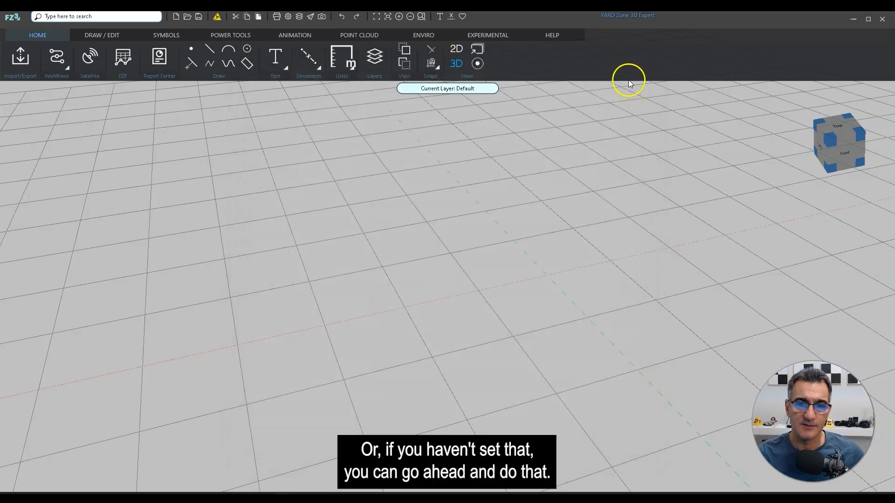
{"action": "right_click_drag", "start_coordinate": [302, 308], "coordinate": [303, 306]}
{"action": "left_click", "coordinate": [306, 299]}
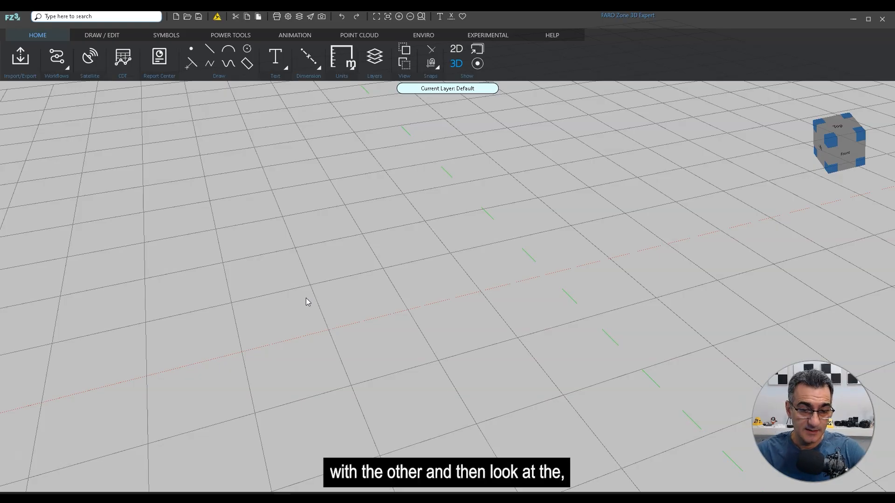
{"action": "right_click_drag", "start_coordinate": [395, 274], "coordinate": [395, 274]}
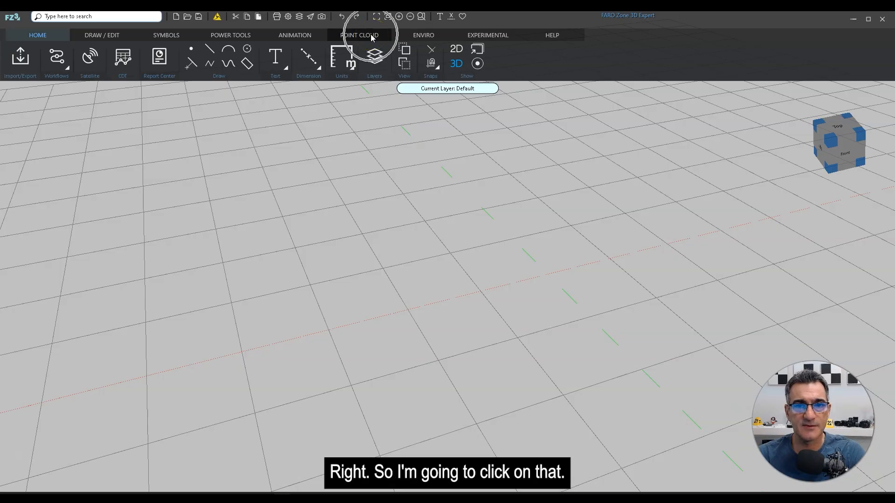
Step: Open the import dialog for other (non-SCENE) point clouds and set the conversion format to FZPC
{"action": "left_click", "coordinate": [372, 37]}
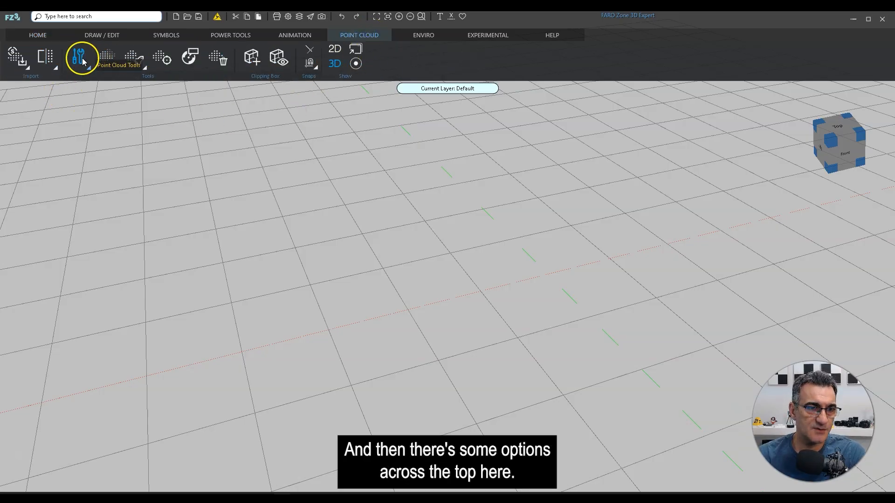
{"action": "left_click", "coordinate": [29, 68]}
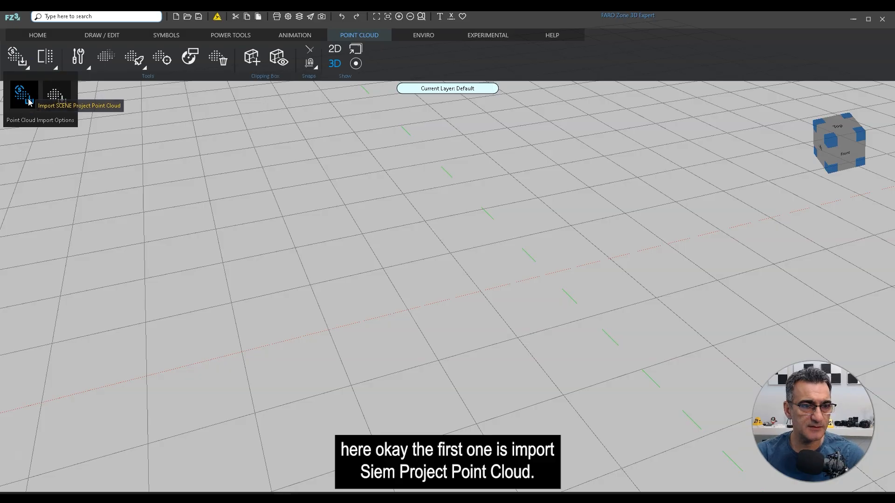
{"action": "left_click", "coordinate": [53, 99]}
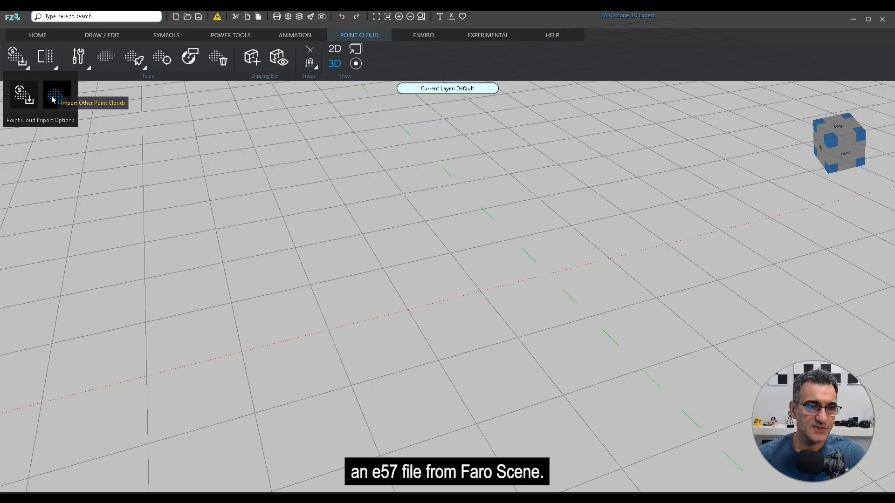
{"action": "left_click", "coordinate": [26, 102]}
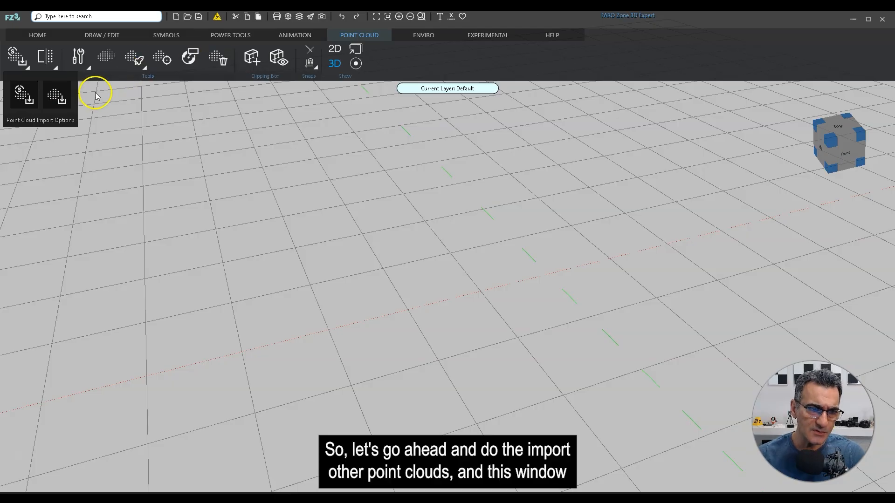
{"action": "left_click", "coordinate": [56, 102]}
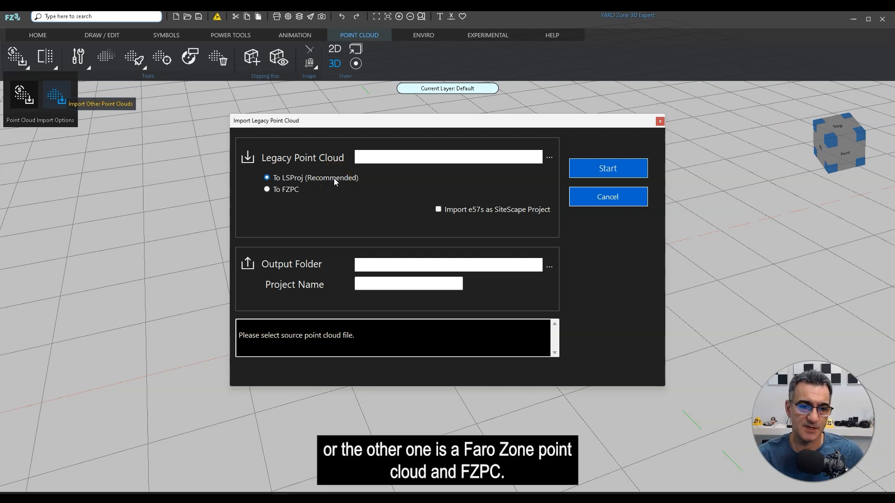
{"action": "left_click", "coordinate": [286, 194]}
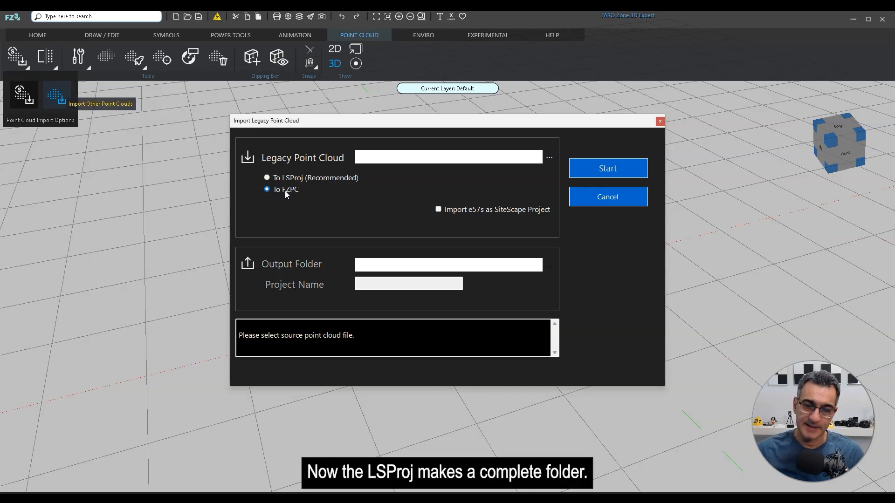
{"action": "left_click", "coordinate": [310, 178]}
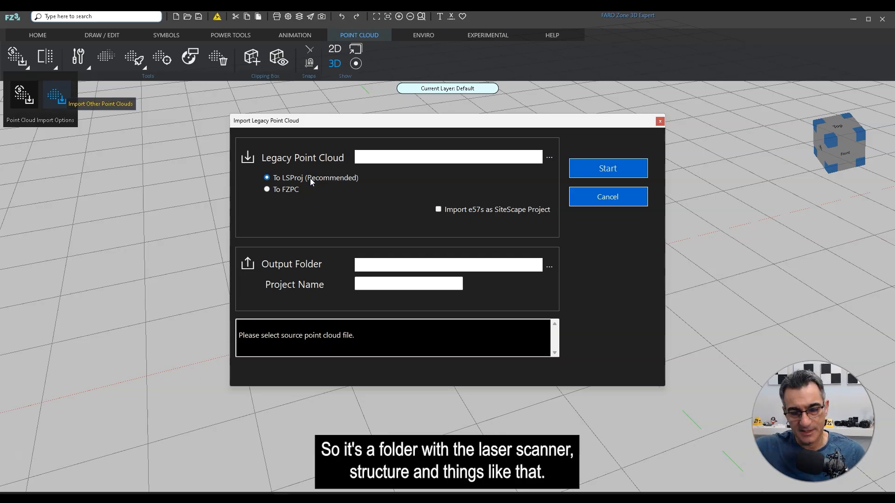
{"action": "left_click", "coordinate": [285, 188]}
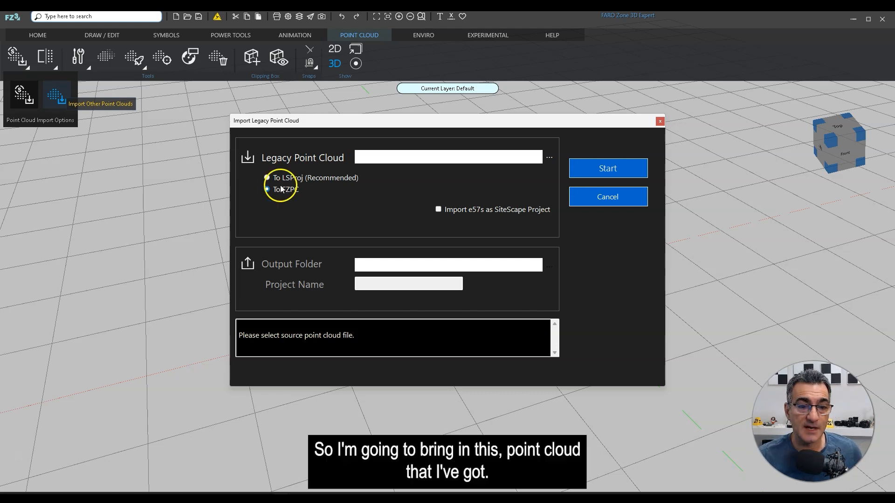
Step: Choose Traj w Sphere.e57 from the Desktop as the source, set its unit to meters and run the import
{"action": "left_click", "coordinate": [550, 160]}
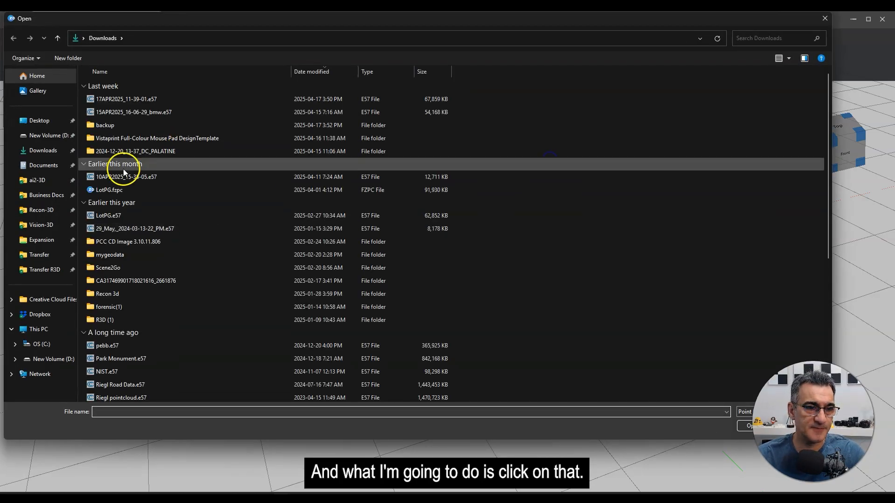
{"action": "left_click", "coordinate": [39, 120]}
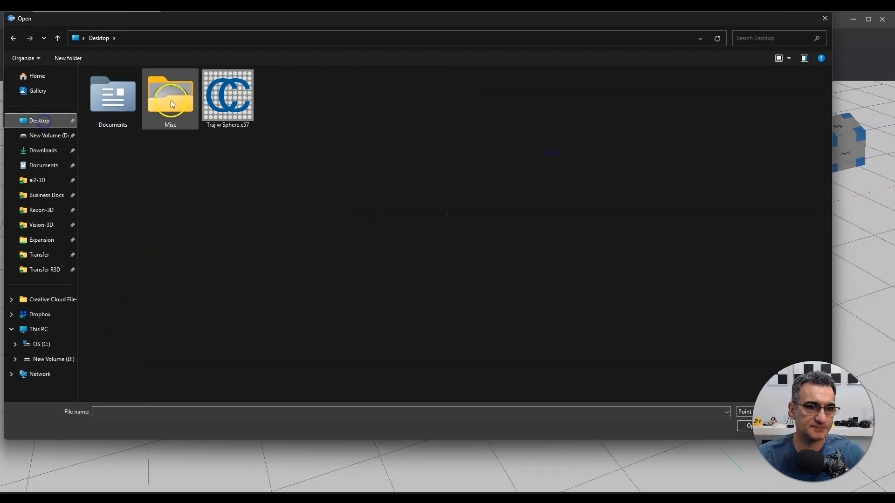
{"action": "left_click", "coordinate": [234, 89]}
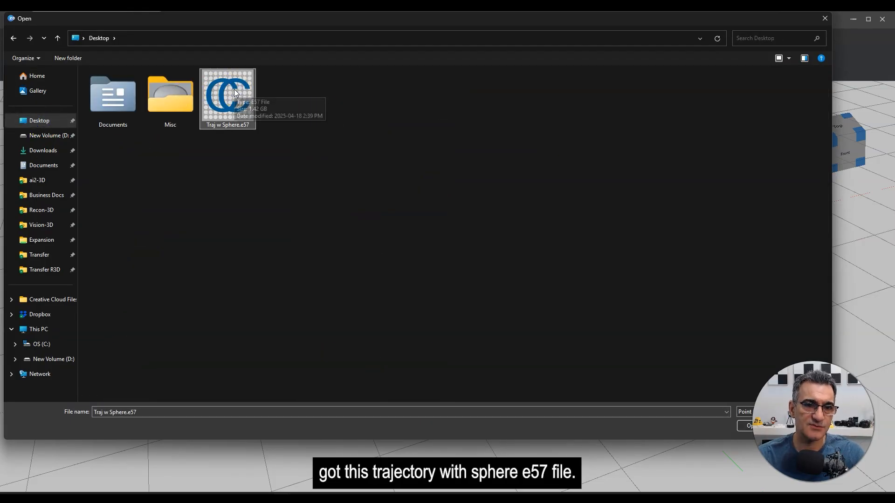
{"action": "double_click", "coordinate": [231, 91]}
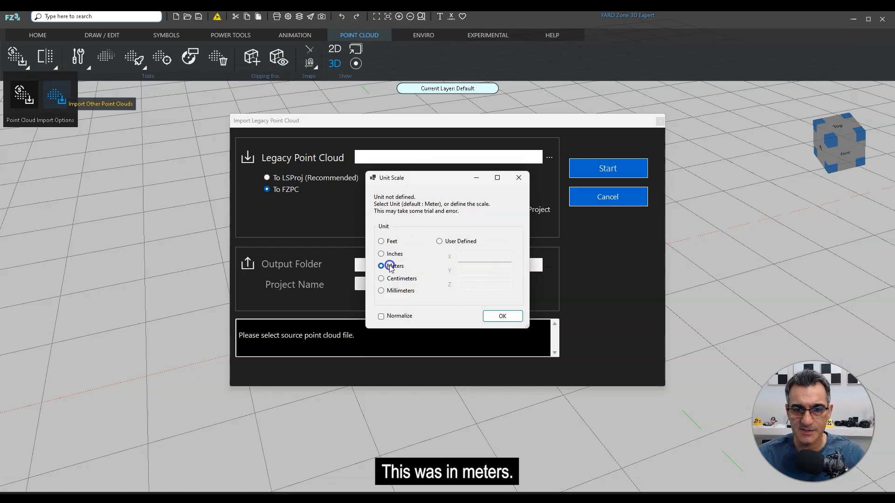
{"action": "left_click", "coordinate": [501, 316]}
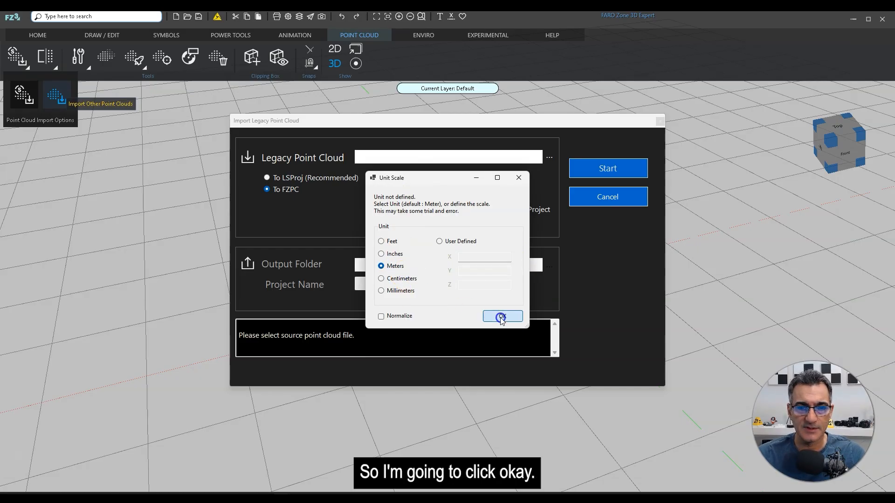
{"action": "left_click", "coordinate": [283, 191]}
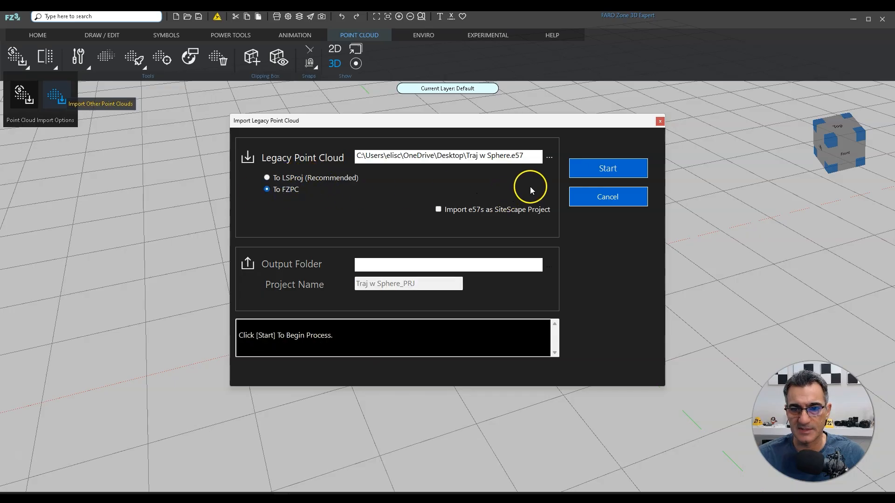
{"action": "left_click", "coordinate": [591, 172]}
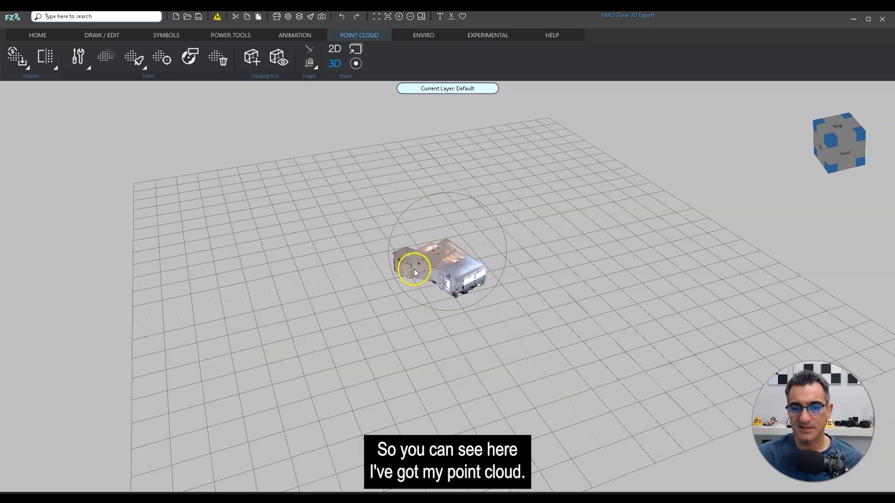
Step: Examine the exterior of the imported building point cloud, including its roof and door side, from several angles
{"action": "scroll", "coordinate": [449, 277], "scroll_direction": "up", "scroll_amount": 5}
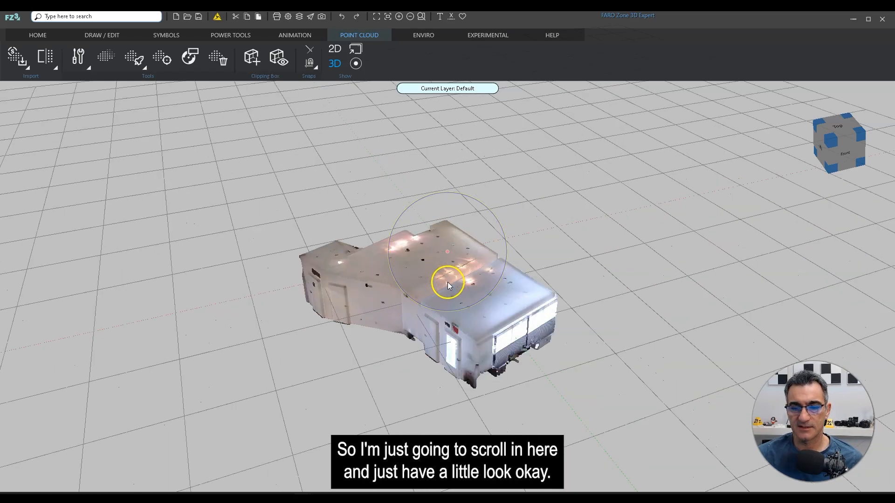
{"action": "scroll", "coordinate": [408, 309], "scroll_direction": "up", "scroll_amount": 4}
{"action": "scroll", "coordinate": [411, 310], "scroll_direction": "up", "scroll_amount": 2}
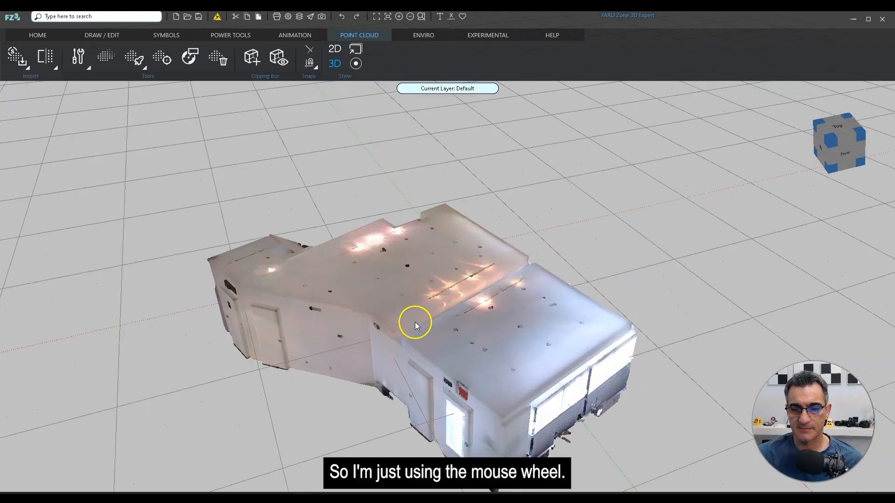
{"action": "left_click_drag", "start_coordinate": [425, 280], "coordinate": [371, 377]}
{"action": "mouse_move", "coordinate": [427, 288]}
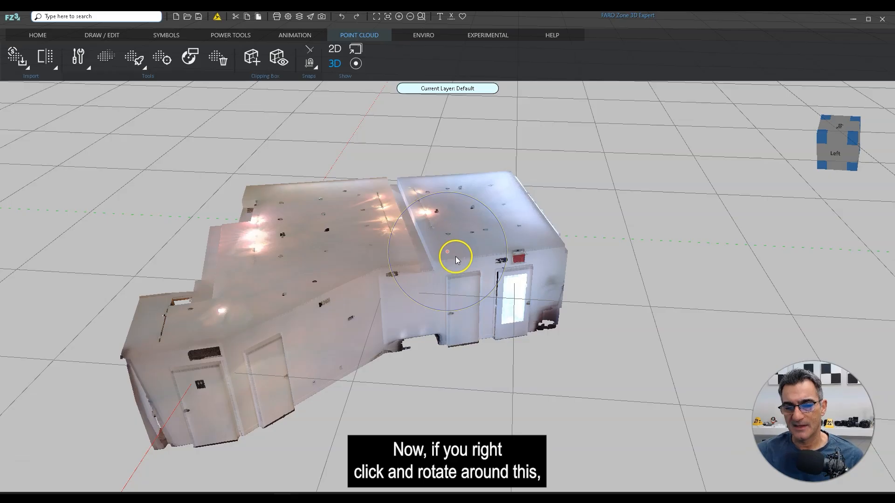
{"action": "right_click_drag", "start_coordinate": [455, 256], "coordinate": [467, 301]}
{"action": "left_click", "coordinate": [409, 242]}
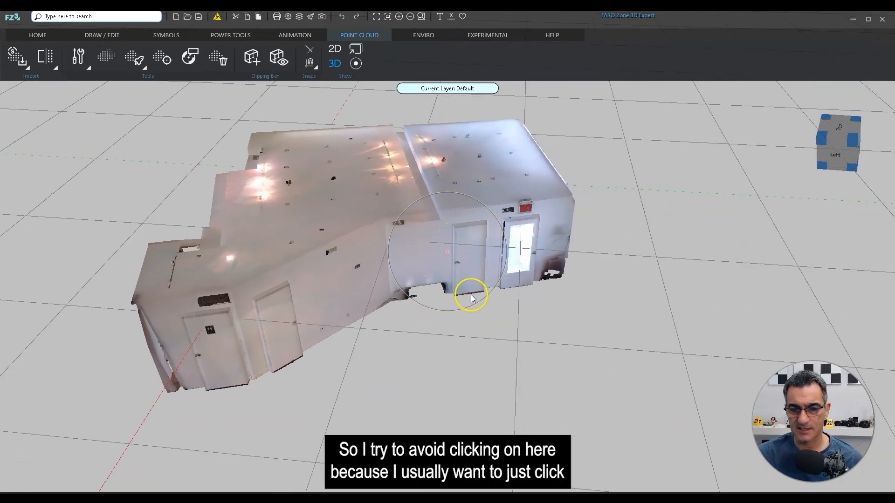
{"action": "right_click_drag", "start_coordinate": [617, 322], "coordinate": [576, 336]}
{"action": "right_click_drag", "start_coordinate": [503, 337], "coordinate": [525, 357]}
{"action": "left_click", "coordinate": [347, 272]}
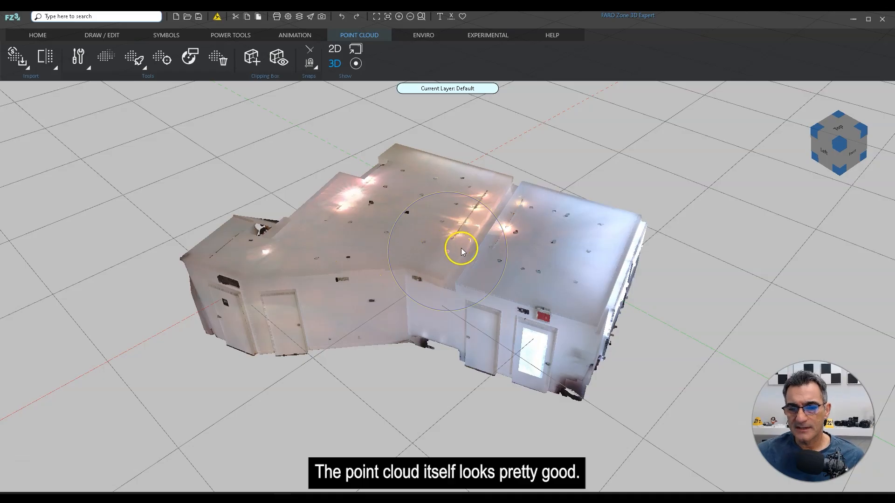
Step: Inspect the point cloud up close from the roof and ceiling lights through to the tiled room interior
{"action": "scroll", "coordinate": [456, 279], "scroll_direction": "up", "scroll_amount": 10}
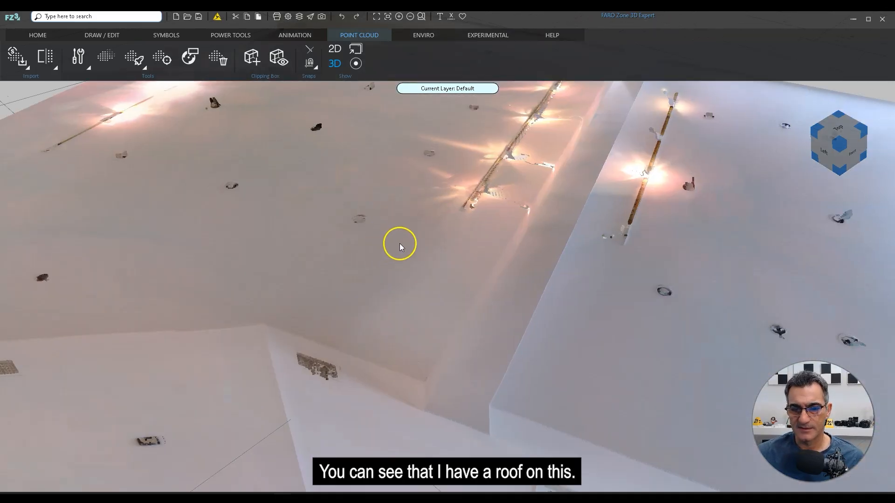
{"action": "scroll", "coordinate": [400, 244], "scroll_direction": "up", "scroll_amount": 6}
{"action": "right_click_drag", "start_coordinate": [438, 300], "coordinate": [479, 313]}
{"action": "left_click_drag", "start_coordinate": [539, 216], "coordinate": [502, 253]}
{"action": "right_click_drag", "start_coordinate": [502, 254], "coordinate": [618, 98]}
{"action": "left_click_drag", "start_coordinate": [511, 283], "coordinate": [406, 433]}
{"action": "right_click_drag", "start_coordinate": [487, 265], "coordinate": [494, 331]}
{"action": "right_click_drag", "start_coordinate": [495, 294], "coordinate": [486, 281]}
{"action": "left_click_drag", "start_coordinate": [486, 281], "coordinate": [536, 244]}
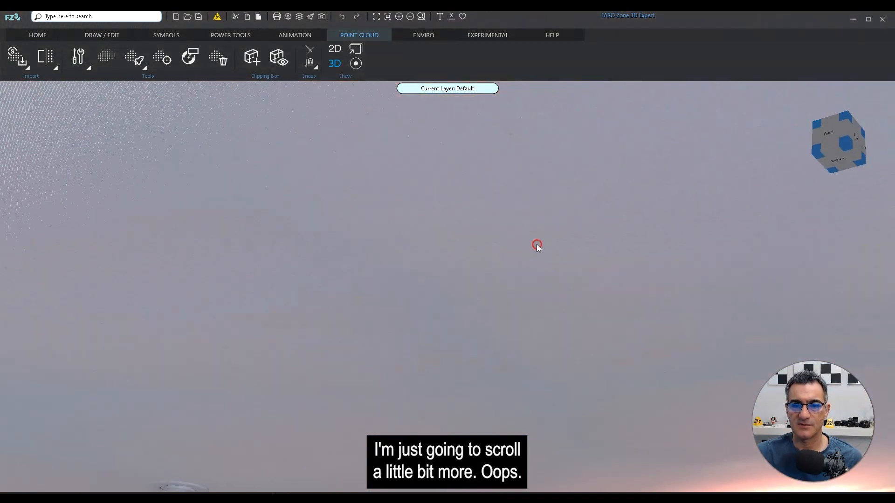
{"action": "right_click_drag", "start_coordinate": [556, 291], "coordinate": [541, 138]}
{"action": "right_click_drag", "start_coordinate": [501, 202], "coordinate": [494, 96]}
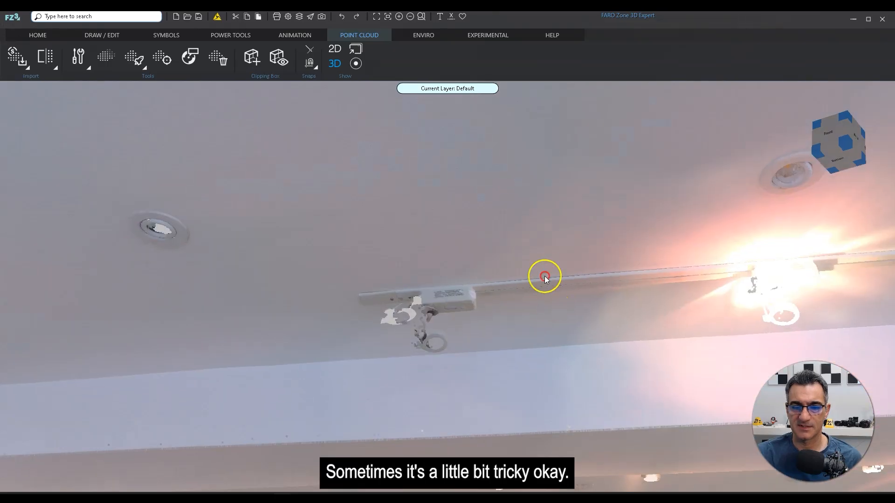
{"action": "right_click_drag", "start_coordinate": [545, 278], "coordinate": [535, 185]}
{"action": "right_click_drag", "start_coordinate": [584, 318], "coordinate": [503, 134]}
{"action": "scroll", "coordinate": [551, 279], "scroll_direction": "down", "scroll_amount": 3}
{"action": "left_click_drag", "start_coordinate": [556, 304], "coordinate": [537, 337]}
{"action": "right_click_drag", "start_coordinate": [537, 336], "coordinate": [476, 205]}
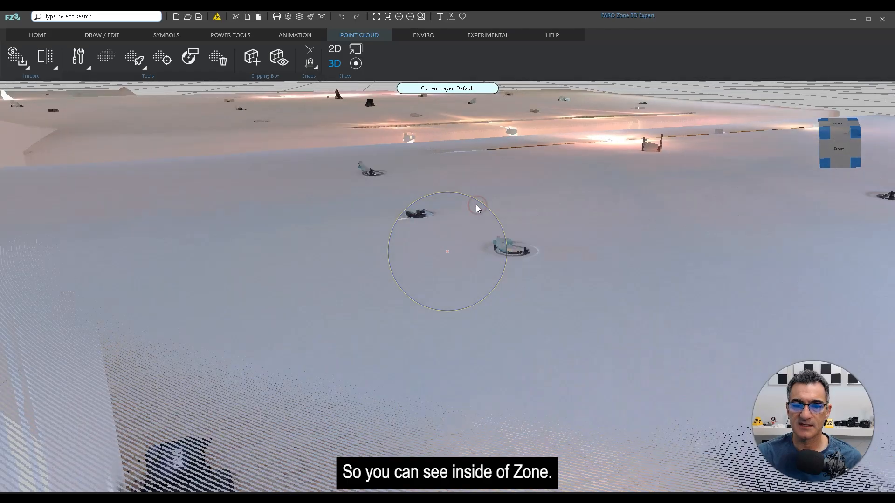
{"action": "scroll", "coordinate": [476, 204], "scroll_direction": "up", "scroll_amount": 1}
{"action": "scroll", "coordinate": [472, 183], "scroll_direction": "up", "scroll_amount": 5}
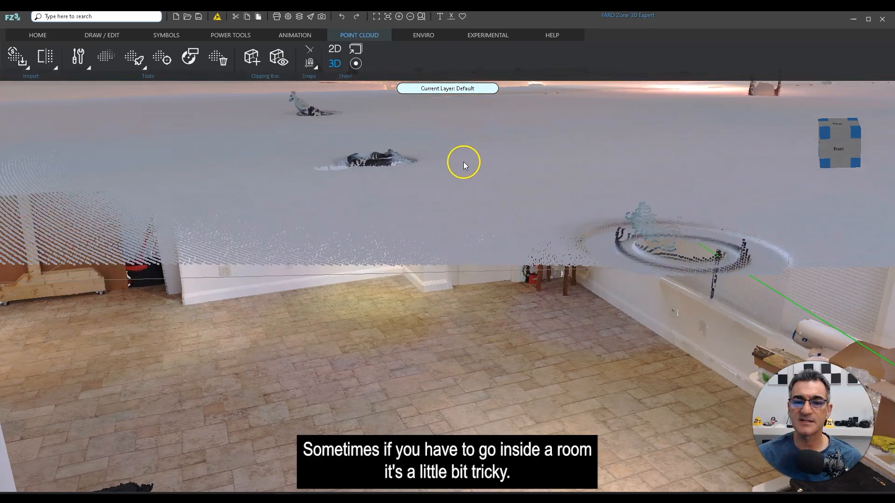
{"action": "scroll", "coordinate": [516, 242], "scroll_direction": "up", "scroll_amount": 3}
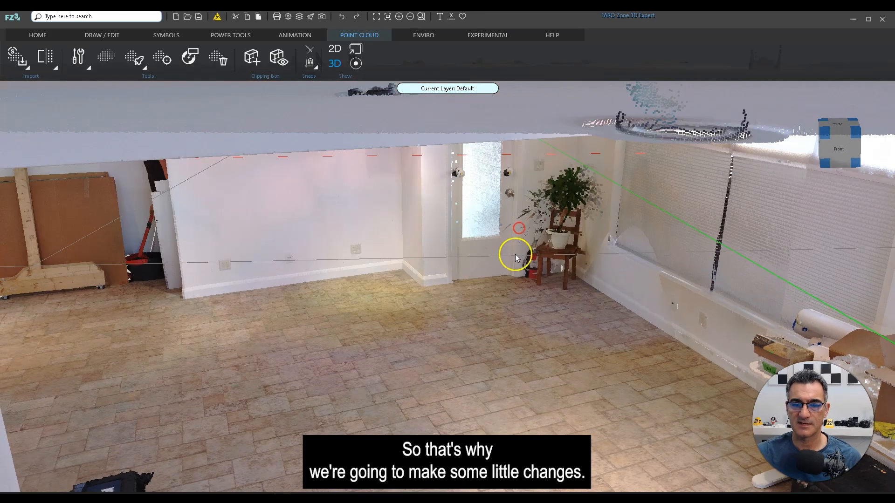
Step: Inspect the entry door and its mounted spheres and rods from inside the room
{"action": "left_click_drag", "start_coordinate": [477, 198], "coordinate": [508, 160]}
{"action": "left_click_drag", "start_coordinate": [327, 255], "coordinate": [334, 244]}
{"action": "left_click_drag", "start_coordinate": [408, 200], "coordinate": [443, 227]}
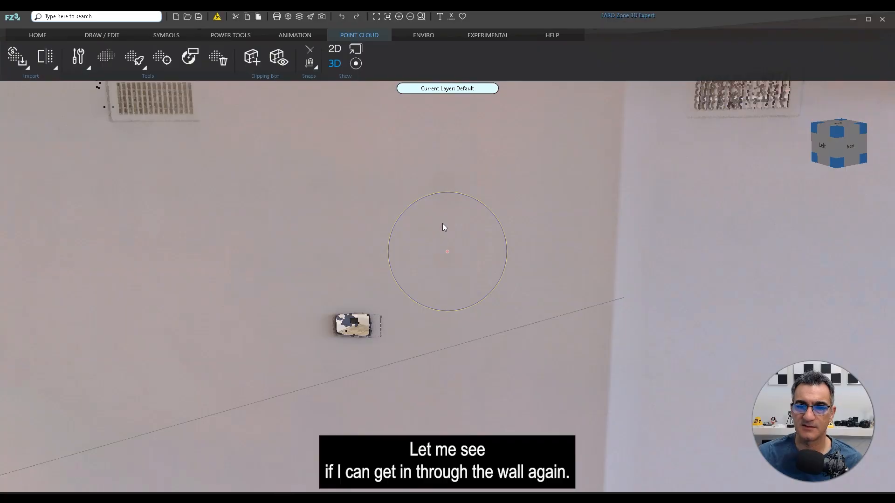
{"action": "scroll", "coordinate": [443, 223], "scroll_direction": "up", "scroll_amount": 5}
{"action": "scroll", "coordinate": [442, 220], "scroll_direction": "down", "scroll_amount": 2}
{"action": "middle_click_drag", "start_coordinate": [426, 207], "coordinate": [448, 338]}
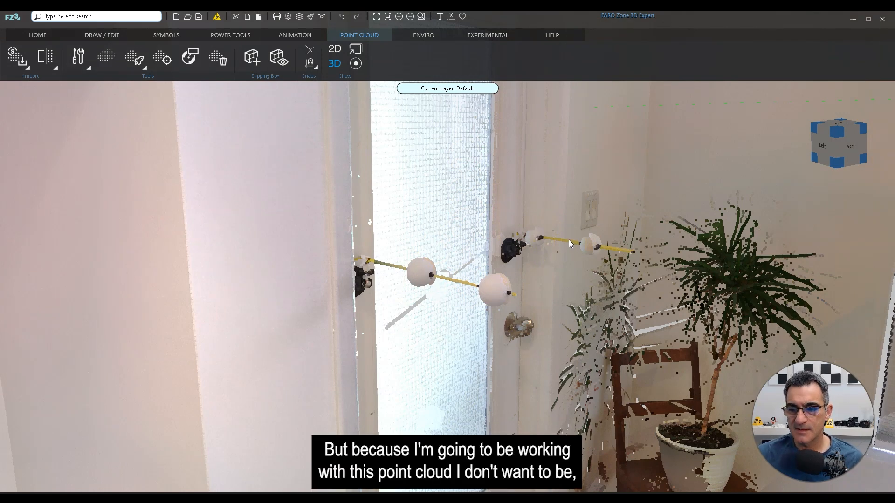
Step: View the whole building from above and from two corner perspectives, ending in the straight Top view
{"action": "scroll", "coordinate": [567, 236], "scroll_direction": "down", "scroll_amount": 10}
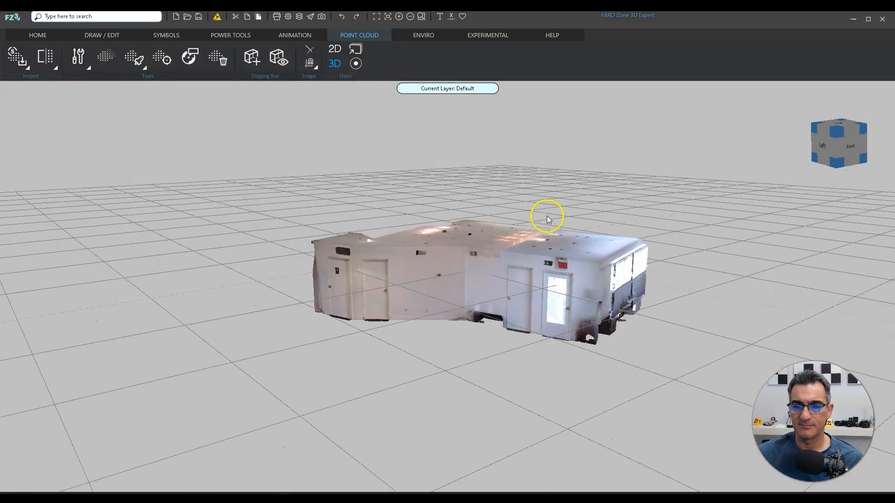
{"action": "scroll", "coordinate": [547, 217], "scroll_direction": "down", "scroll_amount": 3}
{"action": "middle_click_drag", "start_coordinate": [507, 339], "coordinate": [515, 286]}
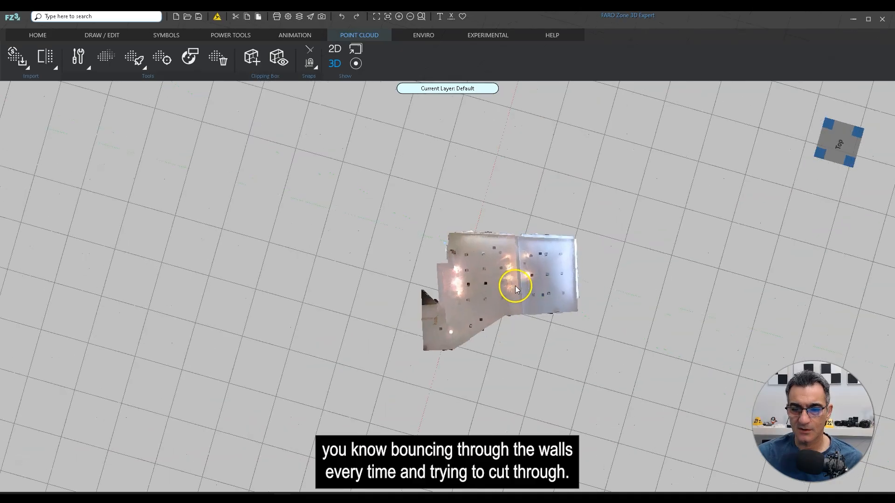
{"action": "left_click", "coordinate": [464, 291]}
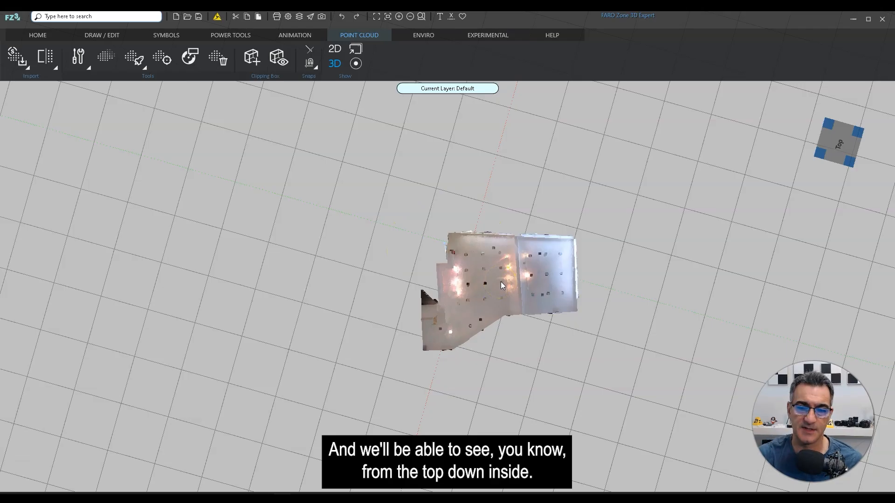
{"action": "left_click", "coordinate": [839, 143]}
{"action": "left_click", "coordinate": [839, 145]}
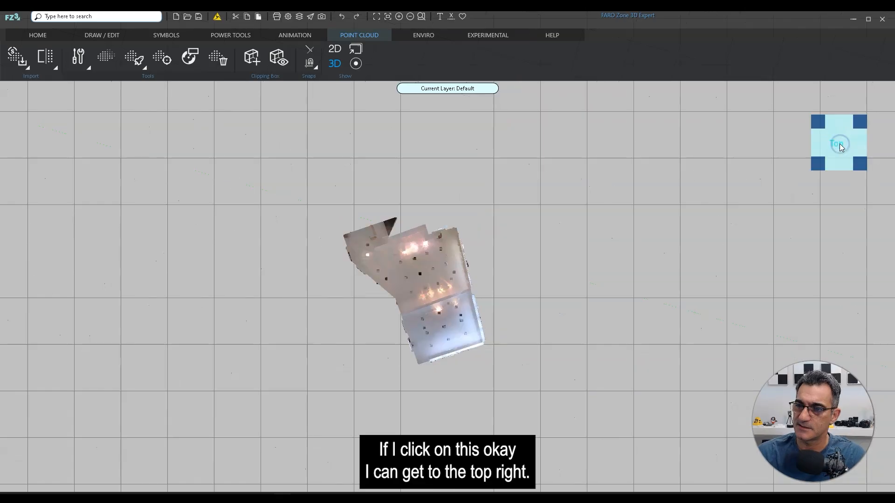
{"action": "left_click", "coordinate": [815, 162]}
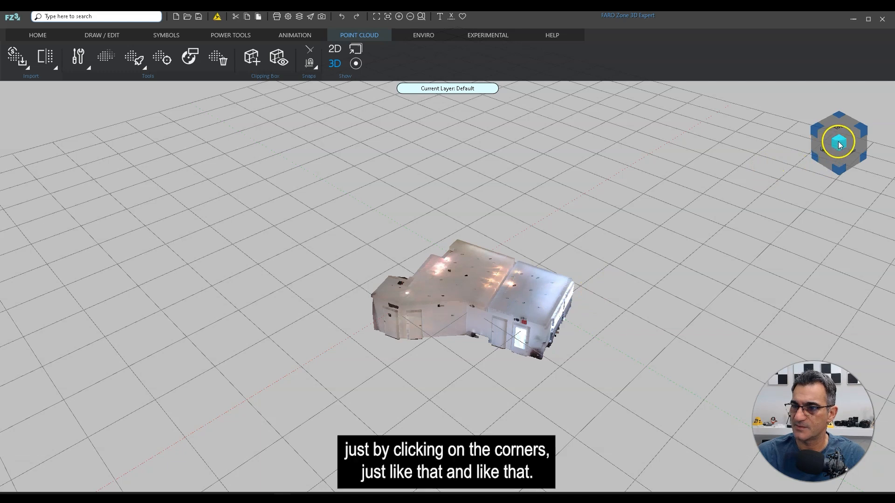
{"action": "left_click", "coordinate": [853, 137]}
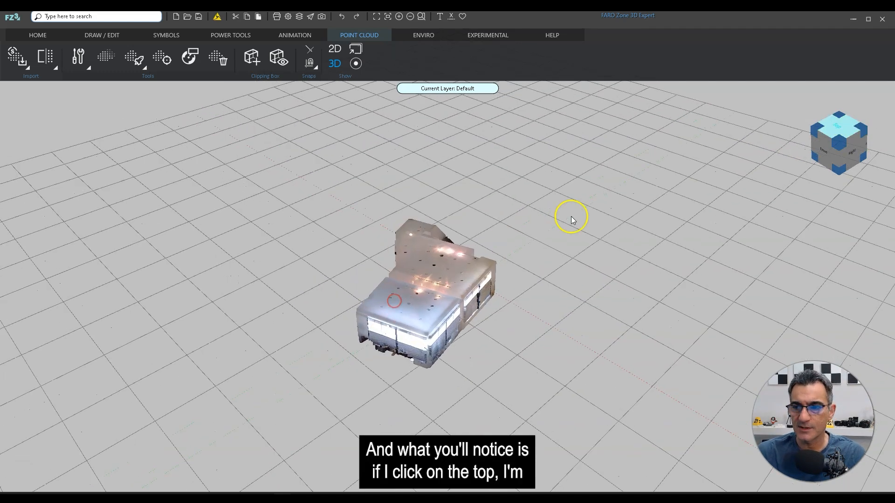
{"action": "left_click", "coordinate": [840, 127]}
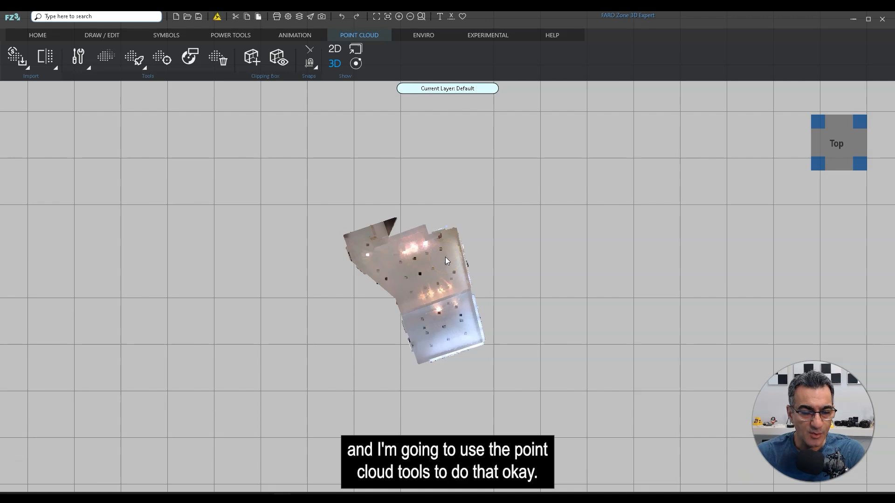
Step: Examine the roof outline from above and compare the direction of the walls with the grid
{"action": "scroll", "coordinate": [449, 262], "scroll_direction": "up", "scroll_amount": 5}
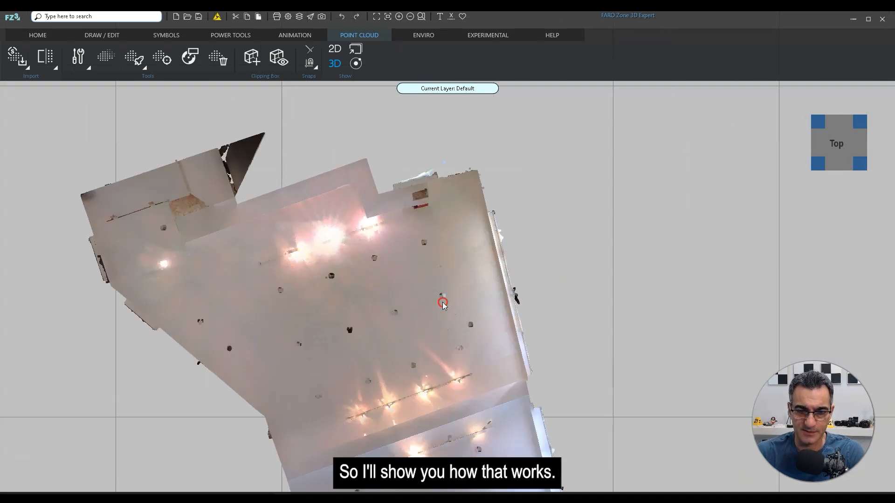
{"action": "middle_click_drag", "start_coordinate": [439, 307], "coordinate": [443, 300]}
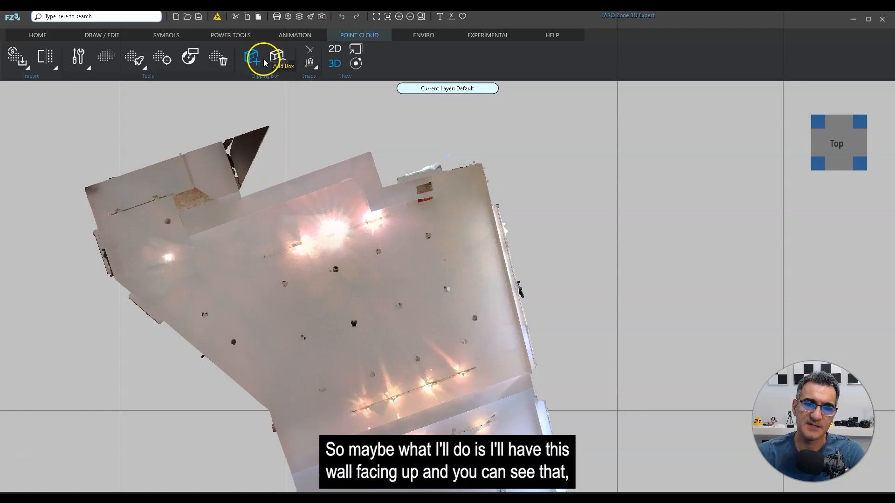
{"action": "scroll", "coordinate": [293, 288], "scroll_direction": "down", "scroll_amount": 2}
{"action": "middle_click_drag", "start_coordinate": [157, 349], "coordinate": [226, 260]}
{"action": "middle_click_drag", "start_coordinate": [507, 261], "coordinate": [526, 313]}
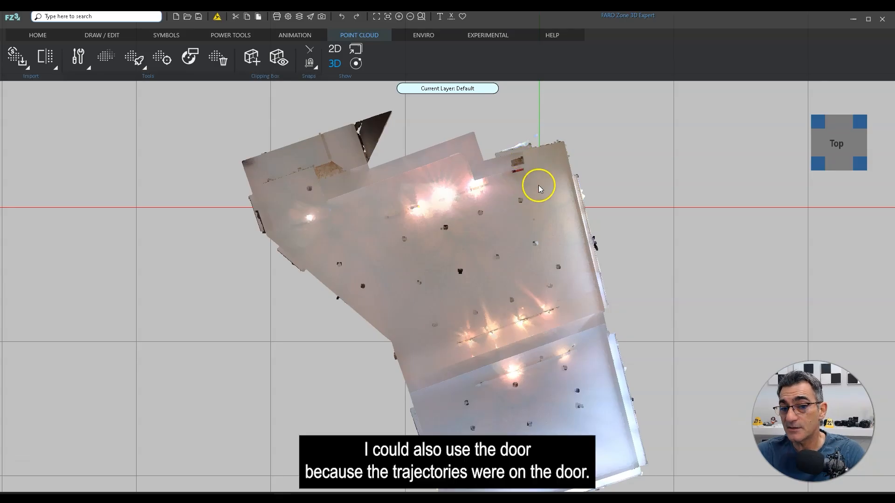
{"action": "scroll", "coordinate": [528, 220], "scroll_direction": "up", "scroll_amount": 4}
{"action": "right_click_drag", "start_coordinate": [536, 233], "coordinate": [554, 161]}
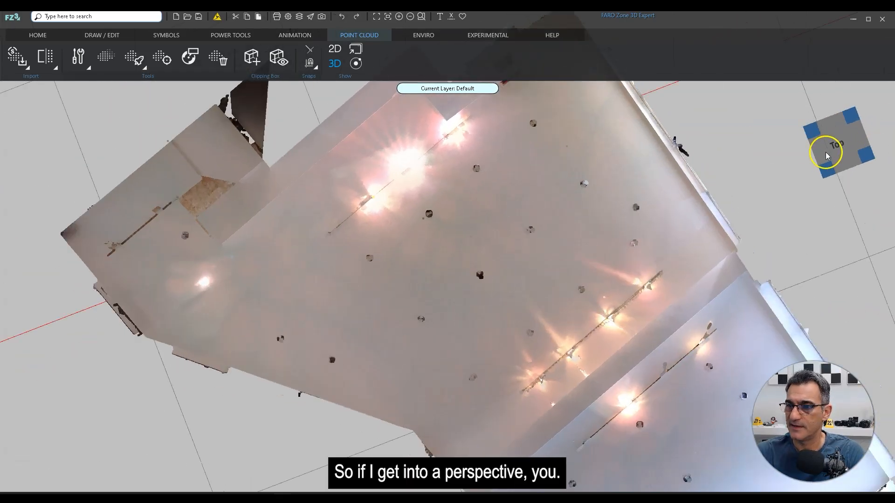
Step: From a corner perspective, enter the room and examine the trajectory spheres on the door and the adjacent wall
{"action": "left_click", "coordinate": [826, 170]}
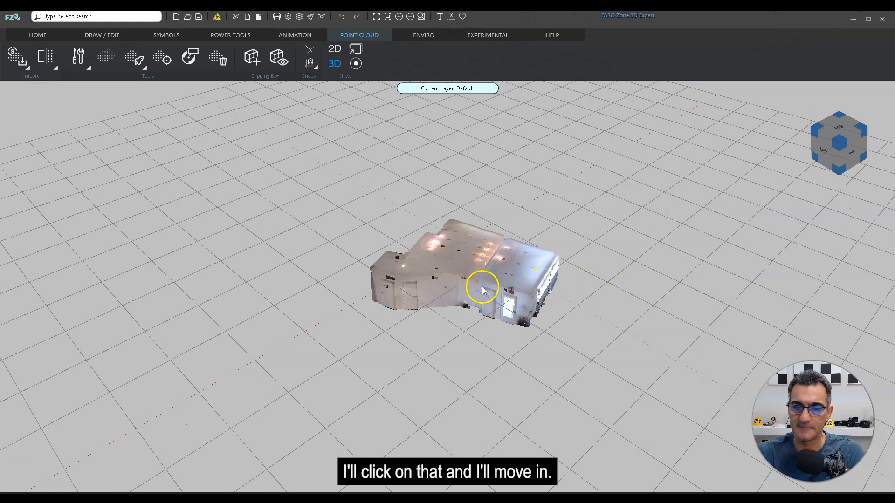
{"action": "scroll", "coordinate": [475, 278], "scroll_direction": "up", "scroll_amount": 4}
{"action": "scroll", "coordinate": [473, 277], "scroll_direction": "up", "scroll_amount": 10}
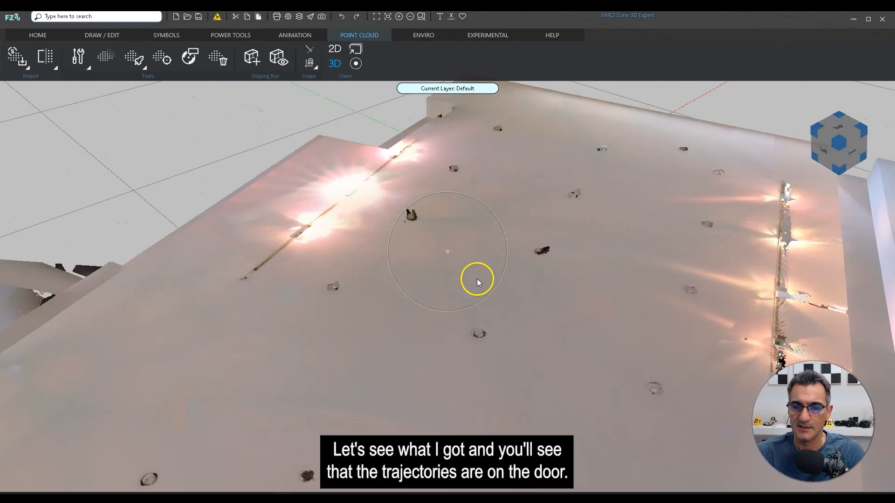
{"action": "scroll", "coordinate": [478, 280], "scroll_direction": "up", "scroll_amount": 2}
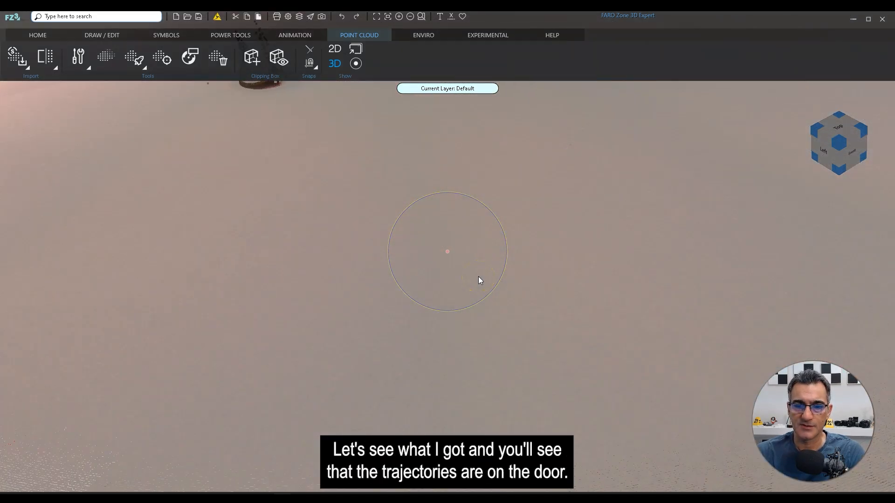
{"action": "middle_click_drag", "start_coordinate": [512, 280], "coordinate": [511, 88]}
{"action": "right_click_drag", "start_coordinate": [409, 303], "coordinate": [395, 274]}
{"action": "right_click_drag", "start_coordinate": [357, 321], "coordinate": [354, 306]}
{"action": "right_click_drag", "start_coordinate": [409, 209], "coordinate": [417, 229]}
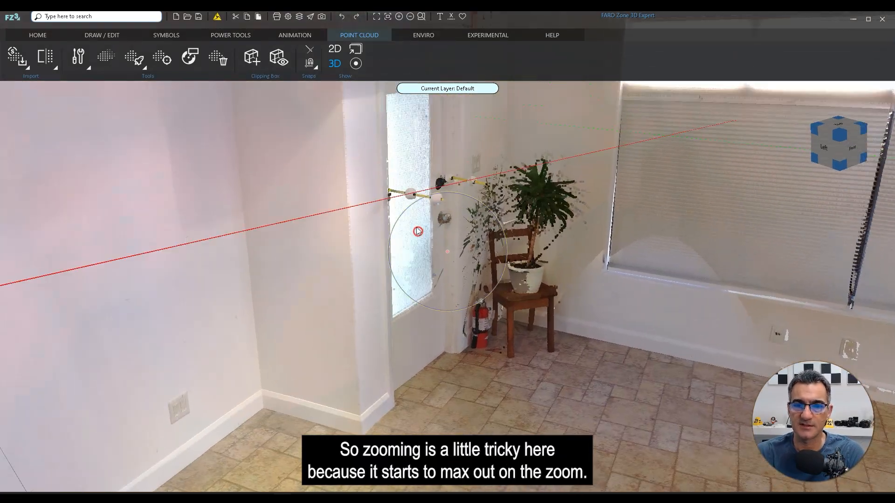
{"action": "scroll", "coordinate": [426, 194], "scroll_direction": "up", "scroll_amount": 2}
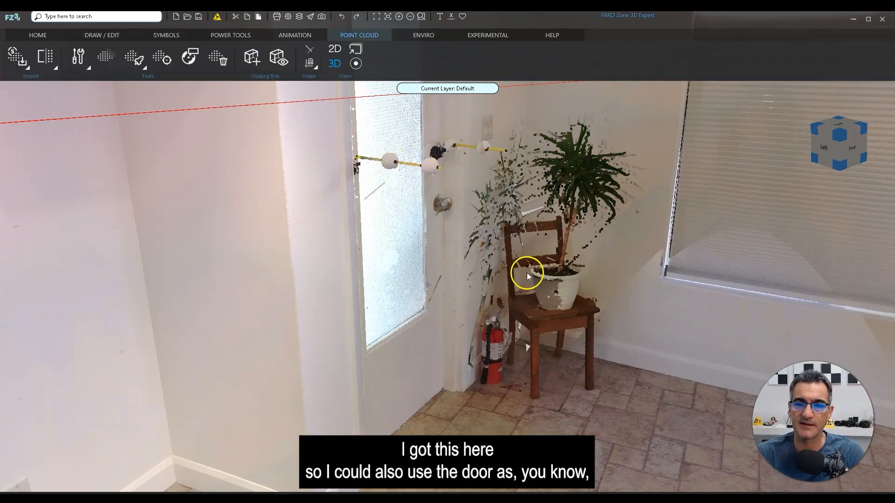
{"action": "right_click_drag", "start_coordinate": [523, 351], "coordinate": [497, 319]}
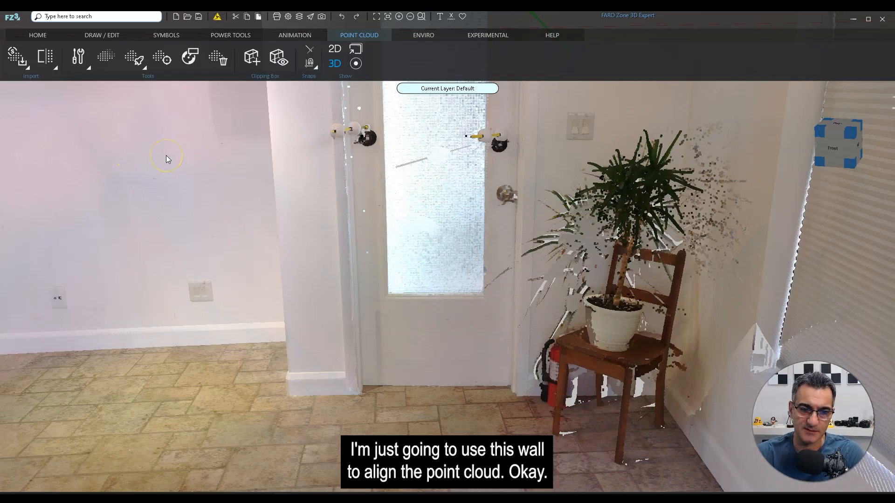
{"action": "scroll", "coordinate": [261, 187], "scroll_direction": "down", "scroll_amount": 5}
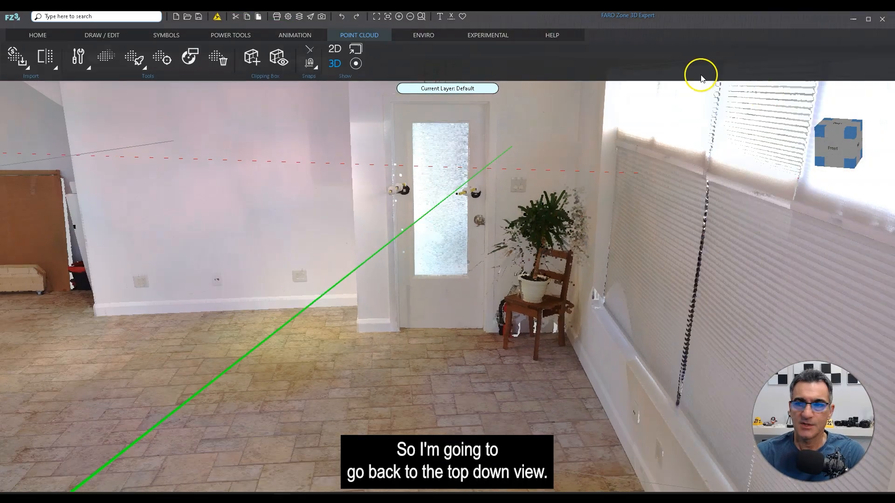
Step: Return to the Top view and frame the entire building
{"action": "left_click", "coordinate": [841, 130]}
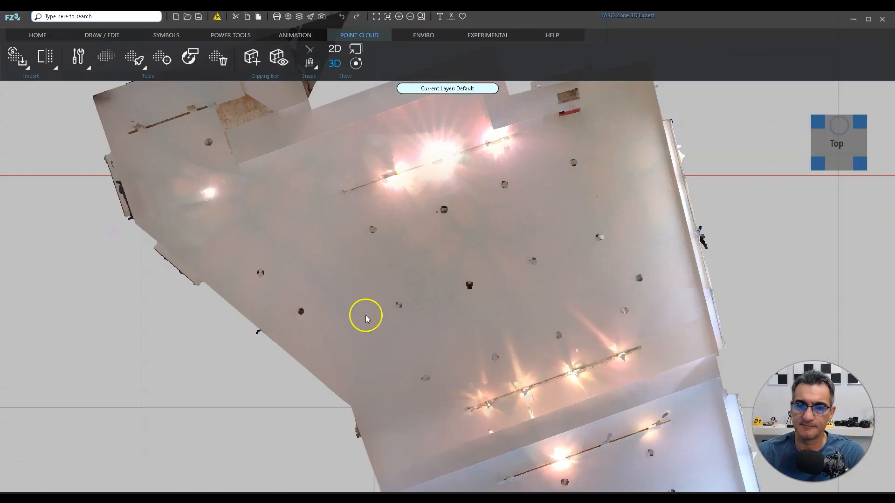
{"action": "scroll", "coordinate": [408, 308], "scroll_direction": "down", "scroll_amount": 3}
{"action": "scroll", "coordinate": [426, 310], "scroll_direction": "down", "scroll_amount": 5}
{"action": "scroll", "coordinate": [428, 309], "scroll_direction": "up", "scroll_amount": 1}
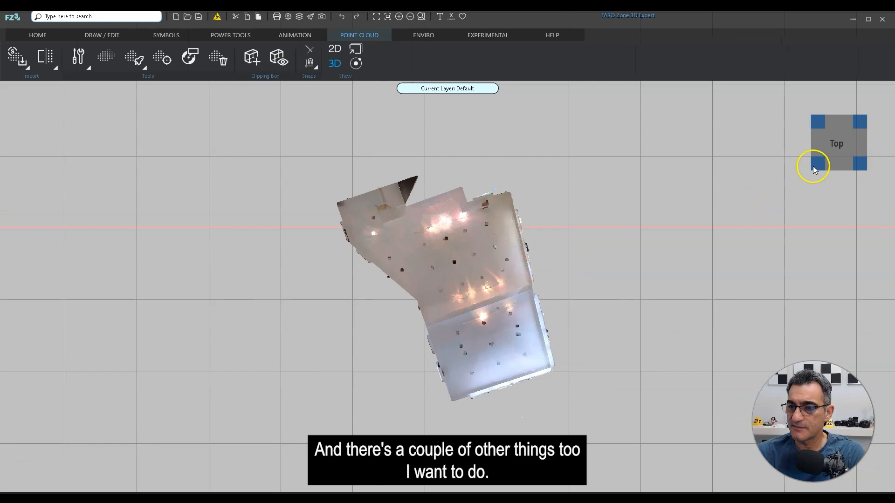
Step: Examine the building's outside from the left and back sides and locate the bottom wall corner beside the door
{"action": "left_click", "coordinate": [815, 164]}
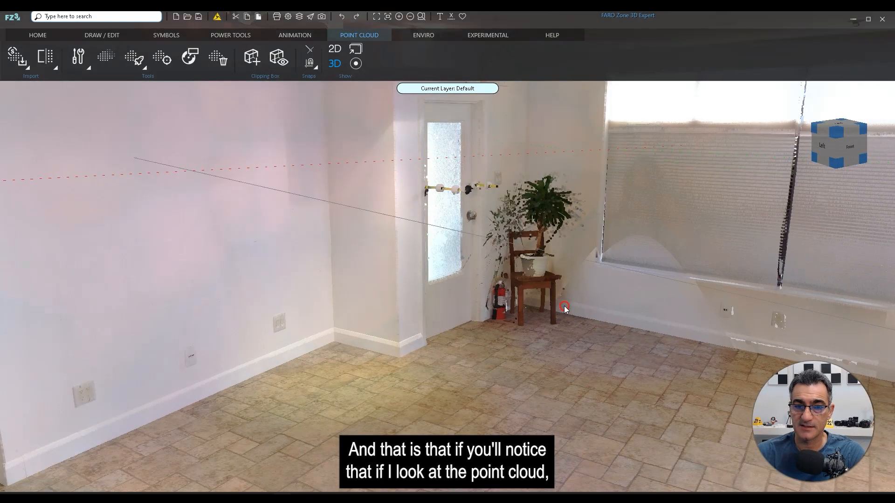
{"action": "scroll", "coordinate": [577, 304], "scroll_direction": "down", "scroll_amount": 8}
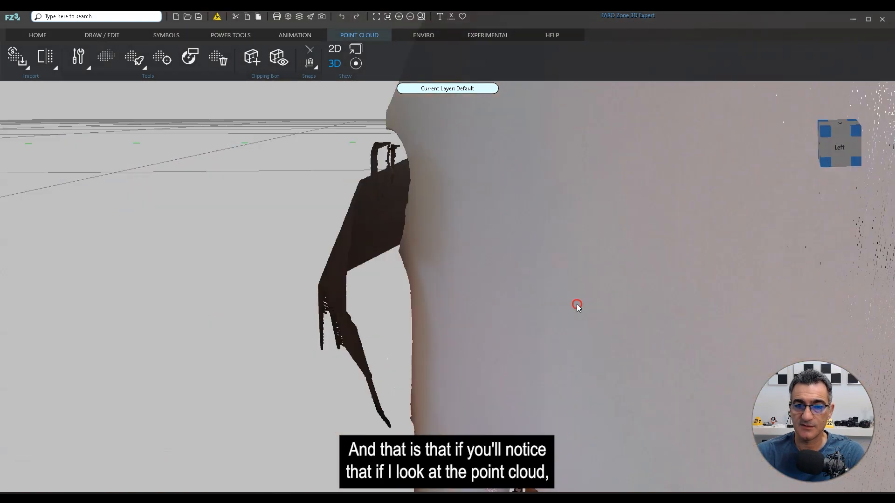
{"action": "scroll", "coordinate": [530, 292], "scroll_direction": "down", "scroll_amount": 5}
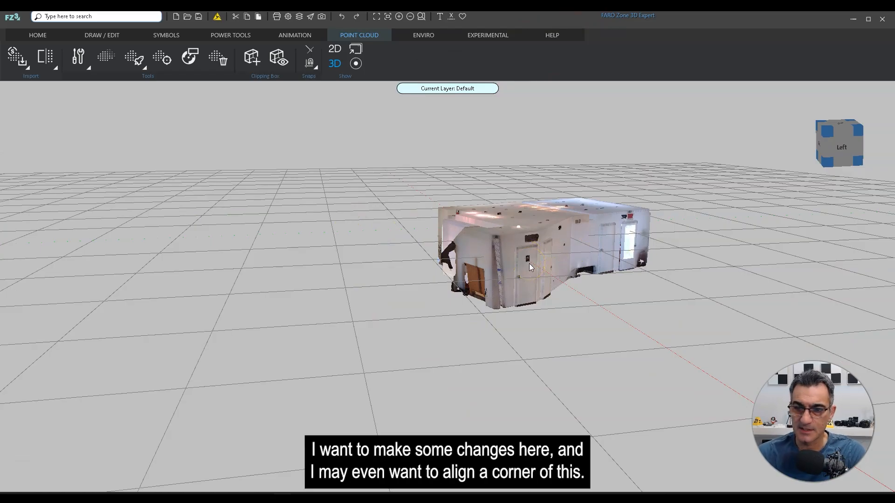
{"action": "right_click_drag", "start_coordinate": [467, 320], "coordinate": [451, 363]}
{"action": "left_click", "coordinate": [514, 284]}
{"action": "right_click_drag", "start_coordinate": [514, 284], "coordinate": [454, 294]}
{"action": "scroll", "coordinate": [490, 312], "scroll_direction": "up", "scroll_amount": 12}
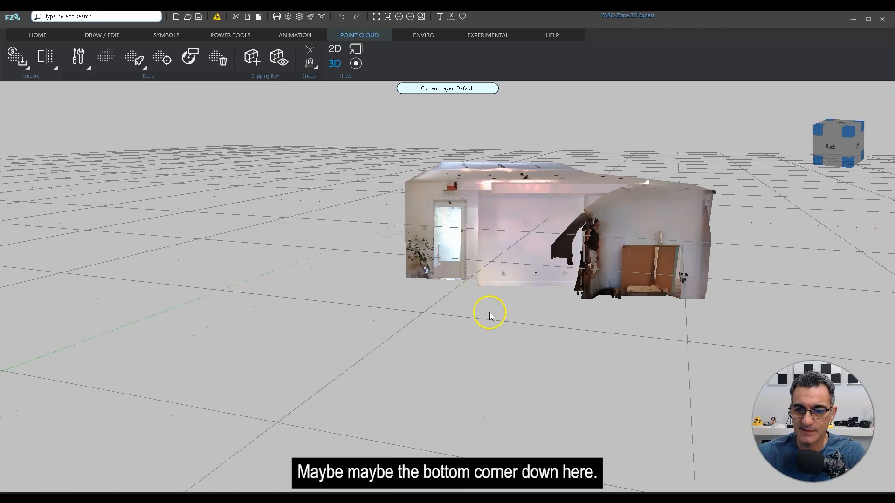
{"action": "scroll", "coordinate": [568, 391], "scroll_direction": "up", "scroll_amount": 5}
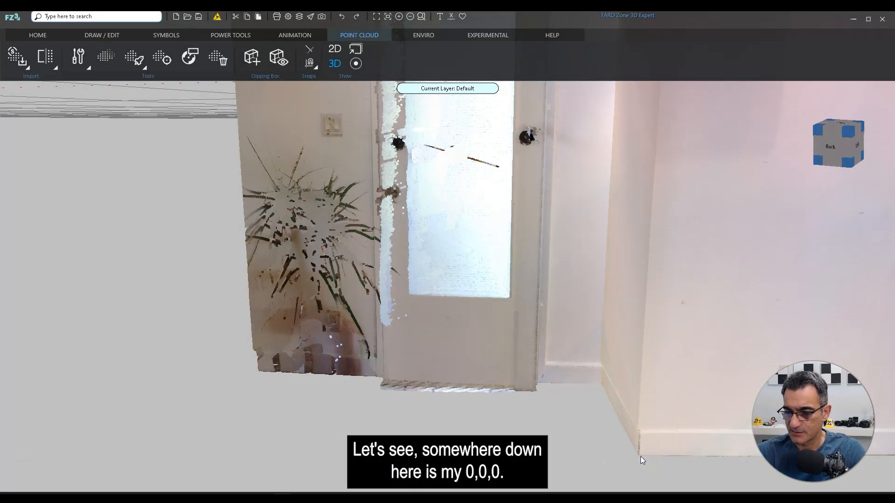
{"action": "right_click_drag", "start_coordinate": [637, 401], "coordinate": [525, 308]}
Step: Open the Point Cloud Tools for the Traj W Sphere cloud and expand the Cloud Positioning Tools
{"action": "left_click", "coordinate": [356, 35]}
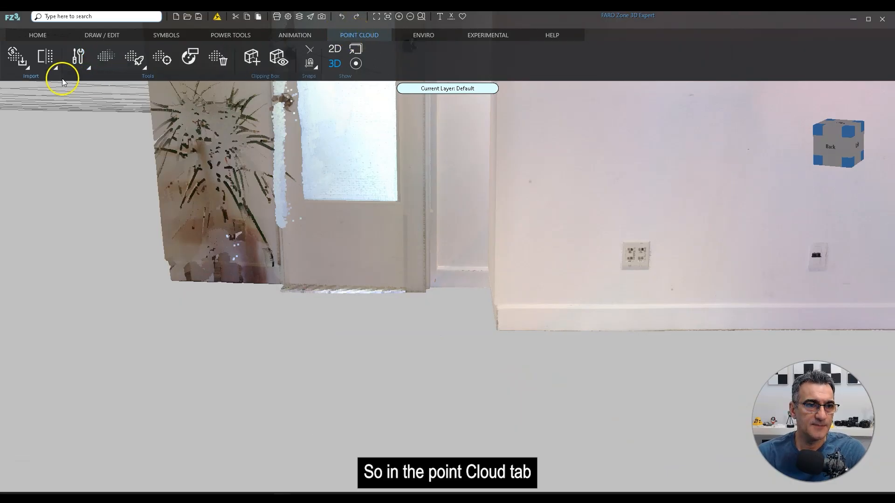
{"action": "left_click", "coordinate": [80, 63]}
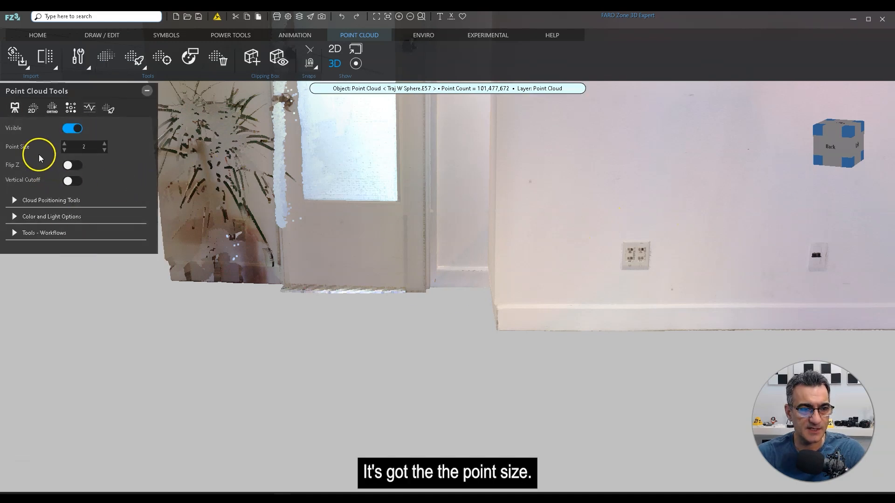
{"action": "left_click", "coordinate": [64, 200]}
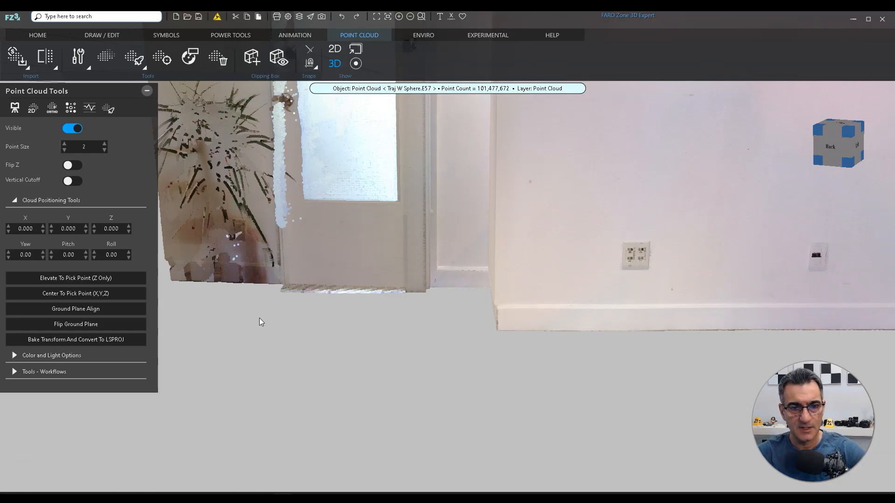
Step: Center the point cloud's X, Y and Z on the bottom wall corner beside the door
{"action": "scroll", "coordinate": [596, 269], "scroll_direction": "down", "scroll_amount": 2}
{"action": "scroll", "coordinate": [598, 266], "scroll_direction": "down", "scroll_amount": 5}
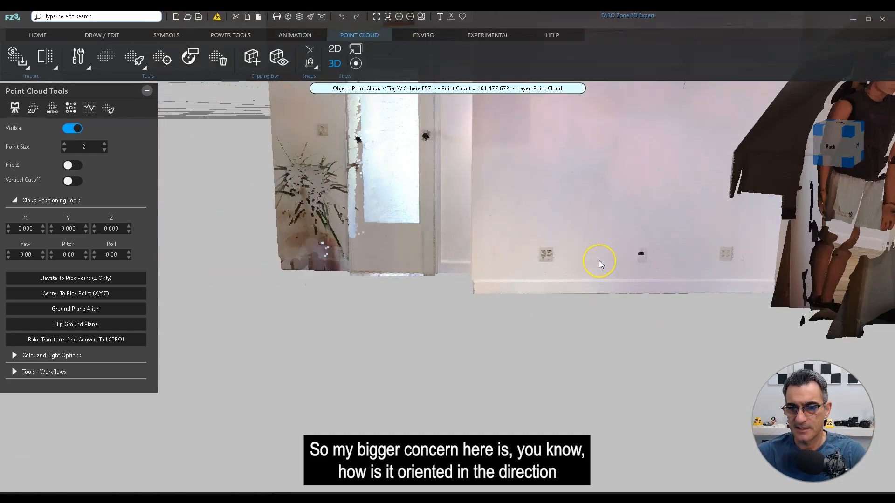
{"action": "middle_click_drag", "start_coordinate": [573, 280], "coordinate": [549, 289]}
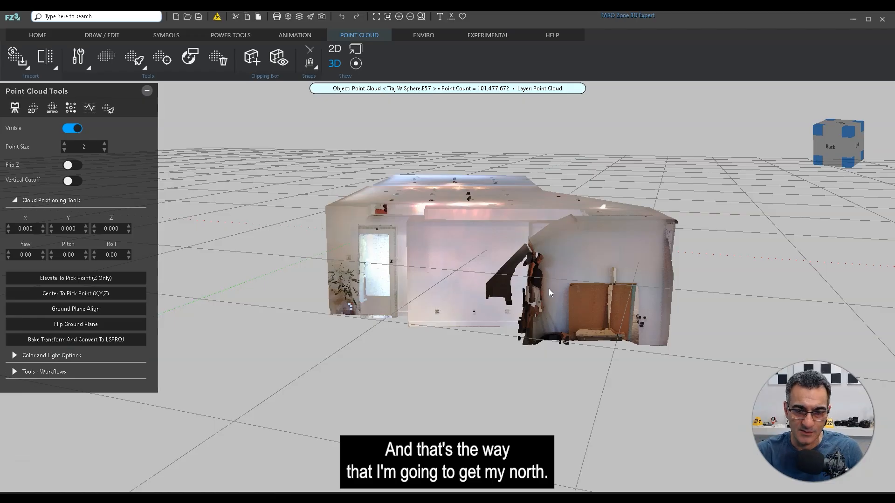
{"action": "middle_click_drag", "start_coordinate": [468, 379], "coordinate": [534, 178]}
{"action": "scroll", "coordinate": [410, 331], "scroll_direction": "up", "scroll_amount": 5}
{"action": "scroll", "coordinate": [410, 332], "scroll_direction": "up", "scroll_amount": 5}
{"action": "scroll", "coordinate": [484, 312], "scroll_direction": "up", "scroll_amount": 5}
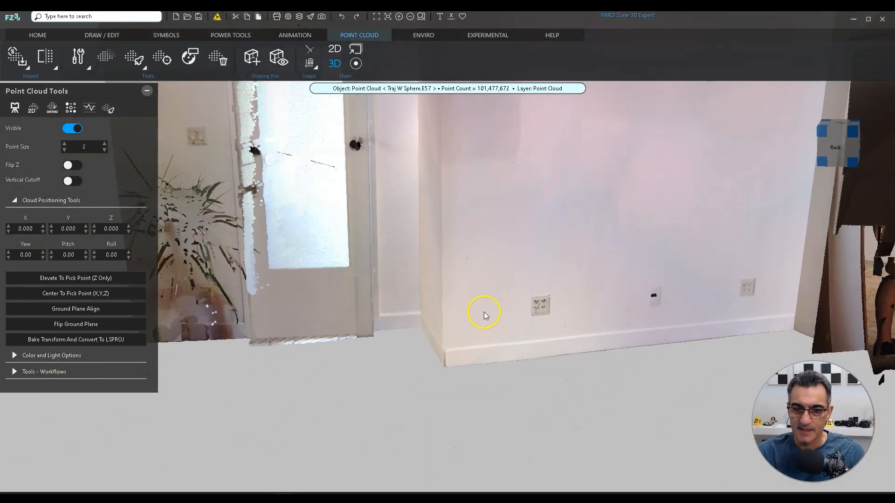
{"action": "middle_click_drag", "start_coordinate": [495, 279], "coordinate": [490, 236]}
{"action": "scroll", "coordinate": [474, 339], "scroll_direction": "up", "scroll_amount": 5}
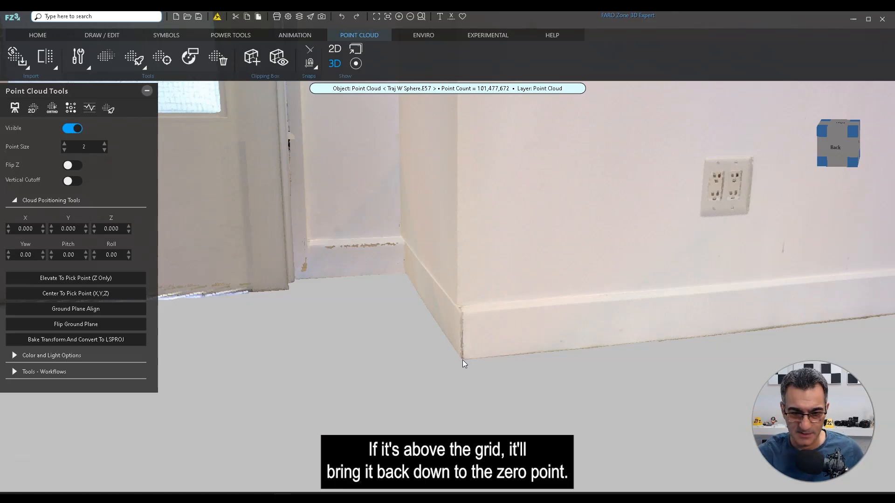
{"action": "left_click", "coordinate": [85, 294]}
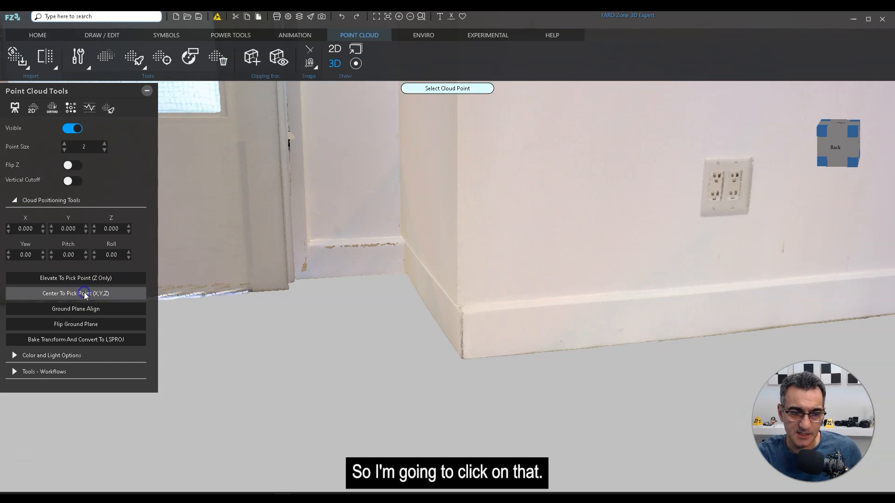
{"action": "left_click", "coordinate": [462, 359]}
Step: Inspect the wall corner against the origin axes and show the whole building from the Top view
{"action": "middle_click_drag", "start_coordinate": [470, 370], "coordinate": [493, 409]}
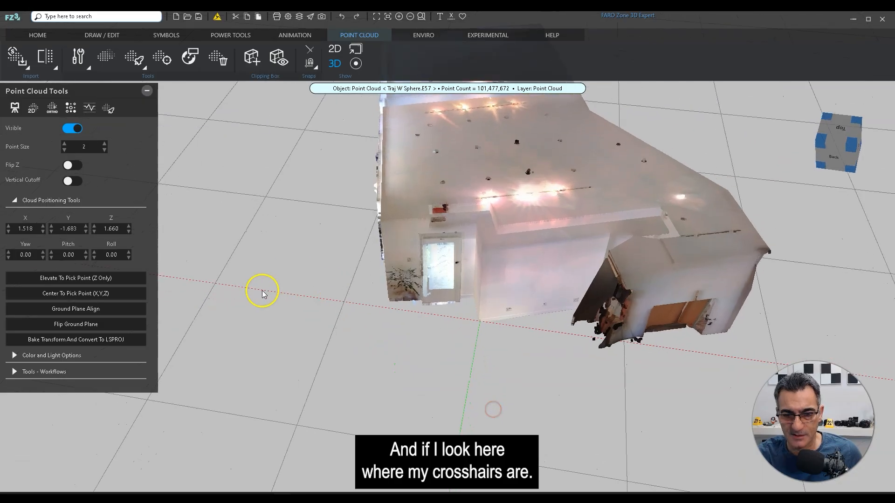
{"action": "scroll", "coordinate": [496, 323], "scroll_direction": "up", "scroll_amount": 6}
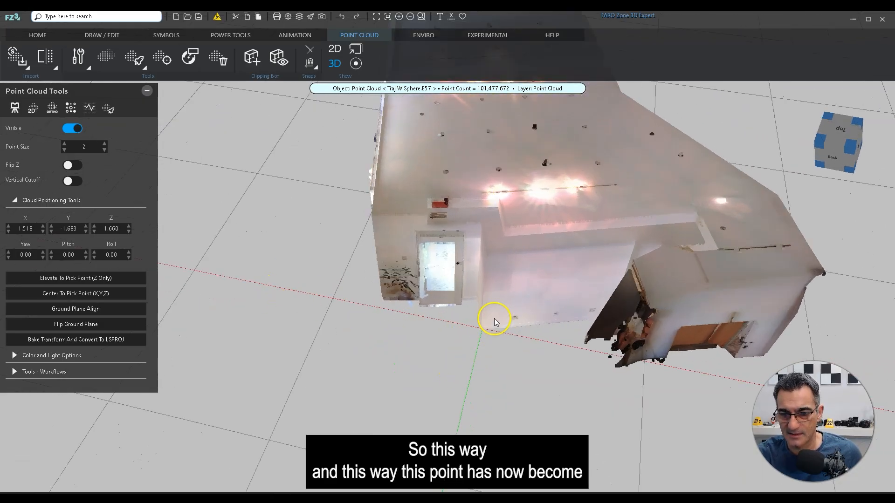
{"action": "middle_click_drag", "start_coordinate": [525, 314], "coordinate": [521, 345]}
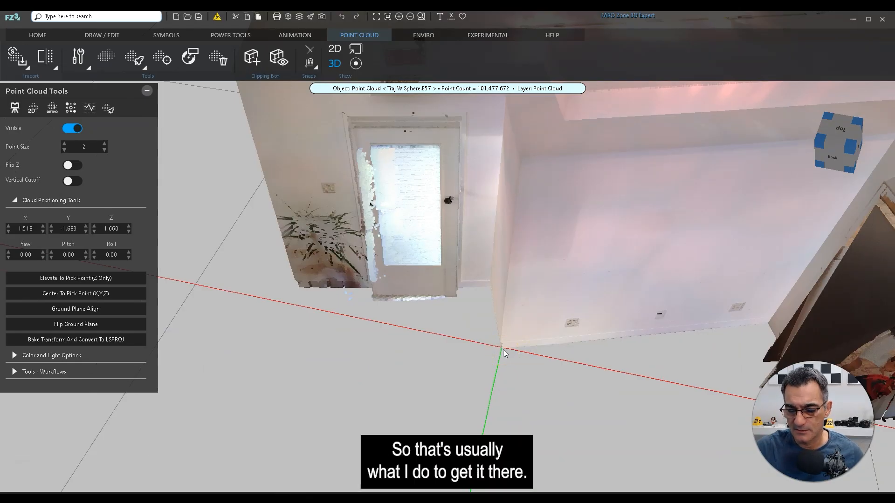
{"action": "left_click", "coordinate": [843, 128]}
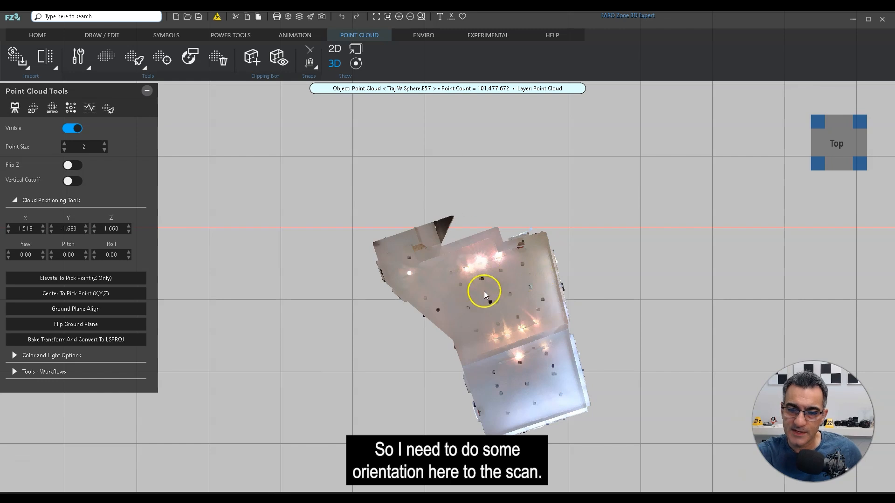
{"action": "middle_click_drag", "start_coordinate": [504, 274], "coordinate": [483, 234]}
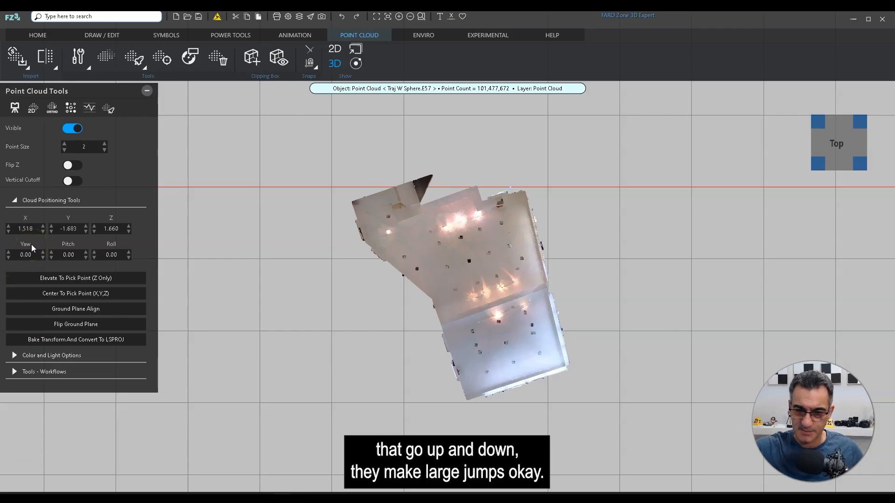
Step: Try rotating the cloud's yaw by a 90-degree jump and back, and in one-degree increments up to 4
{"action": "left_click", "coordinate": [25, 255]}
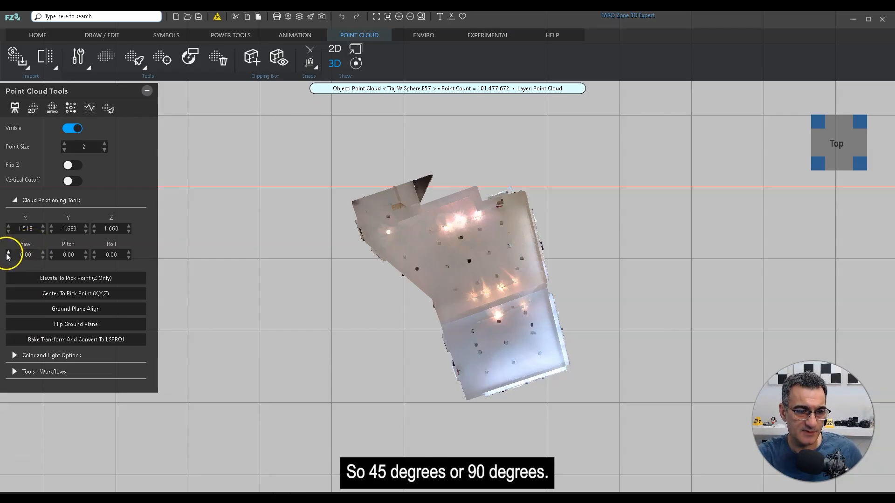
{"action": "left_click", "coordinate": [9, 252]}
{"action": "left_click", "coordinate": [8, 256]}
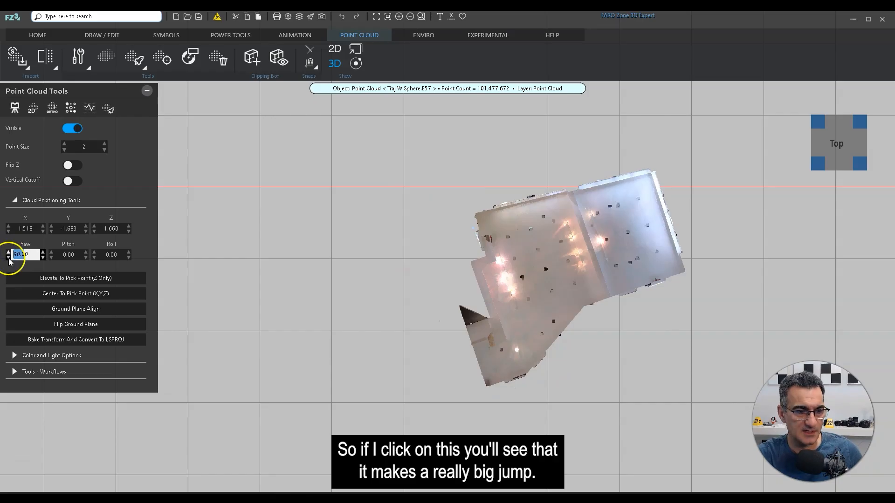
{"action": "left_click", "coordinate": [43, 258]}
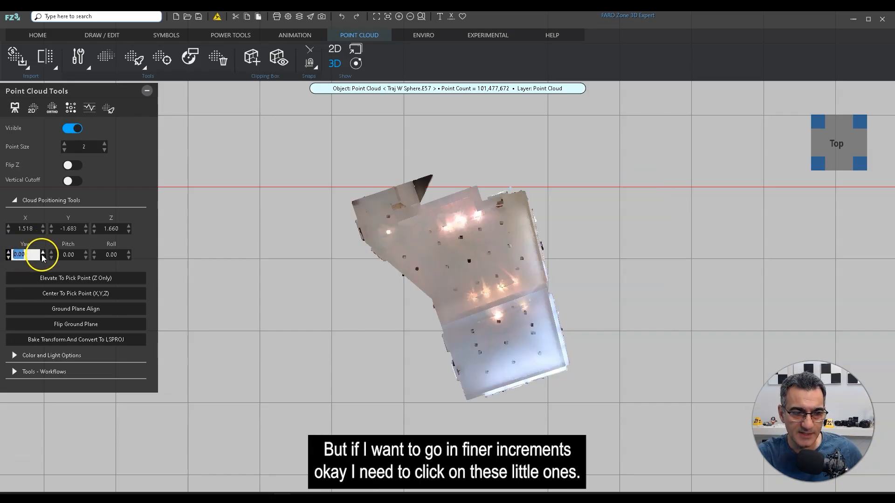
{"action": "left_click", "coordinate": [43, 252]}
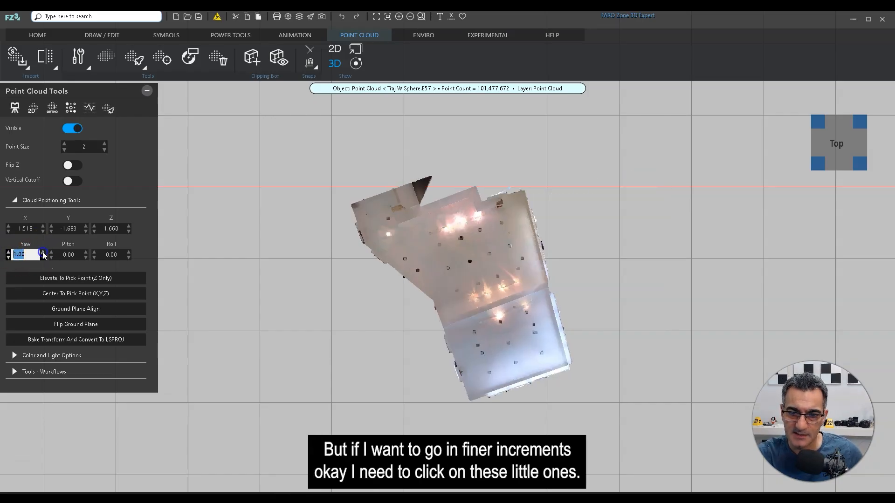
{"action": "left_click", "coordinate": [43, 255]}
{"action": "left_click", "coordinate": [43, 256]}
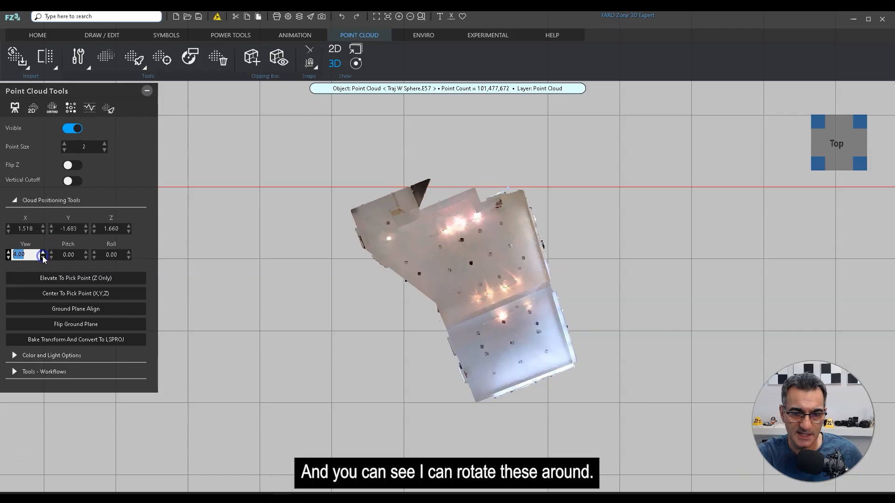
Step: Roughly square the building to the grid by stepping the cloud's yaw down to 341 degrees
{"action": "left_click", "coordinate": [43, 257]}
{"action": "left_click", "coordinate": [43, 257]}
{"action": "left_click", "coordinate": [43, 257]}
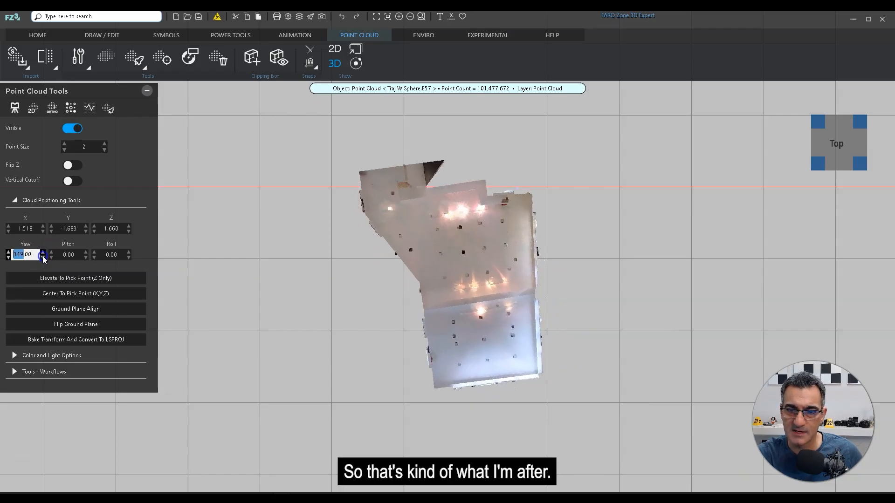
{"action": "left_click", "coordinate": [43, 258]}
{"action": "left_click", "coordinate": [43, 257]}
{"action": "left_click", "coordinate": [43, 257]}
Step: Set the yaw to 340 degrees, comparing it with 341 degrees along the building's upper wall edge
{"action": "scroll", "coordinate": [510, 172], "scroll_direction": "up", "scroll_amount": 3}
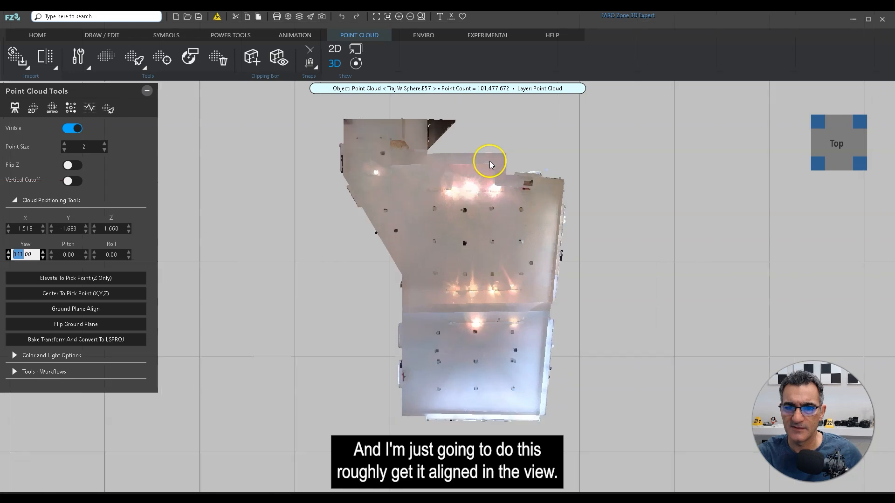
{"action": "scroll", "coordinate": [490, 160], "scroll_direction": "up", "scroll_amount": 5}
{"action": "middle_click_drag", "start_coordinate": [483, 205], "coordinate": [469, 251]}
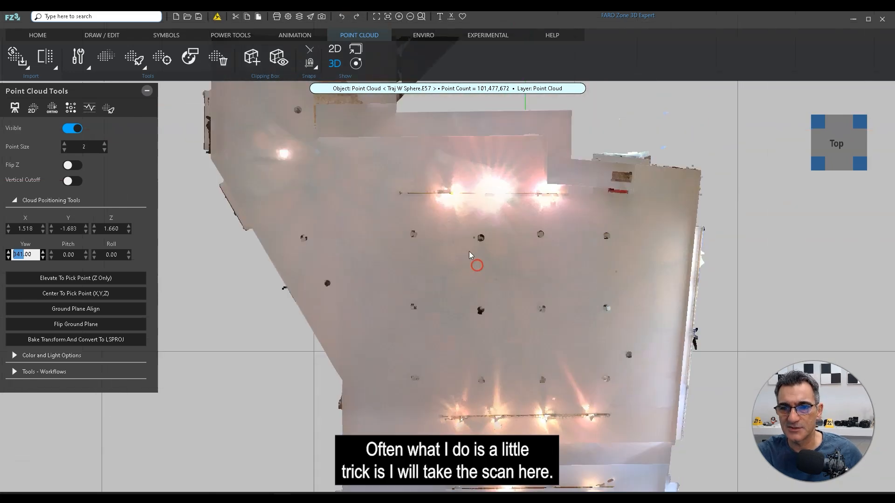
{"action": "scroll", "coordinate": [468, 214], "scroll_direction": "up", "scroll_amount": 3}
{"action": "middle_click_drag", "start_coordinate": [489, 219], "coordinate": [513, 219]}
{"action": "scroll", "coordinate": [489, 177], "scroll_direction": "up", "scroll_amount": 1}
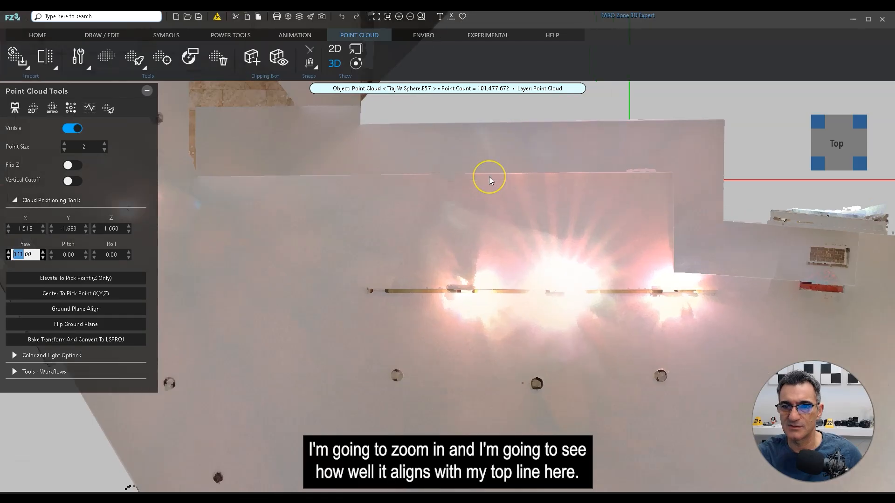
{"action": "scroll", "coordinate": [489, 178], "scroll_direction": "up", "scroll_amount": 1}
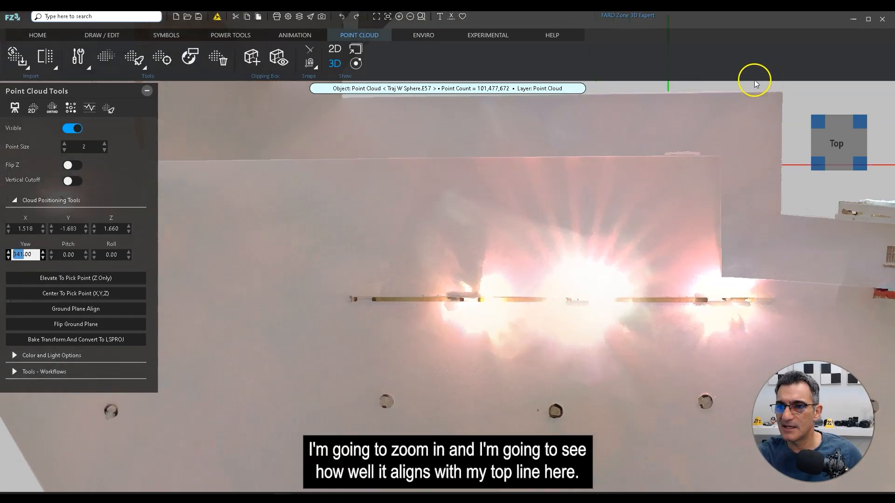
{"action": "middle_click_drag", "start_coordinate": [527, 176], "coordinate": [500, 206]}
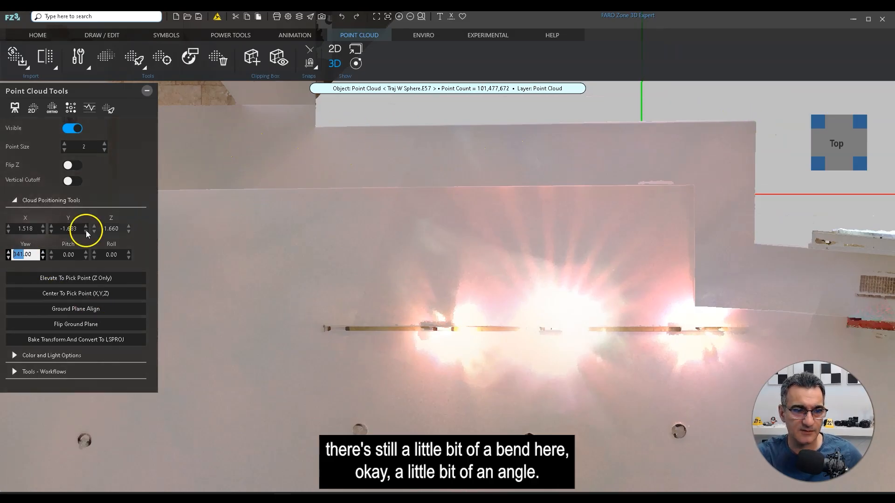
{"action": "left_click", "coordinate": [43, 257]}
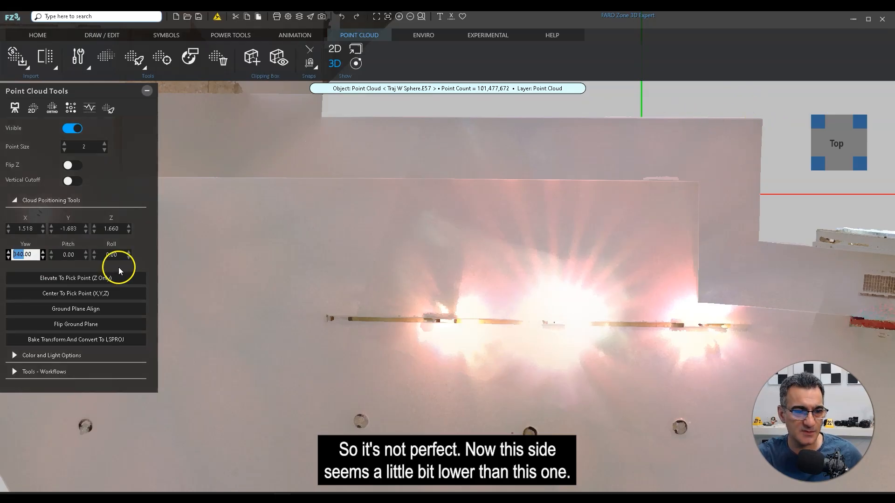
{"action": "left_click", "coordinate": [43, 252]}
{"action": "left_click", "coordinate": [42, 257]}
Step: Refine the point cloud's yaw to 340.5 degrees
{"action": "left_click", "coordinate": [29, 254]}
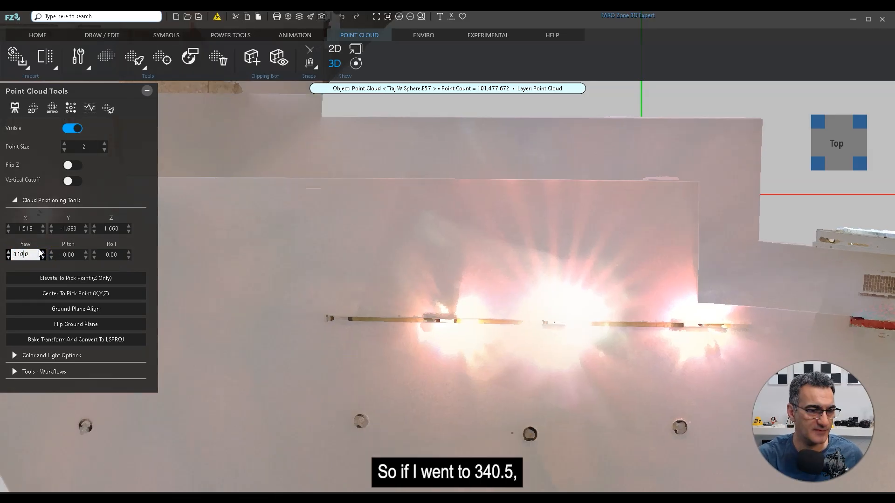
{"action": "type", "text": ".5"}
{"action": "key", "text": "Return"}
{"action": "left_click", "coordinate": [513, 27]}
{"action": "left_click", "coordinate": [437, 141]}
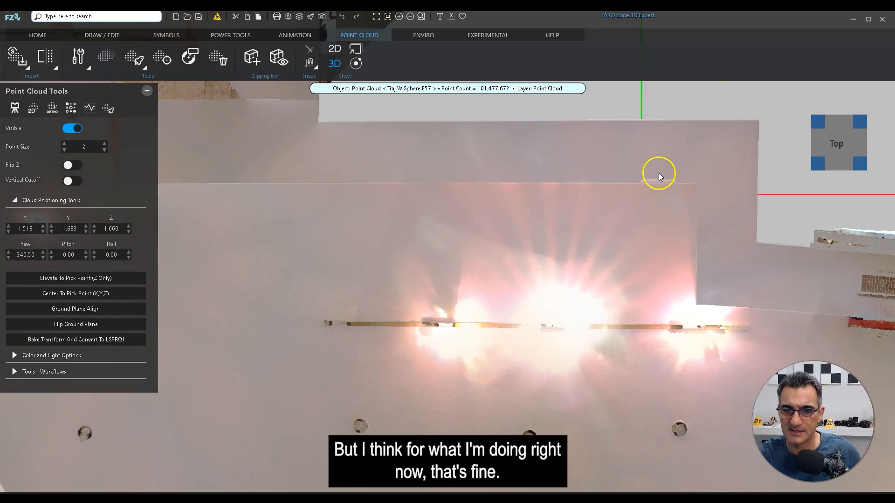
Step: Examine the rotated building as a whole in the Top view and from an elevated view of its back side
{"action": "scroll", "coordinate": [617, 191], "scroll_direction": "down", "scroll_amount": 5}
{"action": "scroll", "coordinate": [614, 199], "scroll_direction": "down", "scroll_amount": 3}
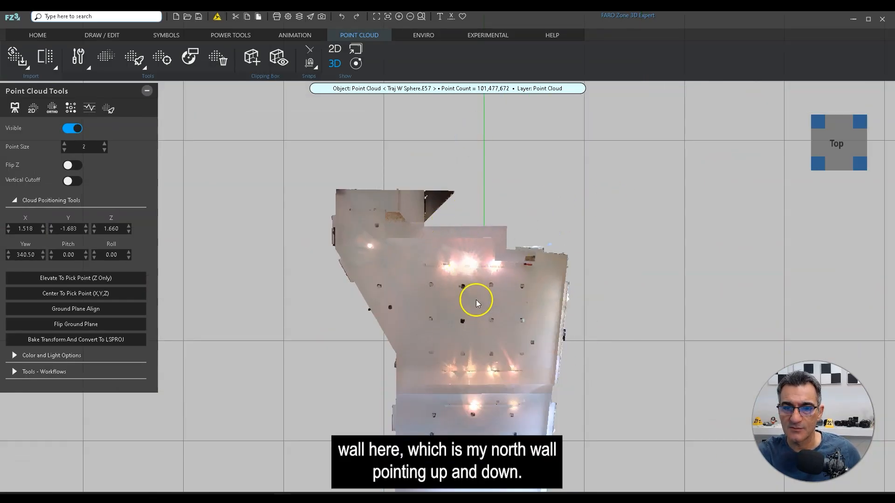
{"action": "left_click", "coordinate": [813, 164]}
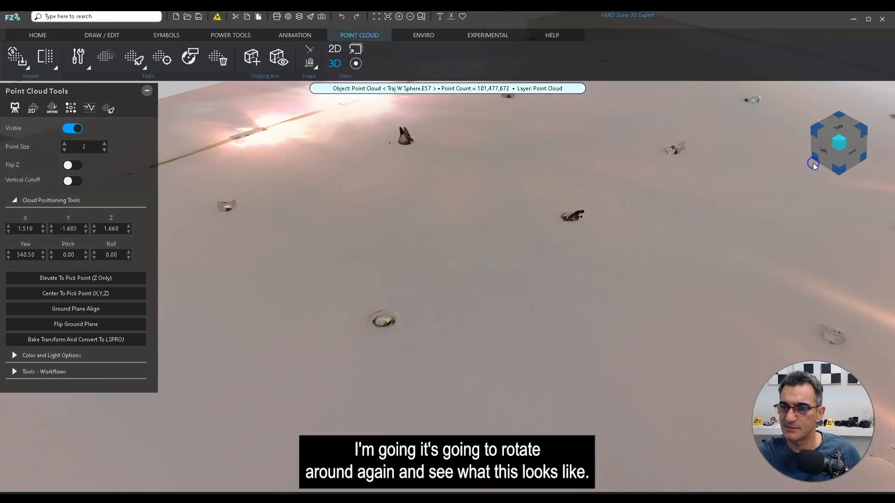
{"action": "right_click_drag", "start_coordinate": [565, 248], "coordinate": [430, 393]}
{"action": "scroll", "coordinate": [638, 236], "scroll_direction": "down", "scroll_amount": 2}
{"action": "scroll", "coordinate": [510, 378], "scroll_direction": "down", "scroll_amount": 5}
{"action": "right_click_drag", "start_coordinate": [539, 374], "coordinate": [499, 373]}
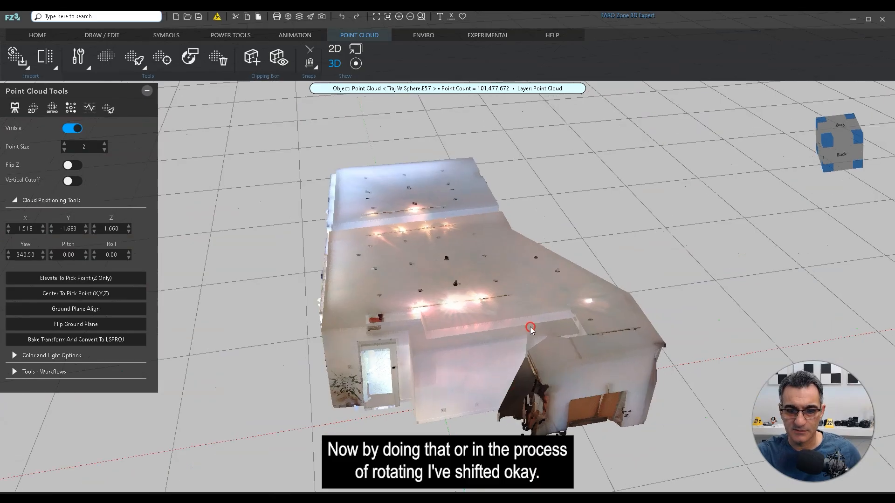
Step: Re-center the rotated cloud in X, Y and Z on the same bottom wall corner, picked from close up
{"action": "scroll", "coordinate": [463, 325], "scroll_direction": "up", "scroll_amount": 5}
{"action": "scroll", "coordinate": [468, 325], "scroll_direction": "up", "scroll_amount": 5}
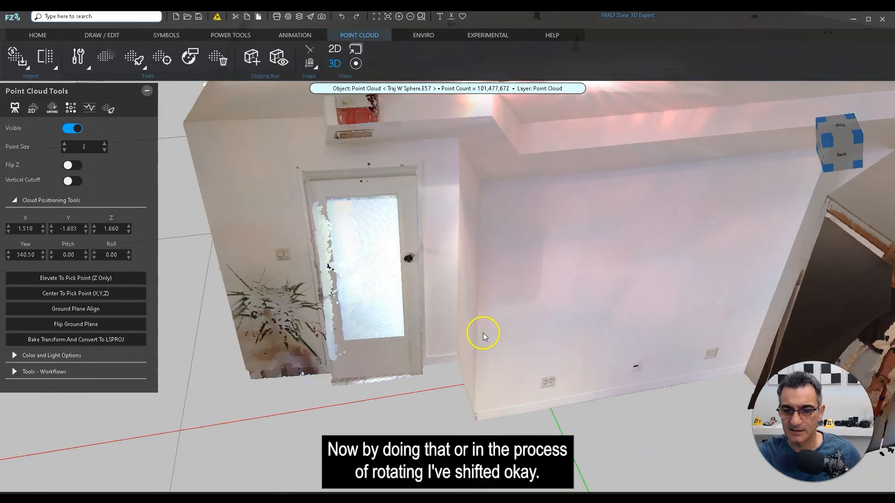
{"action": "middle_click_drag", "start_coordinate": [533, 297], "coordinate": [532, 225]}
{"action": "scroll", "coordinate": [477, 335], "scroll_direction": "up", "scroll_amount": 3}
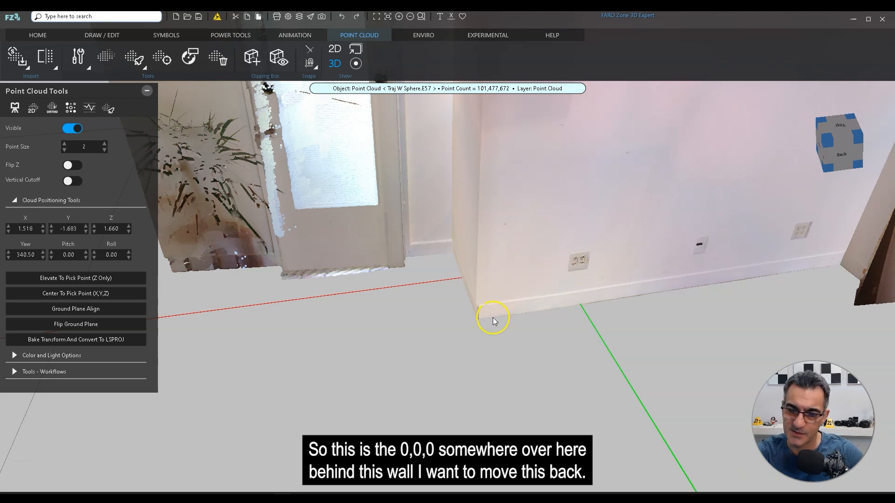
{"action": "left_click", "coordinate": [57, 297]}
{"action": "scroll", "coordinate": [481, 320], "scroll_direction": "up", "scroll_amount": 6}
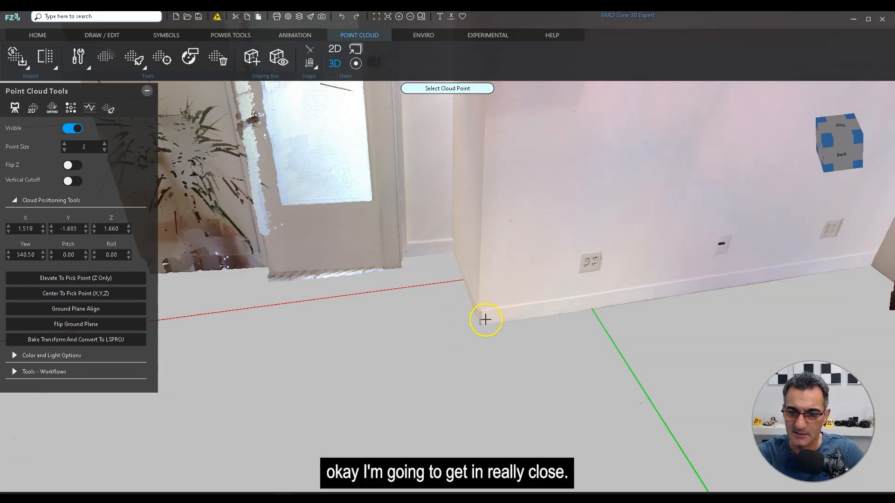
{"action": "scroll", "coordinate": [513, 359], "scroll_direction": "up", "scroll_amount": 6}
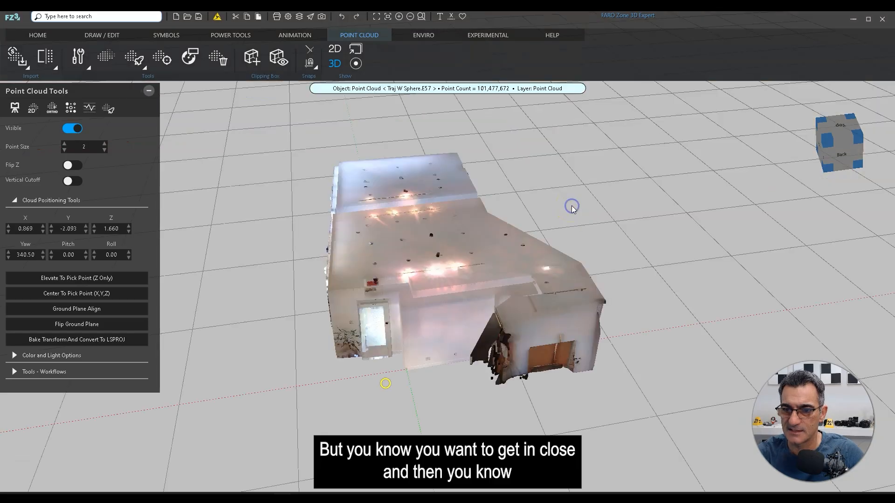
Step: Inspect the wall corner at the origin against the red and green axes from close up, and view the aligned building as a whole
{"action": "right_click_drag", "start_coordinate": [466, 399], "coordinate": [516, 339]}
{"action": "left_click_drag", "start_coordinate": [433, 335], "coordinate": [548, 345]}
{"action": "left_click_drag", "start_coordinate": [497, 355], "coordinate": [423, 360]}
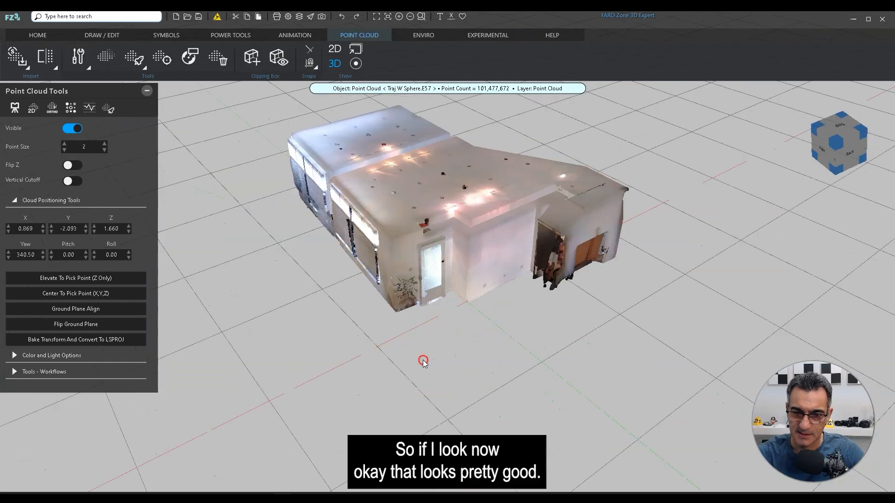
{"action": "scroll", "coordinate": [520, 311], "scroll_direction": "up", "scroll_amount": 6}
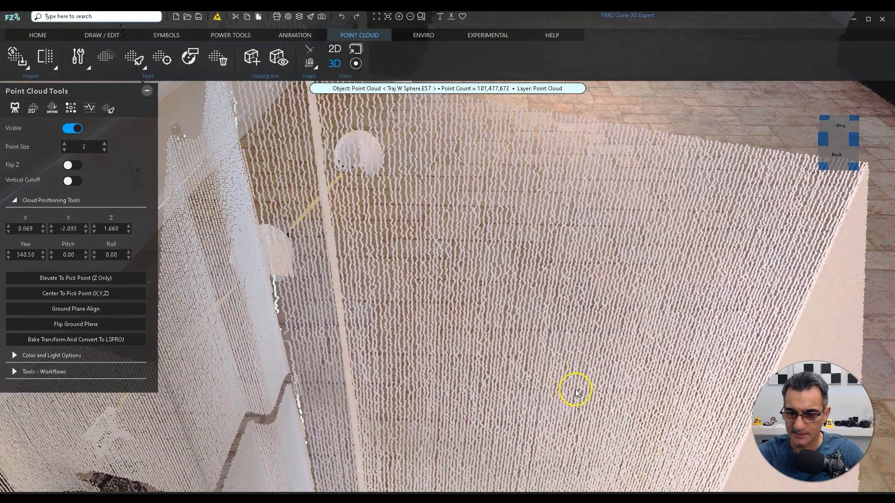
{"action": "left_click_drag", "start_coordinate": [573, 390], "coordinate": [570, 389]}
{"action": "middle_click_drag", "start_coordinate": [571, 390], "coordinate": [524, 137]}
{"action": "middle_click_drag", "start_coordinate": [479, 338], "coordinate": [499, 164]}
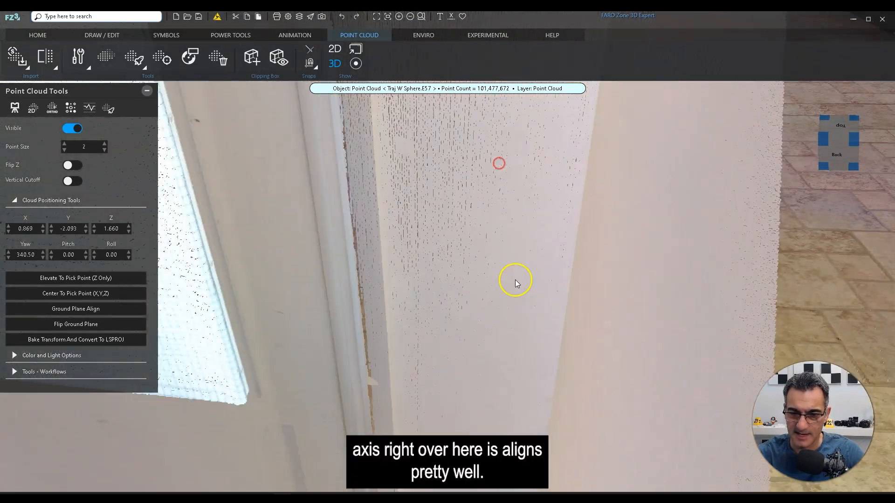
{"action": "middle_click_drag", "start_coordinate": [521, 308], "coordinate": [534, 199]}
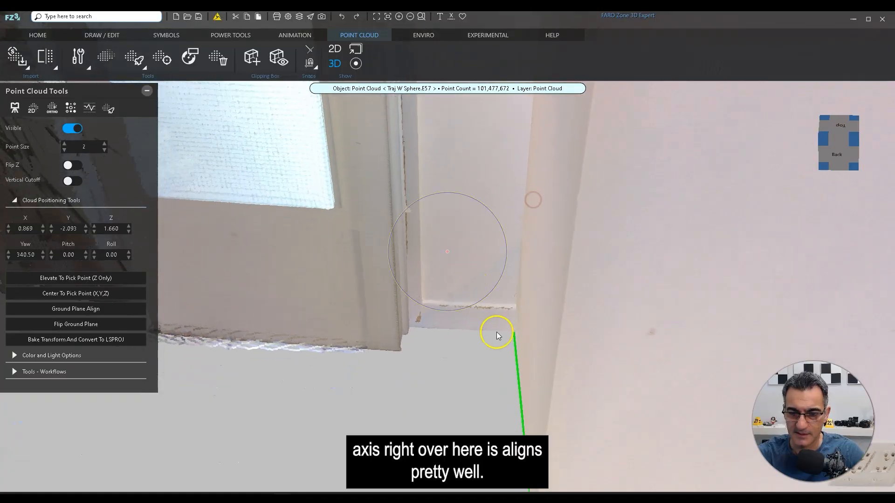
{"action": "scroll", "coordinate": [492, 365], "scroll_direction": "down", "scroll_amount": 2}
{"action": "middle_click_drag", "start_coordinate": [629, 401], "coordinate": [559, 286]}
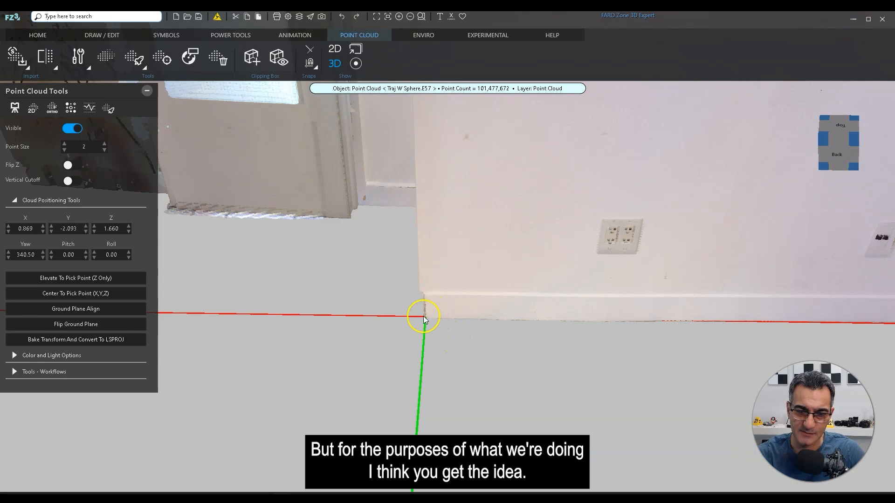
{"action": "scroll", "coordinate": [424, 317], "scroll_direction": "down", "scroll_amount": 6}
{"action": "right_click_drag", "start_coordinate": [371, 333], "coordinate": [508, 341]}
{"action": "scroll", "coordinate": [491, 339], "scroll_direction": "down", "scroll_amount": 8}
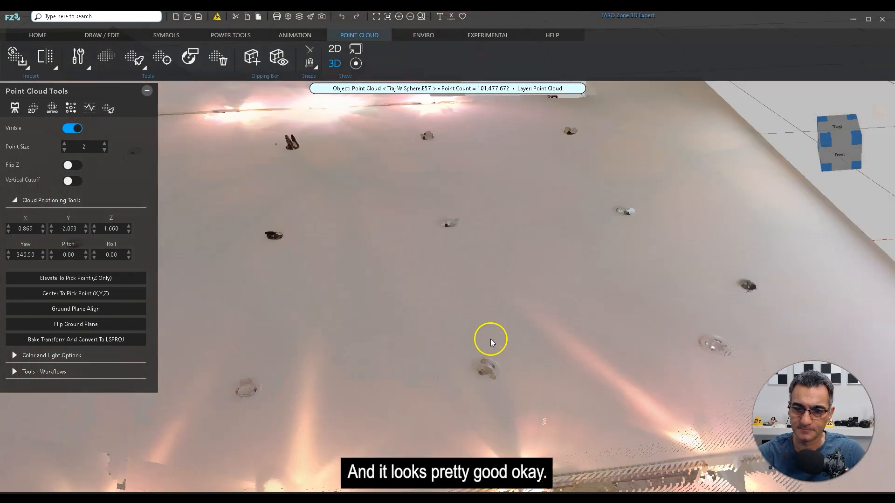
{"action": "scroll", "coordinate": [484, 340], "scroll_direction": "down", "scroll_amount": 5}
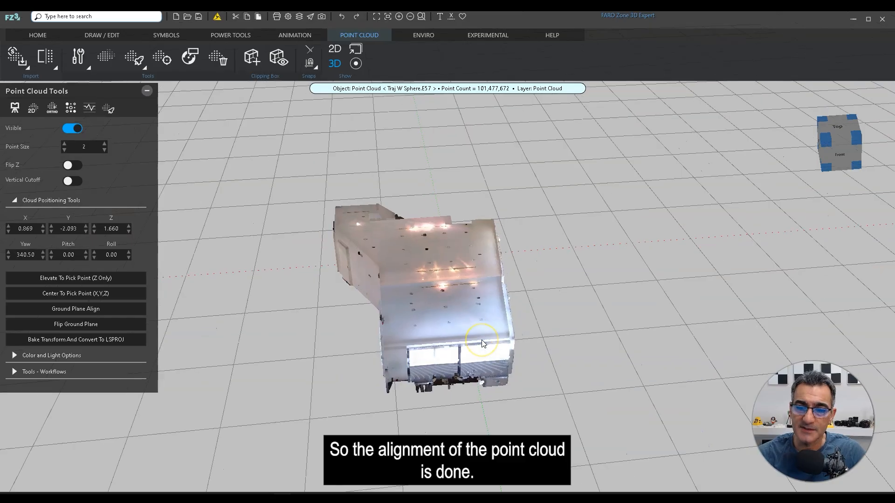
Step: Draw a clipping box around the entire point cloud, about 13.95 long, 8.85 wide and 4.43 high
{"action": "scroll", "coordinate": [482, 340], "scroll_direction": "up", "scroll_amount": 2}
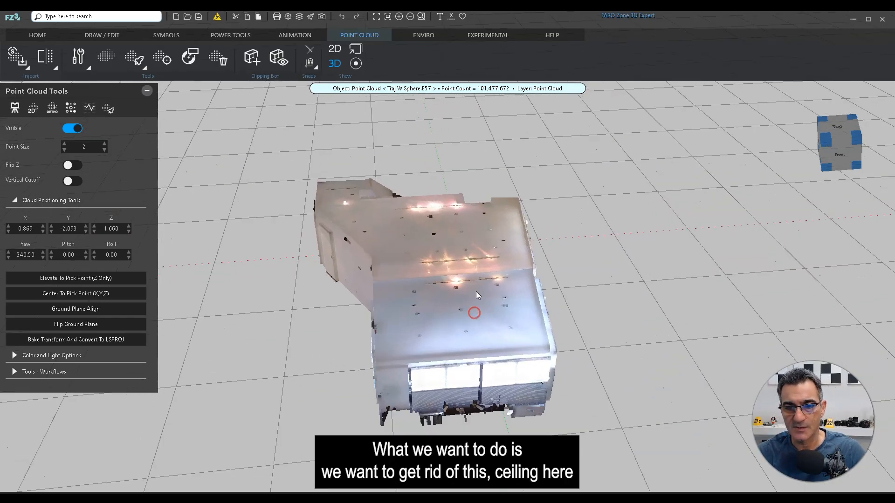
{"action": "middle_click_drag", "start_coordinate": [475, 313], "coordinate": [498, 297]}
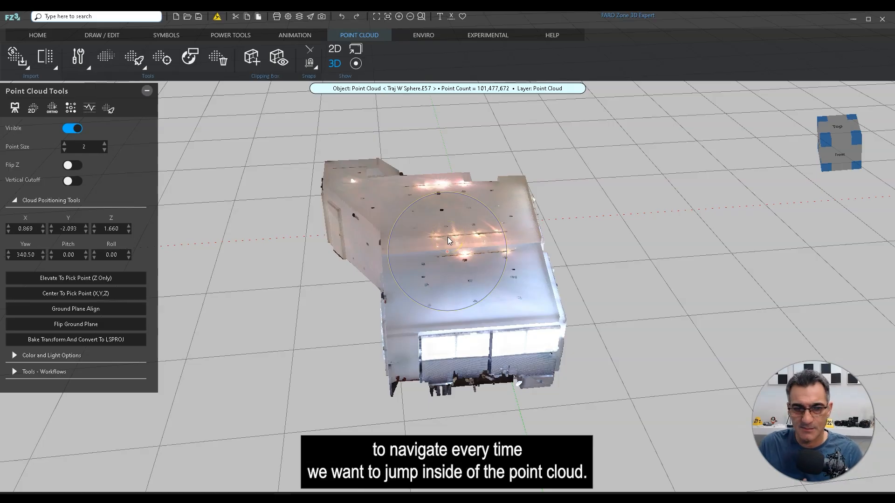
{"action": "left_click", "coordinate": [350, 260]}
{"action": "left_click_drag", "start_coordinate": [352, 290], "coordinate": [436, 284]}
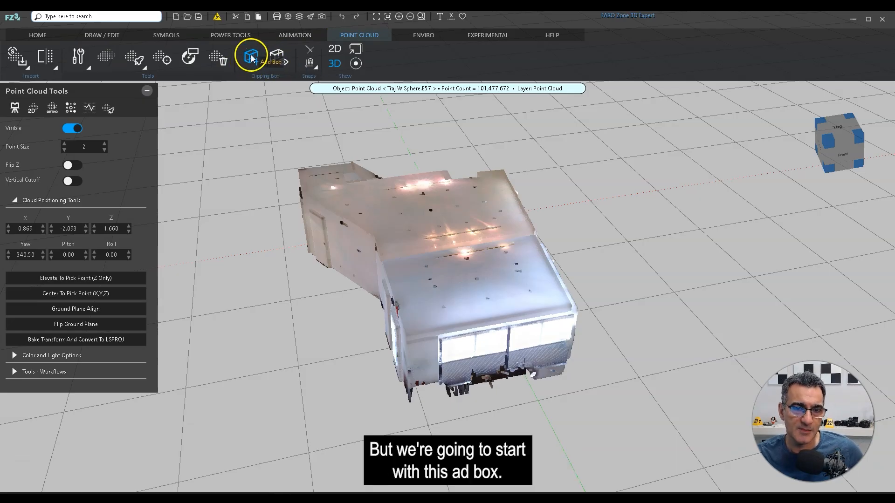
{"action": "left_click_drag", "start_coordinate": [275, 298], "coordinate": [359, 338]}
{"action": "left_click_drag", "start_coordinate": [328, 356], "coordinate": [516, 367]}
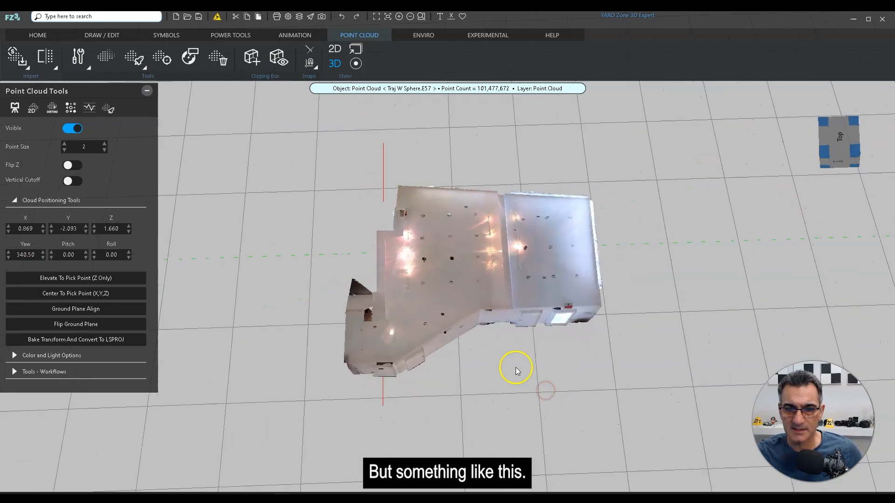
{"action": "left_click", "coordinate": [249, 58]}
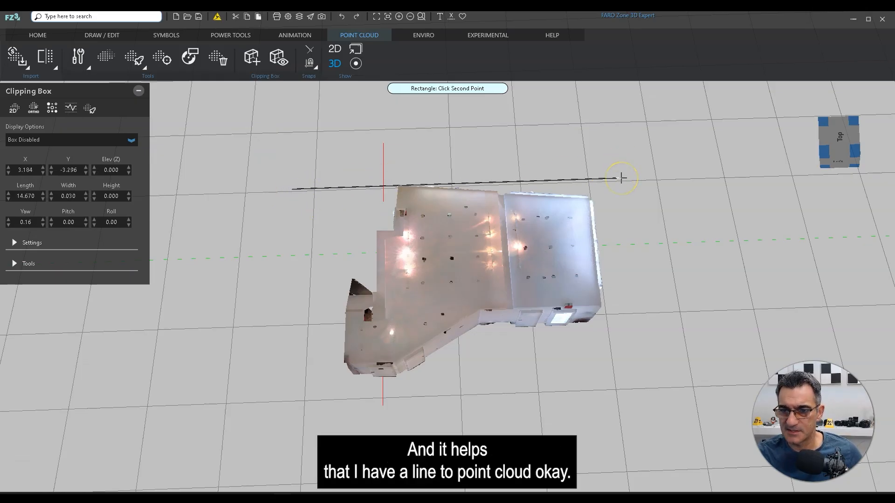
{"action": "left_click", "coordinate": [542, 177]}
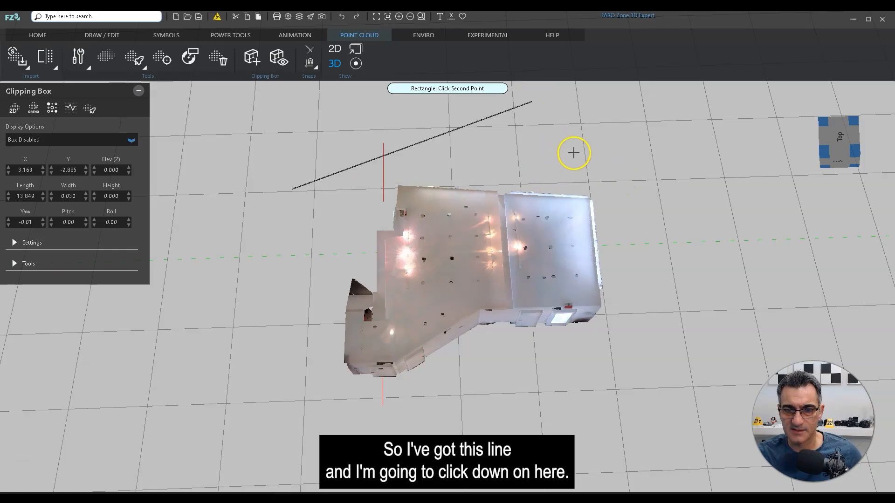
{"action": "left_click_drag", "start_coordinate": [605, 179], "coordinate": [632, 393]}
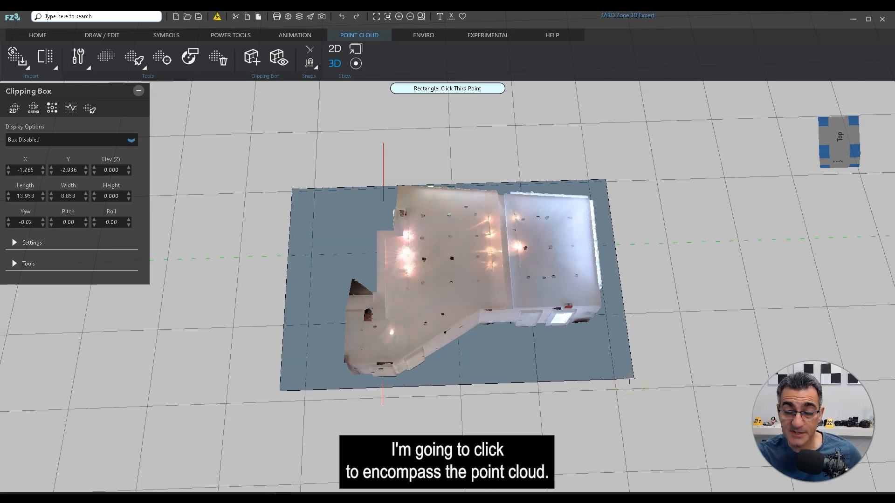
{"action": "left_click", "coordinate": [630, 381]}
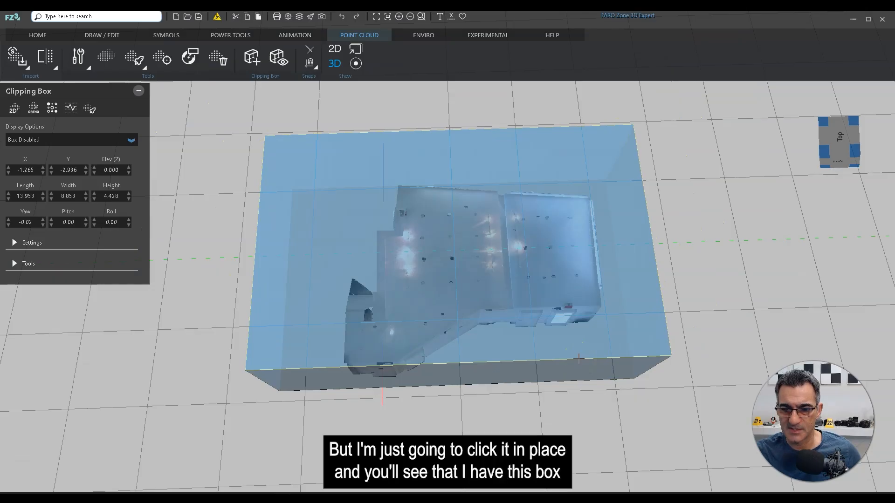
{"action": "left_click", "coordinate": [578, 359]}
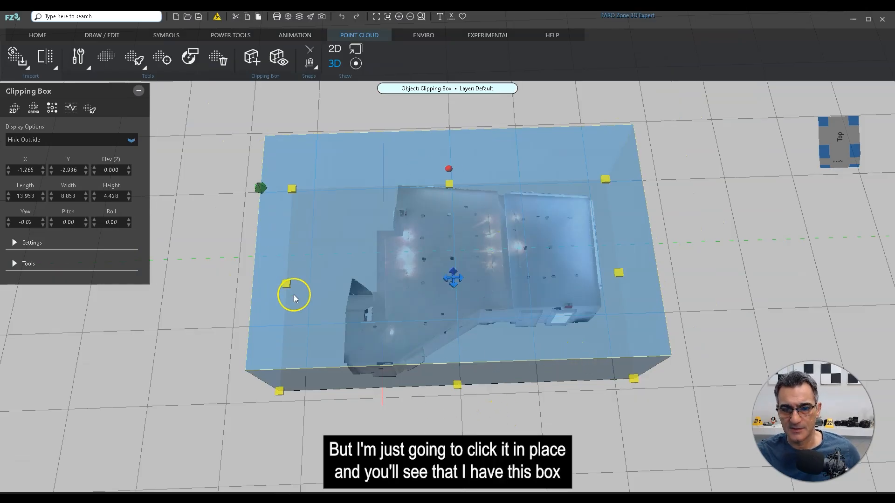
Step: Try shortening the clipping box to a length of about 6.40 so it cuts through the building, and view the exposed interior
{"action": "left_click_drag", "start_coordinate": [451, 421], "coordinate": [485, 318]}
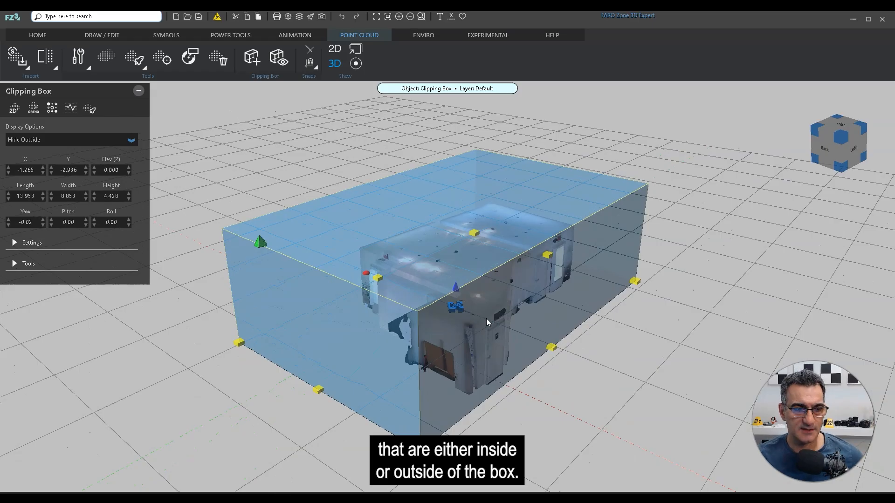
{"action": "left_click_drag", "start_coordinate": [517, 428], "coordinate": [278, 325]}
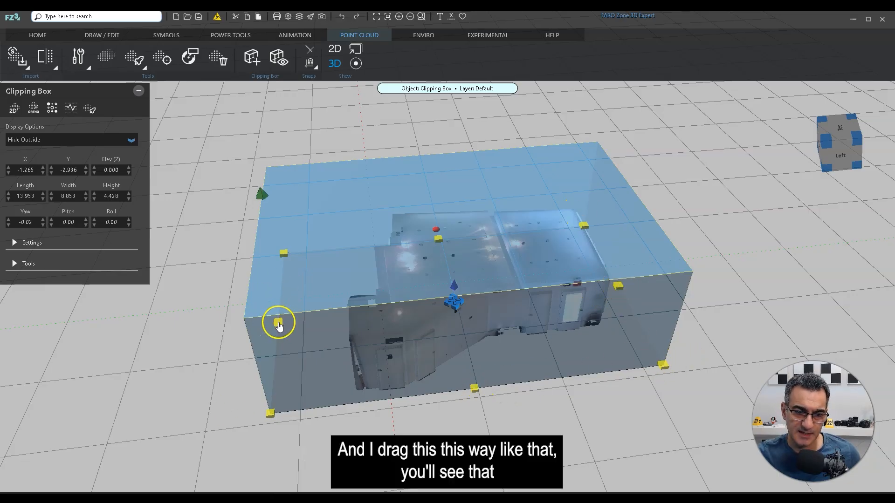
{"action": "left_click_drag", "start_coordinate": [339, 323], "coordinate": [472, 319]}
{"action": "right_click_drag", "start_coordinate": [377, 358], "coordinate": [426, 314]}
{"action": "scroll", "coordinate": [454, 292], "scroll_direction": "up", "scroll_amount": 5}
{"action": "scroll", "coordinate": [477, 294], "scroll_direction": "up", "scroll_amount": 3}
{"action": "scroll", "coordinate": [474, 306], "scroll_direction": "down", "scroll_amount": 5}
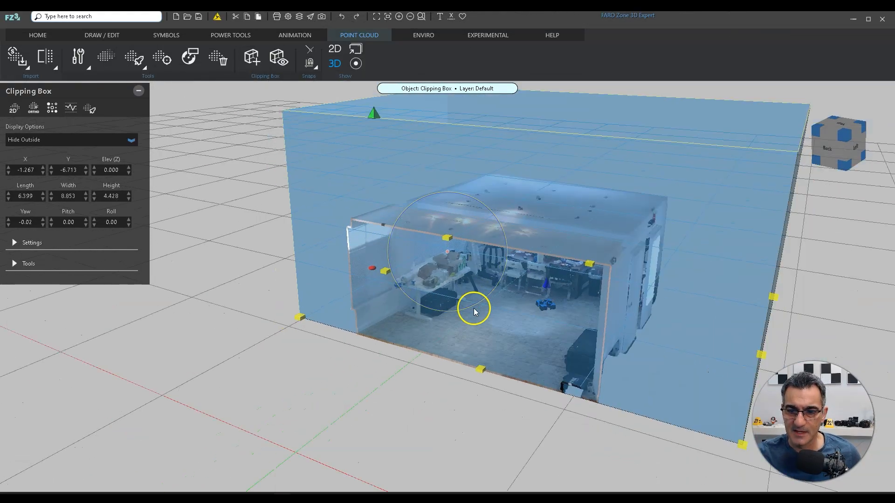
{"action": "right_click_drag", "start_coordinate": [479, 384], "coordinate": [449, 402]}
{"action": "scroll", "coordinate": [431, 219], "scroll_direction": "up", "scroll_amount": 3}
{"action": "scroll", "coordinate": [402, 369], "scroll_direction": "down", "scroll_amount": 3}
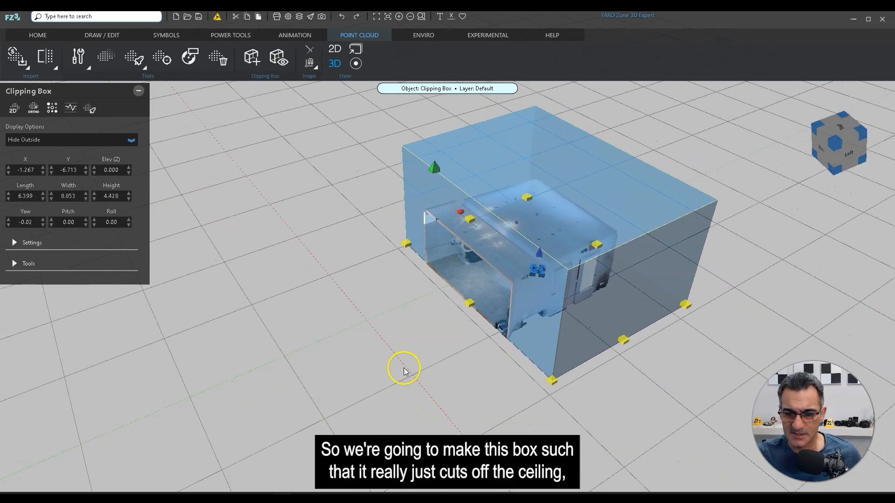
{"action": "right_click_drag", "start_coordinate": [443, 370], "coordinate": [414, 387]}
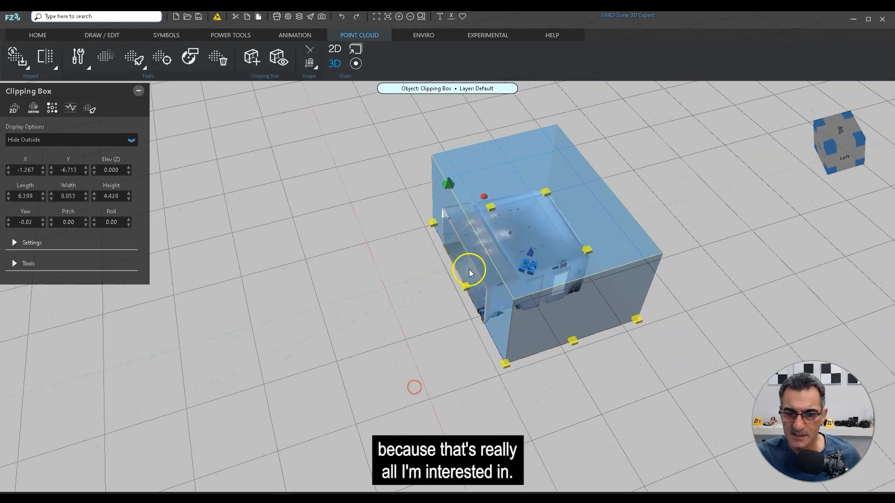
Step: Fit the clipping box around the building at about 10.29 long and 7.83 wide, shifted to about X -1.45, Y -3.89
{"action": "left_click_drag", "start_coordinate": [422, 304], "coordinate": [371, 358]}
{"action": "mouse_move", "coordinate": [349, 365]}
{"action": "right_mouse_down"}
{"action": "mouse_move", "coordinate": [339, 379]}
{"action": "mouse_move", "coordinate": [355, 386]}
{"action": "mouse_move", "coordinate": [355, 353]}
{"action": "right_mouse_up"}
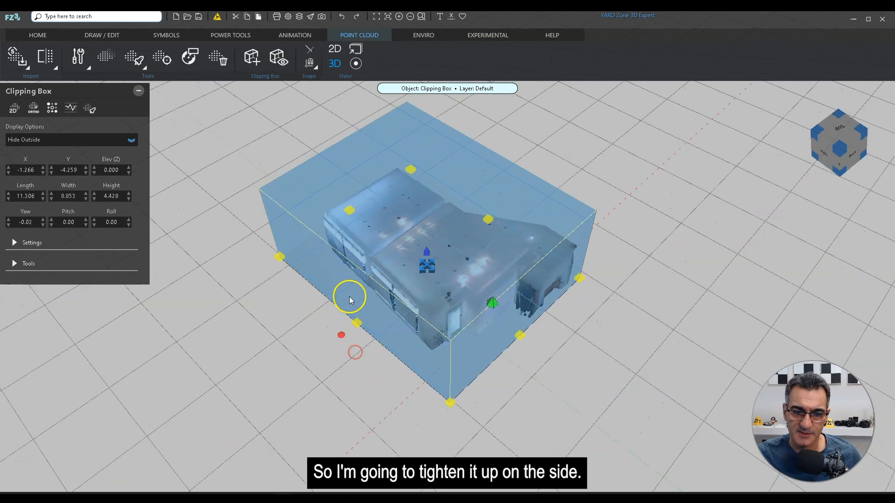
{"action": "left_click_drag", "start_coordinate": [374, 321], "coordinate": [381, 317]}
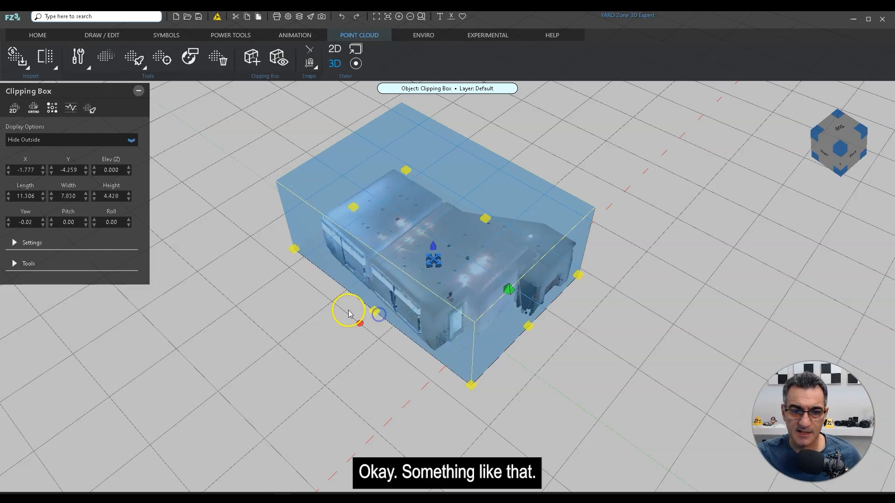
{"action": "middle_click_drag", "start_coordinate": [420, 303], "coordinate": [440, 368]}
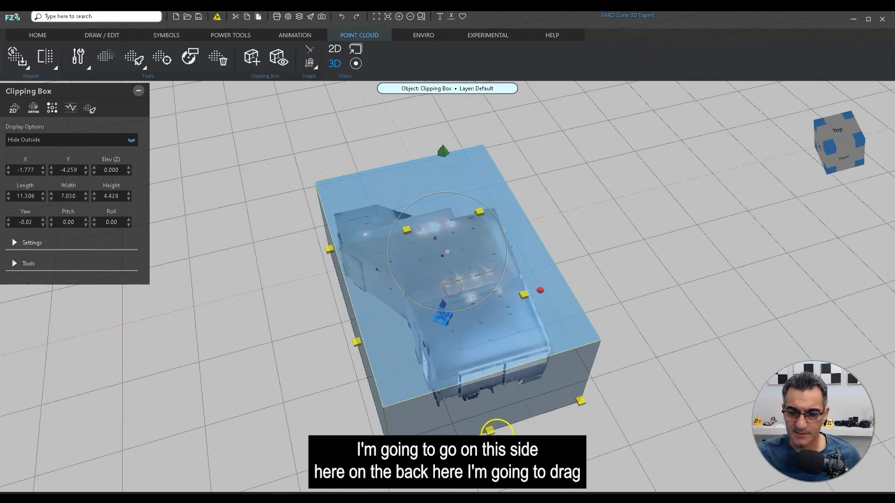
{"action": "mouse_move", "coordinate": [484, 422]}
{"action": "left_mouse_down"}
{"action": "mouse_move", "coordinate": [481, 402]}
{"action": "mouse_move", "coordinate": [487, 410]}
{"action": "left_mouse_up"}
{"action": "right_click_drag", "start_coordinate": [529, 439], "coordinate": [433, 422]}
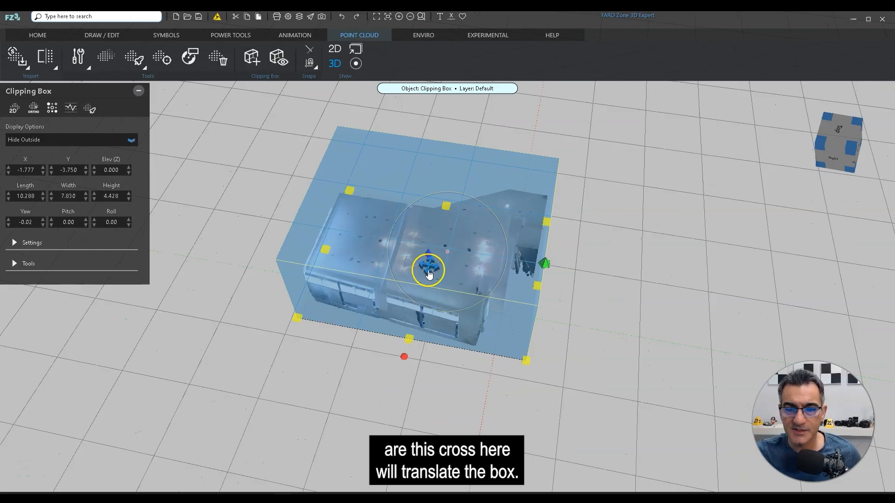
{"action": "mouse_move", "coordinate": [429, 275]}
{"action": "left_mouse_down"}
{"action": "mouse_move", "coordinate": [484, 296]}
{"action": "mouse_move", "coordinate": [600, 307]}
{"action": "mouse_move", "coordinate": [577, 266]}
{"action": "mouse_move", "coordinate": [487, 248]}
{"action": "mouse_move", "coordinate": [421, 254]}
{"action": "mouse_move", "coordinate": [395, 268]}
{"action": "mouse_move", "coordinate": [413, 279]}
{"action": "mouse_move", "coordinate": [414, 269]}
{"action": "mouse_move", "coordinate": [436, 275]}
{"action": "mouse_move", "coordinate": [425, 276]}
{"action": "left_mouse_up"}
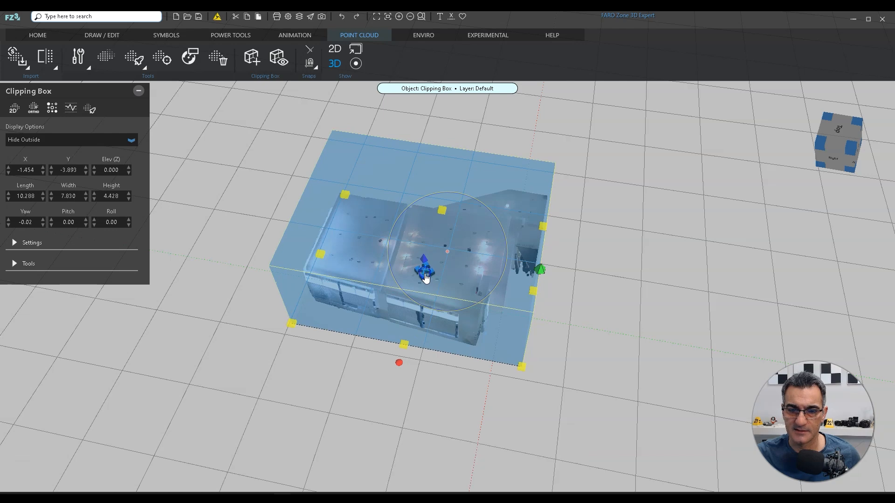
Step: Lower the top of the clipping box to a height of about 1.57 to cut off the ceiling and upper walls
{"action": "right_click_drag", "start_coordinate": [431, 426], "coordinate": [445, 383]}
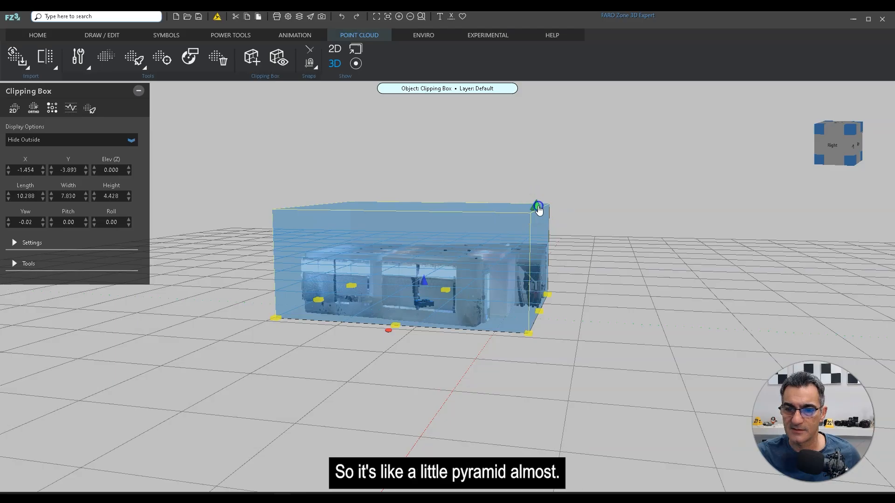
{"action": "left_click_drag", "start_coordinate": [541, 240], "coordinate": [549, 285]}
{"action": "right_click_drag", "start_coordinate": [399, 212], "coordinate": [446, 196]}
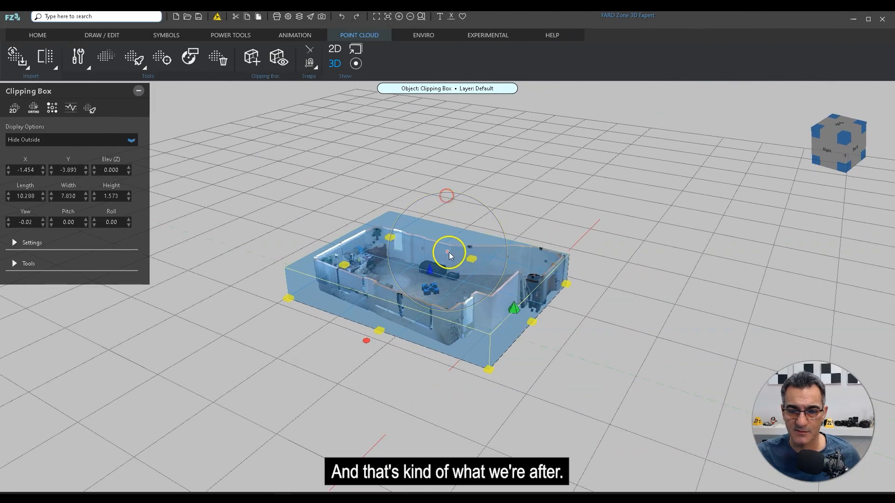
{"action": "mouse_move", "coordinate": [390, 408]}
{"action": "right_mouse_down"}
{"action": "mouse_move", "coordinate": [424, 400]}
{"action": "mouse_move", "coordinate": [400, 407]}
{"action": "right_mouse_up"}
Step: Raise the clipping box's top to a height of about 3.23 and lift the whole box to an elevation of about 2.16
{"action": "left_click_drag", "start_coordinate": [523, 305], "coordinate": [528, 269]}
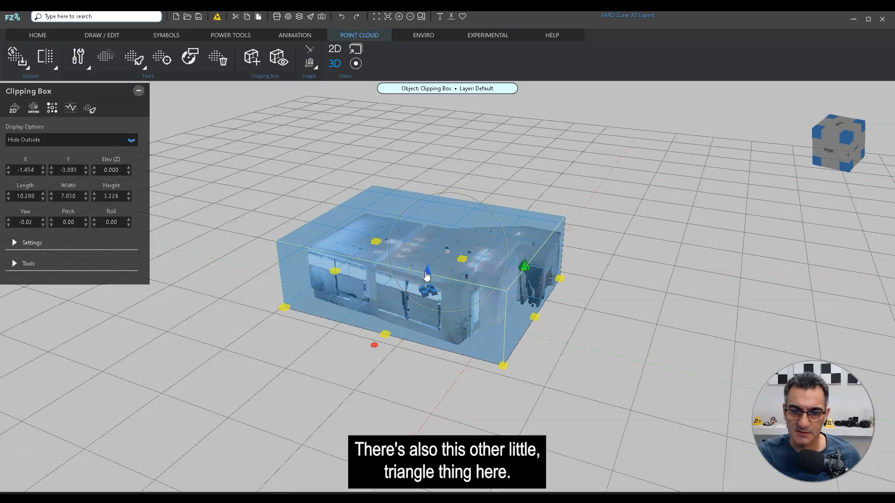
{"action": "right_click_drag", "start_coordinate": [413, 387], "coordinate": [418, 307]}
{"action": "scroll", "coordinate": [435, 270], "scroll_direction": "up", "scroll_amount": 2}
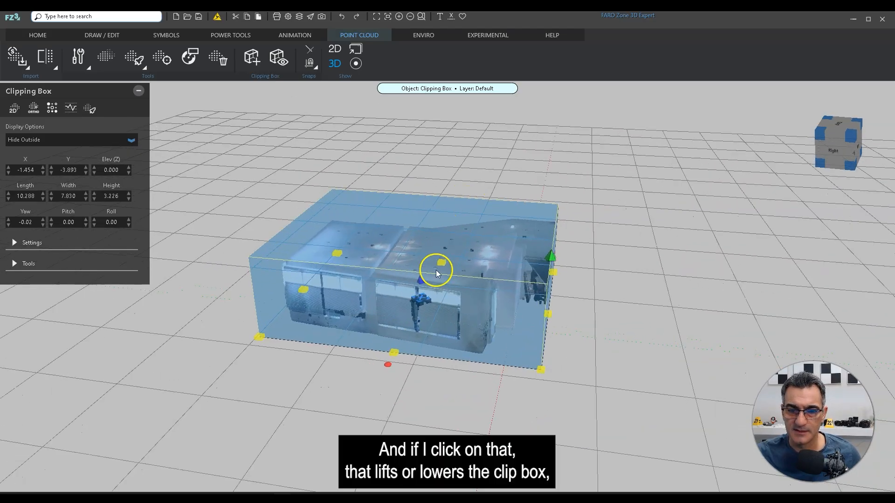
{"action": "scroll", "coordinate": [436, 270], "scroll_direction": "up", "scroll_amount": 1}
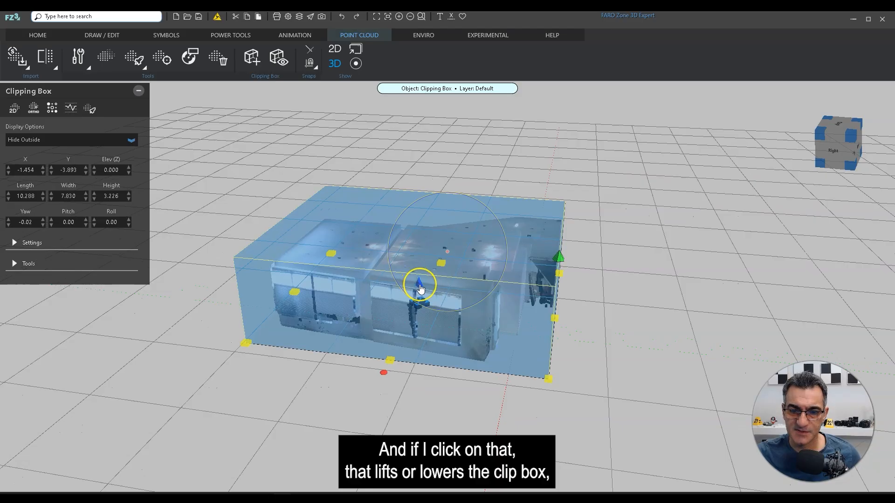
{"action": "left_click_drag", "start_coordinate": [424, 283], "coordinate": [449, 256]}
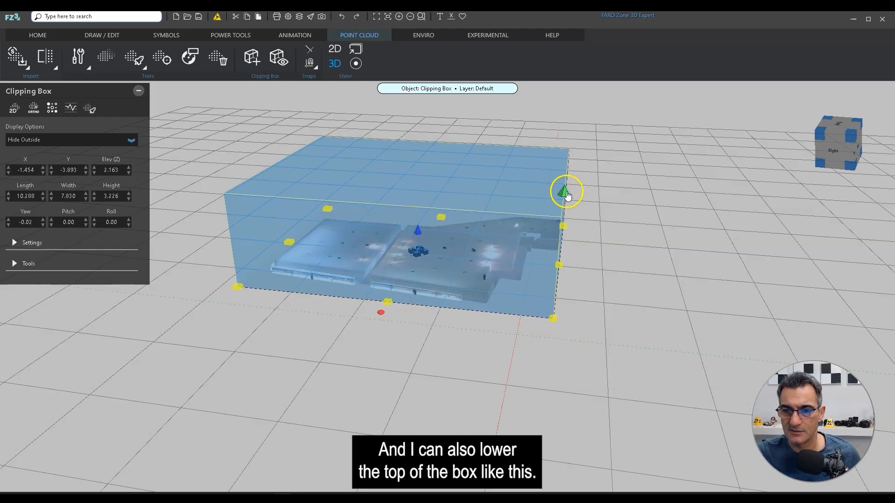
Step: Reduce the clipping box's height to about 0.62 and set its display option to Obscure Inside
{"action": "left_click_drag", "start_coordinate": [566, 217], "coordinate": [571, 278]}
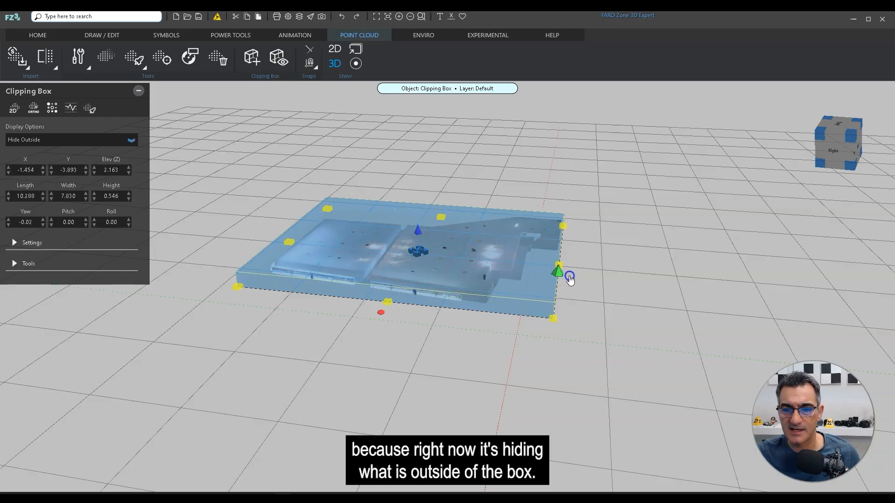
{"action": "left_click", "coordinate": [55, 139]}
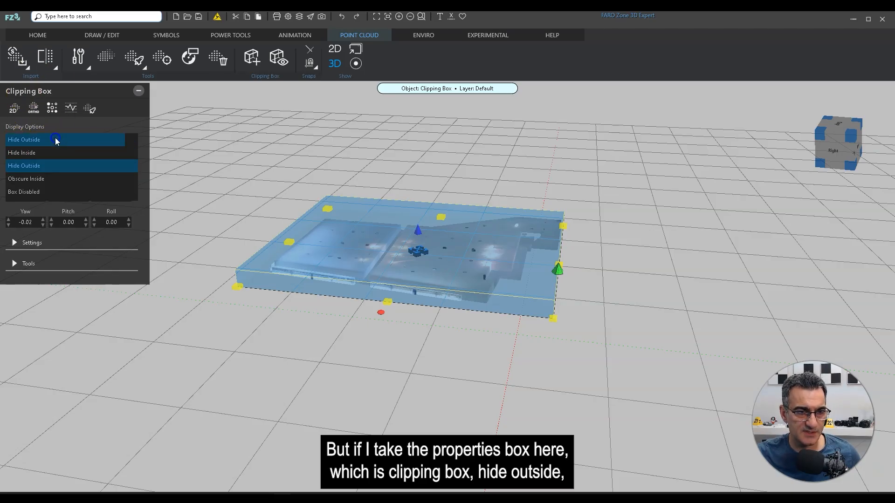
{"action": "left_click", "coordinate": [41, 179]}
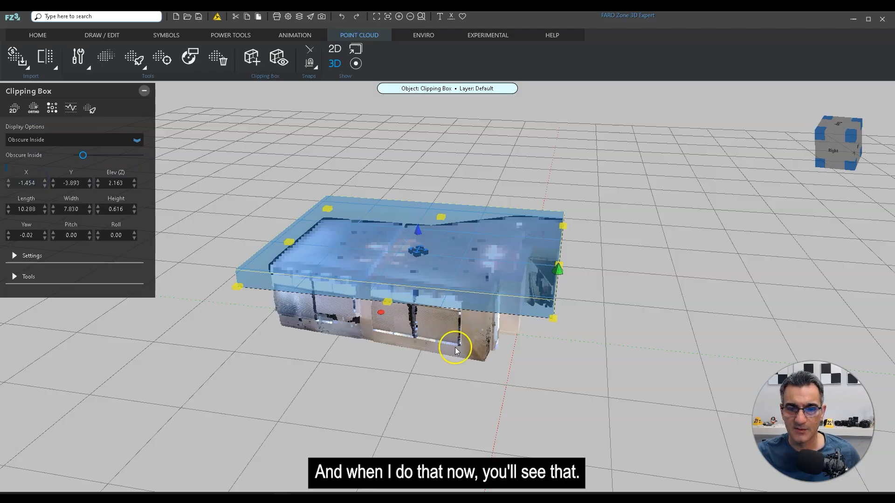
Step: Change the clipping box's display option to Hide Inside so the ceiling points within it are removed from view
{"action": "left_click", "coordinate": [526, 349]}
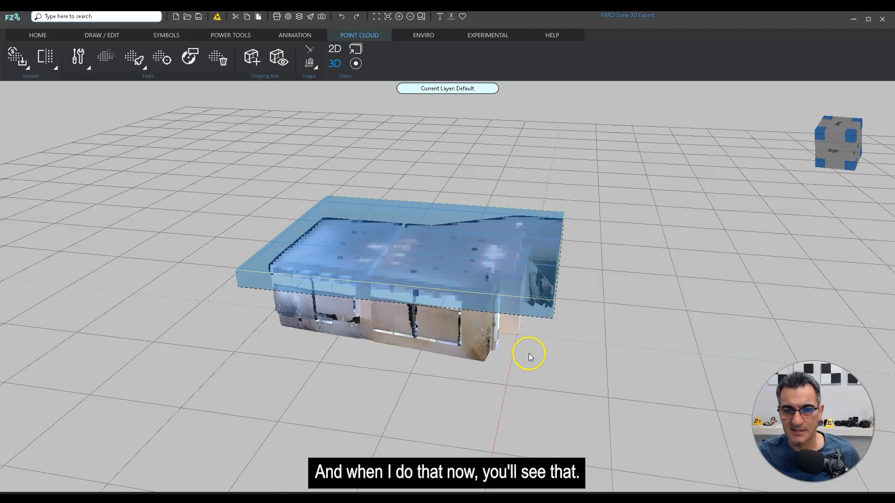
{"action": "middle_click_drag", "start_coordinate": [459, 407], "coordinate": [308, 320]}
{"action": "middle_click_drag", "start_coordinate": [390, 280], "coordinate": [438, 240]}
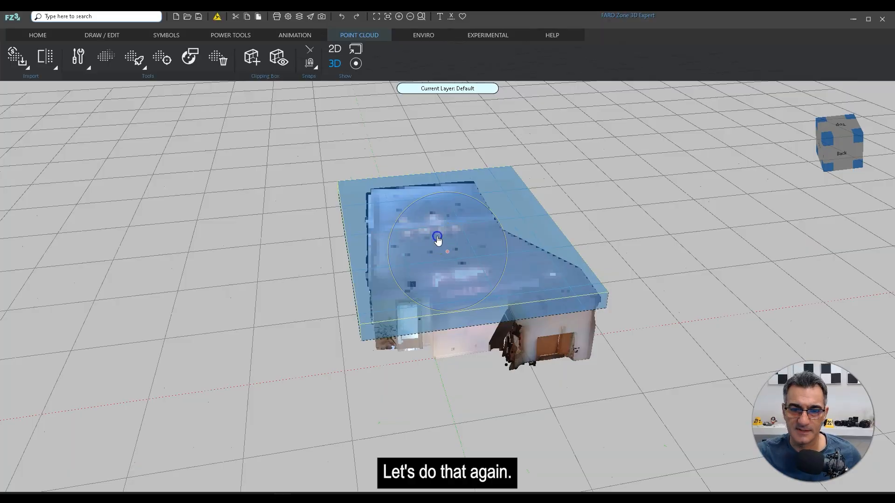
{"action": "left_click", "coordinate": [437, 239]}
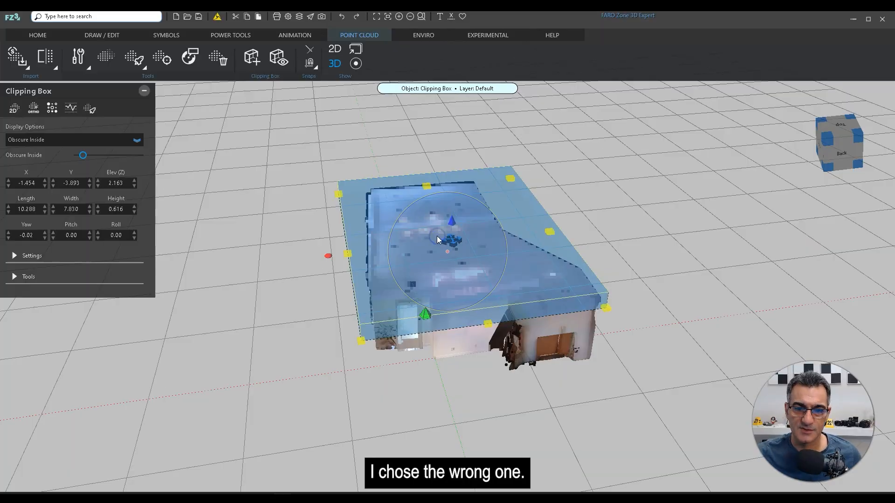
{"action": "left_click", "coordinate": [39, 145]}
{"action": "left_click", "coordinate": [32, 159]}
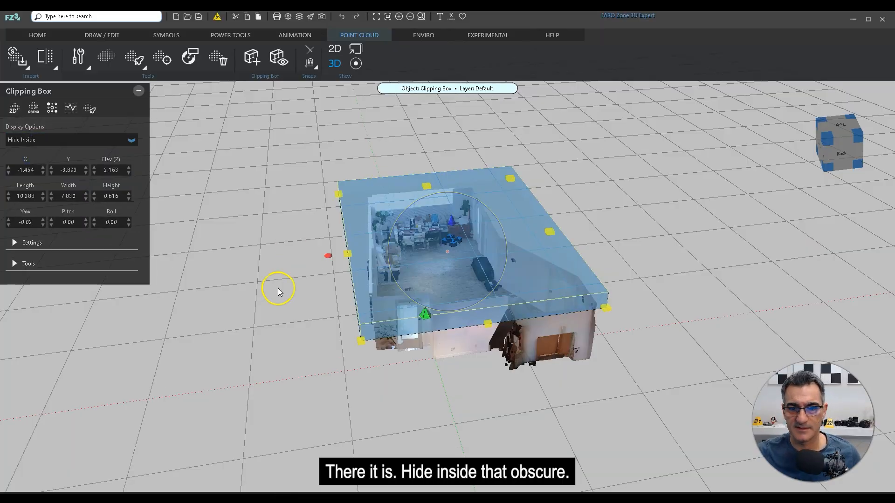
Step: Raise the clipping box to an elevation of about 2.55
{"action": "middle_click_drag", "start_coordinate": [306, 317], "coordinate": [366, 332]}
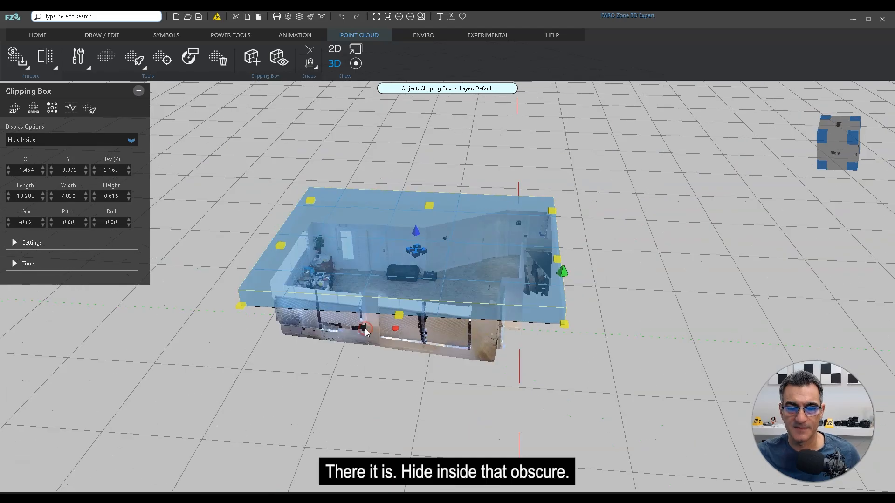
{"action": "middle_click_drag", "start_coordinate": [435, 232], "coordinate": [436, 232]}
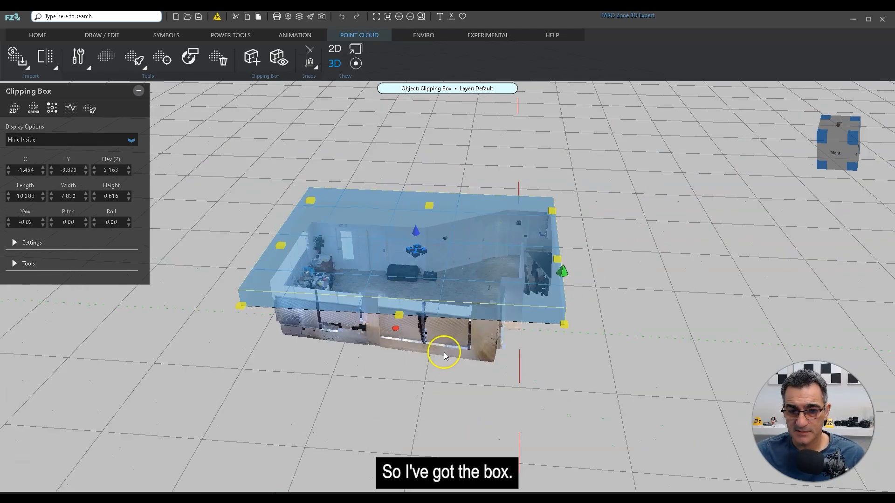
{"action": "middle_click_drag", "start_coordinate": [395, 336], "coordinate": [429, 321]}
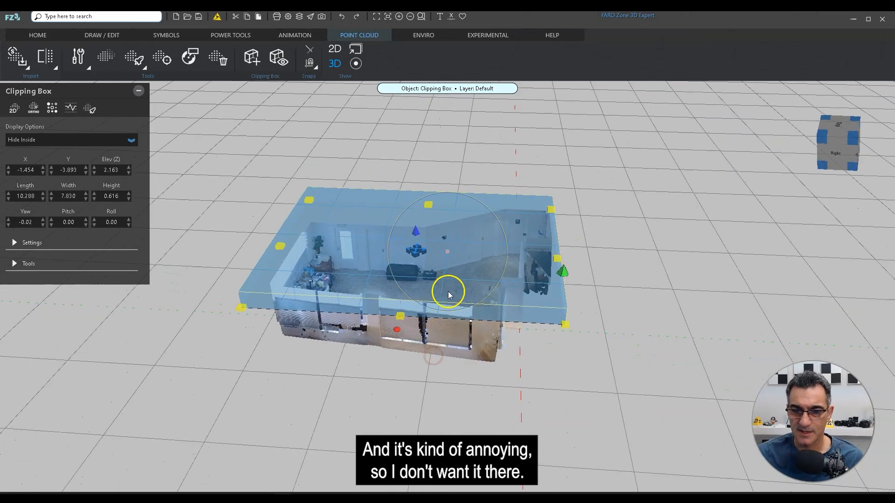
{"action": "scroll", "coordinate": [449, 292], "scroll_direction": "up", "scroll_amount": 4}
{"action": "left_click_drag", "start_coordinate": [441, 395], "coordinate": [397, 379]}
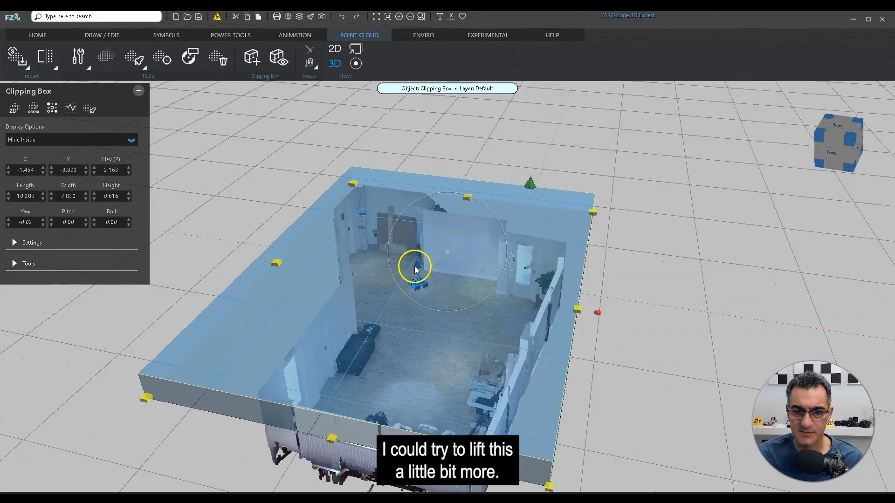
{"action": "left_click_drag", "start_coordinate": [417, 269], "coordinate": [438, 286]}
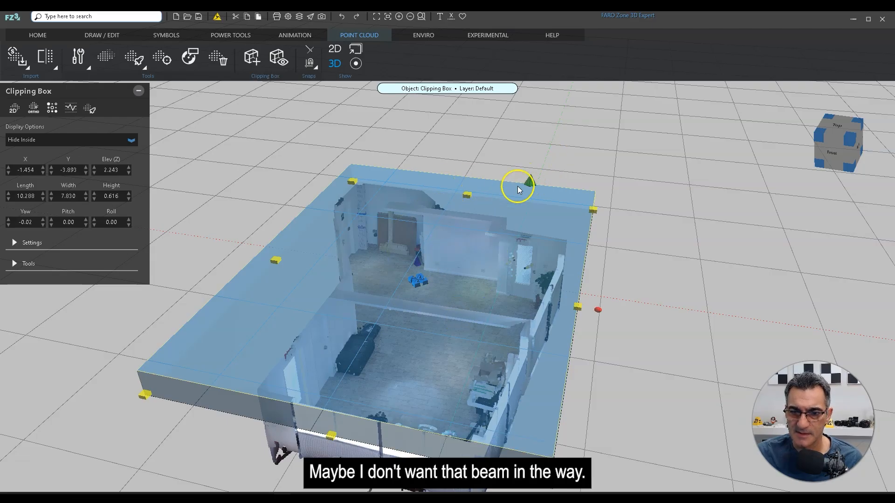
{"action": "right_click_drag", "start_coordinate": [412, 269], "coordinate": [412, 271]}
{"action": "left_click_drag", "start_coordinate": [417, 261], "coordinate": [422, 276]}
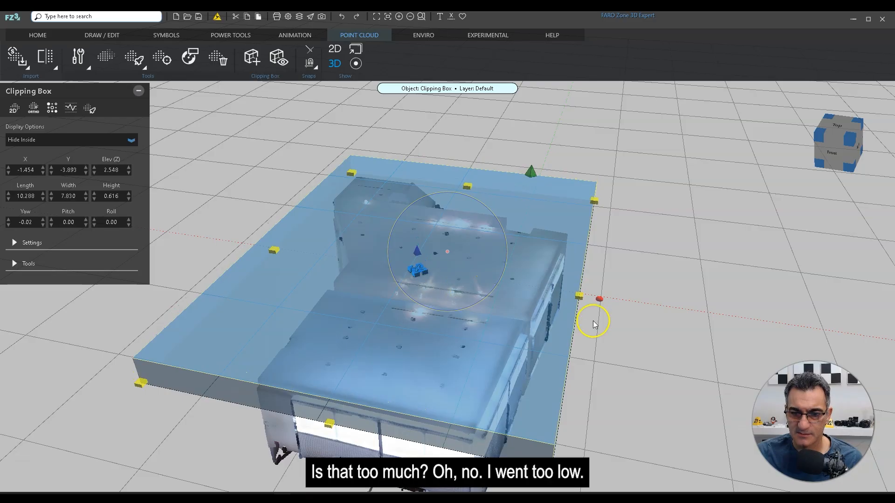
Step: Lower the clipping box to an elevation of about 2.21 so it cuts away the ceiling and the beam
{"action": "left_click_drag", "start_coordinate": [631, 301], "coordinate": [610, 275]}
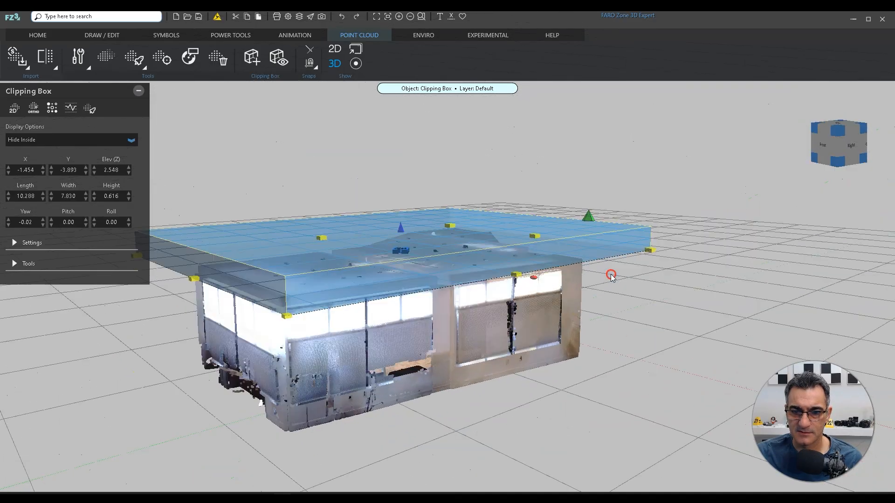
{"action": "left_click_drag", "start_coordinate": [401, 227], "coordinate": [393, 271]}
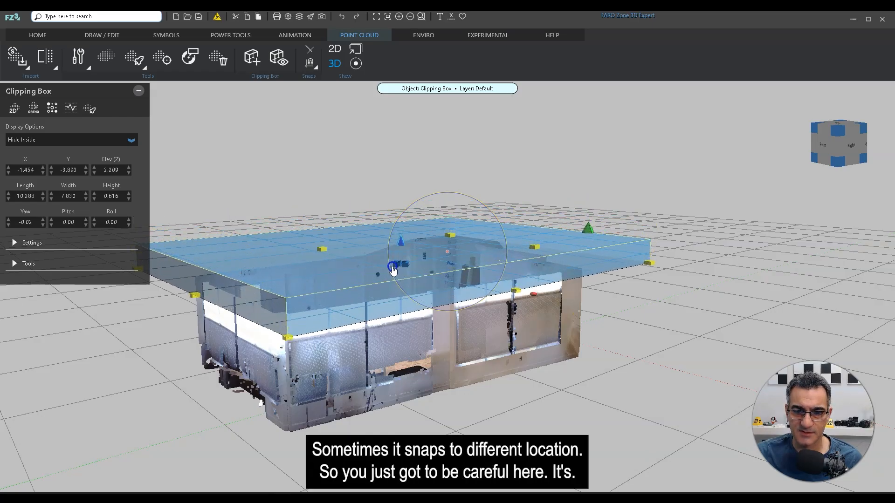
{"action": "right_click_drag", "start_coordinate": [336, 221], "coordinate": [349, 270]}
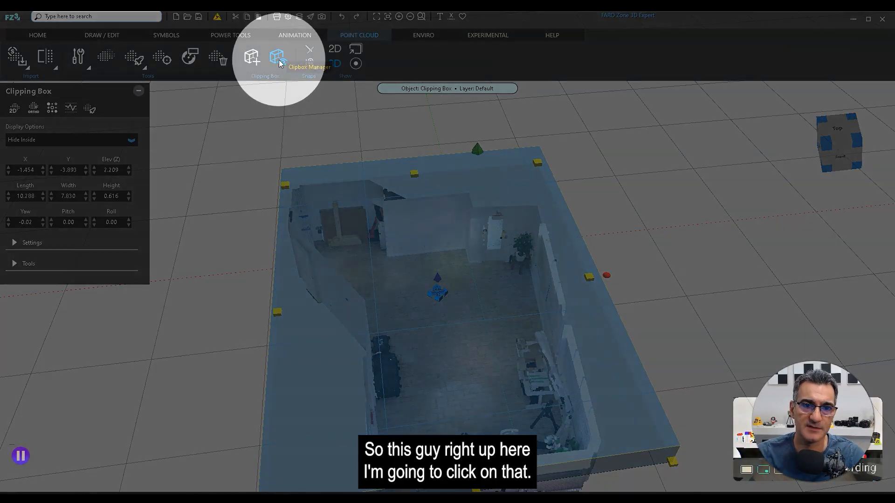
Step: Turn off the visibility of ClippingBox_1 in the Clipping Box Manager and close the manager
{"action": "left_click", "coordinate": [279, 60]}
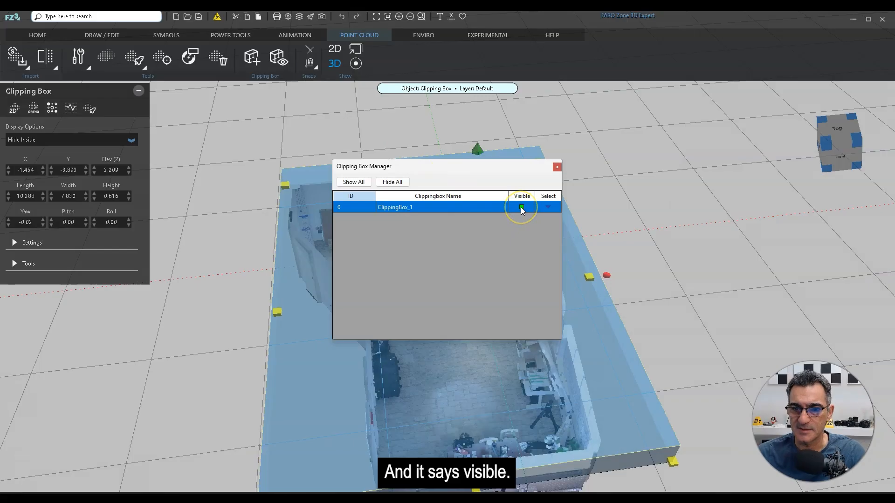
{"action": "left_click", "coordinate": [521, 207]}
{"action": "left_click_drag", "start_coordinate": [455, 167], "coordinate": [748, 163]}
{"action": "left_click", "coordinate": [450, 317]}
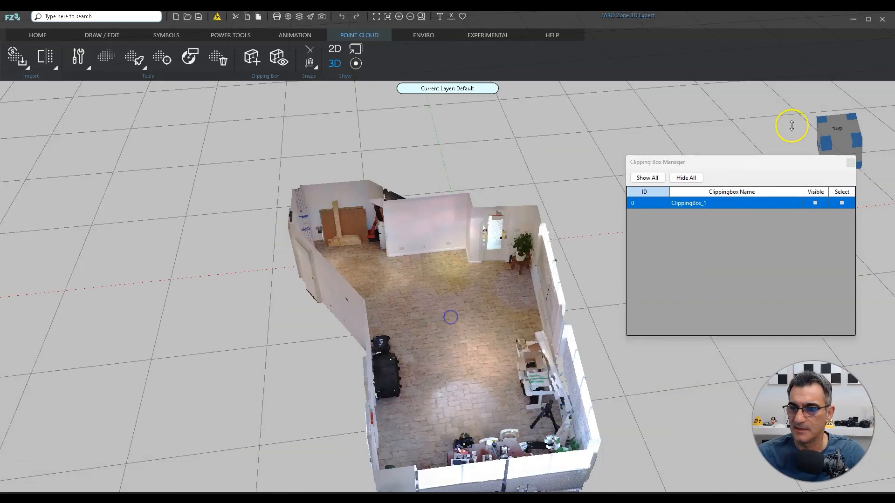
{"action": "left_click", "coordinate": [851, 162]}
Step: Examine the room's interior from above, including the door with its rods and the plant
{"action": "left_click_drag", "start_coordinate": [523, 226], "coordinate": [506, 237]}
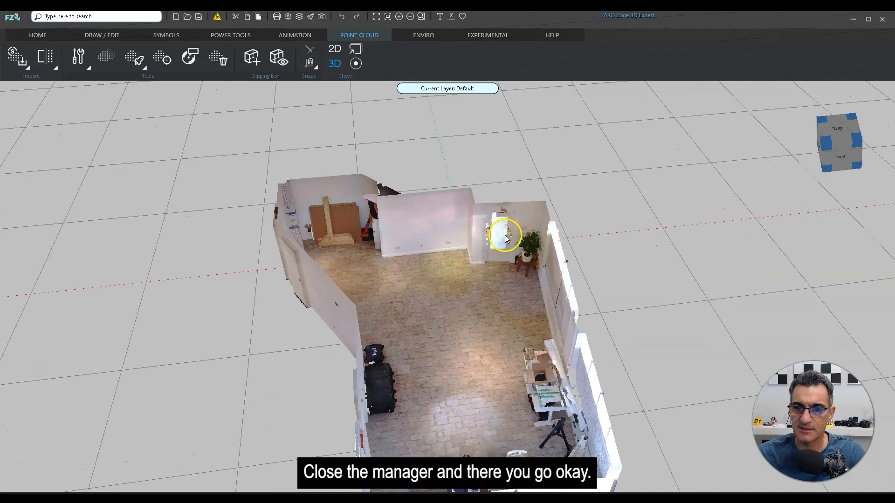
{"action": "scroll", "coordinate": [555, 219], "scroll_direction": "up", "scroll_amount": 8}
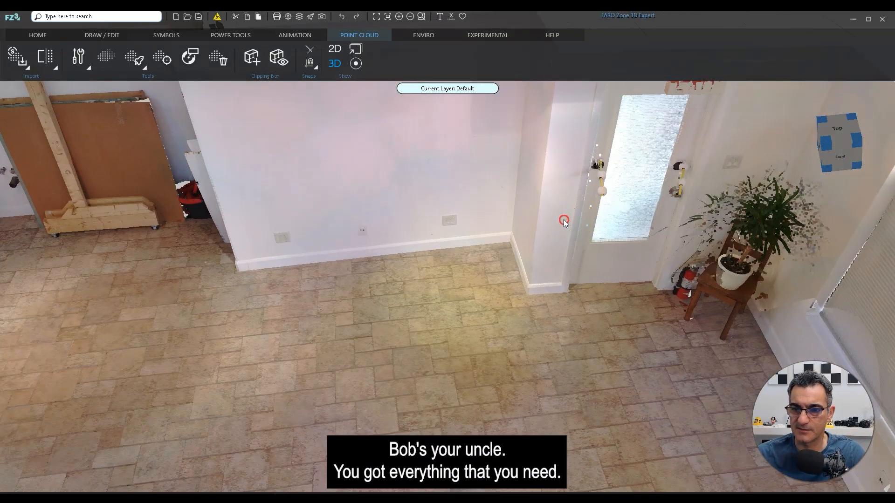
{"action": "left_click_drag", "start_coordinate": [563, 220], "coordinate": [518, 229]}
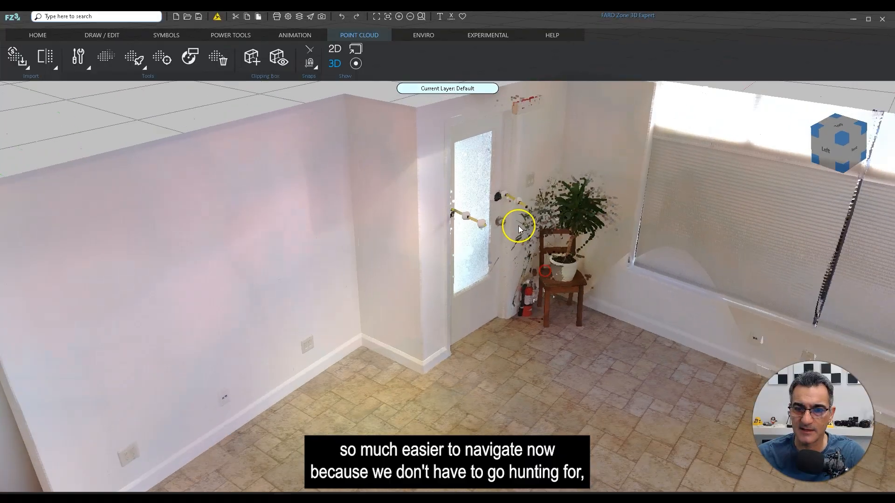
{"action": "scroll", "coordinate": [519, 228], "scroll_direction": "up", "scroll_amount": 10}
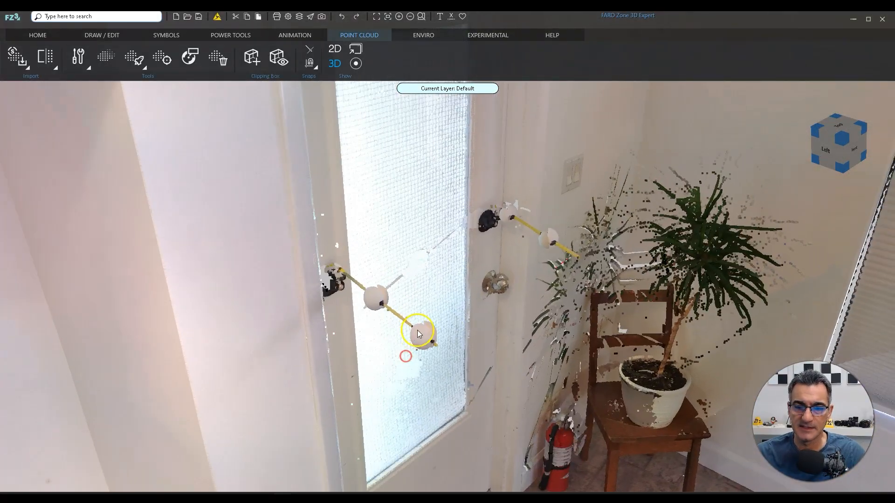
{"action": "scroll", "coordinate": [419, 333], "scroll_direction": "down", "scroll_amount": 5}
{"action": "mouse_move", "coordinate": [471, 329]}
{"action": "left_mouse_down"}
{"action": "mouse_move", "coordinate": [439, 365]}
{"action": "mouse_move", "coordinate": [430, 344]}
{"action": "mouse_move", "coordinate": [448, 324]}
{"action": "mouse_move", "coordinate": [469, 328]}
{"action": "left_mouse_up"}
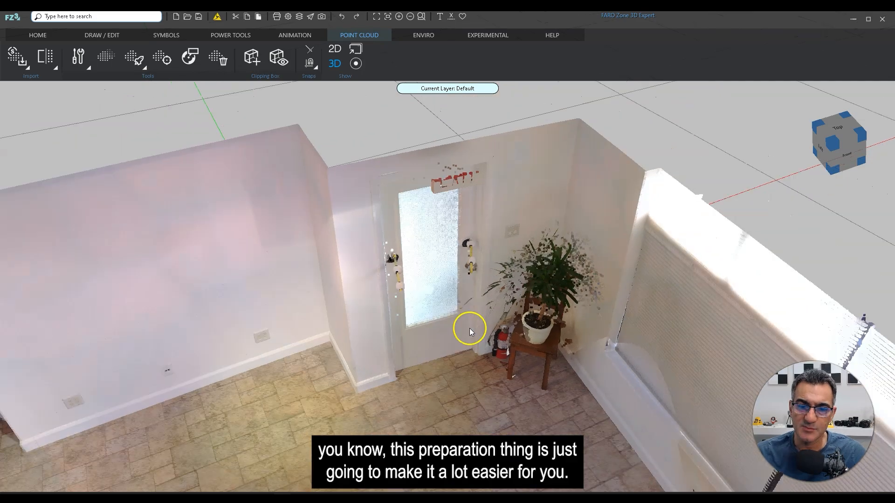
{"action": "scroll", "coordinate": [469, 328], "scroll_direction": "down", "scroll_amount": 10}
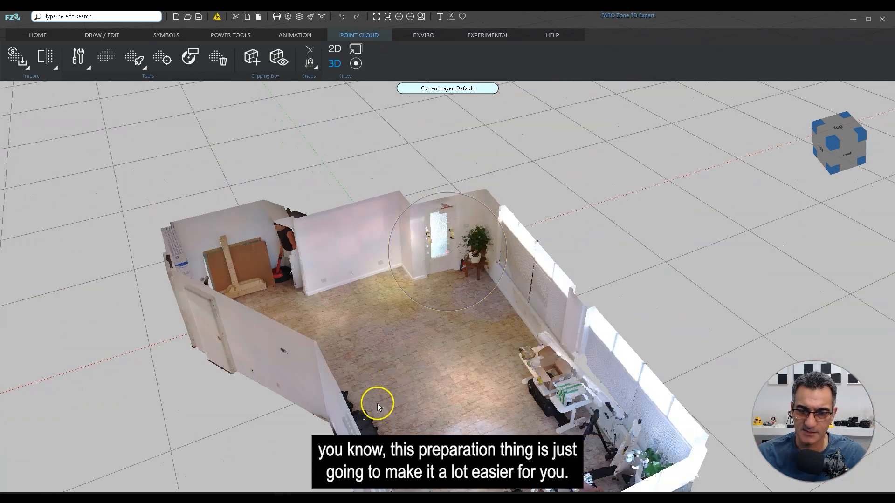
{"action": "left_click_drag", "start_coordinate": [378, 407], "coordinate": [384, 389]}
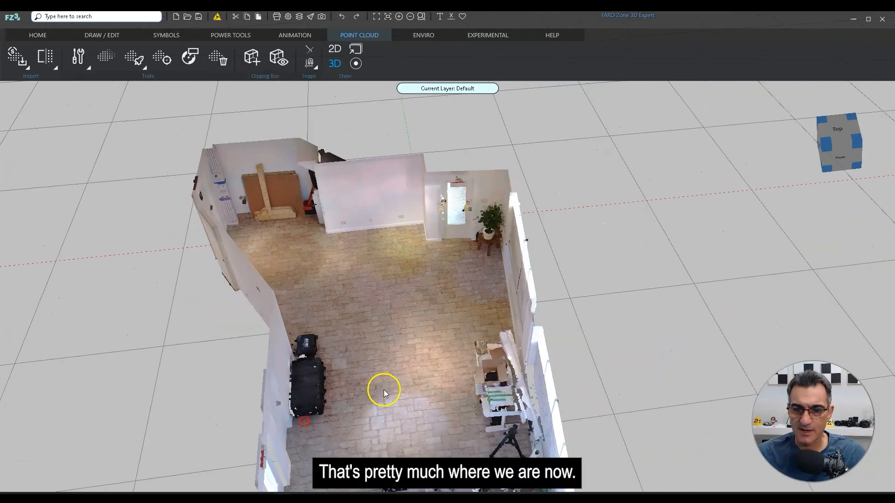
Step: Examine the trajectory rods on the door up close and the neighbouring white wall above the tiled floor
{"action": "scroll", "coordinate": [438, 347], "scroll_direction": "up", "scroll_amount": 3}
{"action": "middle_click_drag", "start_coordinate": [451, 293], "coordinate": [437, 320]}
{"action": "left_click_drag", "start_coordinate": [438, 320], "coordinate": [389, 353]}
{"action": "scroll", "coordinate": [529, 264], "scroll_direction": "up", "scroll_amount": 6}
{"action": "middle_click_drag", "start_coordinate": [510, 238], "coordinate": [441, 347]}
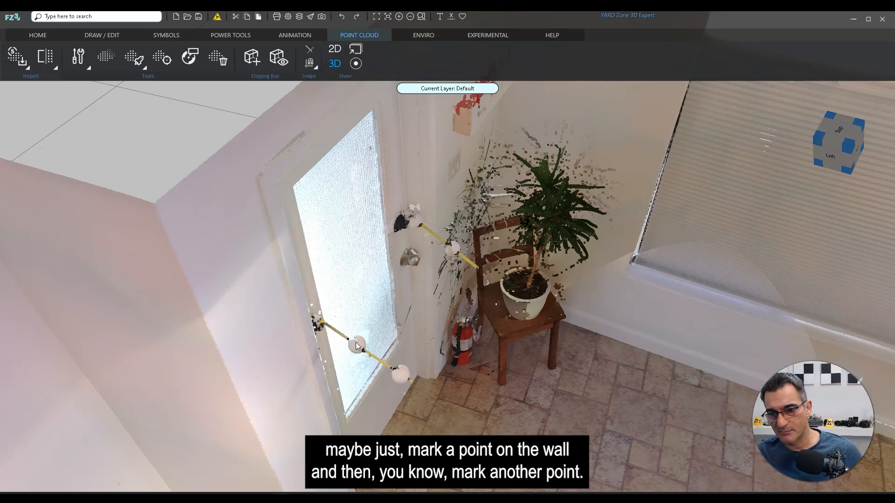
{"action": "left_click", "coordinate": [493, 245]}
{"action": "scroll", "coordinate": [490, 249], "scroll_direction": "down", "scroll_amount": 5}
{"action": "middle_click_drag", "start_coordinate": [370, 341], "coordinate": [431, 137]}
{"action": "left_click_drag", "start_coordinate": [441, 275], "coordinate": [427, 351]}
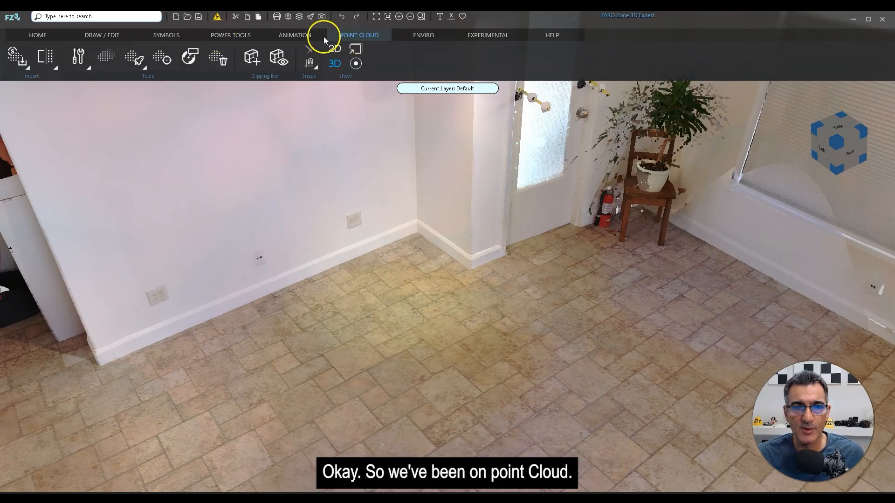
Step: Place a bullet trajectory with its impact on the white wall at about -1.34, 0.00, 0.39 and its origin near the table at about 0.49, -4.66, 0.94
{"action": "left_click", "coordinate": [232, 36]}
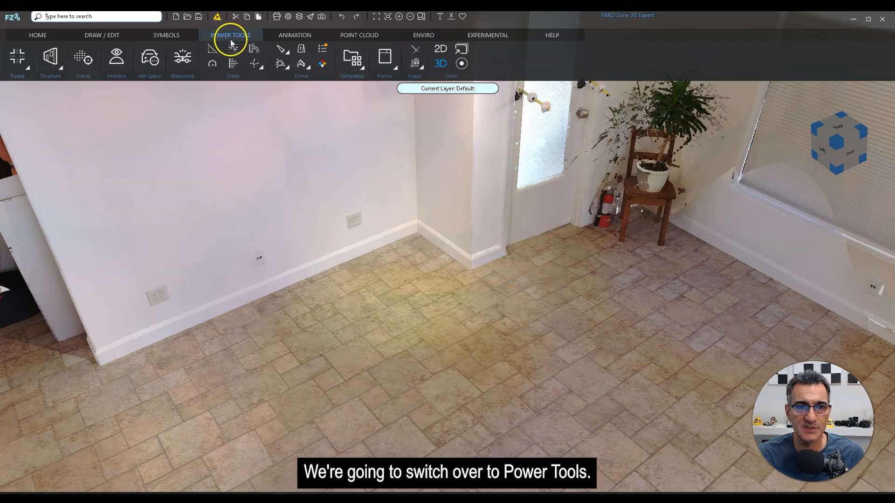
{"action": "left_click", "coordinate": [283, 52]}
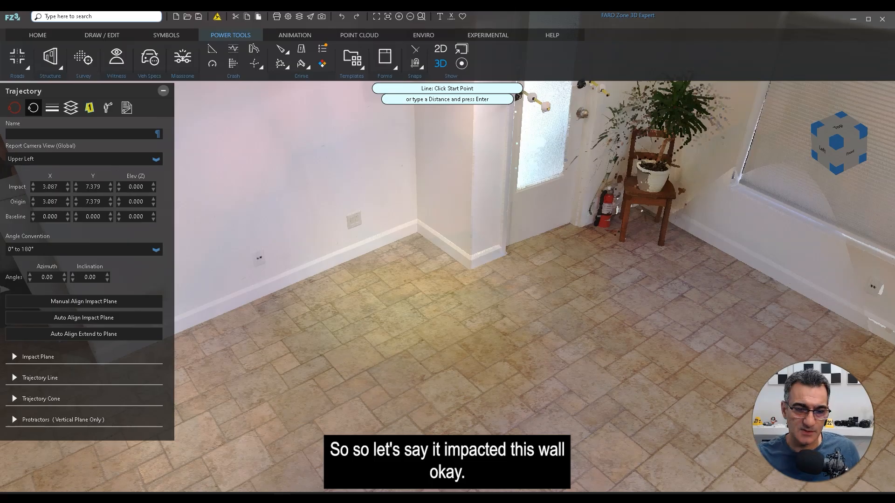
{"action": "left_click", "coordinate": [262, 245]}
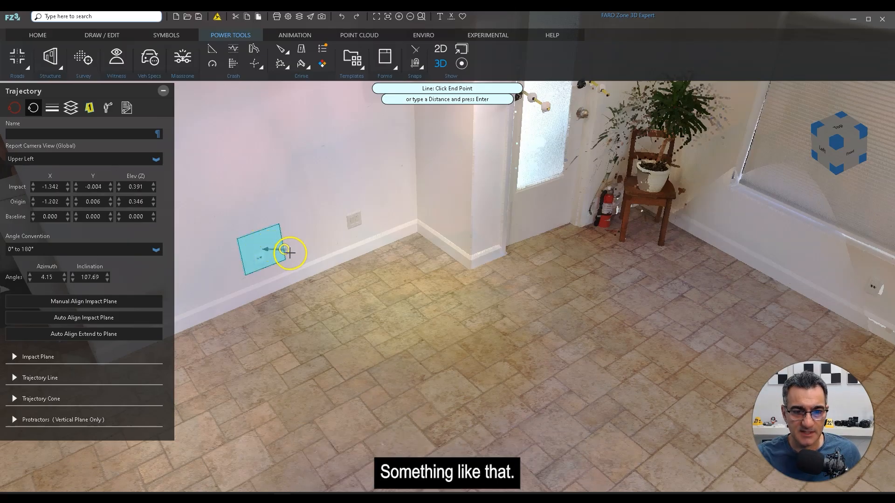
{"action": "scroll", "coordinate": [419, 284], "scroll_direction": "down", "scroll_amount": 6}
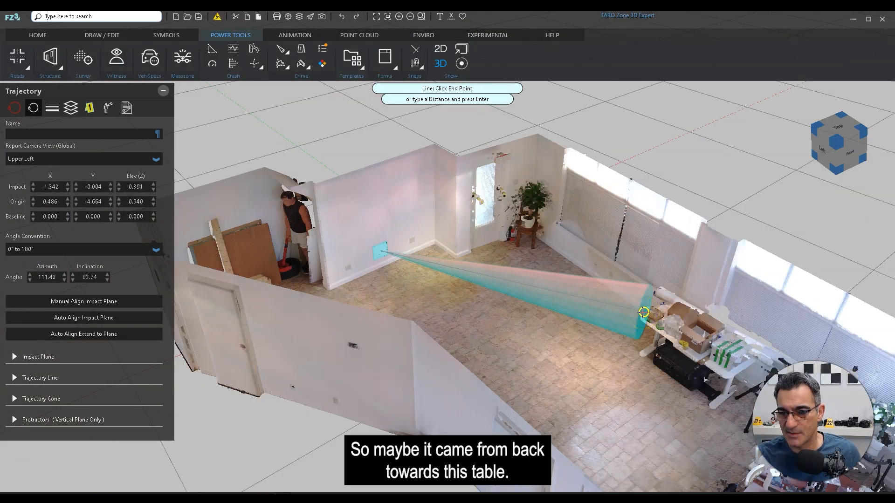
{"action": "left_click", "coordinate": [643, 316]}
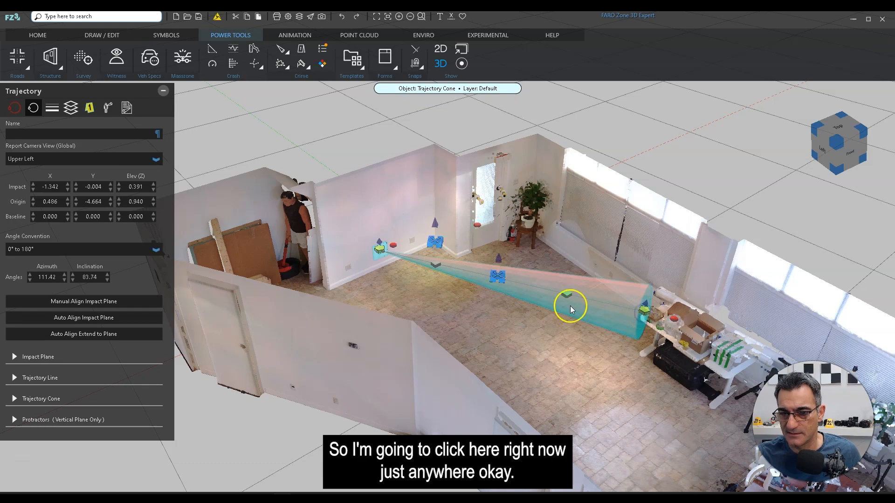
Step: Examine the trajectory's impact plane and cone tip where they meet the wall, checking the plane's alignment with the wall
{"action": "right_click_drag", "start_coordinate": [505, 323], "coordinate": [489, 342]}
{"action": "scroll", "coordinate": [375, 247], "scroll_direction": "up", "scroll_amount": 6}
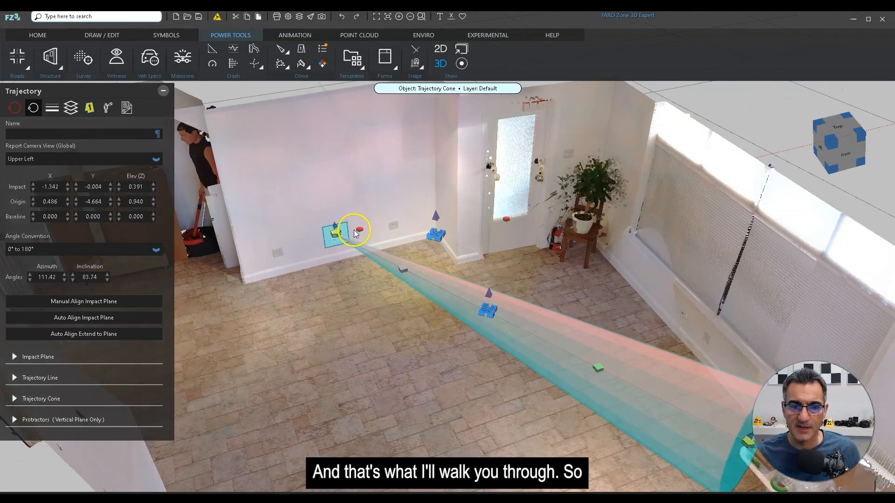
{"action": "middle_click_drag", "start_coordinate": [289, 247], "coordinate": [517, 283]}
{"action": "scroll", "coordinate": [401, 225], "scroll_direction": "up", "scroll_amount": 8}
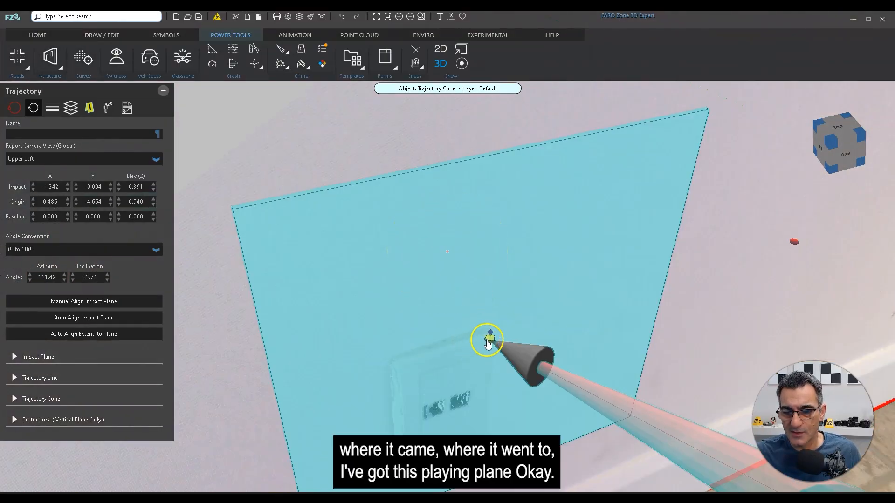
{"action": "left_click", "coordinate": [463, 331]}
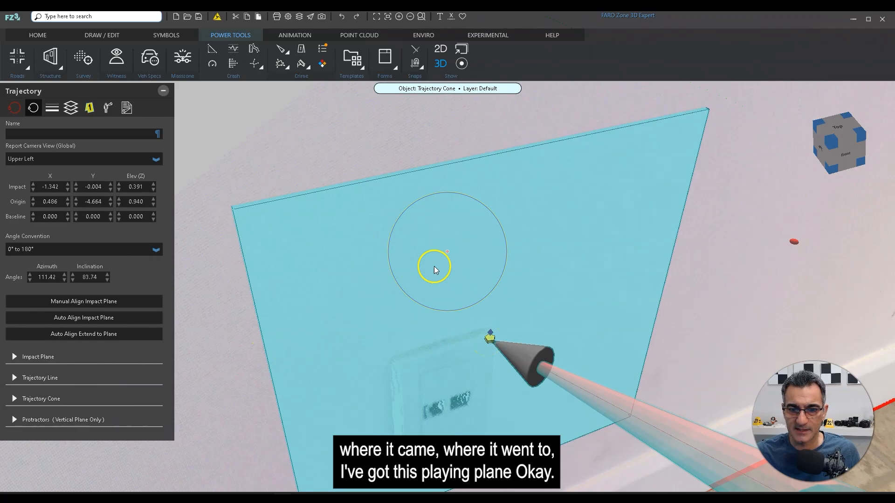
{"action": "scroll", "coordinate": [434, 266], "scroll_direction": "down", "scroll_amount": 3}
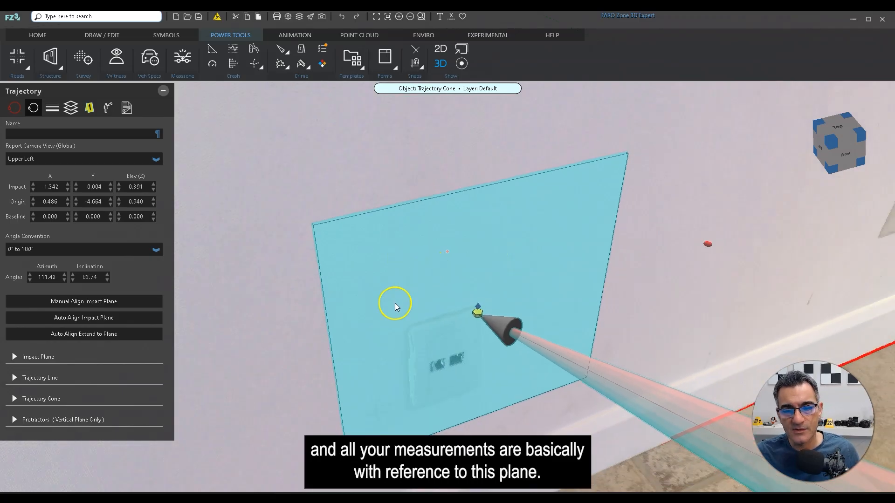
{"action": "scroll", "coordinate": [395, 303], "scroll_direction": "down", "scroll_amount": 1}
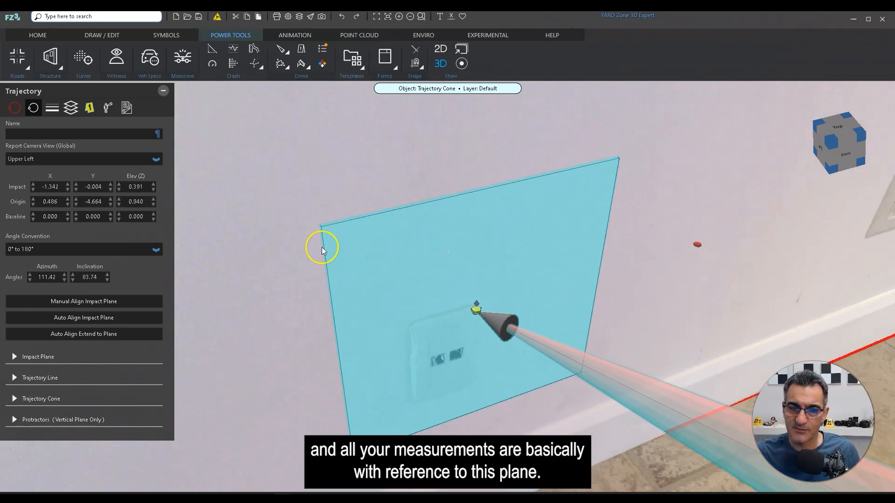
{"action": "left_click_drag", "start_coordinate": [262, 354], "coordinate": [255, 334]}
{"action": "scroll", "coordinate": [440, 182], "scroll_direction": "down", "scroll_amount": 8}
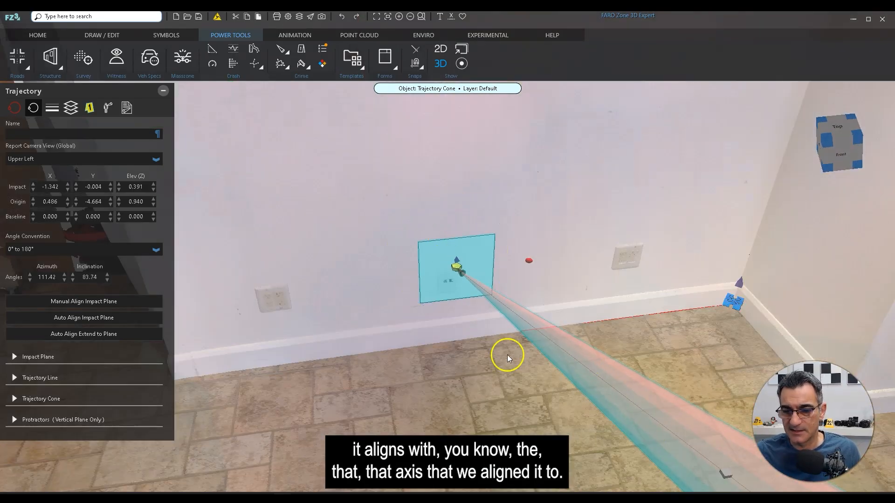
Step: Snap the impact plane's rotation handle to a point on the wall so the plane aligns with the wall, giving an azimuth of 109.34
{"action": "scroll", "coordinate": [507, 357], "scroll_direction": "down", "scroll_amount": 3}
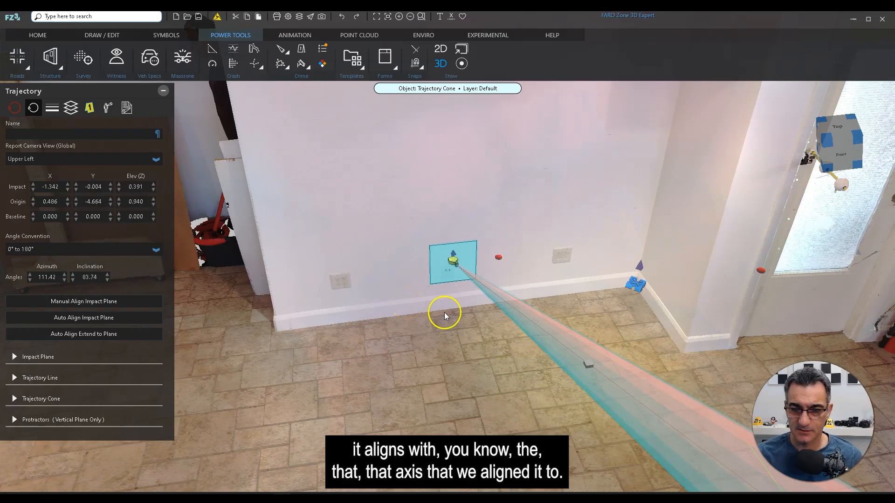
{"action": "left_click_drag", "start_coordinate": [429, 256], "coordinate": [428, 256]}
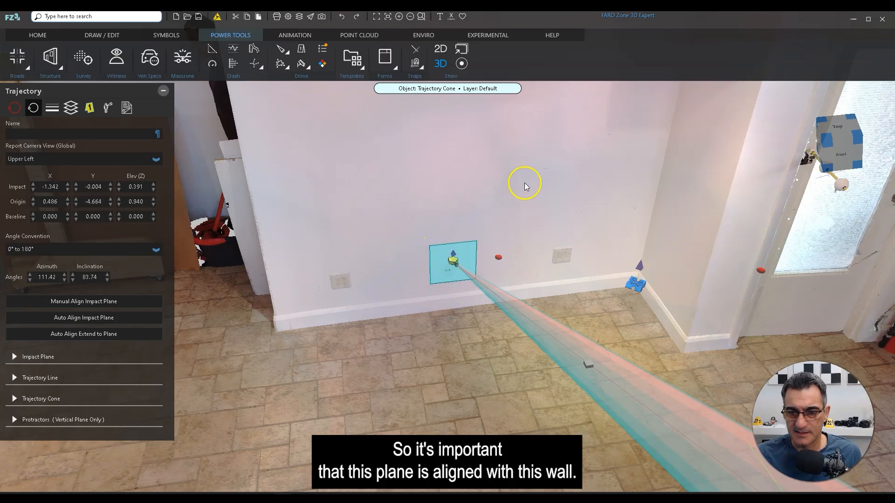
{"action": "scroll", "coordinate": [493, 289], "scroll_direction": "up", "scroll_amount": 5}
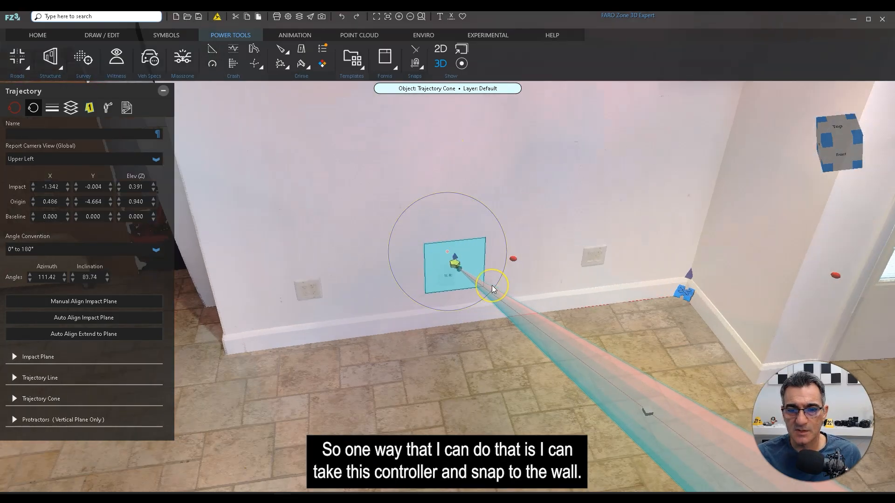
{"action": "left_click", "coordinate": [568, 270]}
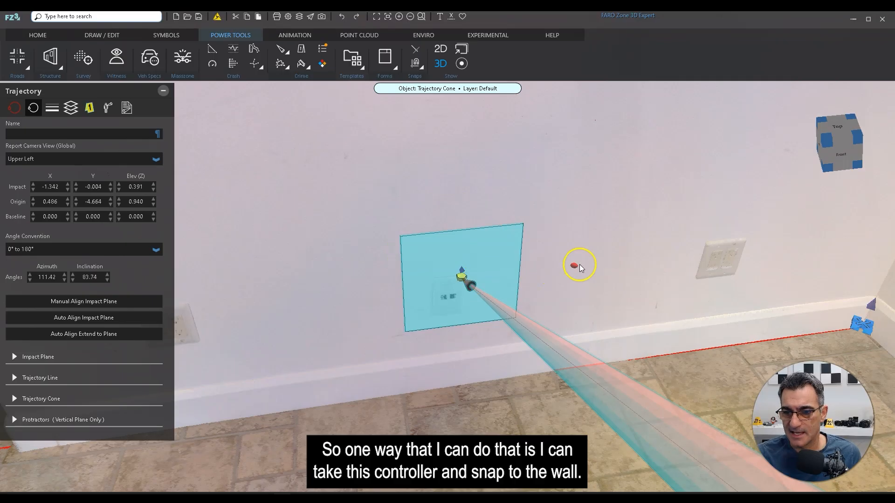
{"action": "left_click_drag", "start_coordinate": [574, 266], "coordinate": [620, 269]}
{"action": "left_click_drag", "start_coordinate": [562, 242], "coordinate": [606, 263]}
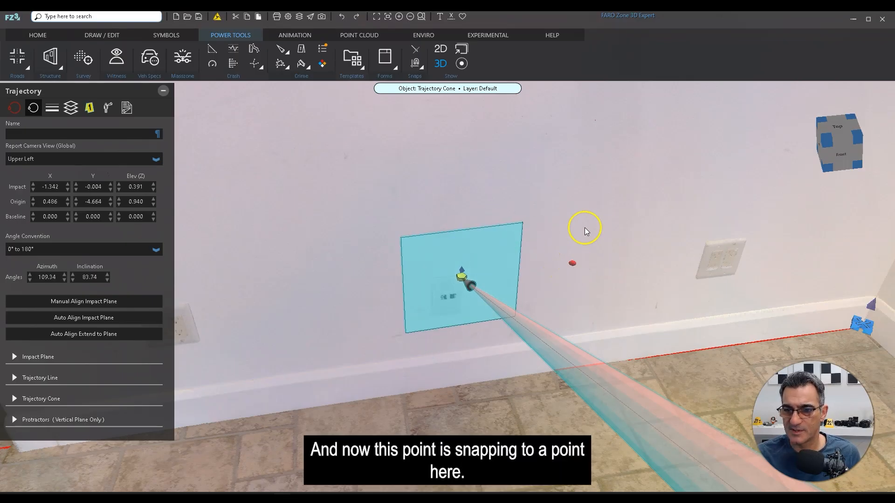
Step: Move the trajectory's impact point off the telephone outlet onto the bare wall at about -1.367, 0.005, 0.453
{"action": "left_click_drag", "start_coordinate": [383, 348], "coordinate": [421, 374]}
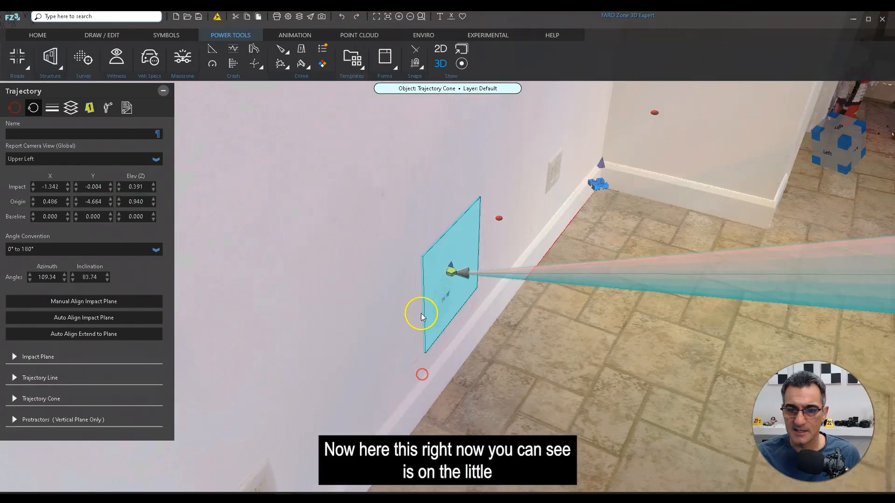
{"action": "scroll", "coordinate": [464, 291], "scroll_direction": "up", "scroll_amount": 5}
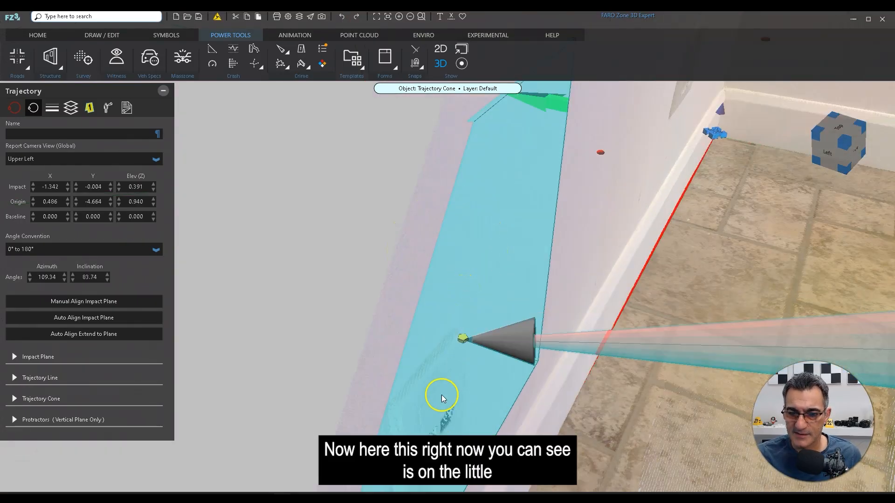
{"action": "scroll", "coordinate": [461, 348], "scroll_direction": "down", "scroll_amount": 1}
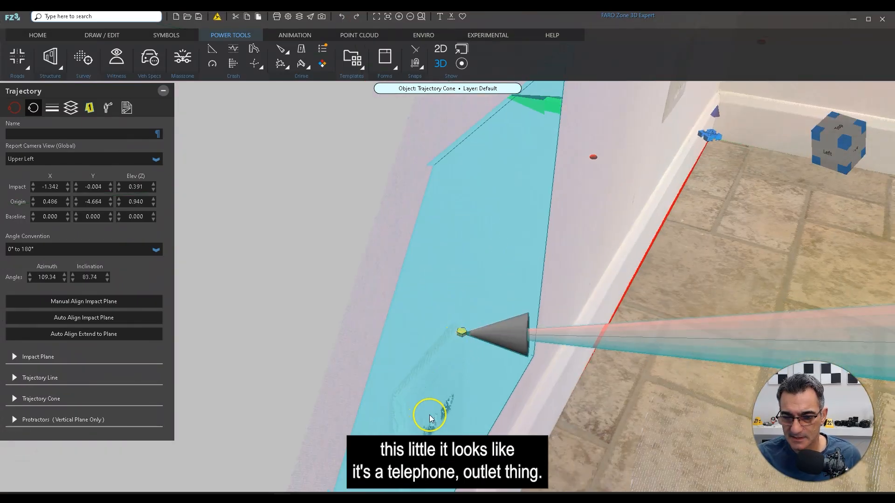
{"action": "left_click_drag", "start_coordinate": [429, 415], "coordinate": [450, 387]}
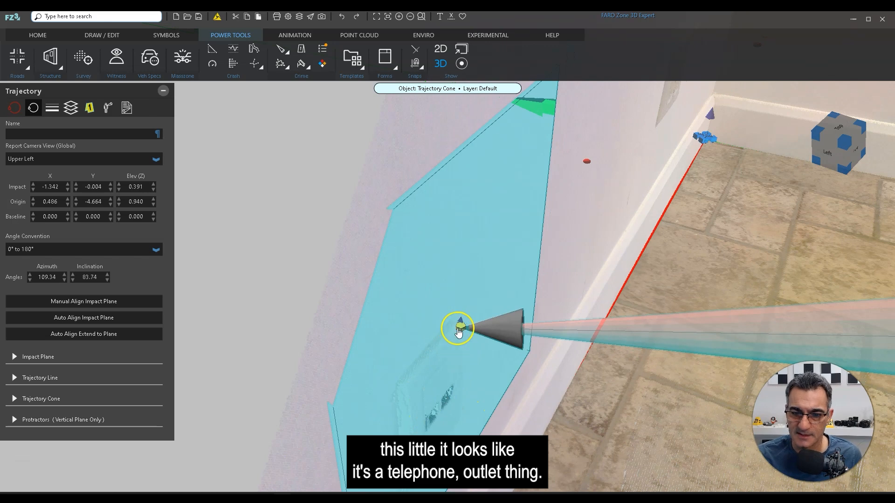
{"action": "left_click_drag", "start_coordinate": [459, 327], "coordinate": [434, 281]}
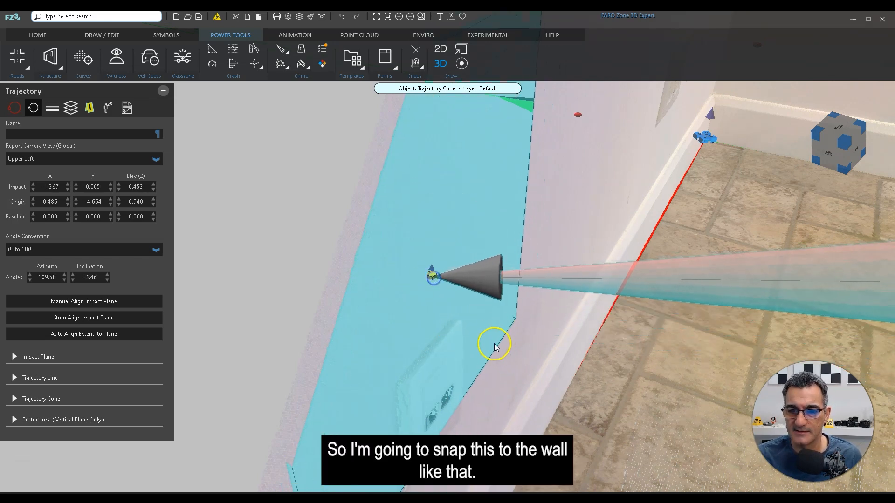
{"action": "left_click_drag", "start_coordinate": [495, 345], "coordinate": [569, 388]}
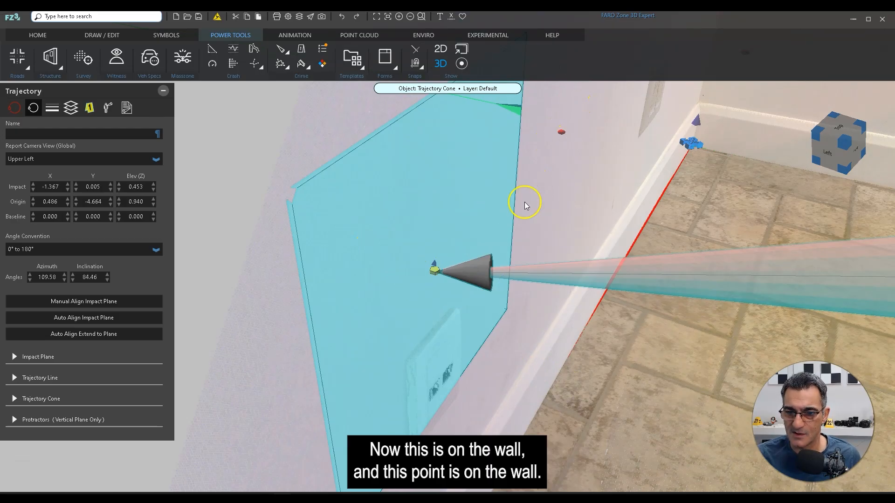
{"action": "left_click_drag", "start_coordinate": [524, 202], "coordinate": [422, 273]}
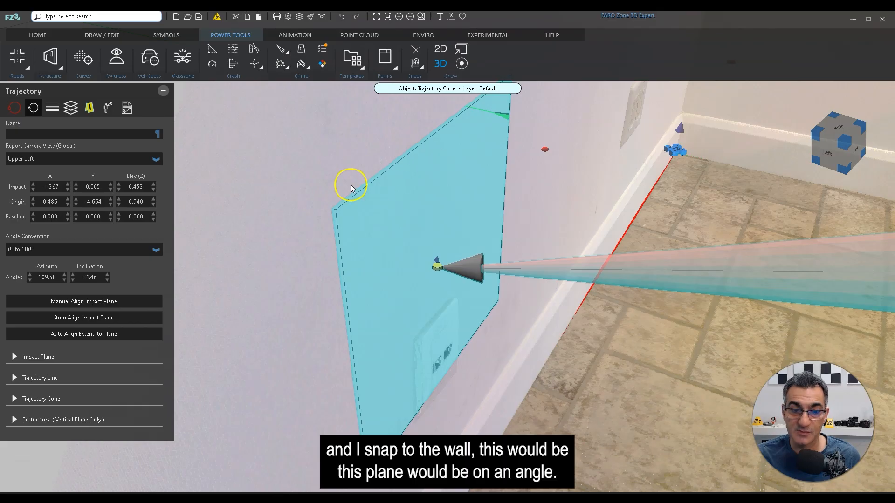
Step: Move the trajectory's impact point further up the wall, to about -1.396, 0.006, 0.559
{"action": "scroll", "coordinate": [436, 243], "scroll_direction": "down", "scroll_amount": 6}
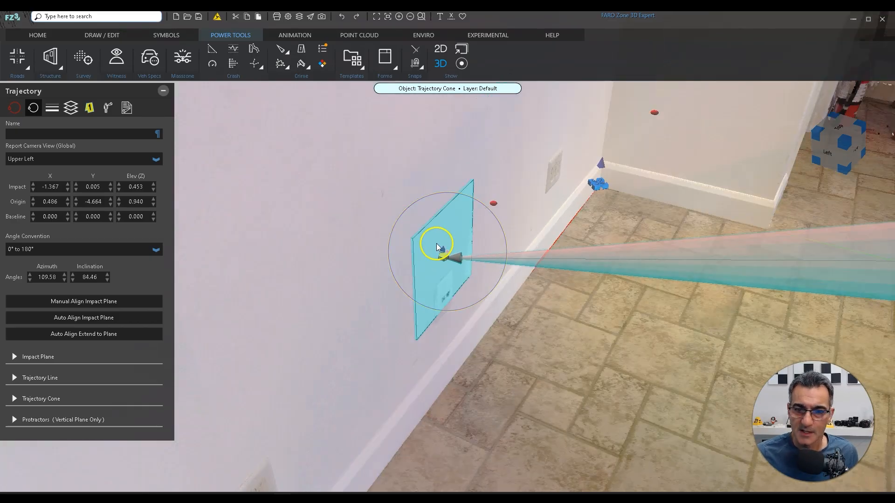
{"action": "left_click_drag", "start_coordinate": [586, 335], "coordinate": [516, 333]}
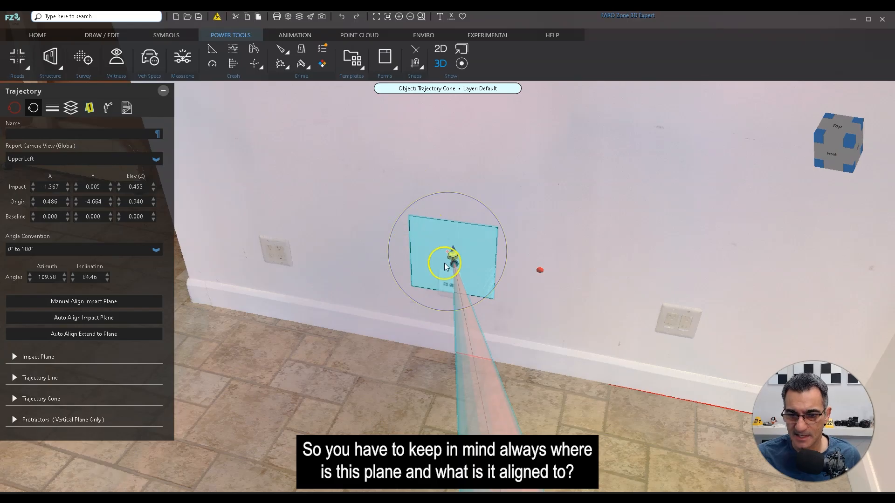
{"action": "left_click_drag", "start_coordinate": [184, 320], "coordinate": [390, 316]}
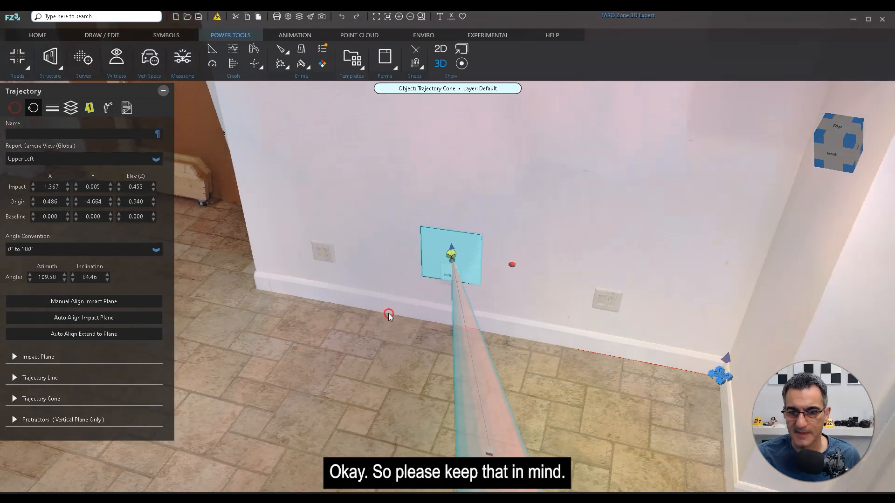
{"action": "scroll", "coordinate": [417, 261], "scroll_direction": "up", "scroll_amount": 5}
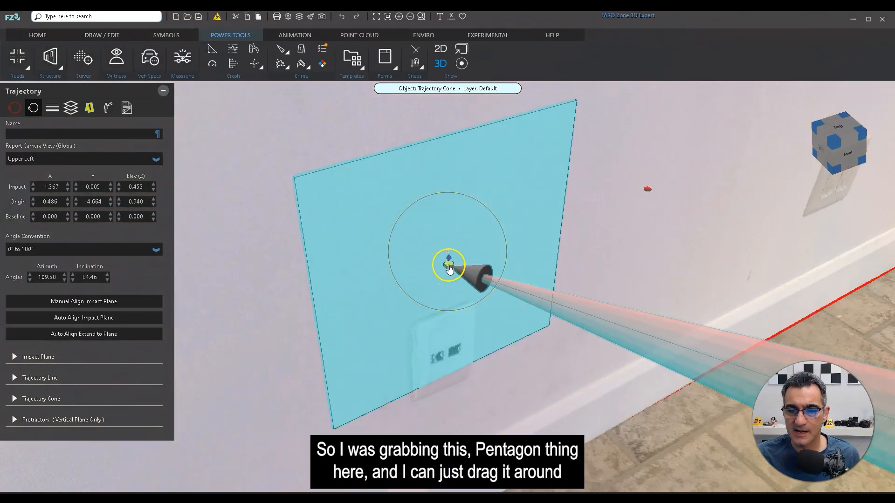
{"action": "left_click_drag", "start_coordinate": [449, 269], "coordinate": [424, 184]}
{"action": "scroll", "coordinate": [407, 224], "scroll_direction": "down", "scroll_amount": 3}
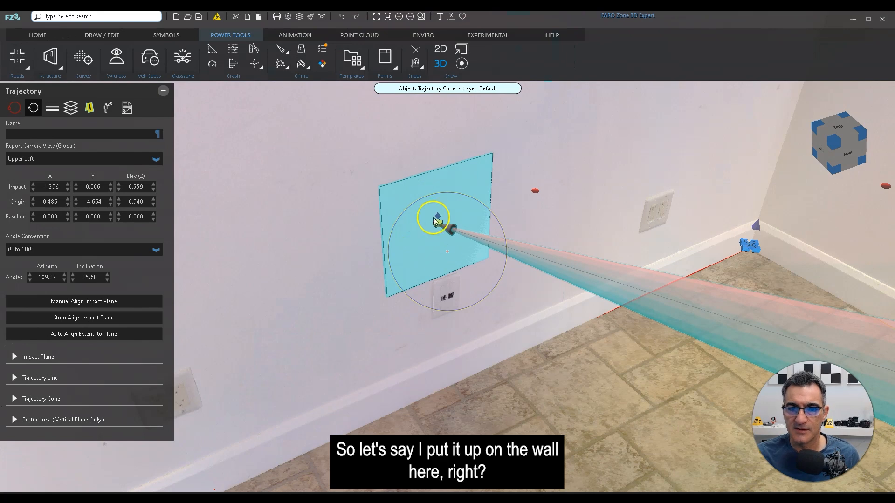
Step: Raise the impact point vertically only, using its elevation handle, to an elevation of about 0.617
{"action": "scroll", "coordinate": [425, 191], "scroll_direction": "up", "scroll_amount": 3}
{"action": "scroll", "coordinate": [417, 196], "scroll_direction": "down", "scroll_amount": 3}
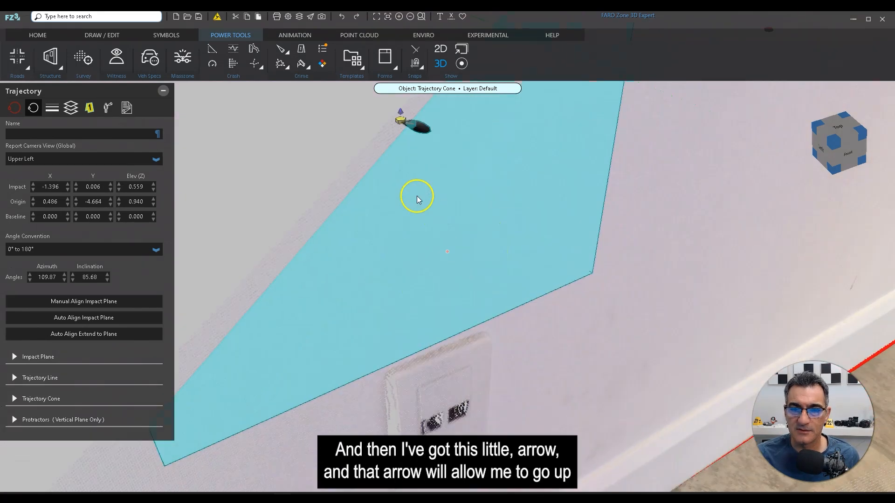
{"action": "scroll", "coordinate": [412, 209], "scroll_direction": "down", "scroll_amount": 1}
{"action": "middle_click_drag", "start_coordinate": [445, 293], "coordinate": [474, 324]}
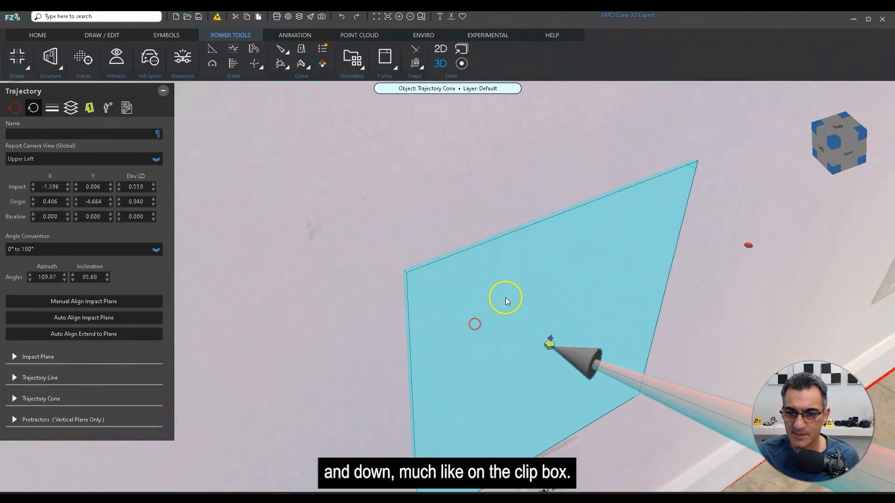
{"action": "left_click_drag", "start_coordinate": [550, 343], "coordinate": [485, 298]}
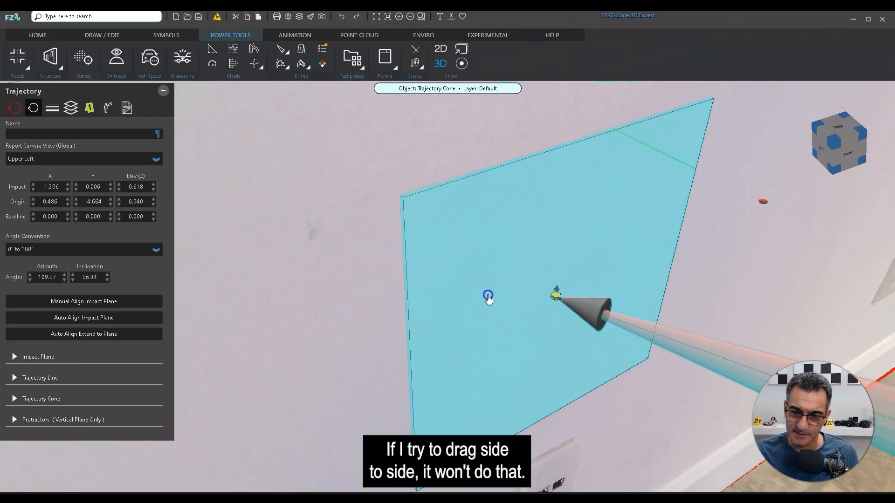
{"action": "left_click", "coordinate": [186, 471]}
{"action": "scroll", "coordinate": [560, 345], "scroll_direction": "down", "scroll_amount": 10}
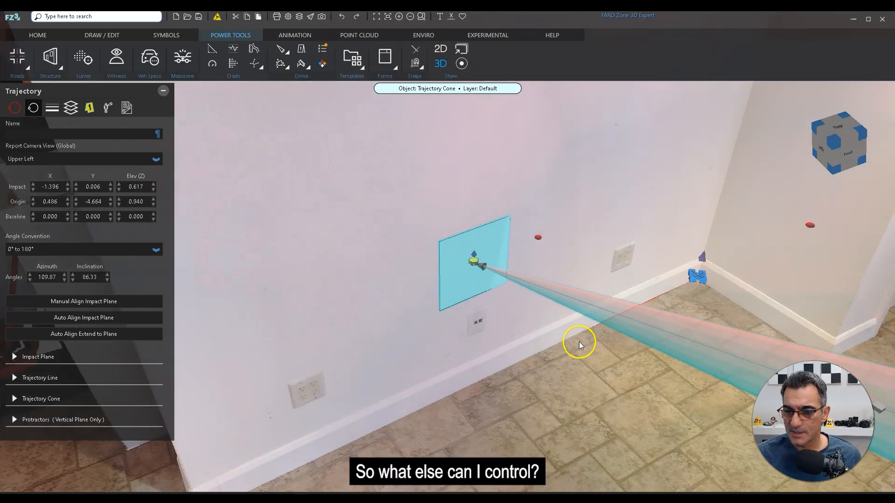
Step: Move the trajectory's origin near the table to about 0.371, -4.225 and raise it vertically to an elevation of about 0.832
{"action": "left_click", "coordinate": [631, 342]}
{"action": "left_click_drag", "start_coordinate": [631, 342], "coordinate": [611, 310]}
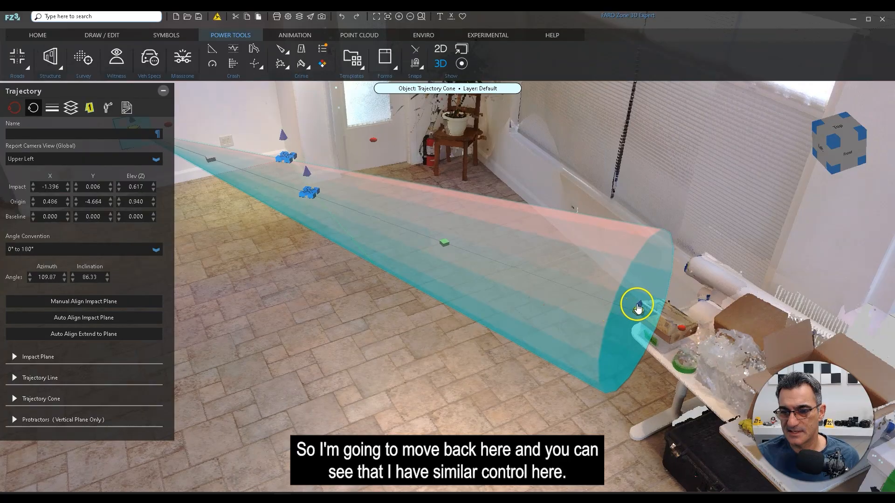
{"action": "left_click_drag", "start_coordinate": [638, 317], "coordinate": [551, 391]}
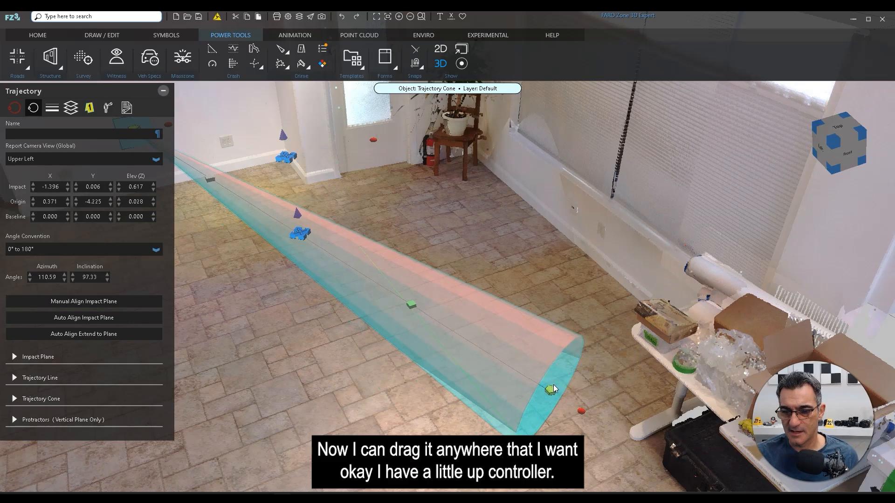
{"action": "left_click", "coordinate": [553, 386]}
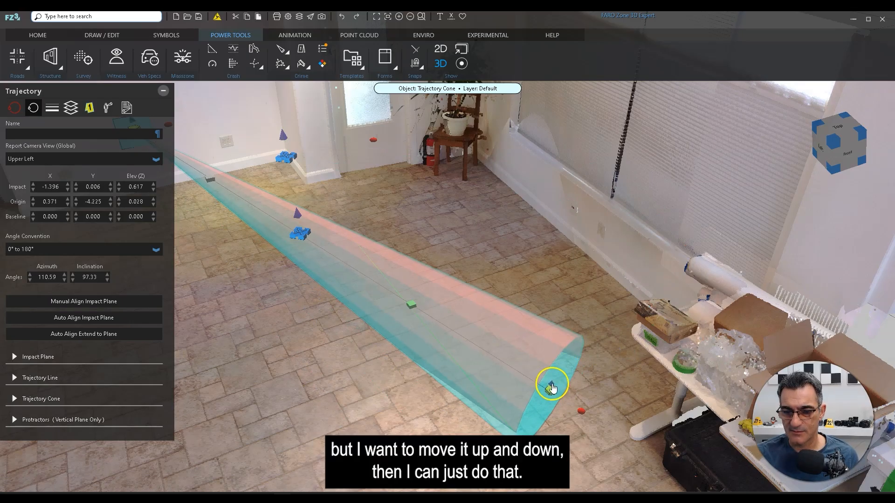
{"action": "left_click_drag", "start_coordinate": [551, 387], "coordinate": [548, 289]}
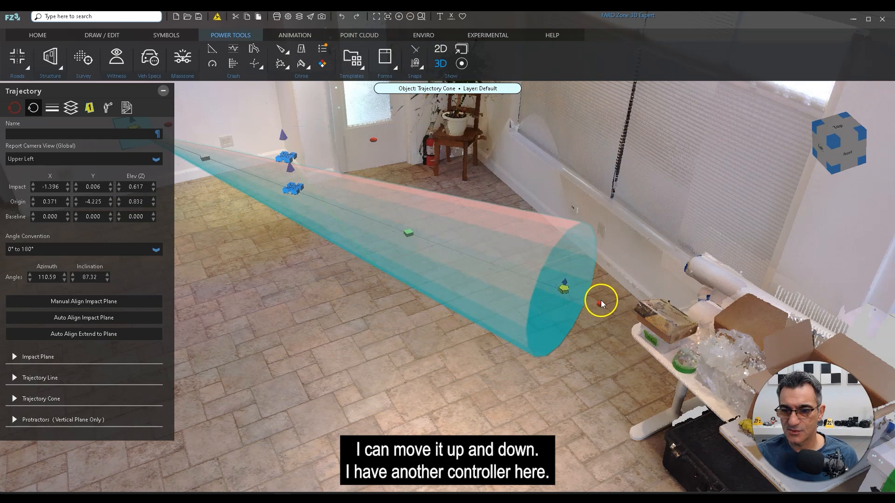
Step: Rotate the trajectory about its impact point, seen from above, to an azimuth of 88.33 and an inclination of 90.00
{"action": "left_click_drag", "start_coordinate": [601, 303], "coordinate": [458, 381]}
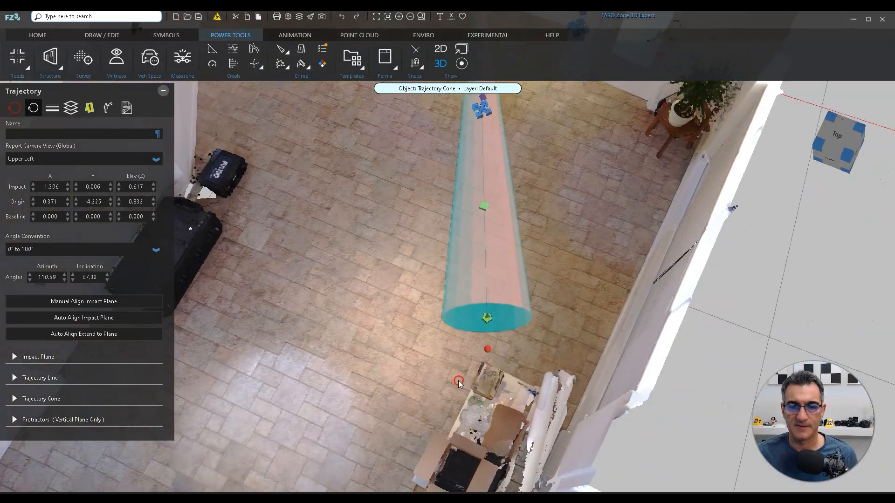
{"action": "scroll", "coordinate": [474, 275], "scroll_direction": "down", "scroll_amount": 5}
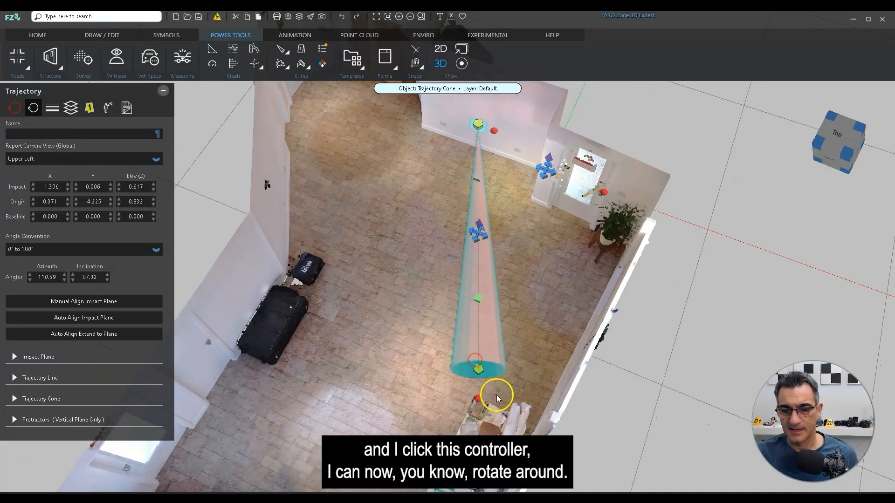
{"action": "left_click_drag", "start_coordinate": [476, 400], "coordinate": [380, 340]}
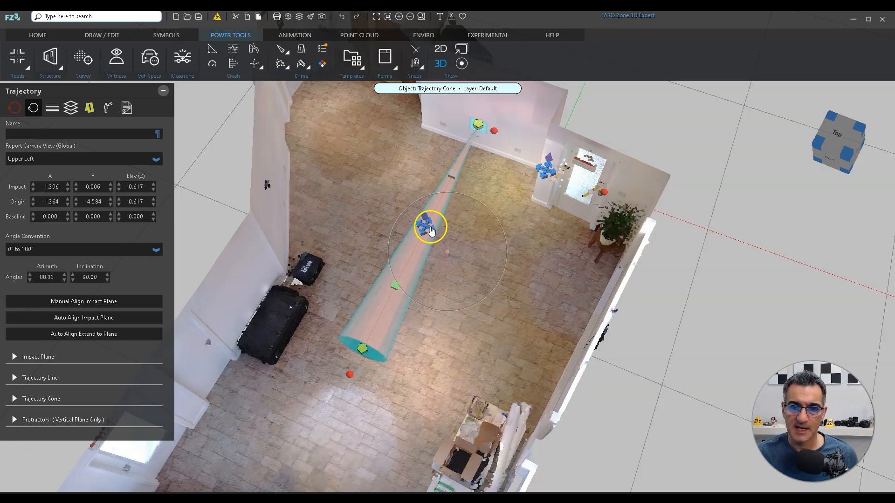
Step: Try shifting the whole trajectory away from the wall to an impact of about -1.072, -0.355, undo the move and reselect the cone
{"action": "left_click_drag", "start_coordinate": [428, 232], "coordinate": [435, 257]}
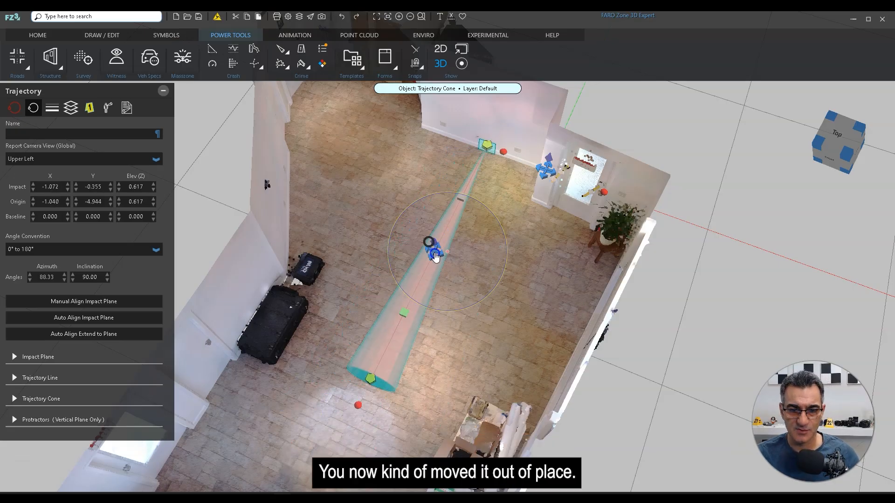
{"action": "key", "text": "ctrl+z"}
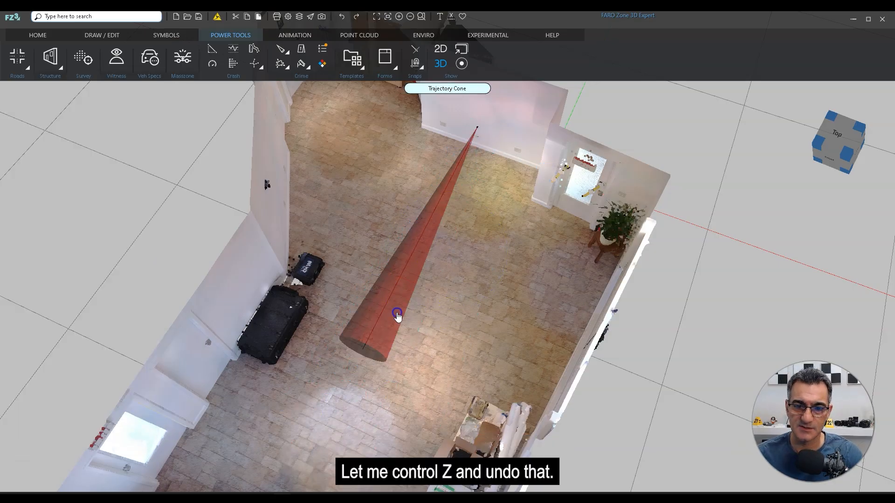
{"action": "left_click", "coordinate": [396, 315]}
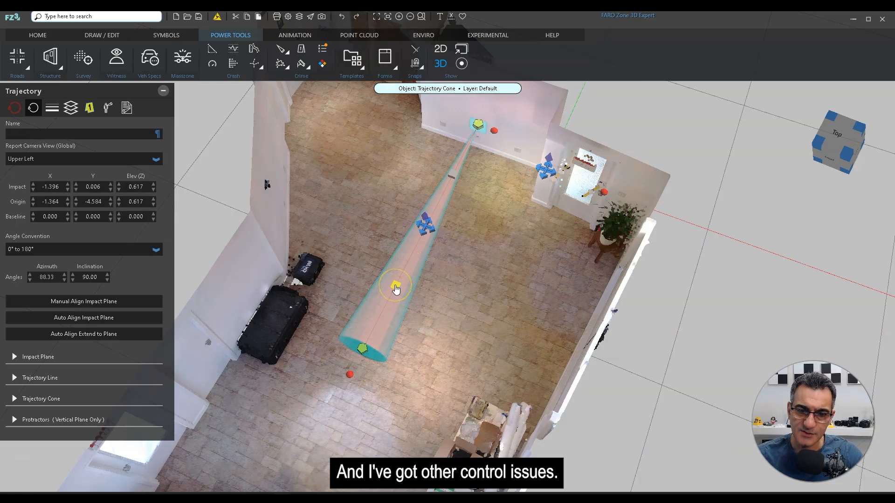
Step: Try extending the origin to Y -5.560 and sliding the trajectory along its line away from the wall, undo both changes and reselect the cone
{"action": "left_click_drag", "start_coordinate": [395, 285], "coordinate": [388, 335]}
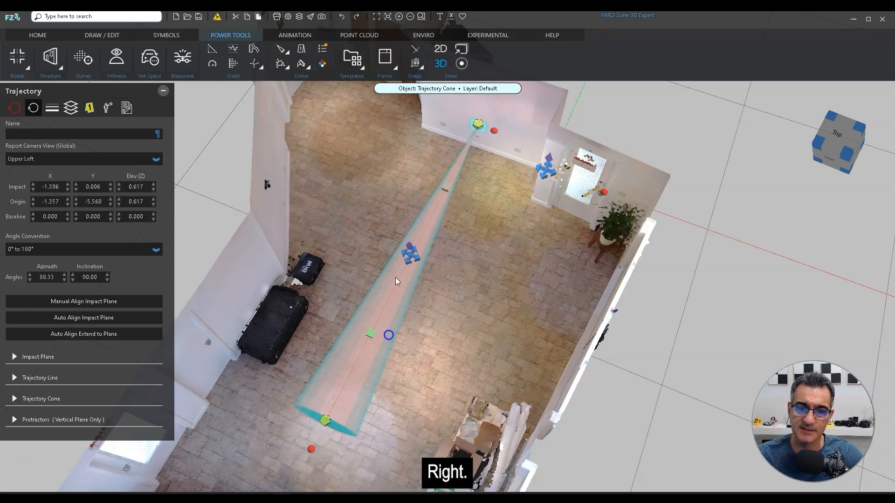
{"action": "left_click_drag", "start_coordinate": [447, 188], "coordinate": [418, 268]}
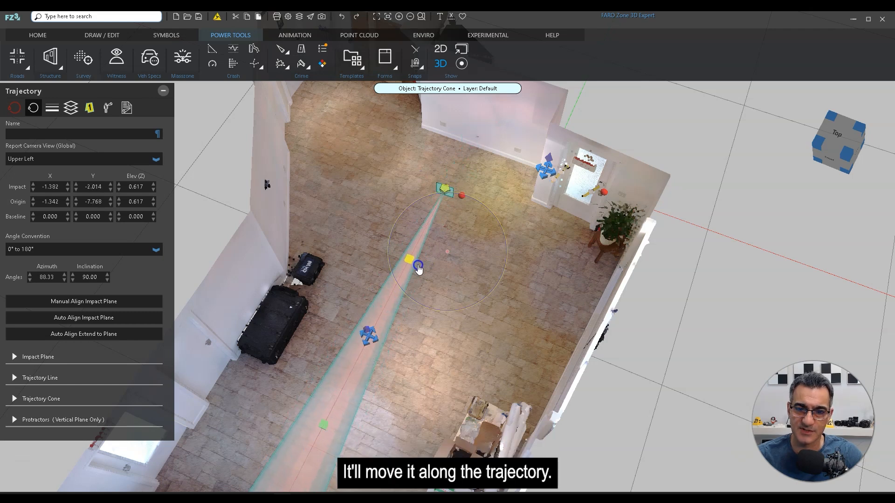
{"action": "key", "text": "ctrl+z"}
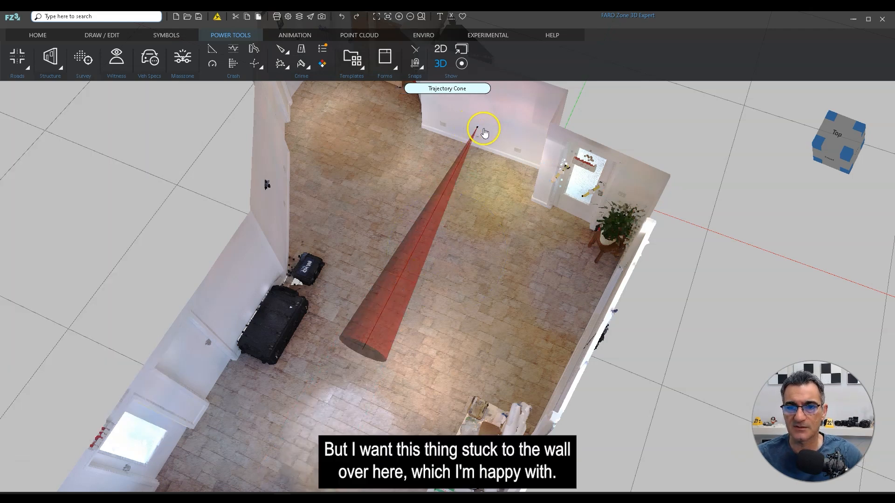
{"action": "left_click", "coordinate": [482, 131]}
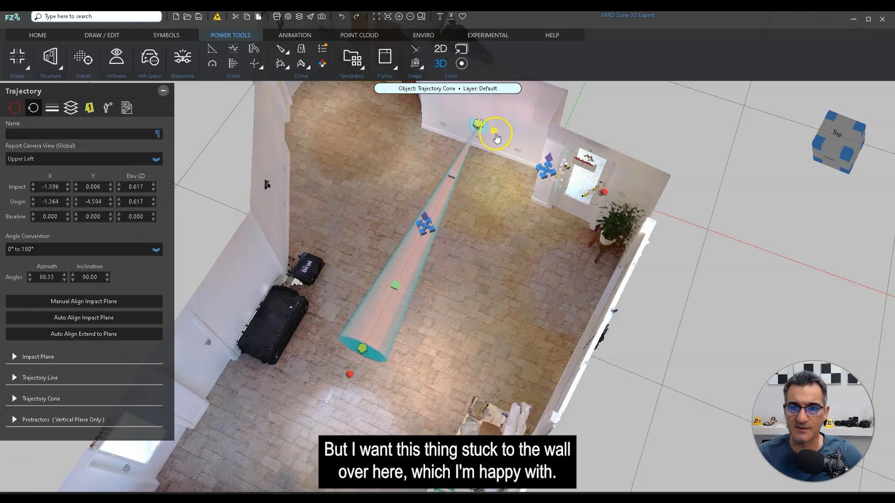
Step: Move the trajectory's origin over to the desk at about 0.603, -4.652 and raise it to an elevation of about 1.476
{"action": "left_click_drag", "start_coordinate": [489, 128], "coordinate": [514, 130]}
{"action": "left_click", "coordinate": [474, 129]}
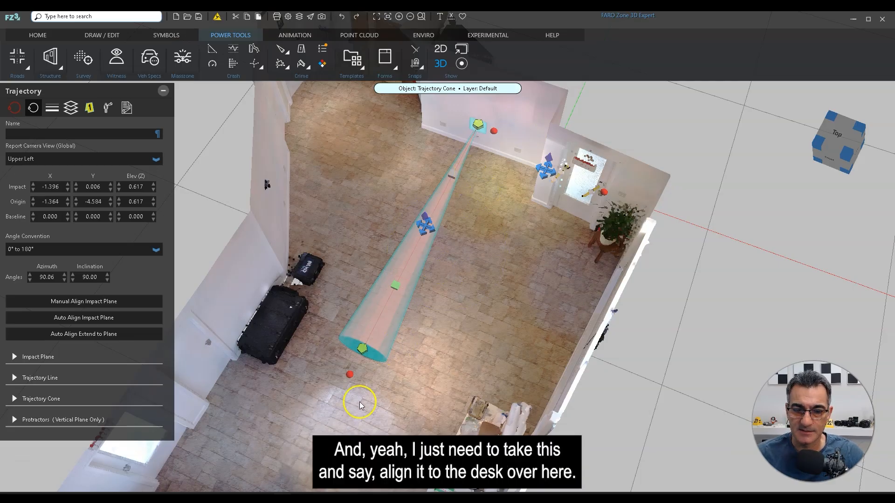
{"action": "left_click_drag", "start_coordinate": [363, 349], "coordinate": [483, 405]}
{"action": "left_click_drag", "start_coordinate": [406, 413], "coordinate": [505, 288]}
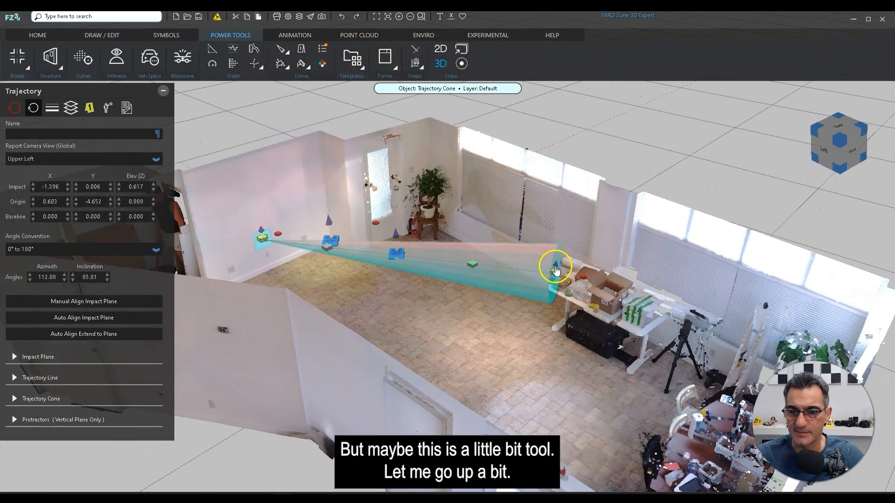
{"action": "left_click_drag", "start_coordinate": [555, 269], "coordinate": [558, 249]}
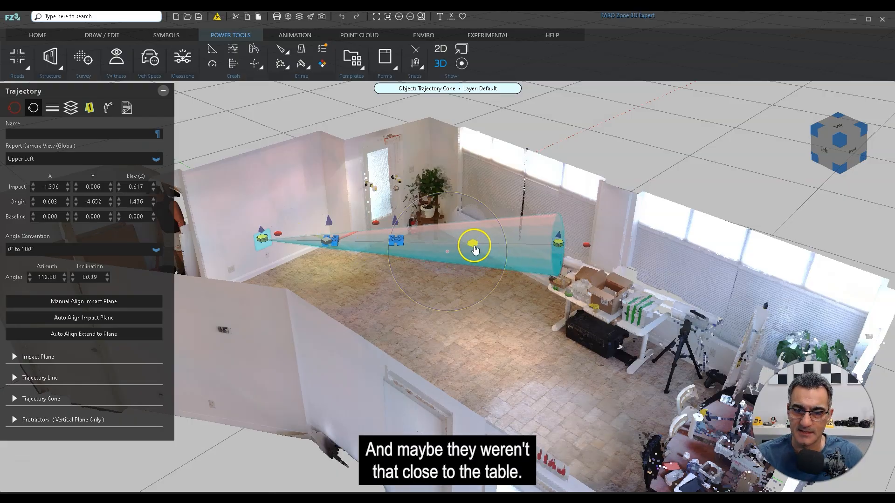
Step: Shorten the trajectory along its line, bringing the origin to about 0.281, -3.901 at an elevation of about 1.338, and deselect it
{"action": "left_click_drag", "start_coordinate": [475, 247], "coordinate": [435, 246]}
{"action": "left_click", "coordinate": [470, 335]}
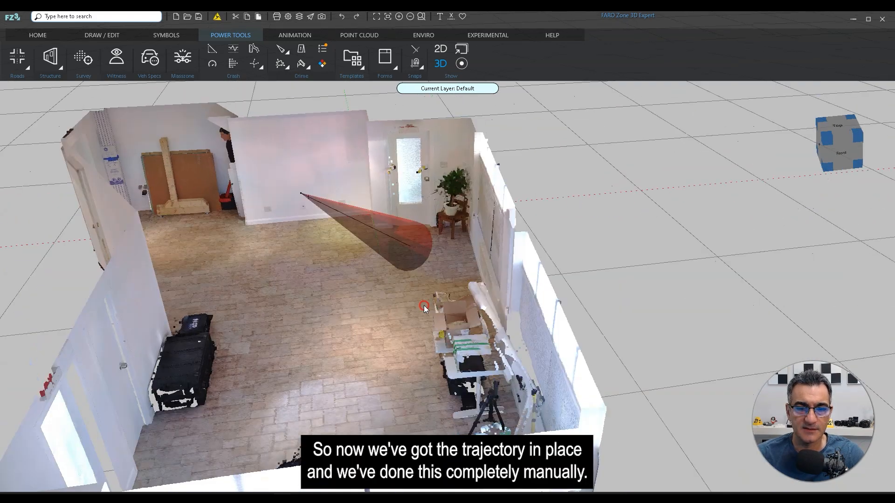
Step: Reselect the trajectory cone, raise its origin vertically to an inclination of 63.79, and lower it below the impact to an inclination of 103.88
{"action": "scroll", "coordinate": [423, 306], "scroll_direction": "up", "scroll_amount": 6}
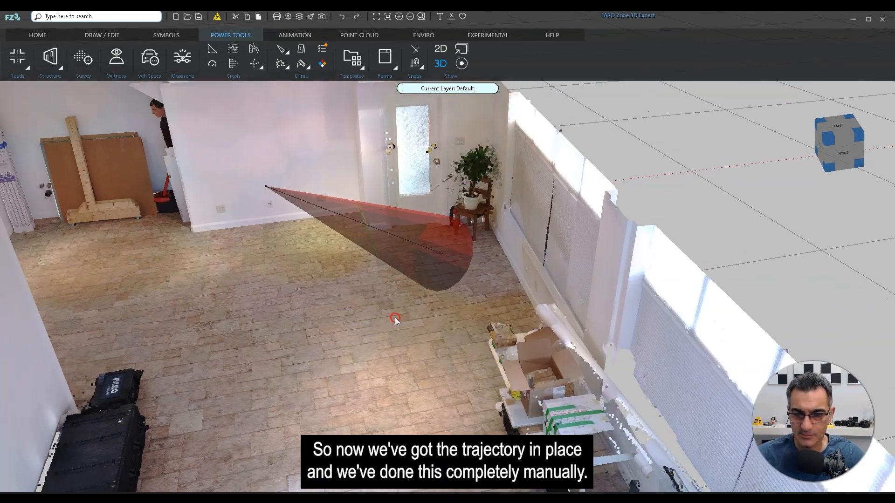
{"action": "left_click_drag", "start_coordinate": [395, 319], "coordinate": [420, 310]}
{"action": "scroll", "coordinate": [433, 287], "scroll_direction": "up", "scroll_amount": 2}
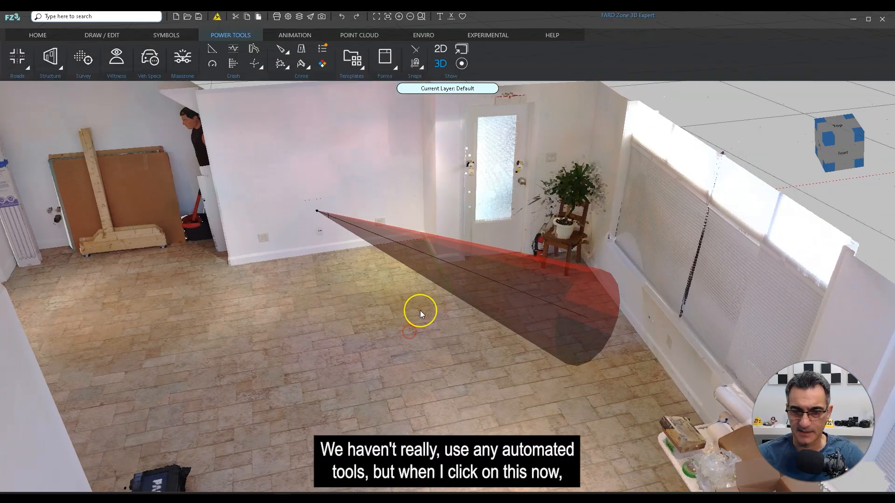
{"action": "left_click", "coordinate": [459, 288]}
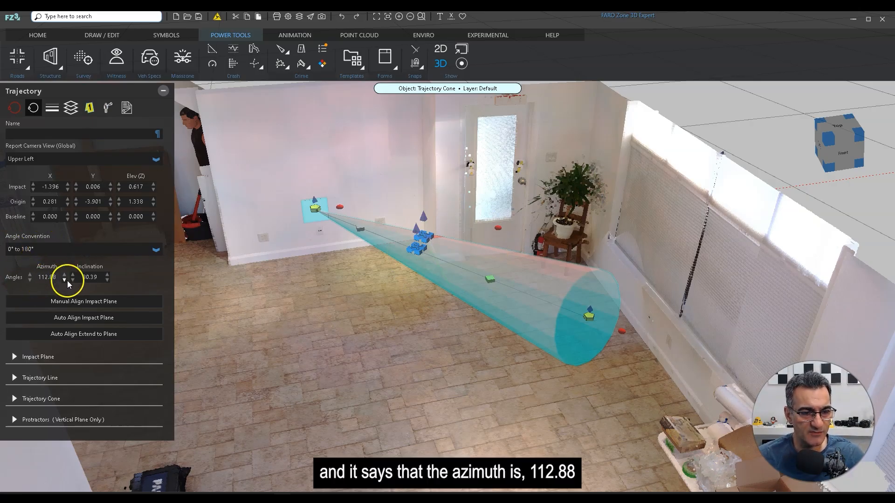
{"action": "middle_click_drag", "start_coordinate": [396, 336], "coordinate": [442, 309]}
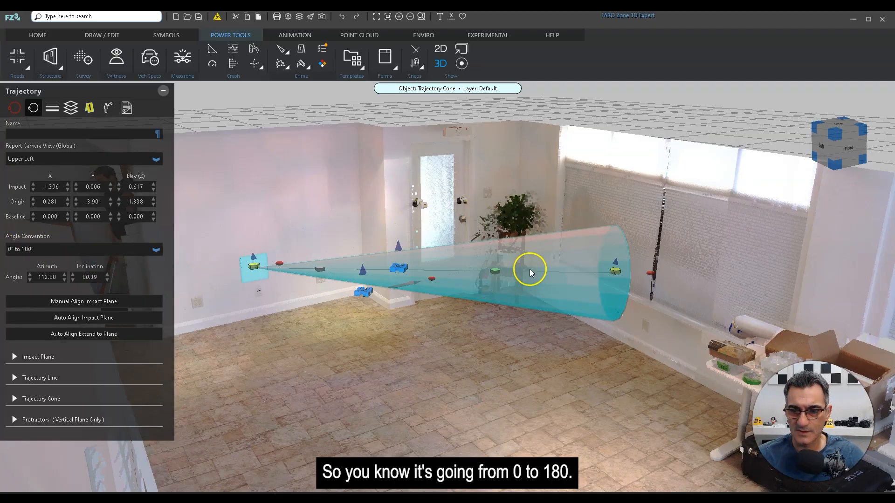
{"action": "left_click_drag", "start_coordinate": [616, 265], "coordinate": [540, 95]}
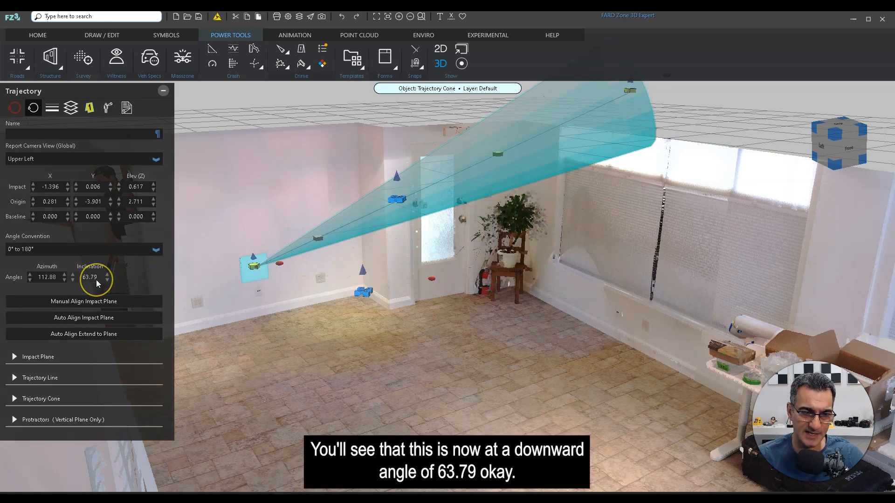
{"action": "left_click_drag", "start_coordinate": [507, 303], "coordinate": [569, 491]}
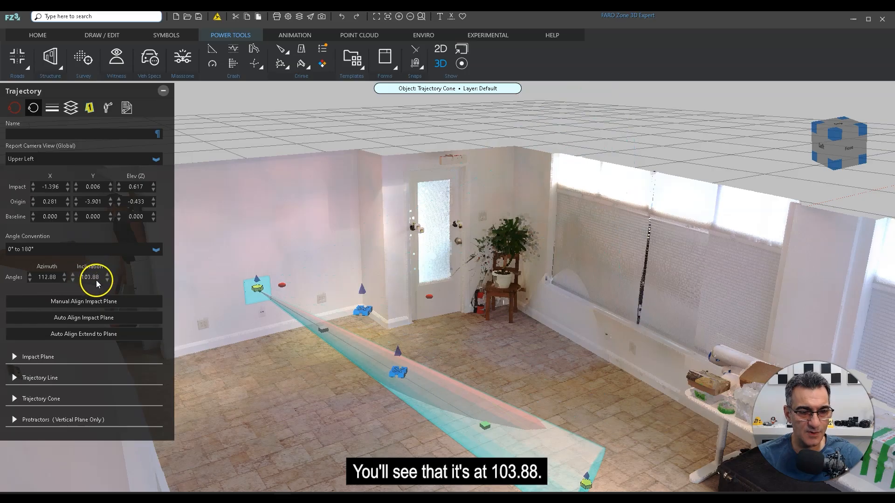
{"action": "scroll", "coordinate": [267, 335], "scroll_direction": "down", "scroll_amount": 2}
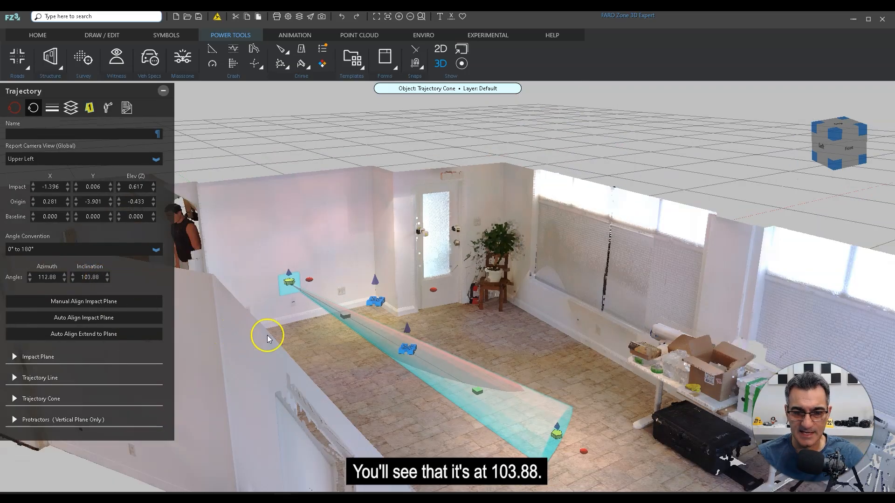
Step: Raise the origin end of the trajectory cone to an elevation of about 1.62
{"action": "middle_click_drag", "start_coordinate": [337, 338], "coordinate": [349, 316]}
{"action": "scroll", "coordinate": [565, 382], "scroll_direction": "down", "scroll_amount": 1}
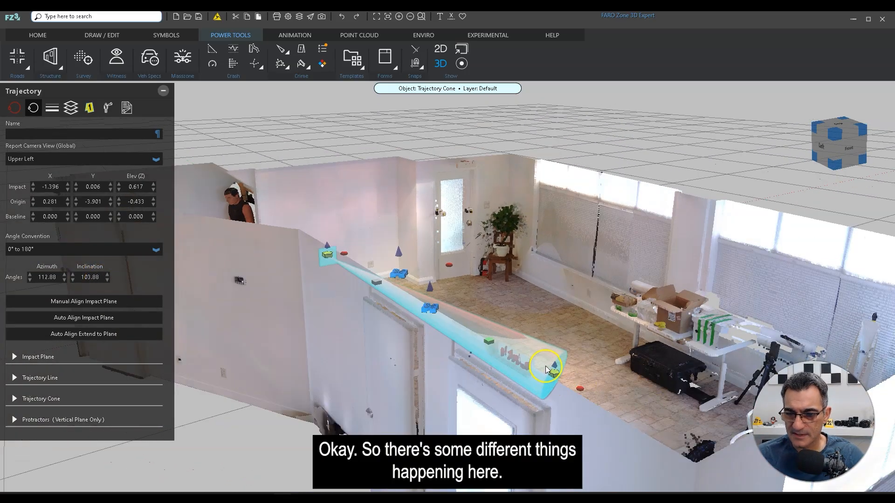
{"action": "left_click_drag", "start_coordinate": [557, 368], "coordinate": [560, 213]}
{"action": "right_click_drag", "start_coordinate": [441, 313], "coordinate": [395, 356]}
{"action": "scroll", "coordinate": [416, 333], "scroll_direction": "up", "scroll_amount": 3}
{"action": "middle_click_drag", "start_coordinate": [395, 356], "coordinate": [414, 350]}
{"action": "left_click", "coordinate": [414, 351]}
{"action": "left_click", "coordinate": [511, 328]}
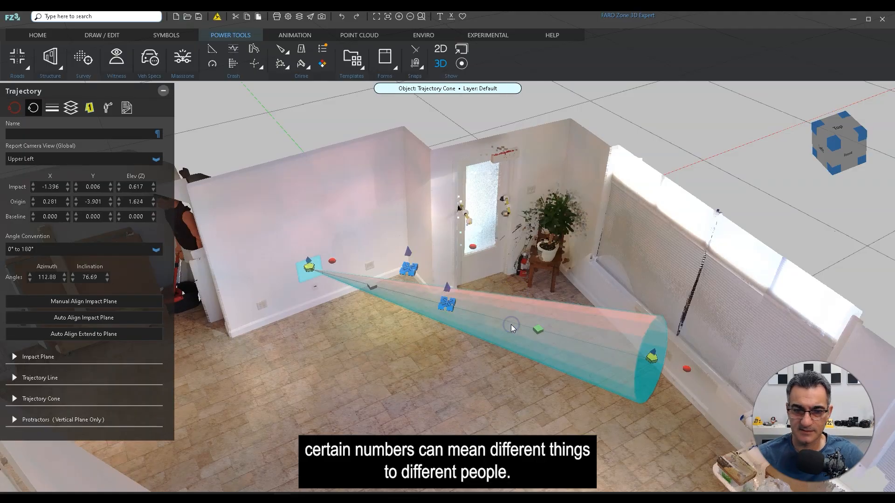
Step: Set the trajectory's angle convention to -90° to +90° and inspect the cone's downward slope from the side
{"action": "left_click", "coordinate": [28, 249]}
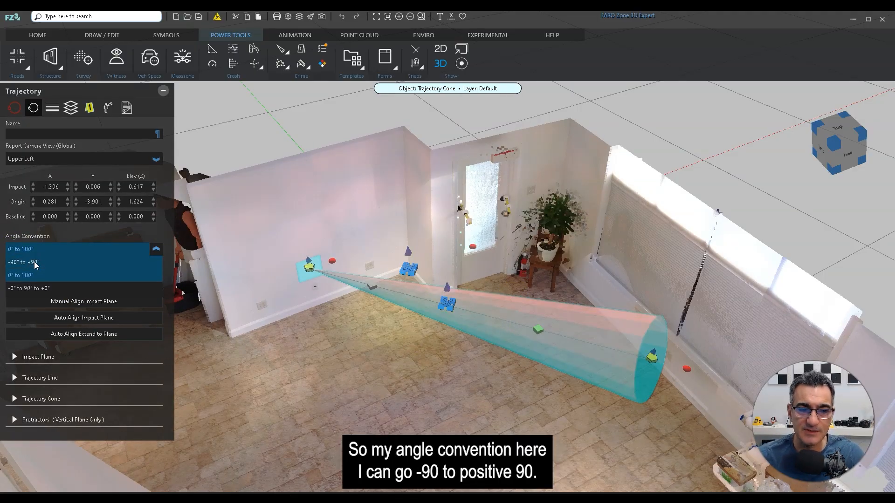
{"action": "left_click", "coordinate": [35, 263]}
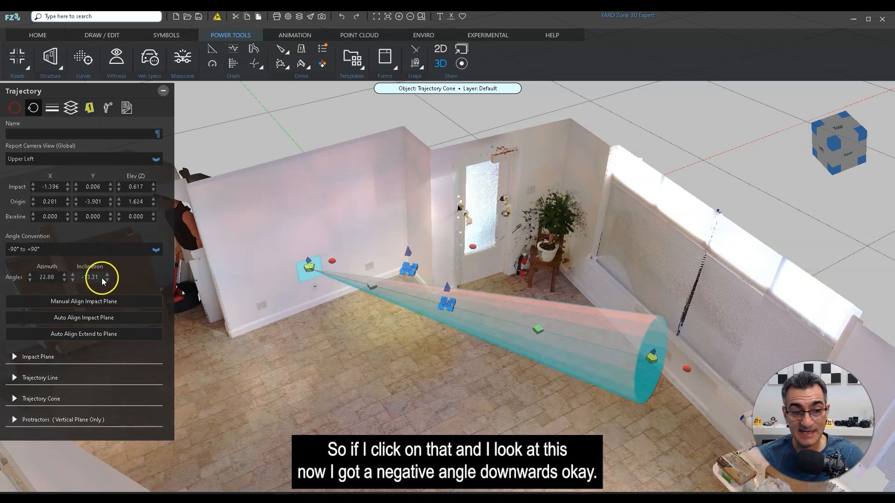
{"action": "middle_click_drag", "start_coordinate": [454, 344], "coordinate": [478, 322]}
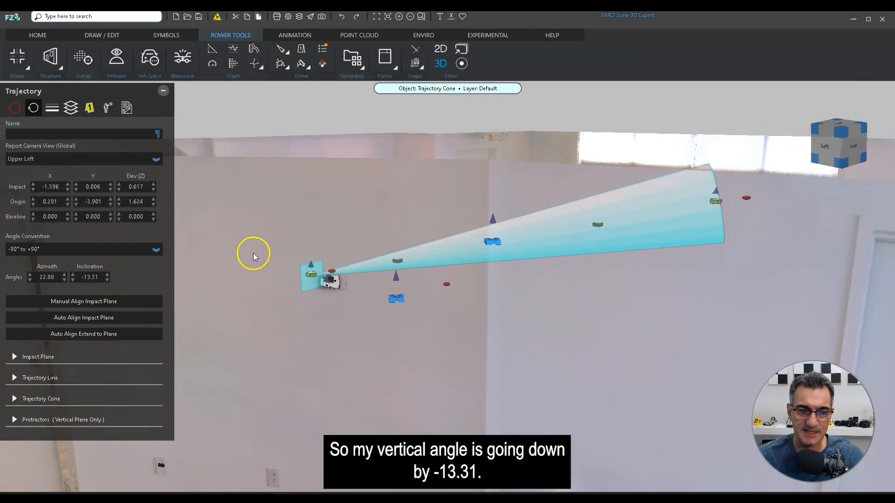
{"action": "mouse_move", "coordinate": [524, 354]}
{"action": "middle_mouse_down"}
{"action": "mouse_move", "coordinate": [550, 345]}
{"action": "mouse_move", "coordinate": [537, 355]}
{"action": "middle_mouse_up"}
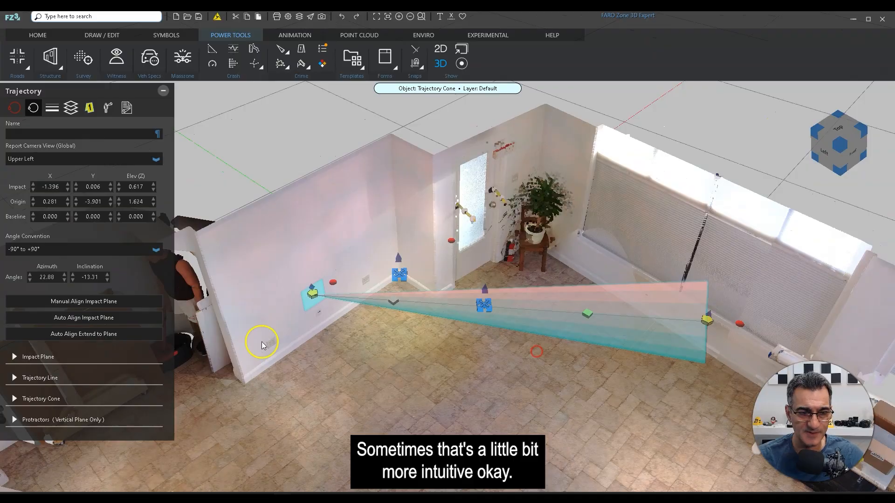
Step: Swing the cone's origin end around its impact point to an azimuth of about 66.5°, and across to about -66.3°
{"action": "middle_click_drag", "start_coordinate": [398, 336], "coordinate": [433, 314]}
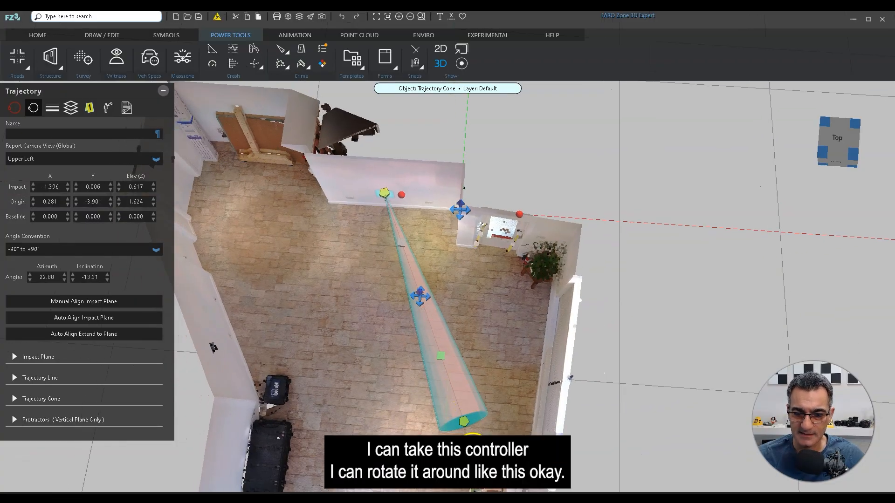
{"action": "left_click_drag", "start_coordinate": [464, 422], "coordinate": [624, 313]}
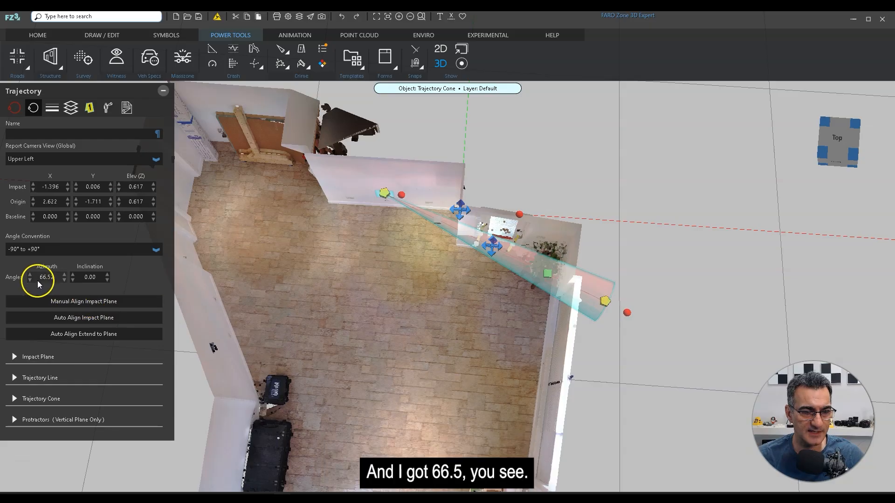
{"action": "left_click_drag", "start_coordinate": [628, 316], "coordinate": [256, 252]}
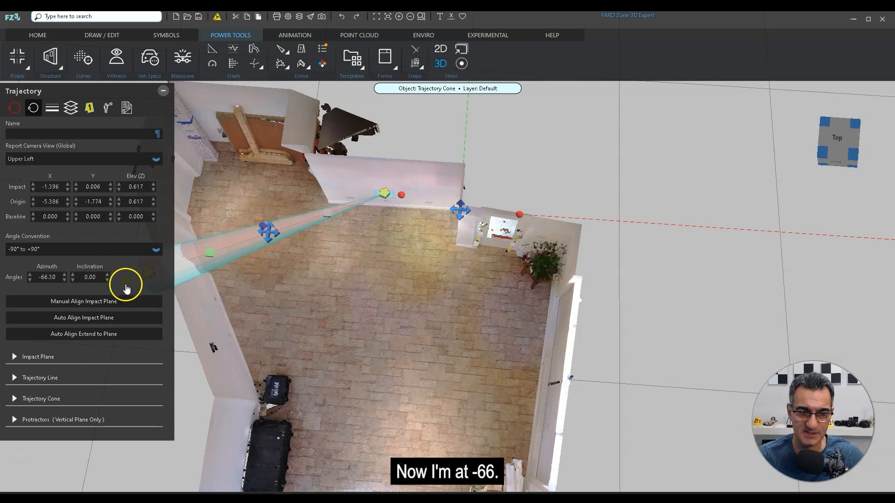
{"action": "left_click", "coordinate": [159, 307]}
{"action": "left_click", "coordinate": [176, 314]}
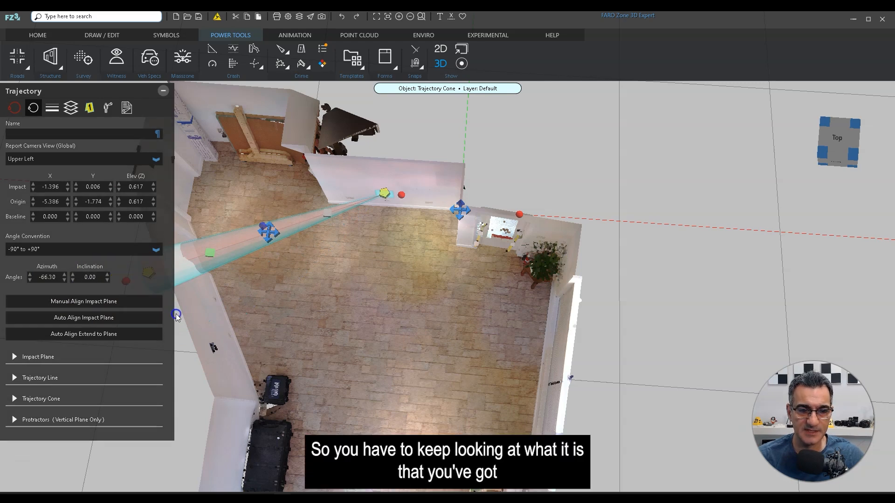
{"action": "middle_click_drag", "start_coordinate": [338, 321], "coordinate": [458, 305]}
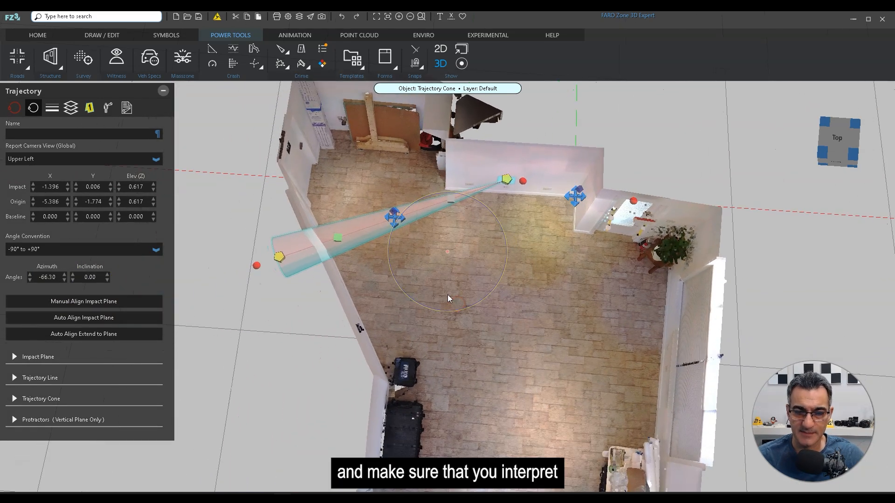
Step: Swing the cone's origin end to an azimuth of about 19.6° and raise it to an elevation of about 1.18
{"action": "left_click_drag", "start_coordinate": [257, 271], "coordinate": [549, 331]}
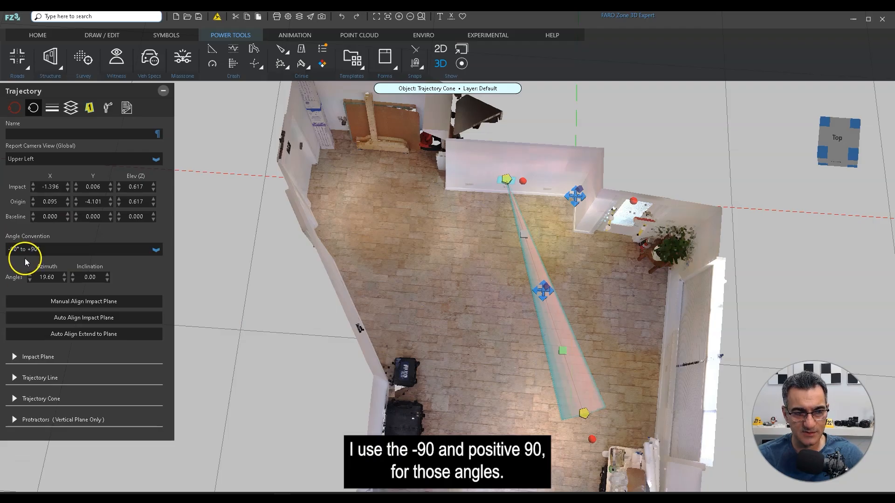
{"action": "middle_click_drag", "start_coordinate": [462, 395], "coordinate": [508, 347]}
{"action": "left_click_drag", "start_coordinate": [650, 275], "coordinate": [655, 249]}
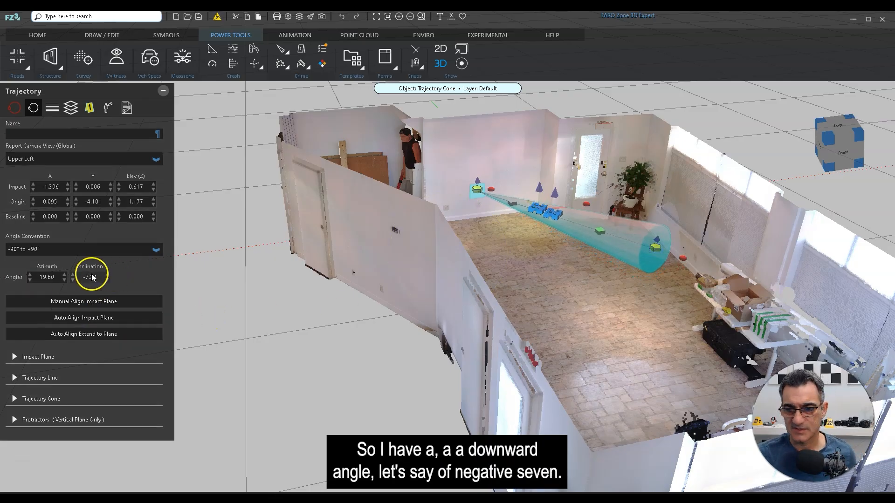
{"action": "middle_click_drag", "start_coordinate": [578, 293], "coordinate": [548, 321]}
{"action": "middle_click_drag", "start_coordinate": [486, 308], "coordinate": [464, 324]}
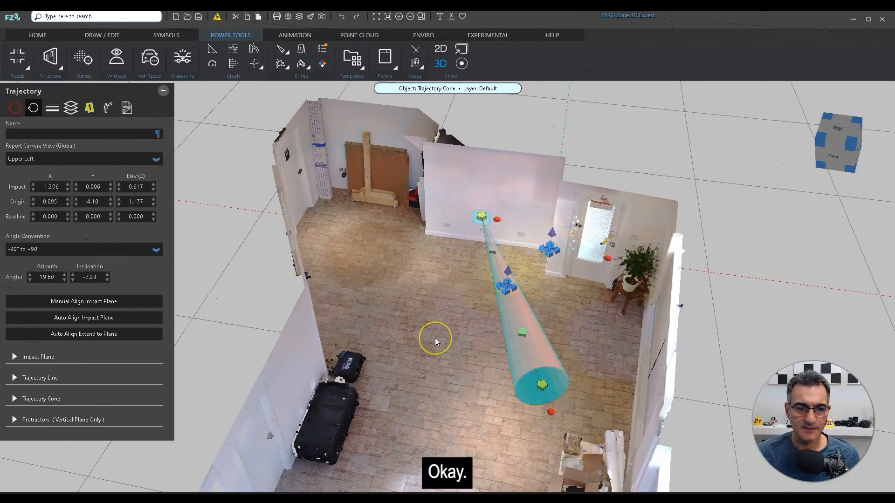
Step: Set the trajectory cone's angular uncertainty to 3° vertical and 8° horizontal
{"action": "scroll", "coordinate": [435, 338], "scroll_direction": "up", "scroll_amount": 2}
{"action": "middle_click_drag", "start_coordinate": [401, 348], "coordinate": [410, 343]}
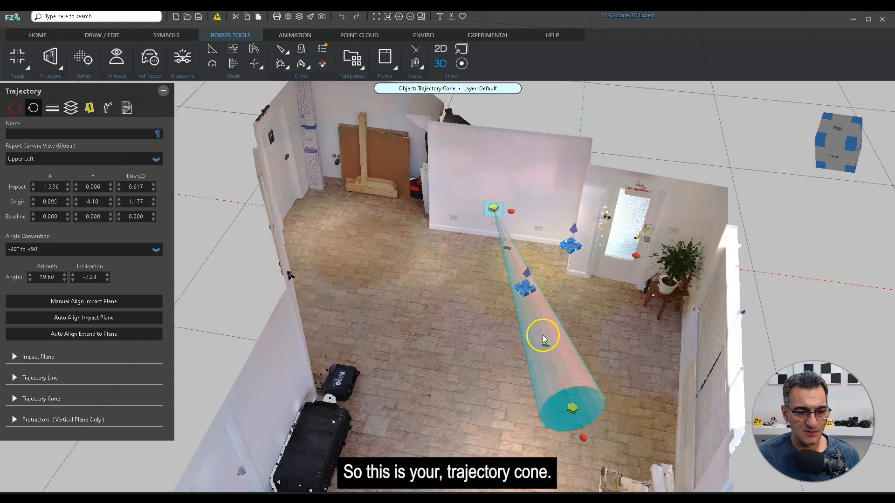
{"action": "middle_click_drag", "start_coordinate": [499, 374], "coordinate": [476, 295]}
{"action": "scroll", "coordinate": [526, 331], "scroll_direction": "up", "scroll_amount": 2}
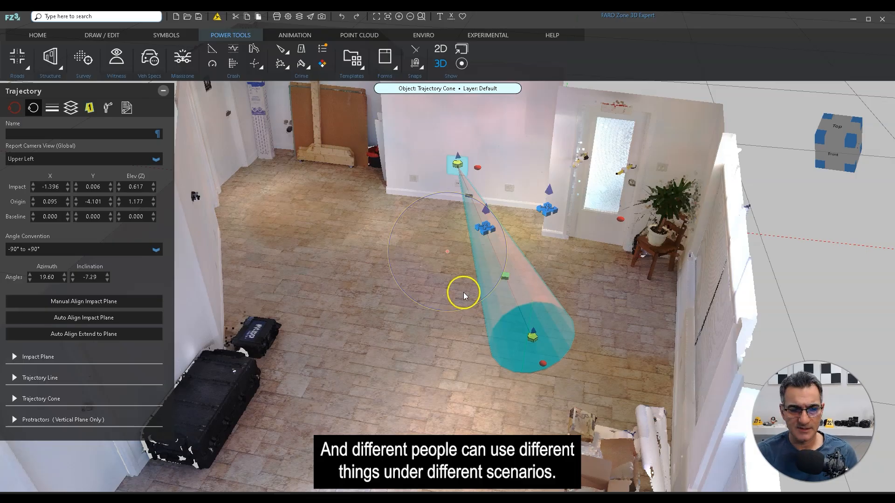
{"action": "left_click", "coordinate": [15, 399]}
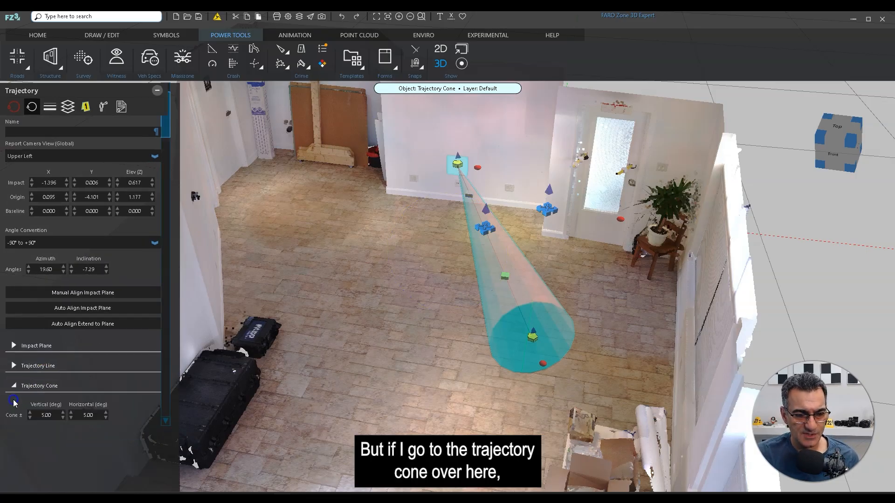
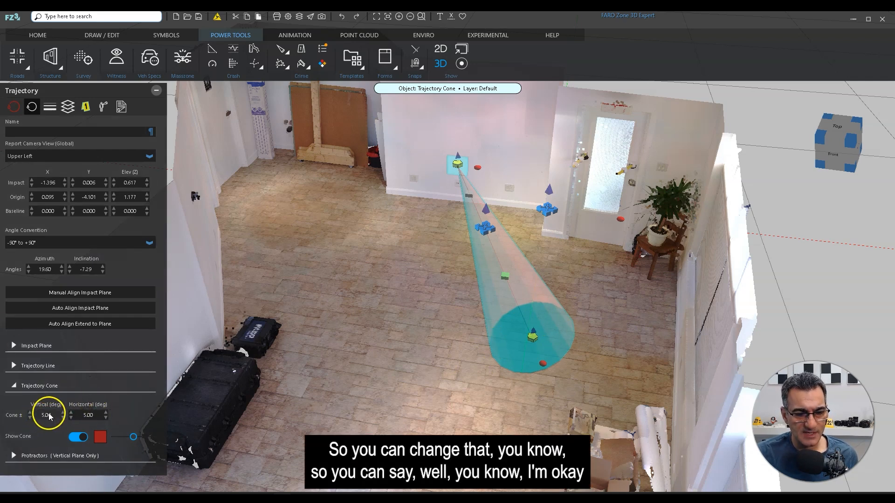
{"action": "double_click", "coordinate": [51, 415]}
{"action": "type", "text": "3"}
{"action": "key", "text": "Return"}
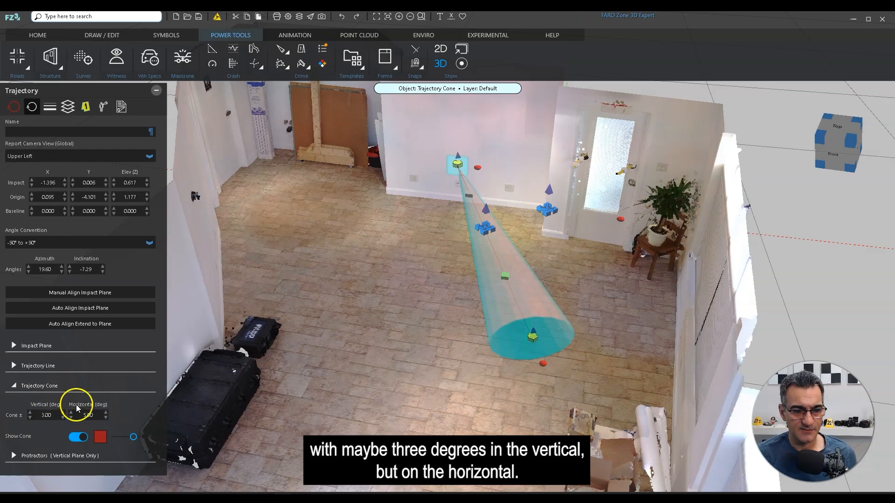
{"action": "double_click", "coordinate": [88, 415]}
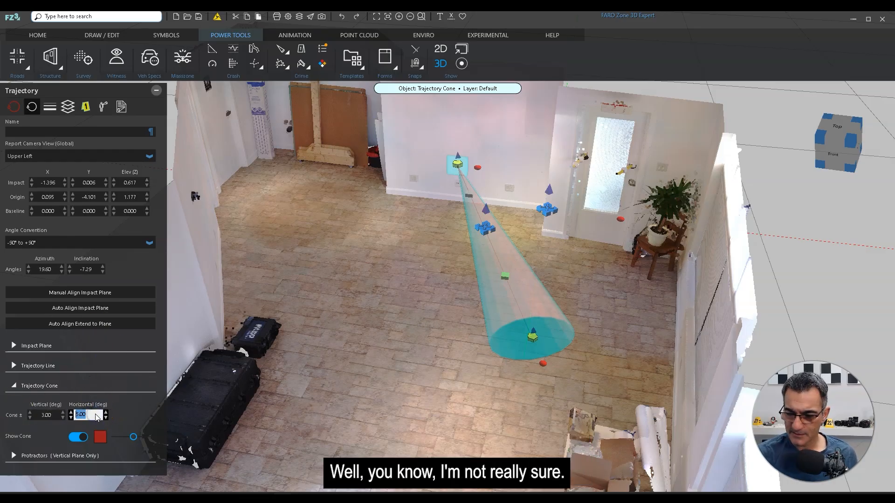
{"action": "key", "text": "Return"}
{"action": "type", "text": "8"}
{"action": "key", "text": "Return"}
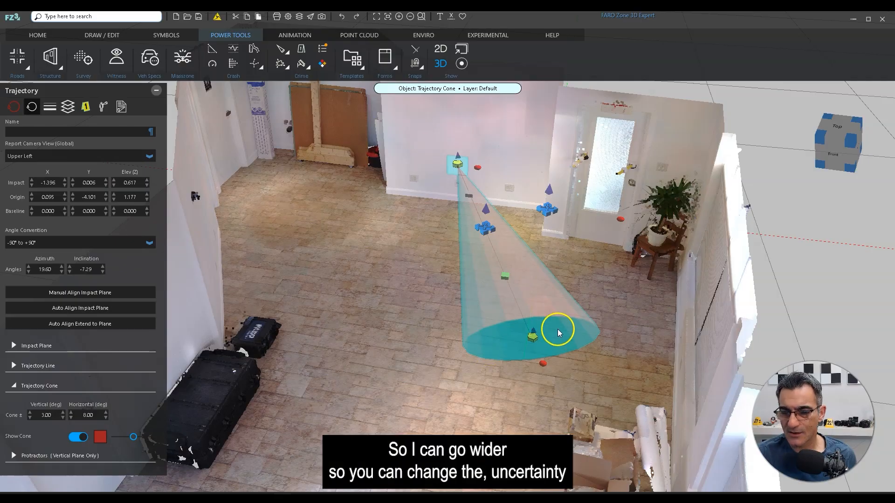
Step: Hide the trajectory cone and deselect the trajectory
{"action": "mouse_move", "coordinate": [445, 372]}
{"action": "left_mouse_down"}
{"action": "mouse_move", "coordinate": [468, 371]}
{"action": "mouse_move", "coordinate": [451, 366]}
{"action": "left_mouse_up"}
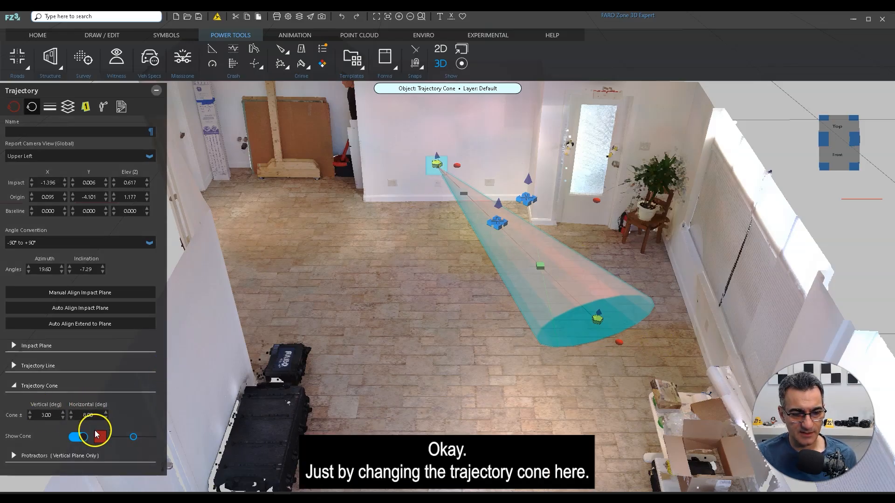
{"action": "mouse_move", "coordinate": [134, 437]}
{"action": "left_mouse_down"}
{"action": "mouse_move", "coordinate": [163, 440]}
{"action": "mouse_move", "coordinate": [133, 437]}
{"action": "left_mouse_up"}
{"action": "left_click", "coordinate": [519, 293]}
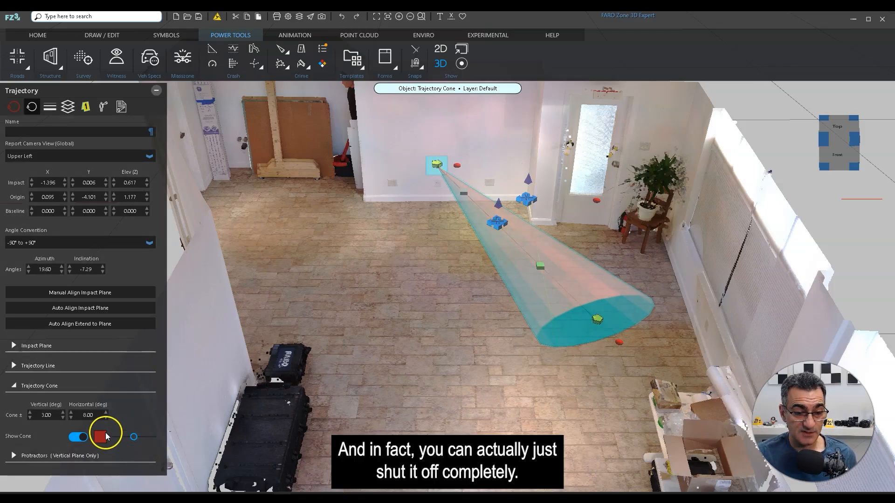
{"action": "left_click", "coordinate": [77, 436]}
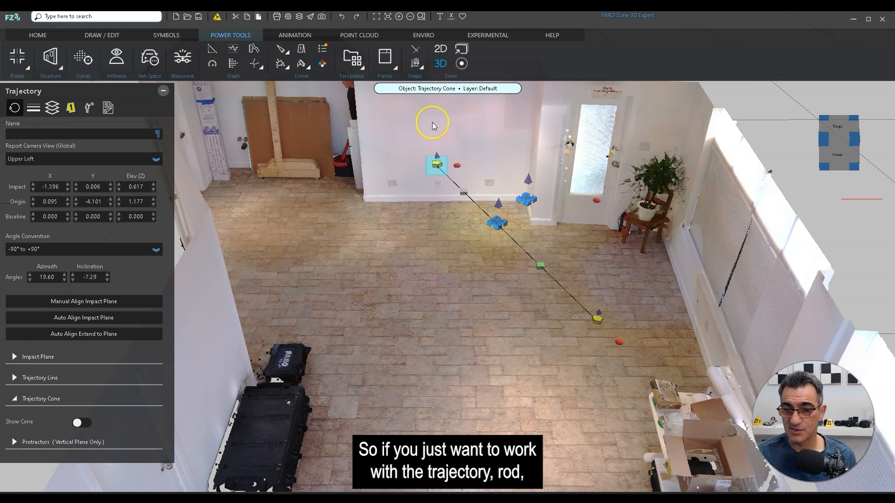
{"action": "left_click", "coordinate": [402, 164]}
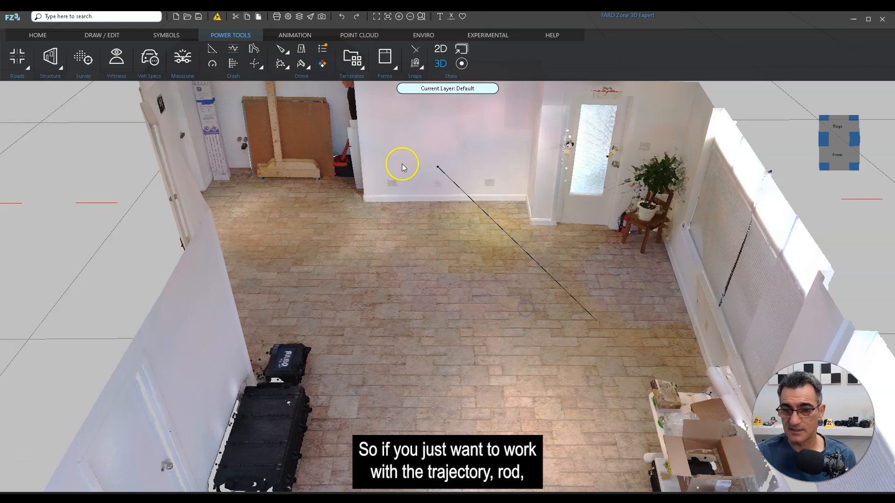
Step: Select the trajectory again and change its line color to bright yellow
{"action": "left_click", "coordinate": [542, 269]}
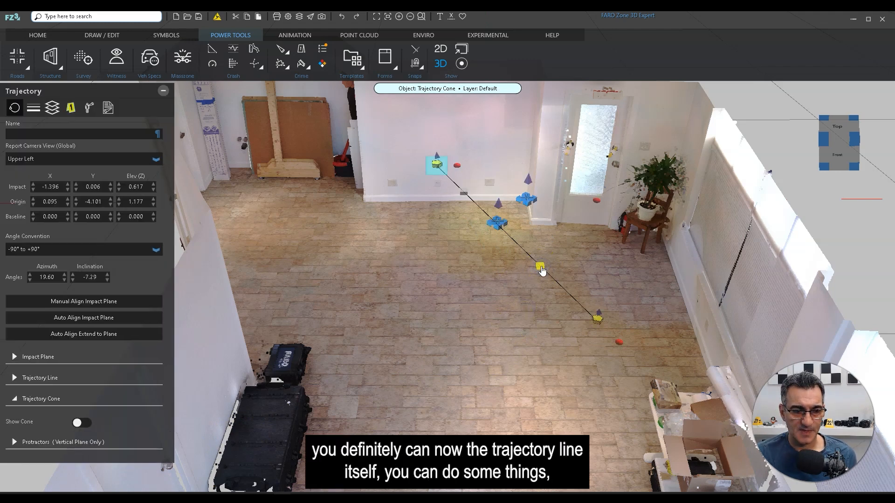
{"action": "left_click", "coordinate": [40, 377]}
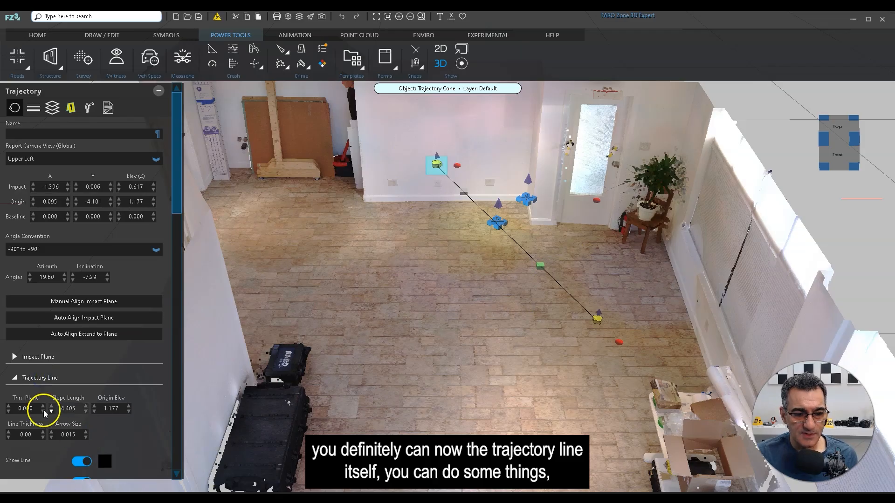
{"action": "scroll", "coordinate": [174, 353], "scroll_direction": "down", "scroll_amount": 3}
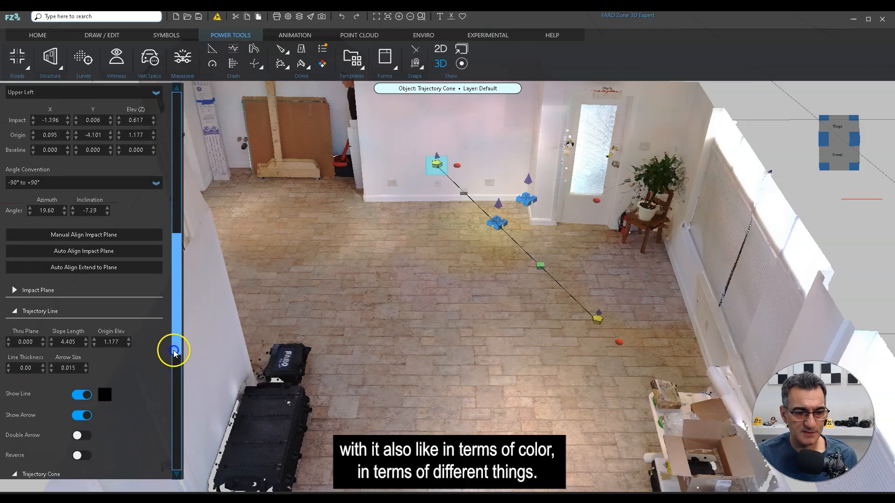
{"action": "scroll", "coordinate": [173, 352], "scroll_direction": "down", "scroll_amount": 2}
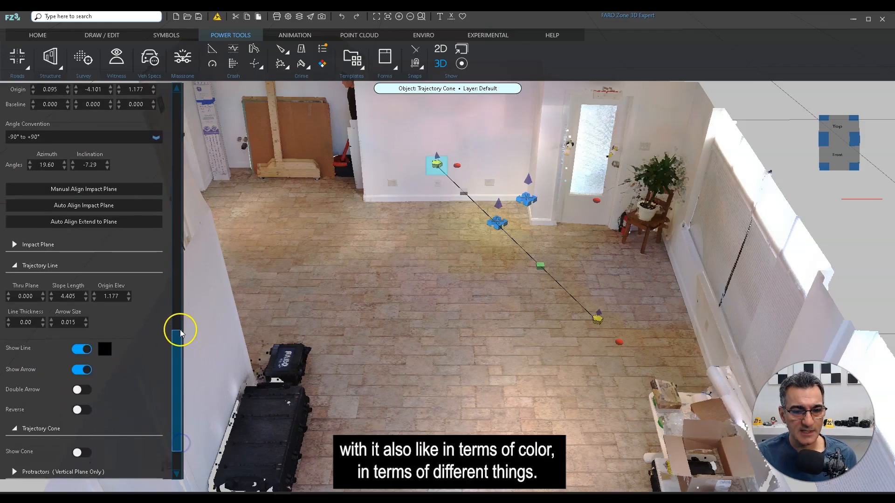
{"action": "left_click", "coordinate": [105, 349]}
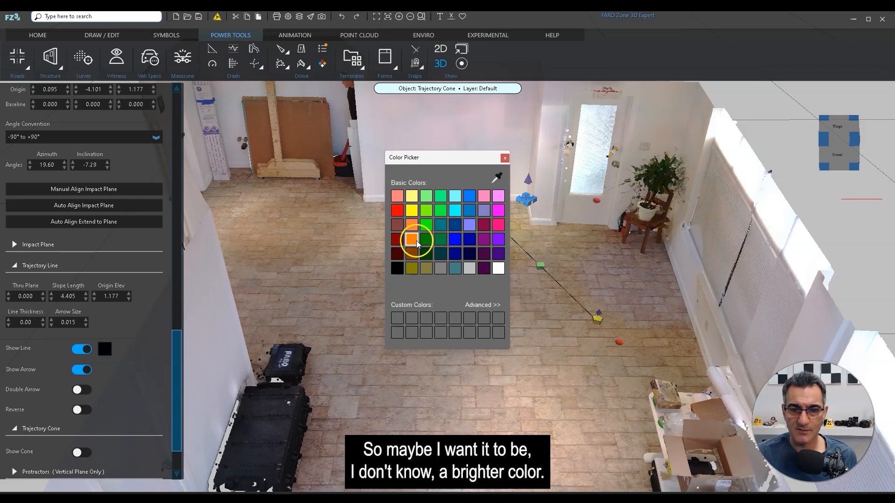
{"action": "left_click", "coordinate": [412, 208]}
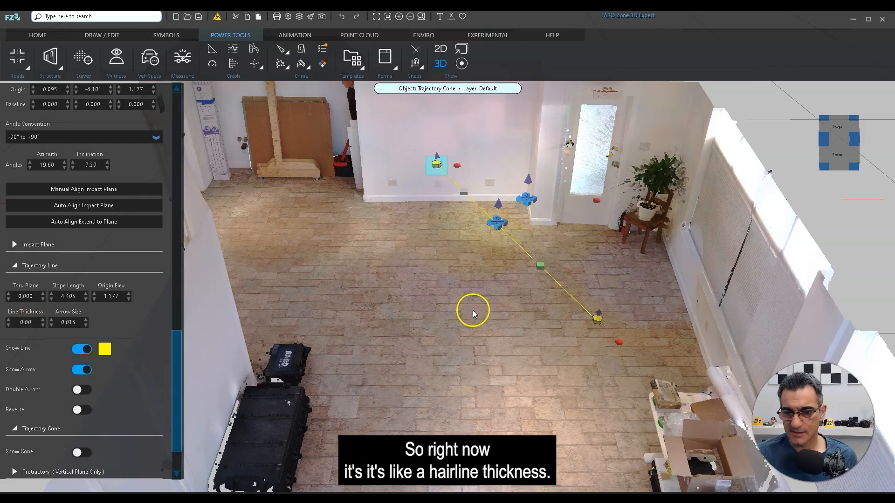
Step: Set the trajectory line's thickness to 0.009
{"action": "double_click", "coordinate": [34, 325]}
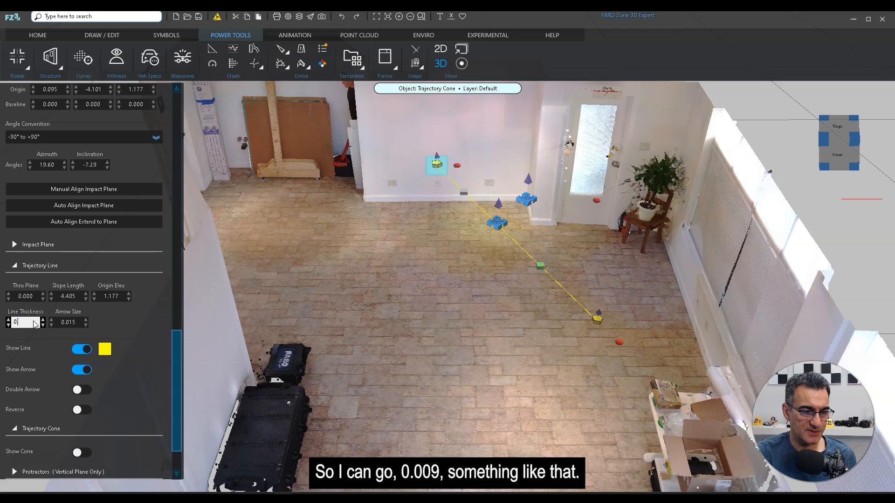
{"action": "type", "text": "9"}
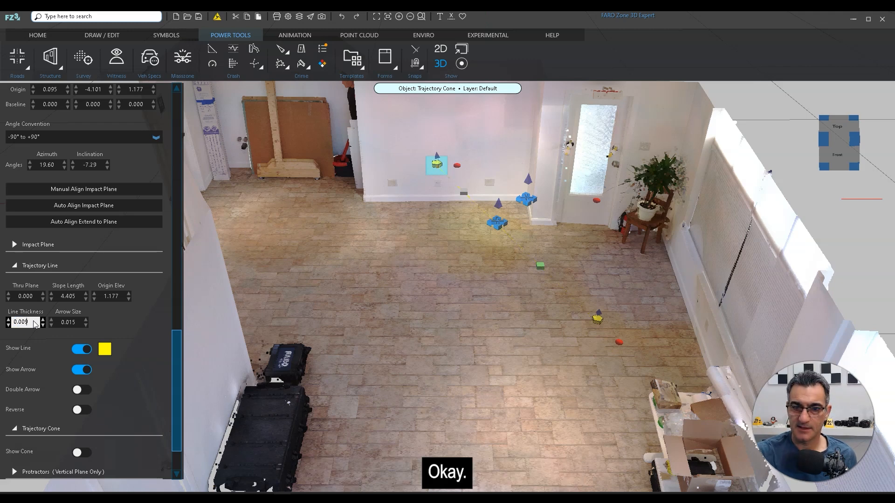
{"action": "key", "text": "Return"}
{"action": "scroll", "coordinate": [578, 268], "scroll_direction": "up", "scroll_amount": 5}
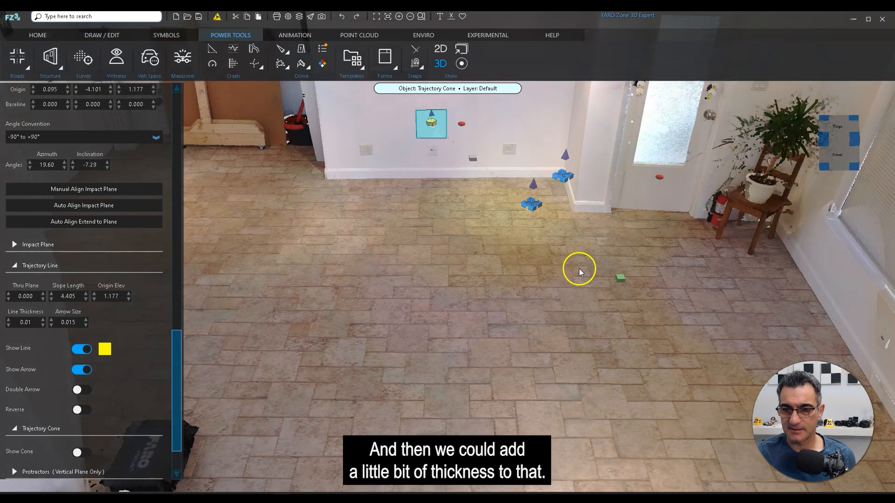
{"action": "scroll", "coordinate": [575, 256], "scroll_direction": "down", "scroll_amount": 2}
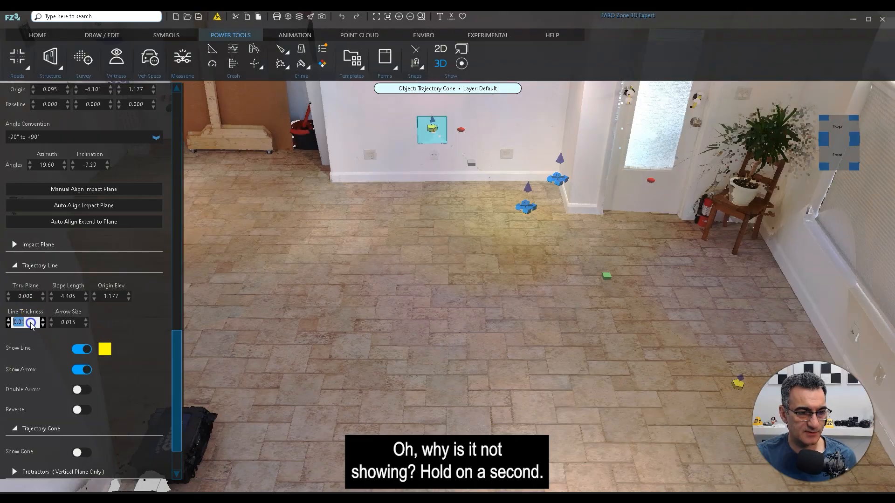
Step: Set the trajectory line's thickness to 1 and deselect the trajectory
{"action": "key", "text": "Return"}
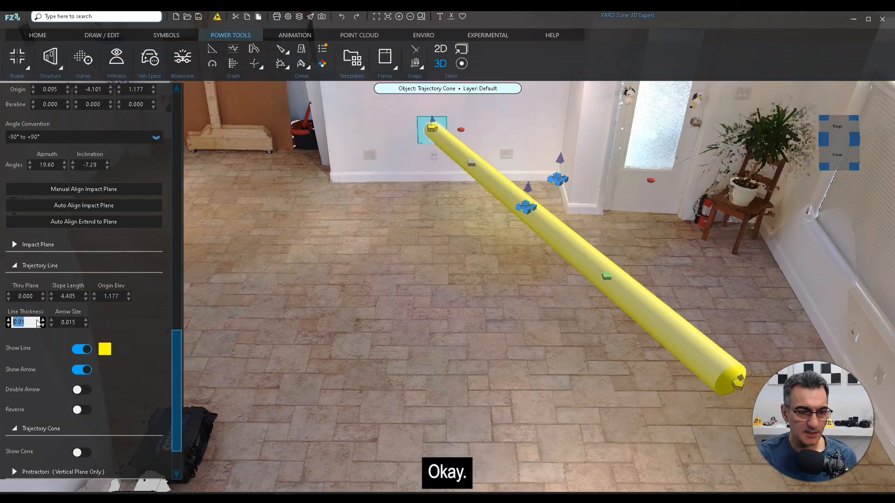
{"action": "left_click", "coordinate": [24, 323]}
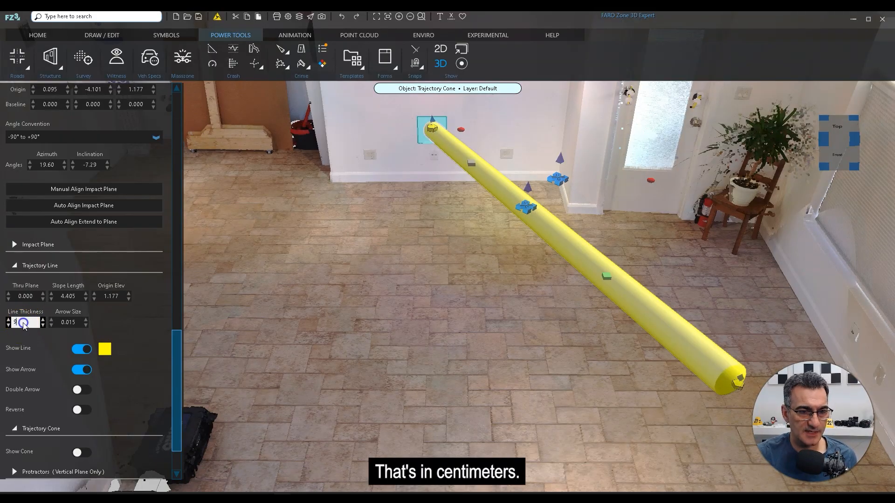
{"action": "key", "text": "BackSpace"}
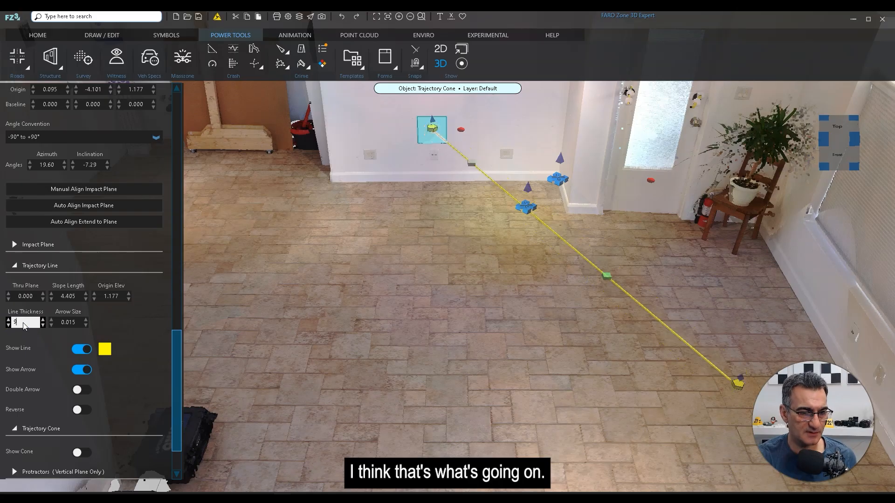
{"action": "type", "text": "1"}
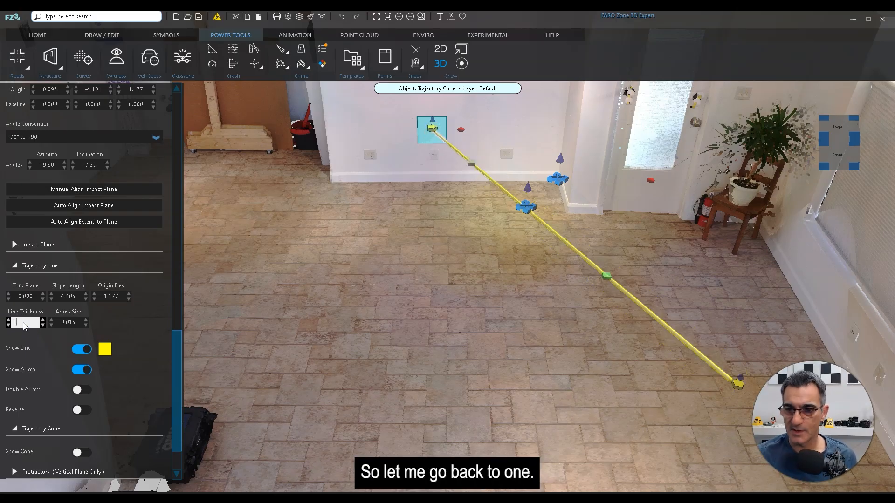
{"action": "left_click", "coordinate": [536, 345]}
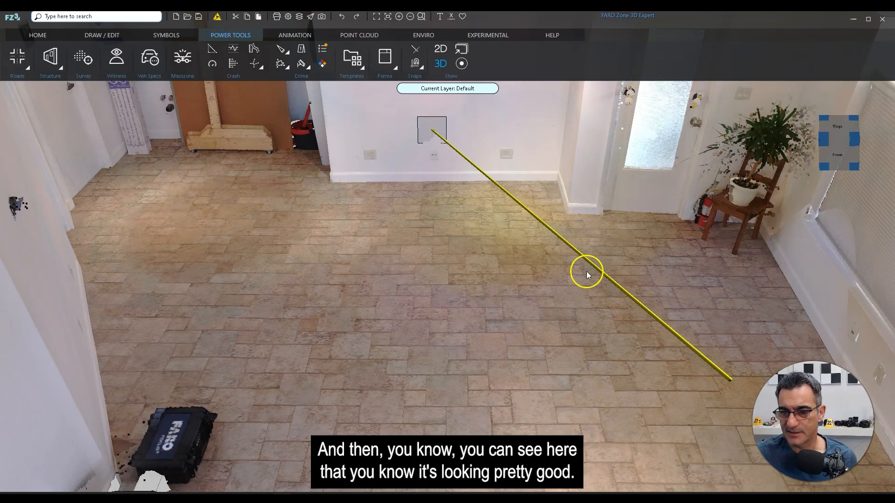
Step: Inspect the yellow trajectory line from close up and from farther away in the room
{"action": "scroll", "coordinate": [514, 255], "scroll_direction": "down", "scroll_amount": 5}
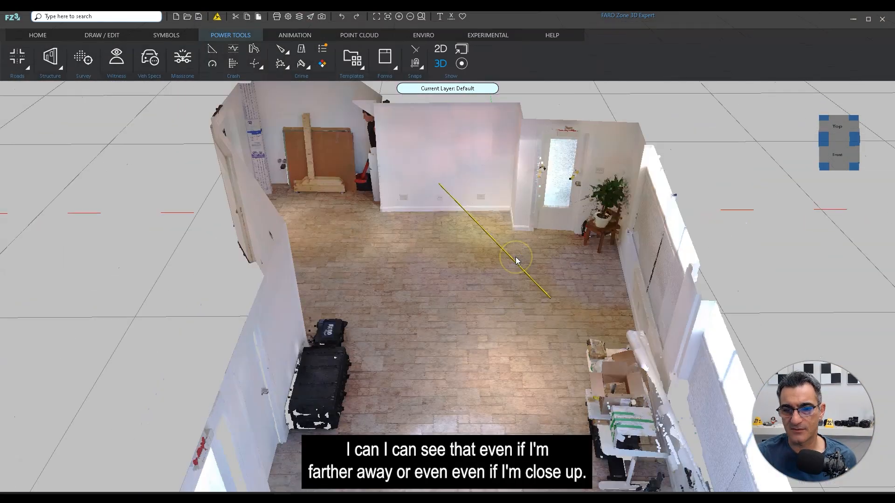
{"action": "scroll", "coordinate": [515, 256], "scroll_direction": "up", "scroll_amount": 5}
{"action": "middle_click_drag", "start_coordinate": [558, 231], "coordinate": [423, 272]}
{"action": "right_click_drag", "start_coordinate": [423, 272], "coordinate": [478, 315]}
{"action": "scroll", "coordinate": [452, 275], "scroll_direction": "down", "scroll_amount": 3}
{"action": "scroll", "coordinate": [471, 297], "scroll_direction": "down", "scroll_amount": 3}
{"action": "scroll", "coordinate": [529, 296], "scroll_direction": "down", "scroll_amount": 3}
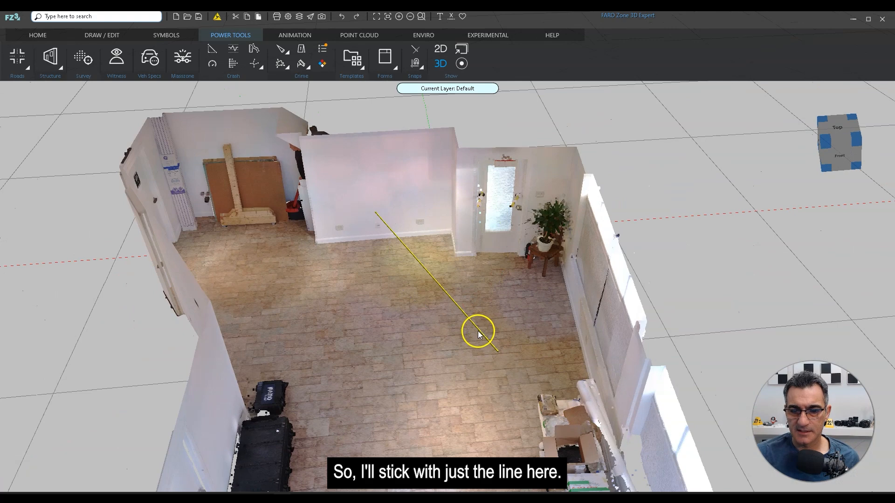
Step: Select the trajectory, turn its cone display back on and deselect it
{"action": "left_click", "coordinate": [476, 328]}
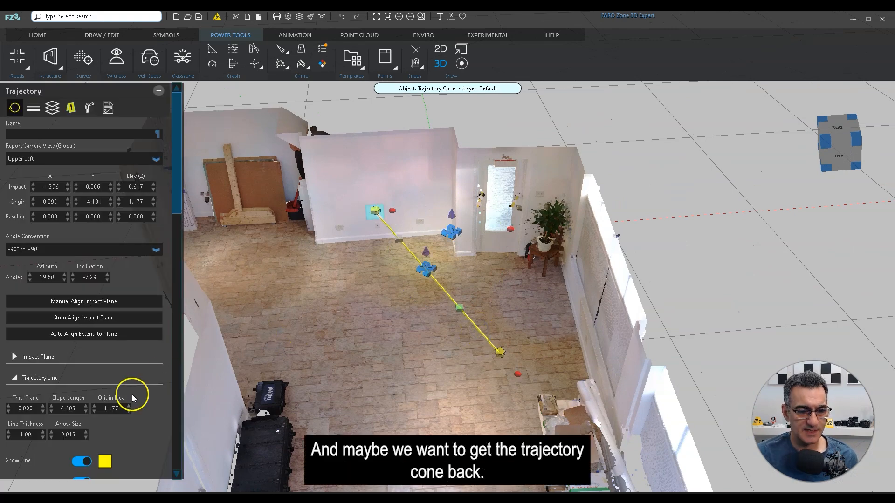
{"action": "left_click_drag", "start_coordinate": [176, 177], "coordinate": [194, 368]}
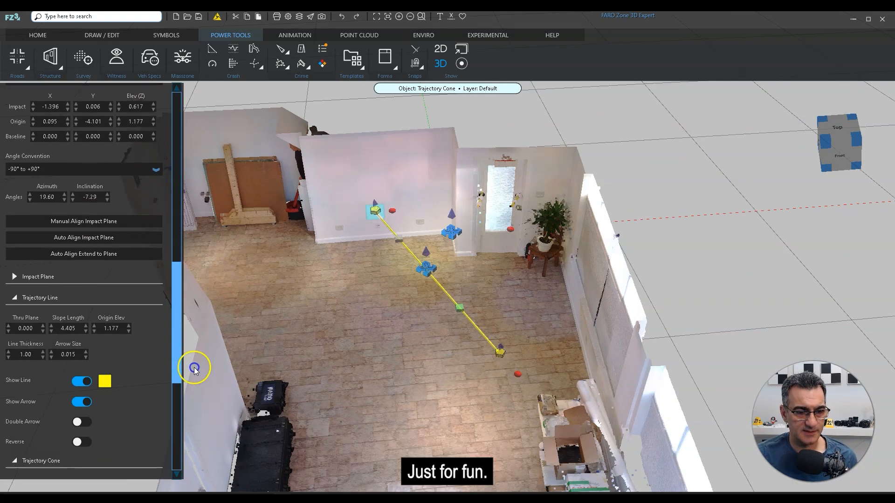
{"action": "scroll", "coordinate": [115, 450], "scroll_direction": "down", "scroll_amount": 3}
{"action": "left_click", "coordinate": [15, 258]}
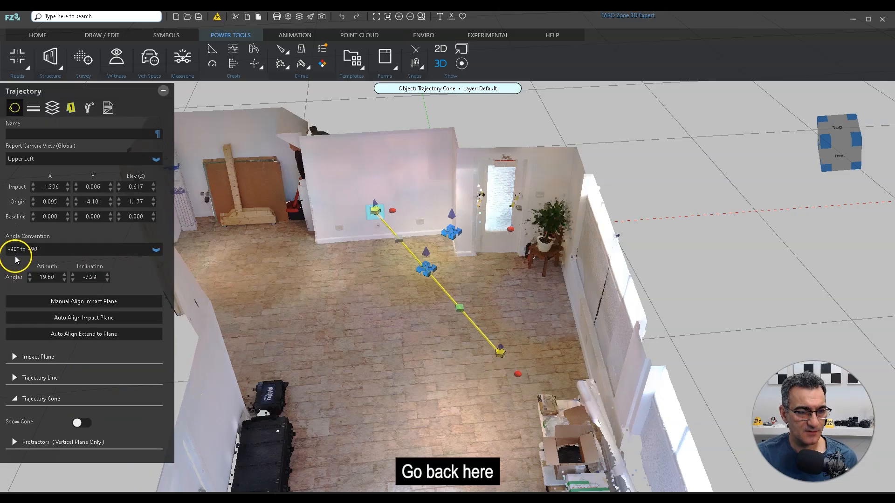
{"action": "left_click", "coordinate": [43, 398]}
{"action": "left_click", "coordinate": [21, 402]}
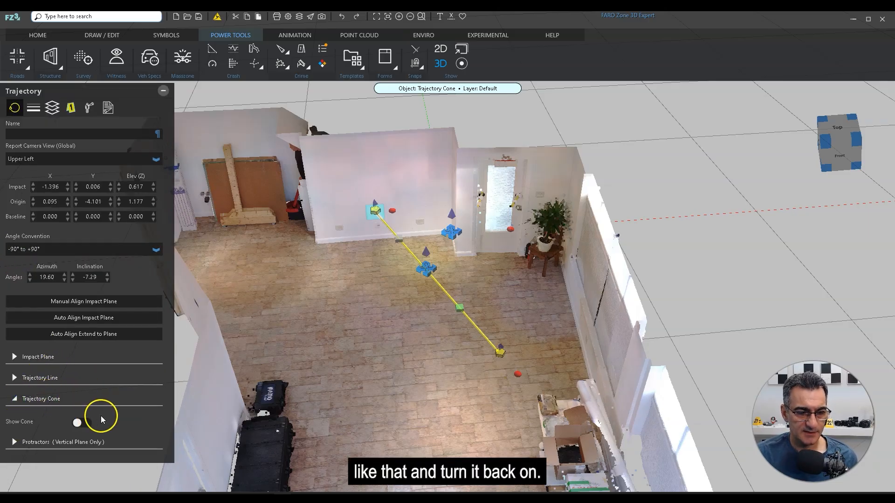
{"action": "left_click", "coordinate": [77, 424]}
{"action": "left_click", "coordinate": [397, 350]}
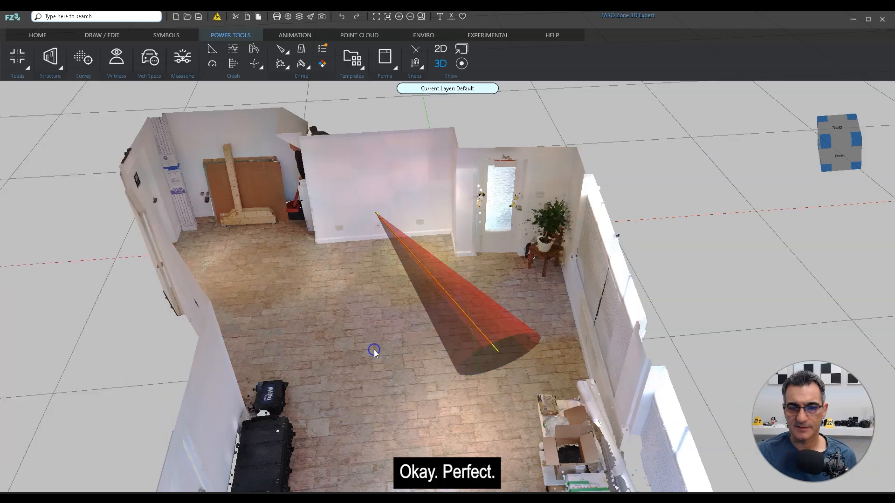
Step: Delete the trajectory with its cone from the scene
{"action": "left_click", "coordinate": [510, 312]}
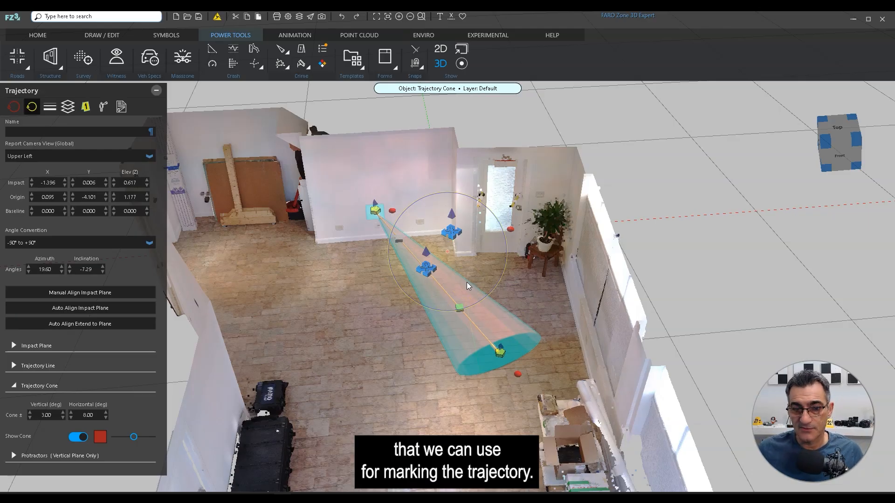
{"action": "left_click", "coordinate": [365, 339]}
{"action": "left_click", "coordinate": [485, 317]}
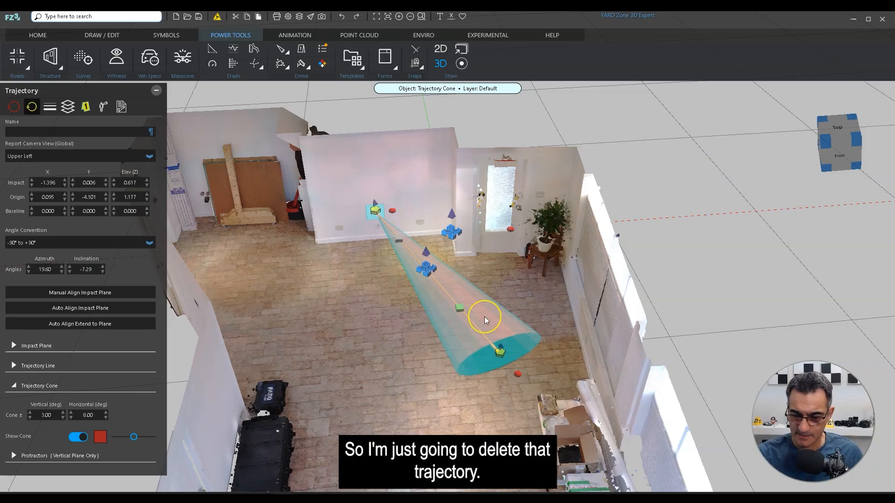
{"action": "key", "text": "Delete"}
Step: Examine the two trajectory rods and their white spheres at the glass door from several angles
{"action": "right_click_drag", "start_coordinate": [516, 258], "coordinate": [388, 395]}
{"action": "scroll", "coordinate": [539, 181], "scroll_direction": "up", "scroll_amount": 5}
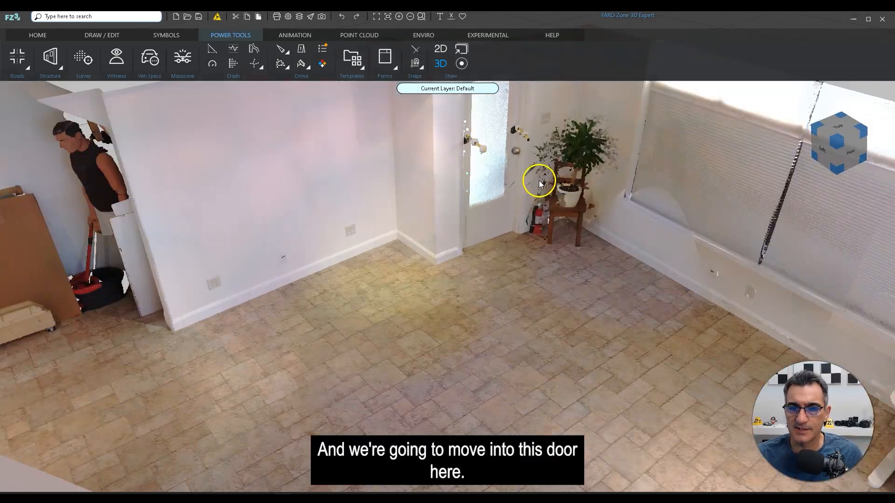
{"action": "scroll", "coordinate": [510, 230], "scroll_direction": "up", "scroll_amount": 10}
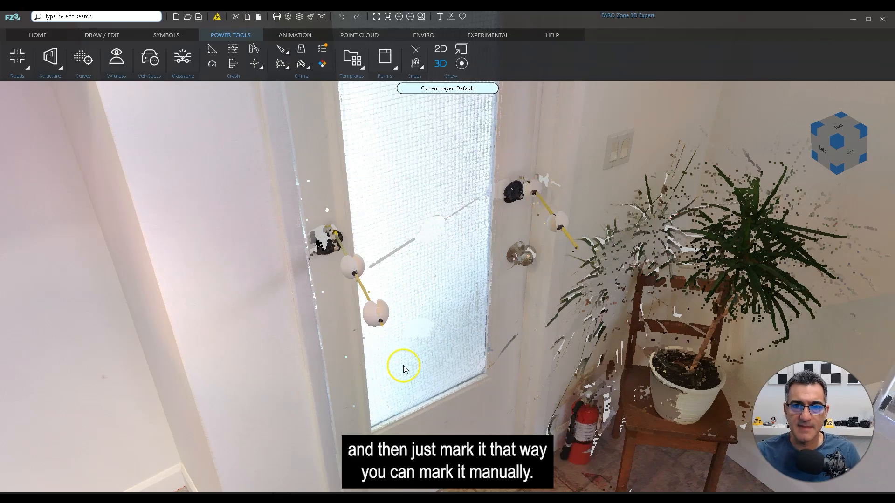
{"action": "left_click", "coordinate": [480, 265]}
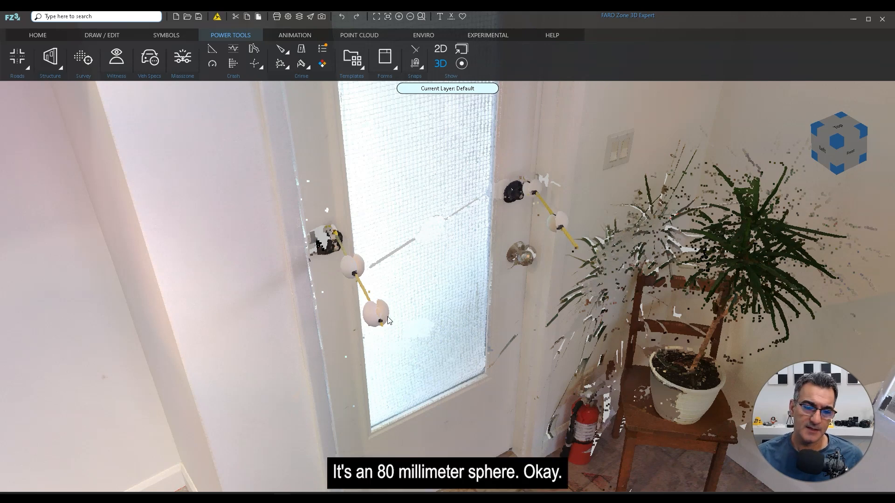
{"action": "right_click_drag", "start_coordinate": [340, 332], "coordinate": [377, 323]}
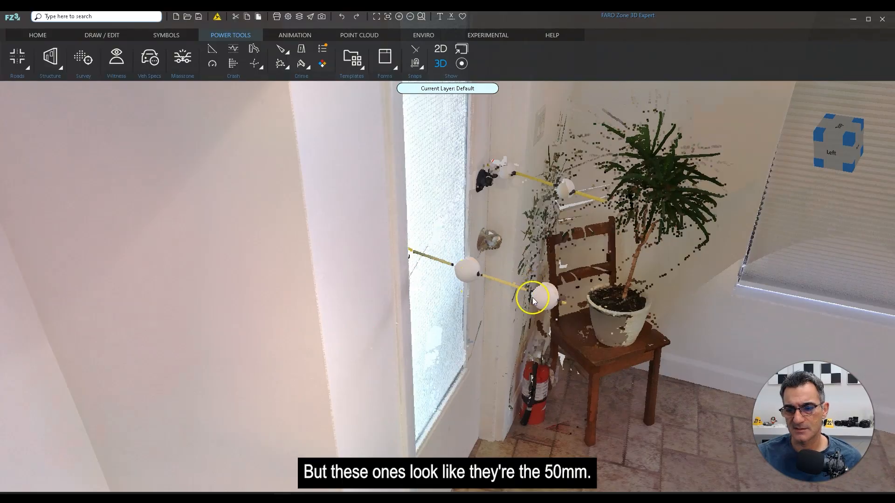
{"action": "scroll", "coordinate": [531, 291], "scroll_direction": "up", "scroll_amount": 3}
{"action": "scroll", "coordinate": [529, 292], "scroll_direction": "down", "scroll_amount": 3}
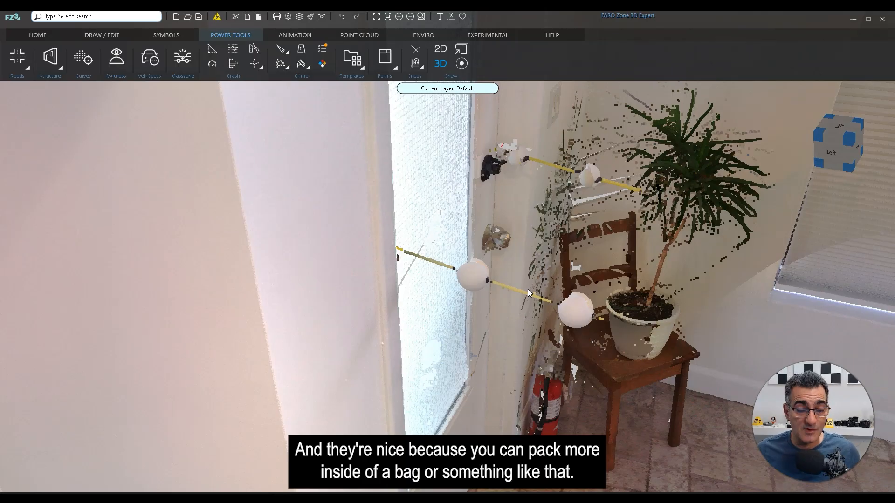
{"action": "left_click", "coordinate": [508, 158]}
{"action": "left_click_drag", "start_coordinate": [513, 287], "coordinate": [545, 338]}
{"action": "left_click", "coordinate": [413, 266]}
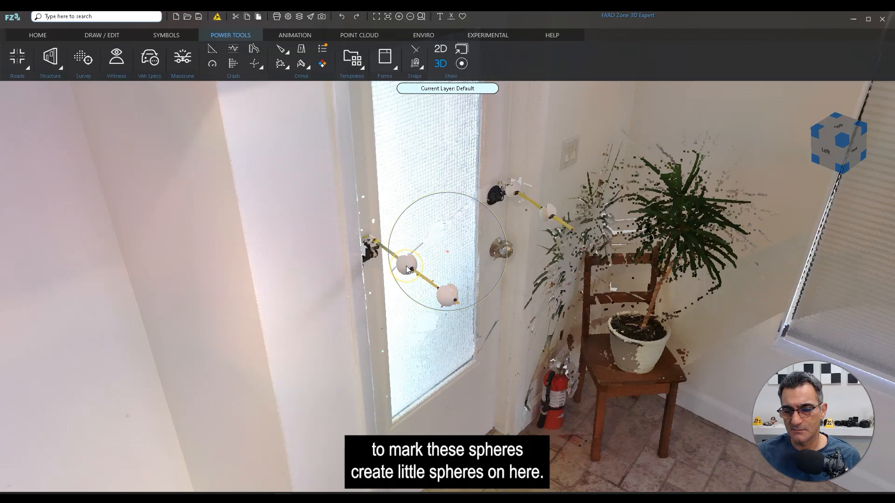
{"action": "left_click", "coordinate": [502, 220]}
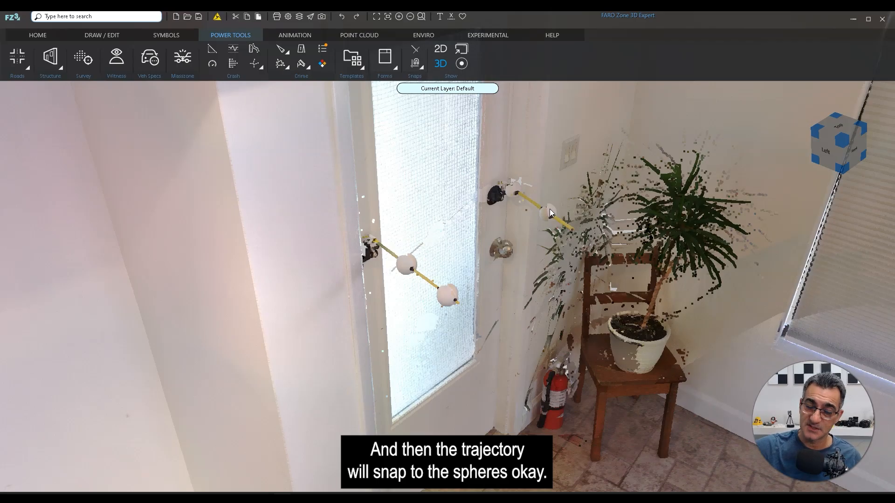
{"action": "left_click_drag", "start_coordinate": [486, 341], "coordinate": [474, 355]}
{"action": "left_click_drag", "start_coordinate": [325, 274], "coordinate": [333, 280]}
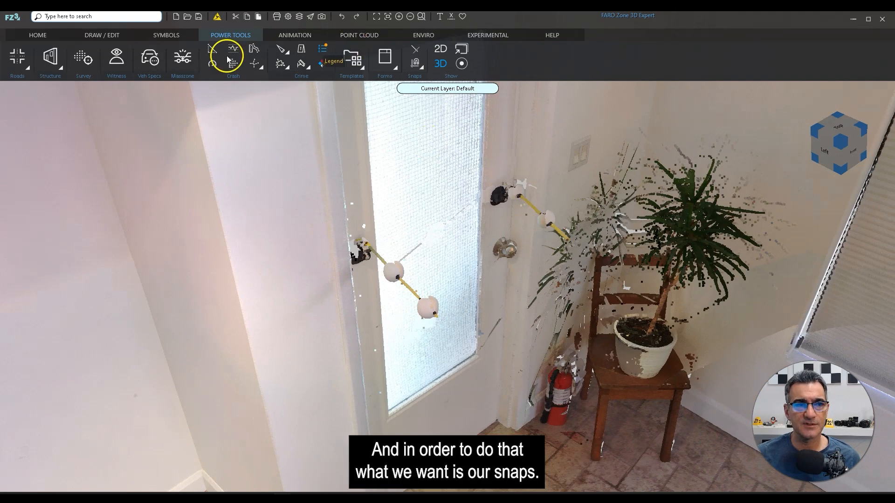
Step: Activate Sphere Snap with a target sphere size of 55 mm
{"action": "left_click", "coordinate": [38, 33]}
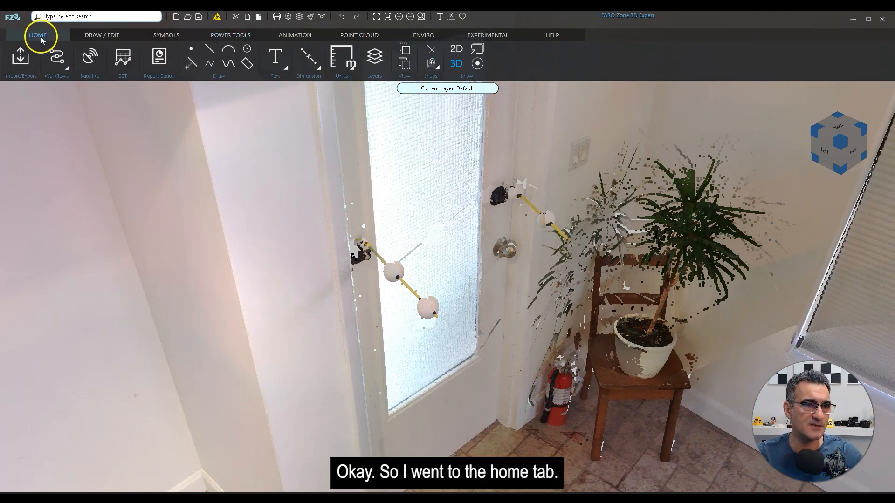
{"action": "left_click", "coordinate": [116, 36]}
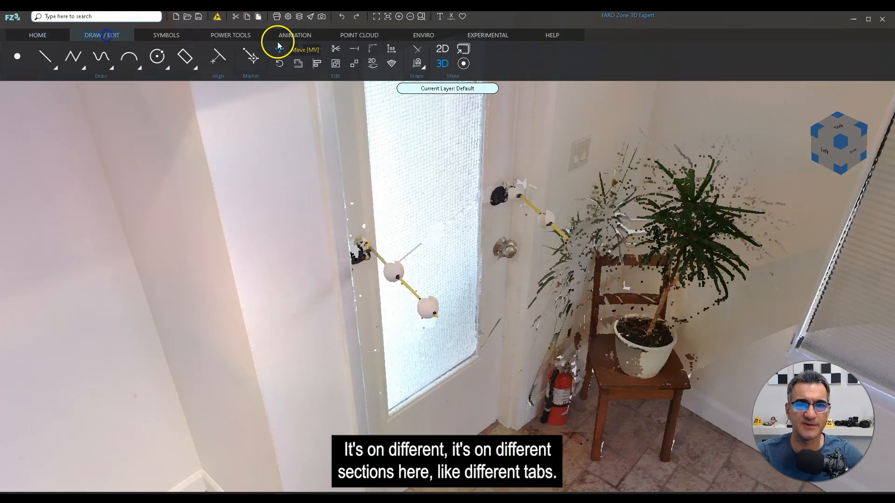
{"action": "left_click", "coordinate": [245, 36]}
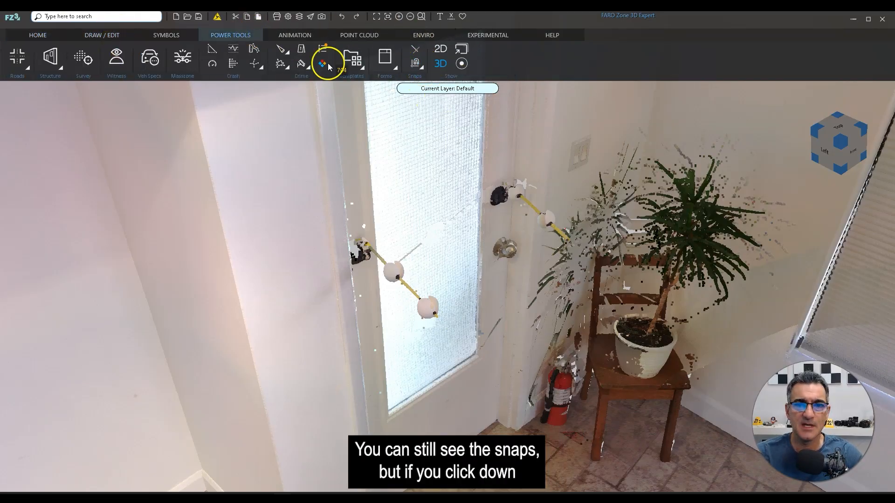
{"action": "left_click", "coordinate": [421, 68]}
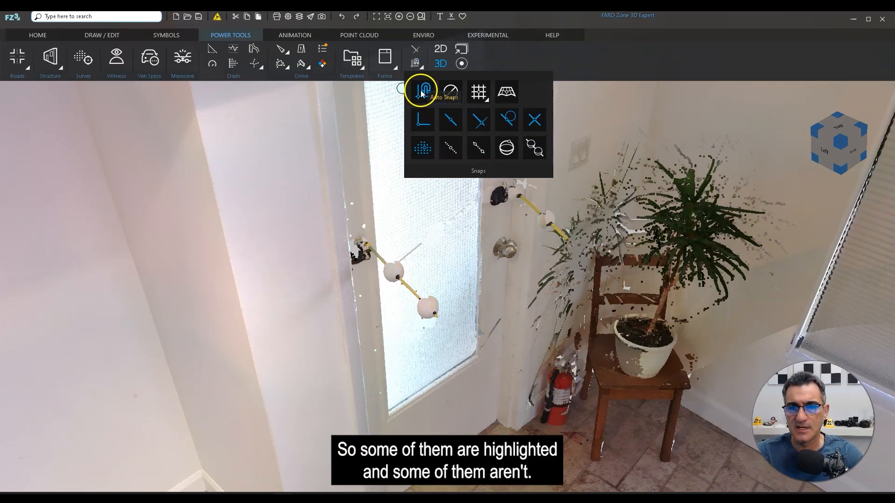
{"action": "left_click", "coordinate": [504, 146]}
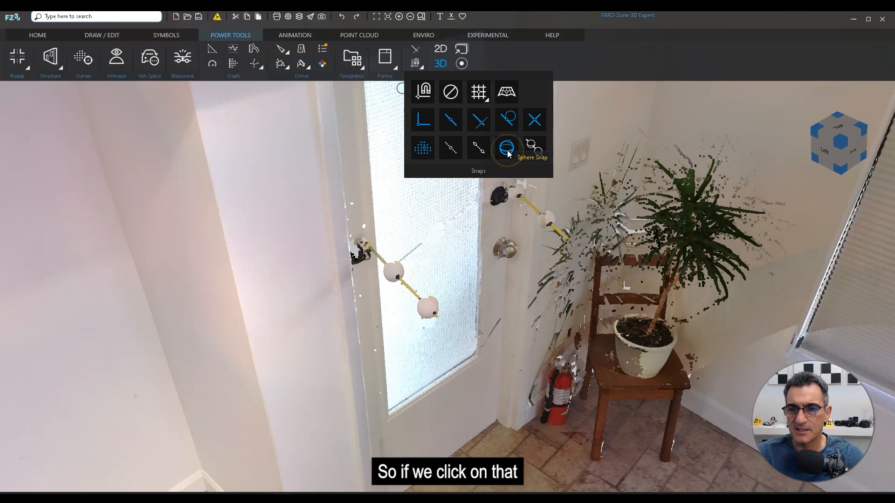
{"action": "left_click", "coordinate": [507, 151]}
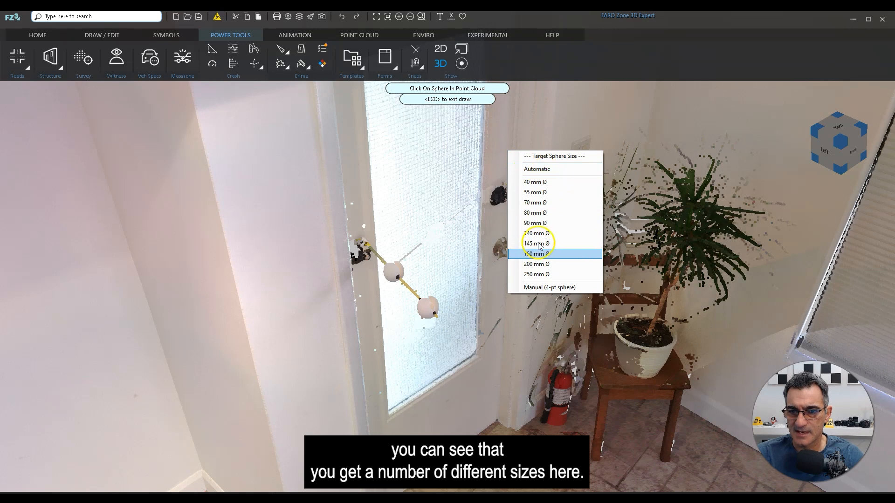
{"action": "left_click", "coordinate": [540, 194]}
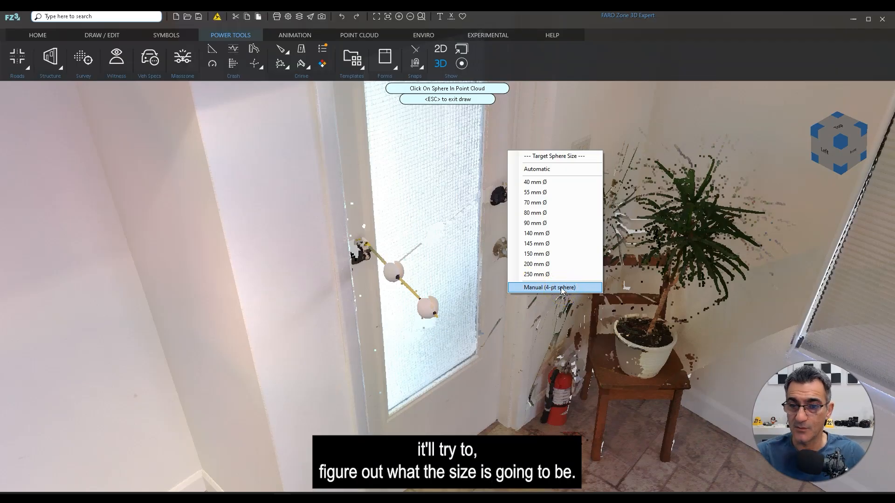
{"action": "left_click", "coordinate": [536, 192]}
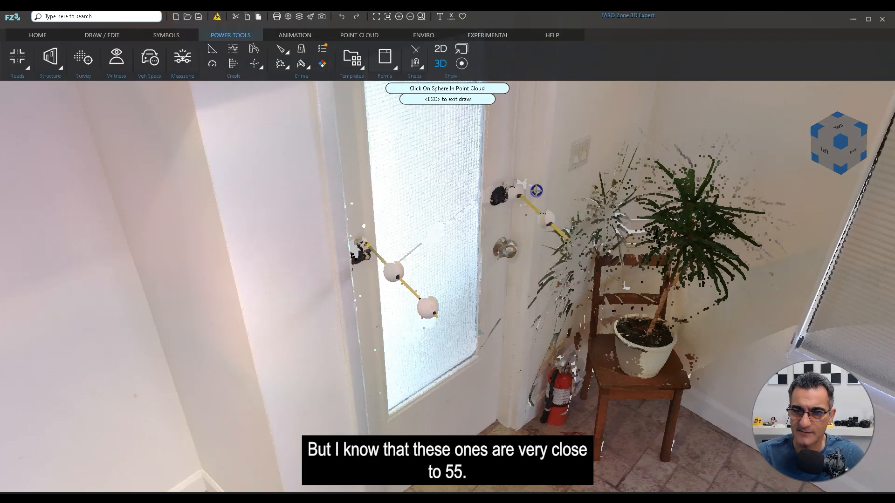
Step: Create fitted spheres on both white spheres of the rod on the hinge side of the glass door
{"action": "left_click", "coordinate": [387, 274]}
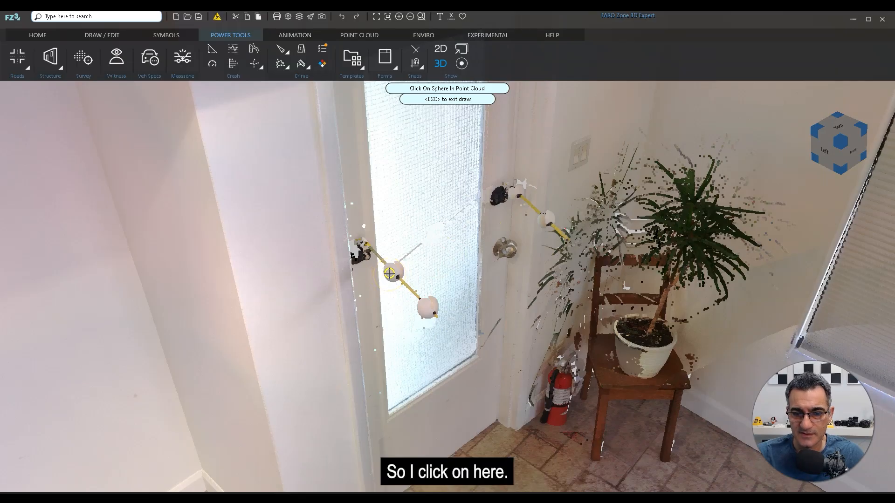
{"action": "left_click", "coordinate": [388, 276]}
{"action": "scroll", "coordinate": [387, 272], "scroll_direction": "up", "scroll_amount": 2}
{"action": "scroll", "coordinate": [387, 273], "scroll_direction": "up", "scroll_amount": 3}
{"action": "middle_click_drag", "start_coordinate": [314, 328], "coordinate": [351, 272]}
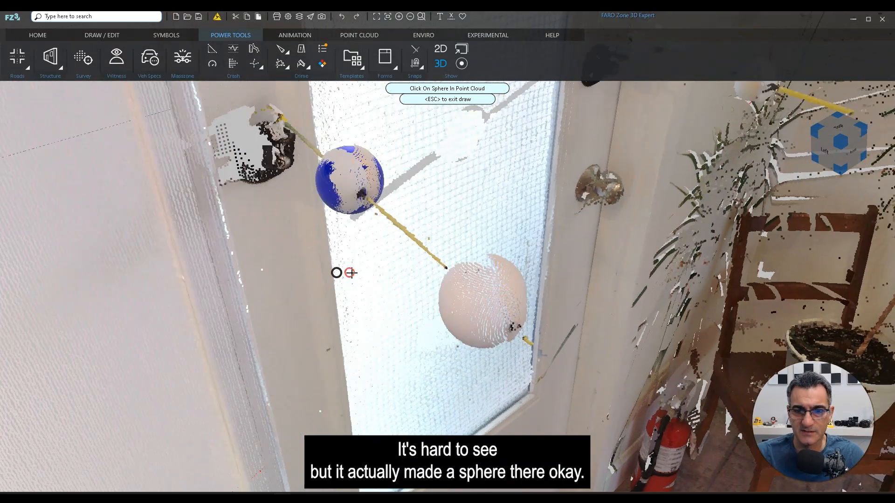
{"action": "left_click", "coordinate": [466, 316]}
Step: Create fitted spheres on both white spheres of the rod above the door knob
{"action": "scroll", "coordinate": [471, 305], "scroll_direction": "down", "scroll_amount": 4}
{"action": "right_click_drag", "start_coordinate": [522, 219], "coordinate": [490, 296]}
{"action": "scroll", "coordinate": [496, 275], "scroll_direction": "down", "scroll_amount": 1}
{"action": "scroll", "coordinate": [501, 264], "scroll_direction": "up", "scroll_amount": 2}
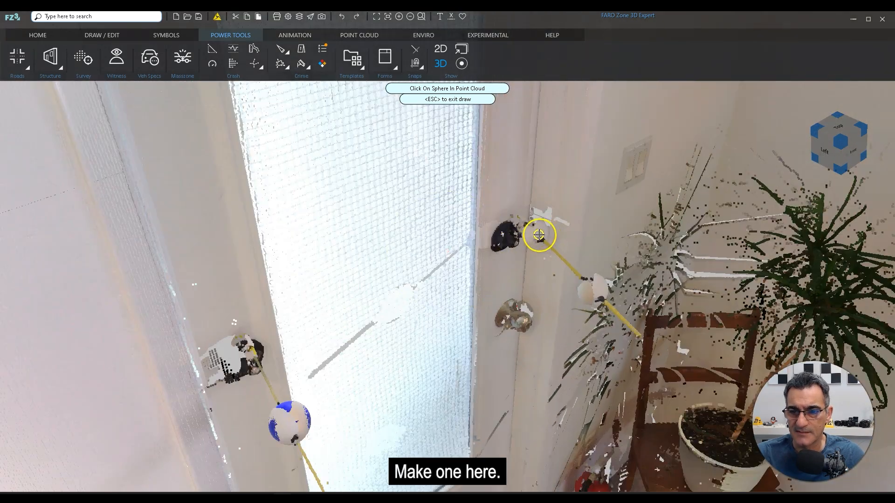
{"action": "left_click", "coordinate": [529, 233]}
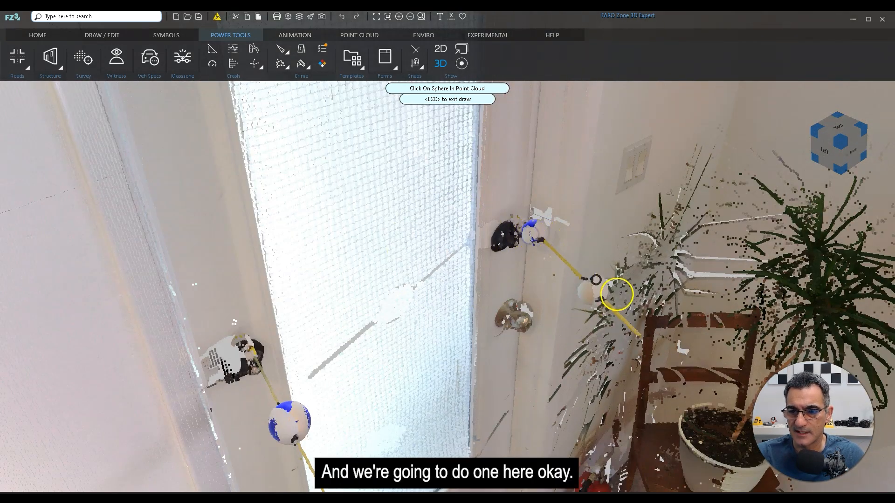
{"action": "left_click", "coordinate": [585, 294]}
{"action": "scroll", "coordinate": [548, 296], "scroll_direction": "down", "scroll_amount": 2}
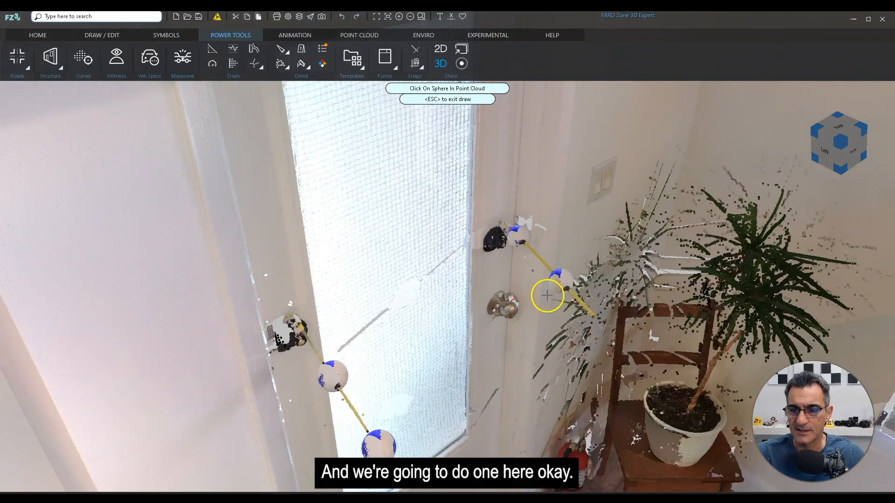
Step: Exit Sphere Snap and inspect the position coordinates of fitted spheres on both rods
{"action": "middle_click_drag", "start_coordinate": [546, 304], "coordinate": [500, 223]}
{"action": "scroll", "coordinate": [544, 333], "scroll_direction": "down", "scroll_amount": 2}
{"action": "middle_click_drag", "start_coordinate": [370, 284], "coordinate": [392, 286]}
{"action": "scroll", "coordinate": [409, 274], "scroll_direction": "up", "scroll_amount": 3}
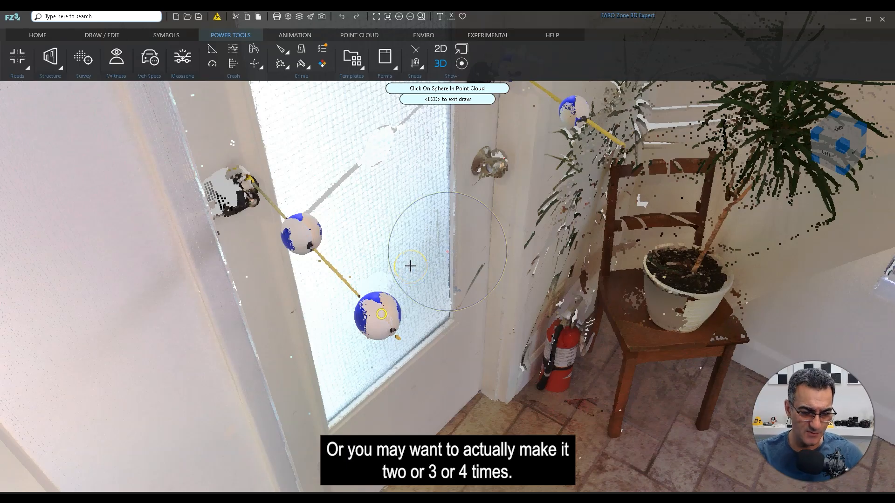
{"action": "left_click", "coordinate": [431, 312]}
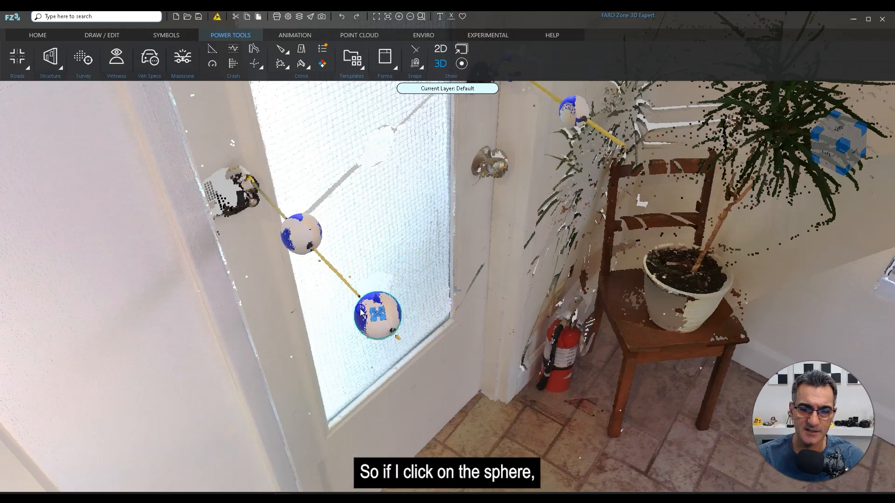
{"action": "left_click", "coordinate": [380, 316]}
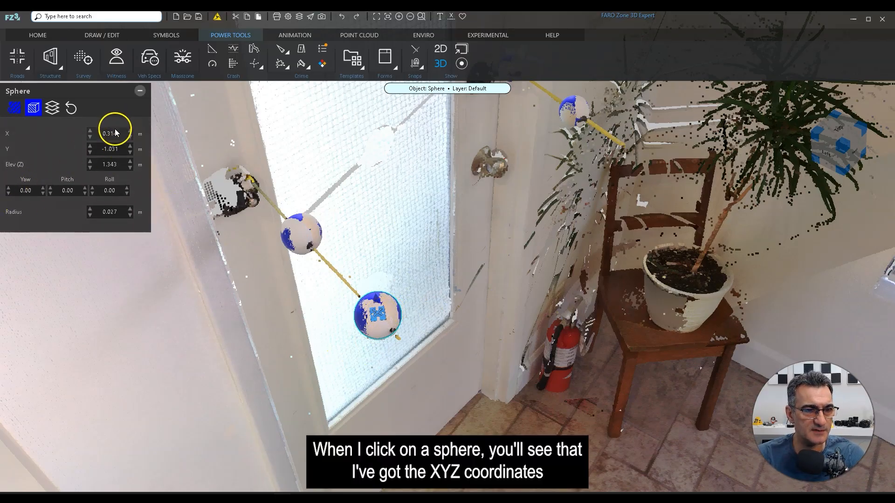
{"action": "left_click", "coordinate": [308, 250]}
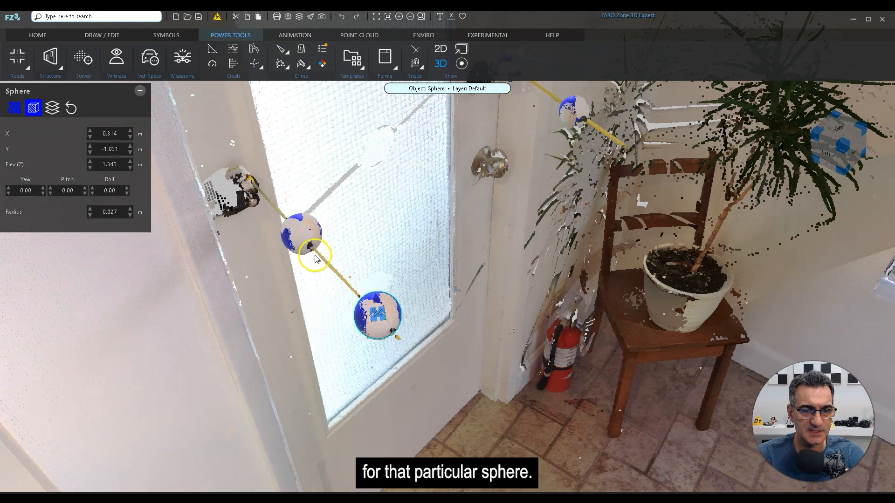
{"action": "left_click", "coordinate": [573, 103]}
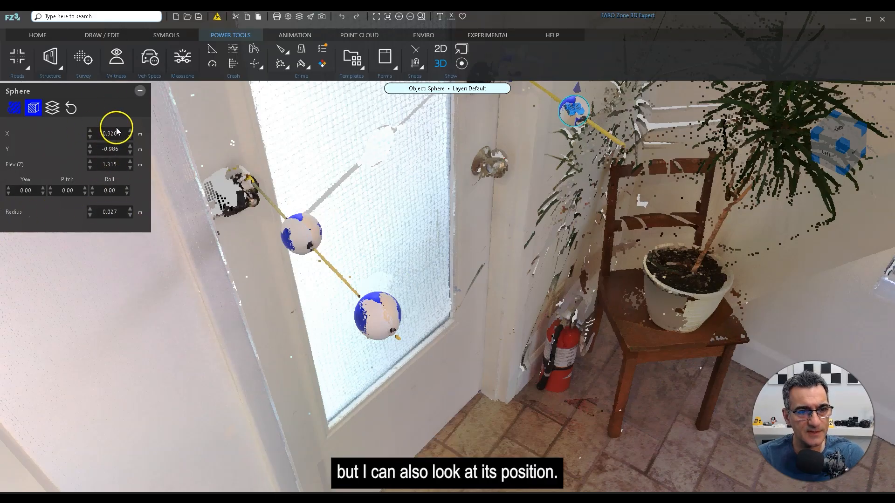
Step: Try setting the elevation of the hinge-side rod's outer sphere to 1.4 m, and undo the change
{"action": "left_click", "coordinate": [358, 318]}
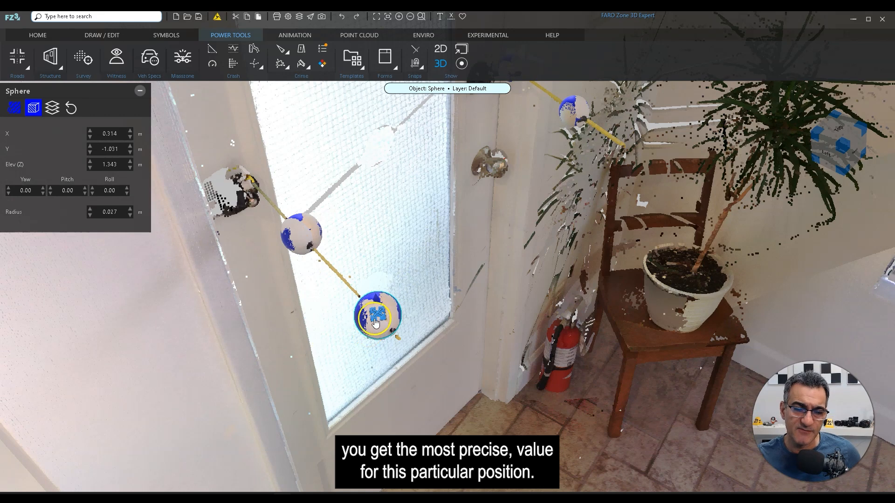
{"action": "double_click", "coordinate": [118, 164]}
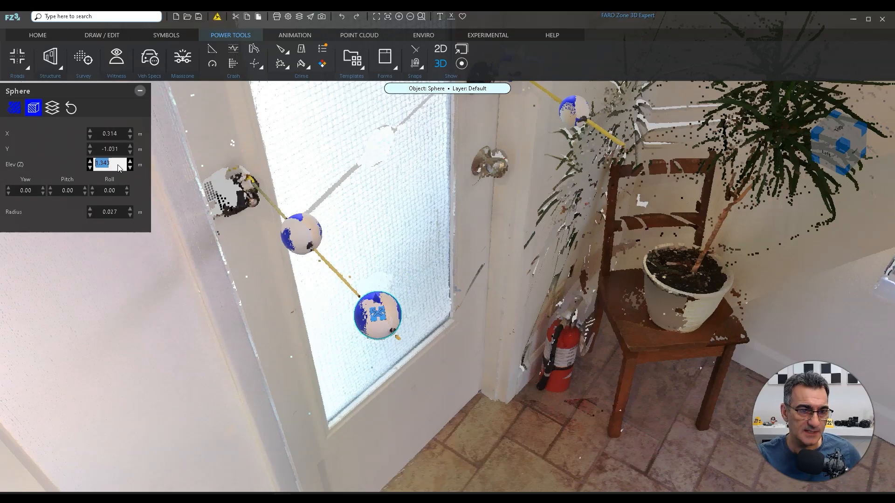
{"action": "type", "text": "1.4"}
{"action": "left_click", "coordinate": [269, 317]}
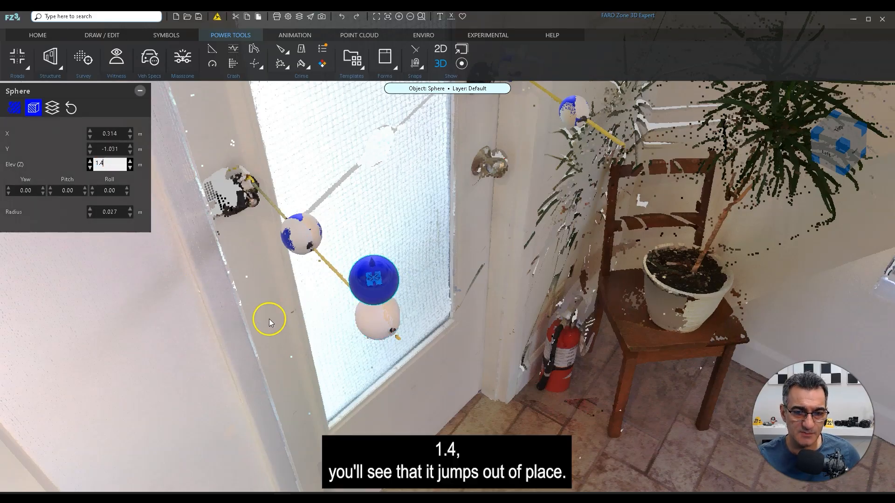
{"action": "key", "text": "ctrl+z"}
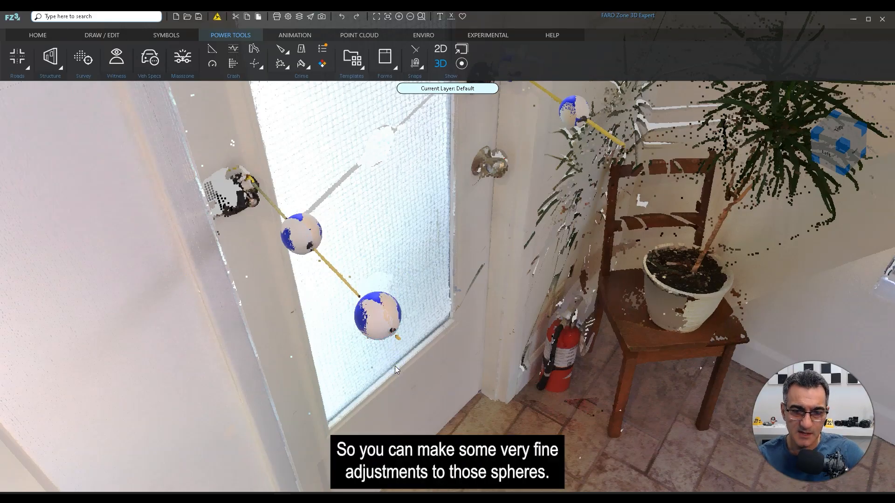
Step: Draw a trajectory on the hinge-side rod from the center of the sphere nearest the door to the center of the outer sphere
{"action": "left_click_drag", "start_coordinate": [408, 311], "coordinate": [434, 336]}
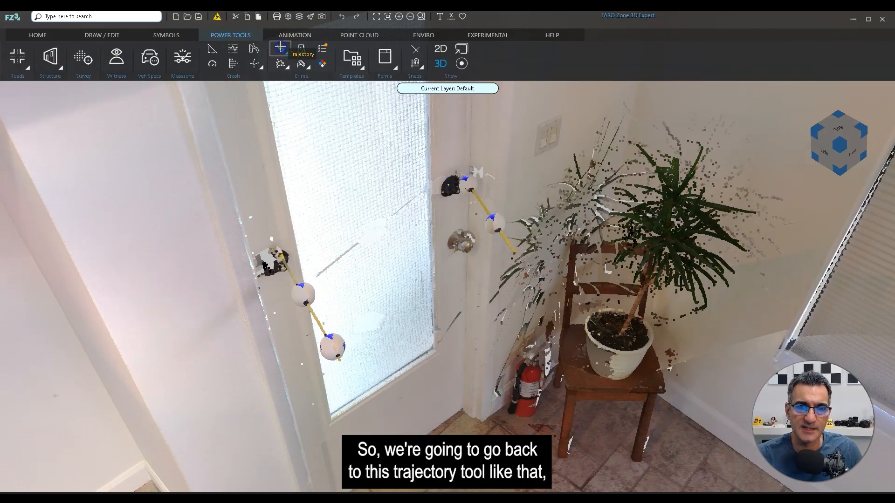
{"action": "left_click", "coordinate": [280, 47]}
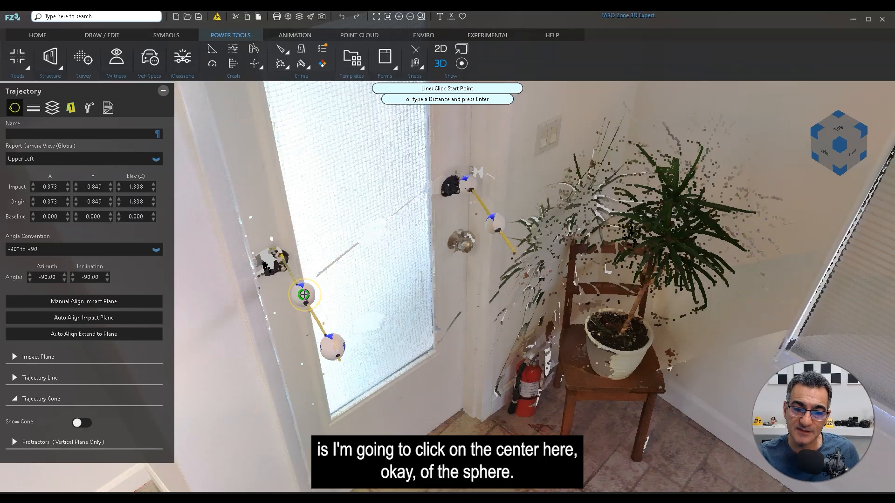
{"action": "left_click", "coordinate": [304, 295]}
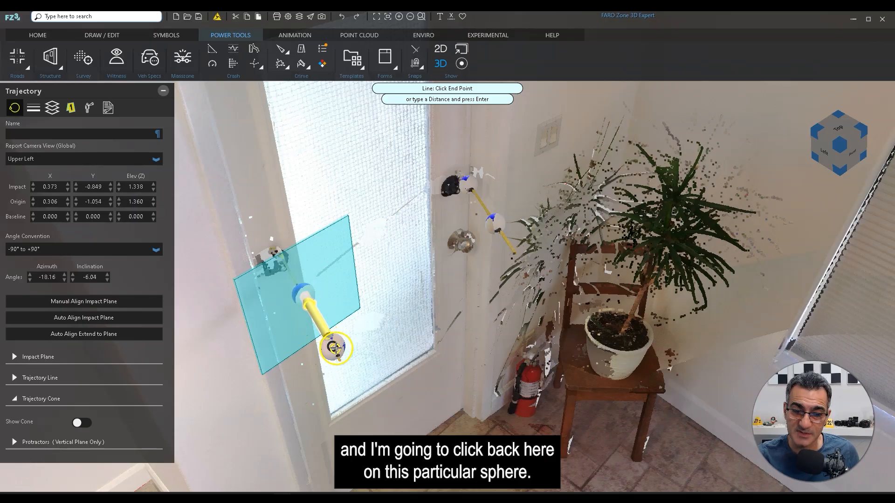
{"action": "left_click", "coordinate": [332, 347]}
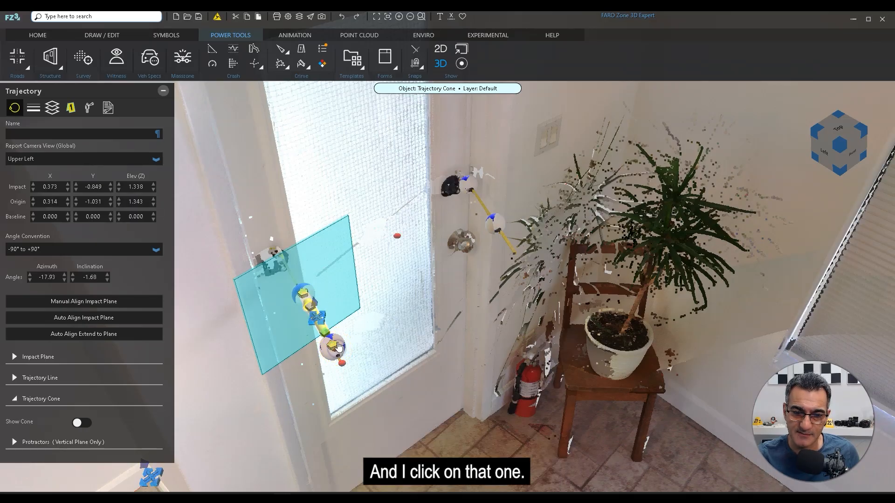
Step: Draw a second trajectory on the rod above the door knob, from the inner sphere's center to the outer sphere's center
{"action": "mouse_move", "coordinate": [289, 389]}
{"action": "left_mouse_down"}
{"action": "mouse_move", "coordinate": [300, 394]}
{"action": "mouse_move", "coordinate": [309, 382]}
{"action": "mouse_move", "coordinate": [290, 380]}
{"action": "left_mouse_up"}
{"action": "middle_click_drag", "start_coordinate": [426, 190], "coordinate": [401, 255]}
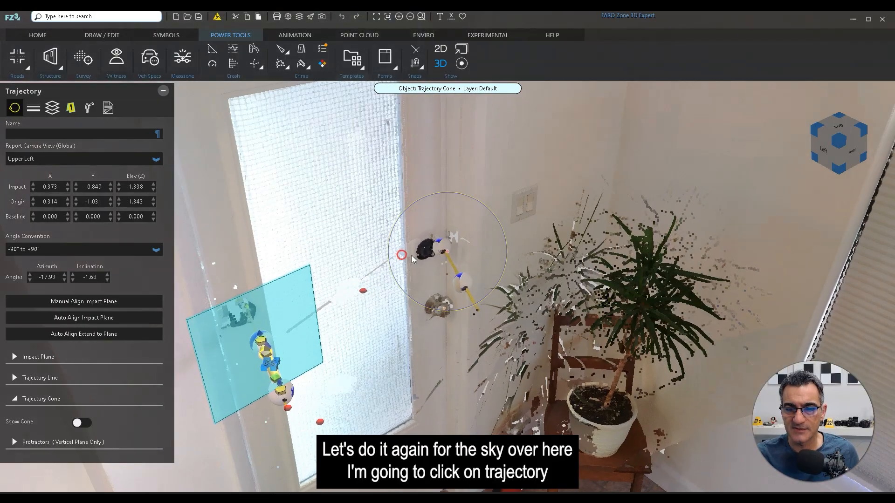
{"action": "left_click", "coordinate": [280, 54]}
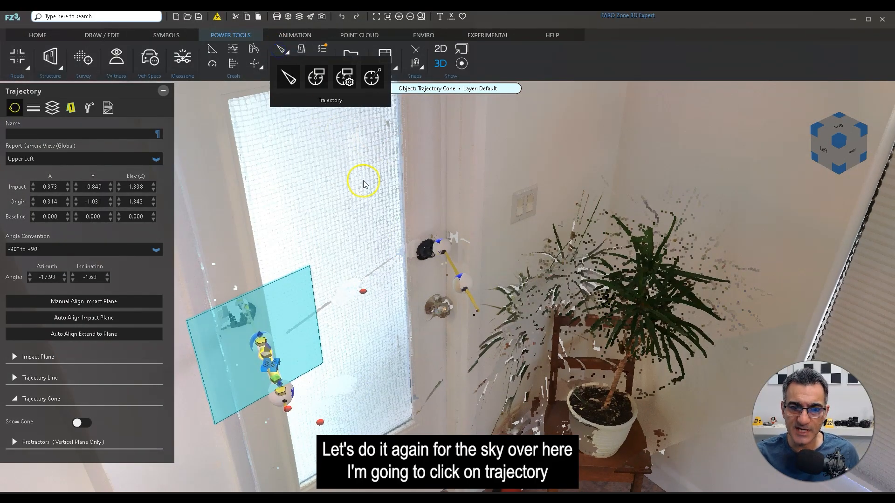
{"action": "left_click", "coordinate": [289, 84]}
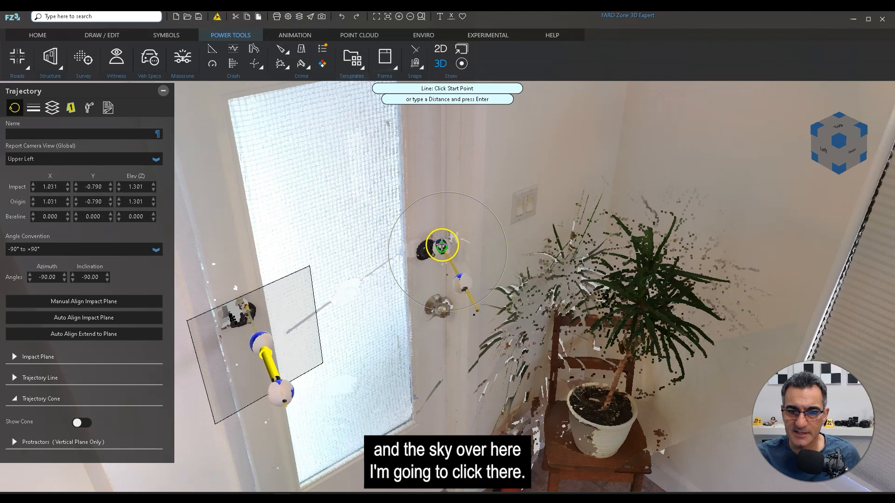
{"action": "left_click", "coordinate": [441, 246]}
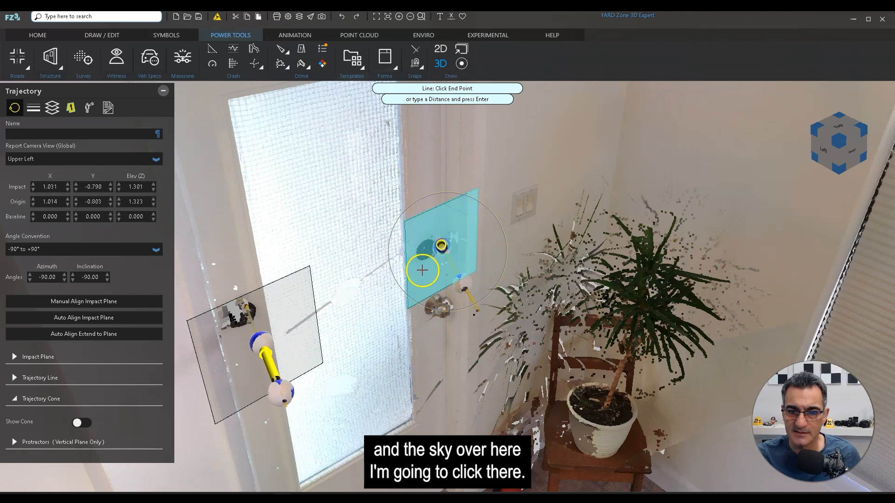
{"action": "left_click", "coordinate": [463, 285]}
Step: Examine both trajectories and how their impact planes are aligned relative to the scene's main axes
{"action": "right_click_drag", "start_coordinate": [341, 349], "coordinate": [460, 352]}
{"action": "middle_click_drag", "start_coordinate": [453, 350], "coordinate": [431, 287]}
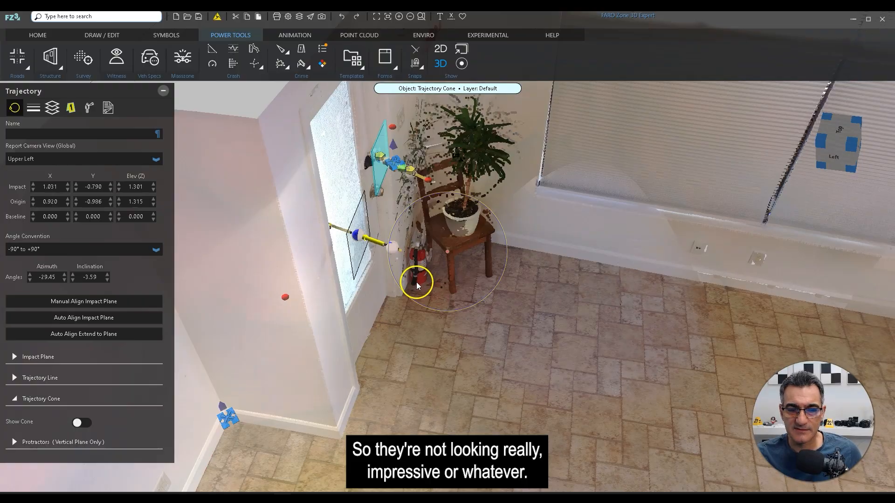
{"action": "right_click_drag", "start_coordinate": [459, 376], "coordinate": [417, 363]}
{"action": "middle_click_drag", "start_coordinate": [399, 282], "coordinate": [447, 326]}
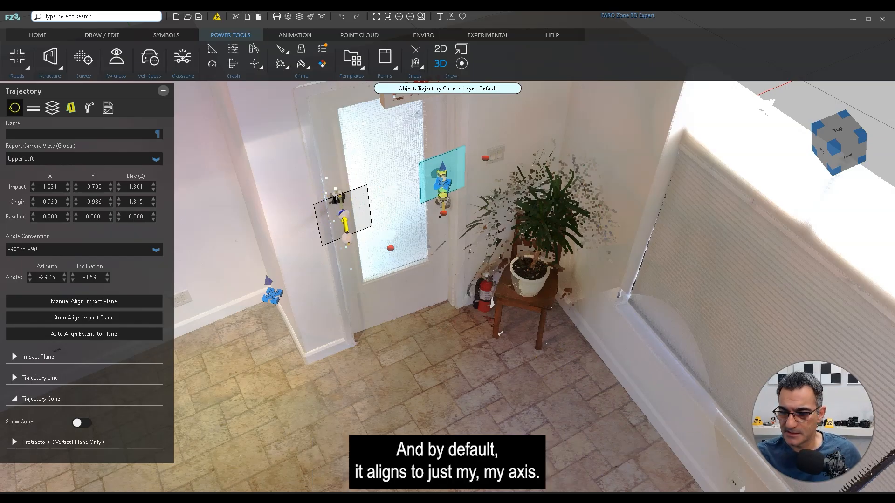
{"action": "scroll", "coordinate": [487, 320], "scroll_direction": "down", "scroll_amount": 10}
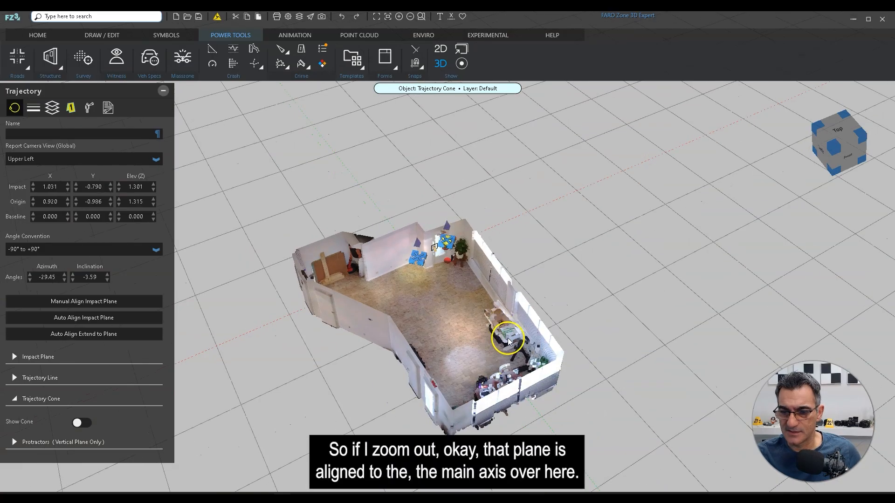
{"action": "scroll", "coordinate": [498, 325], "scroll_direction": "down", "scroll_amount": 3}
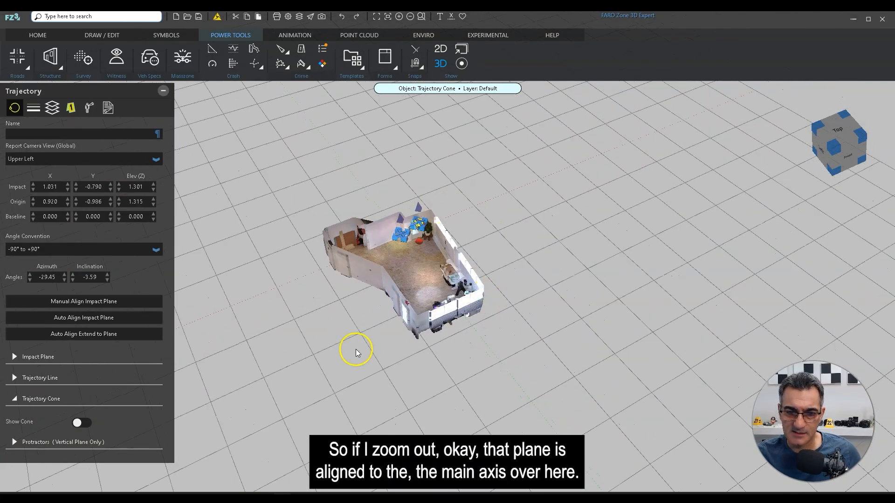
{"action": "scroll", "coordinate": [506, 251], "scroll_direction": "up", "scroll_amount": 2}
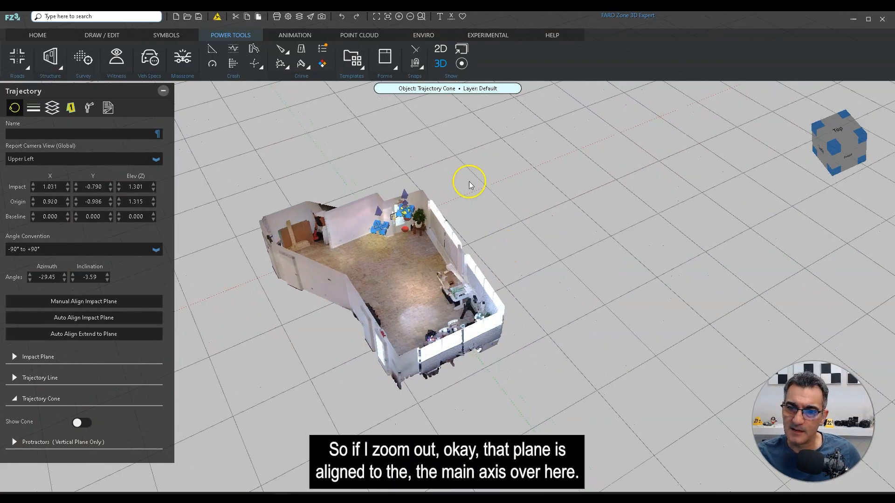
{"action": "scroll", "coordinate": [488, 177], "scroll_direction": "up", "scroll_amount": 4}
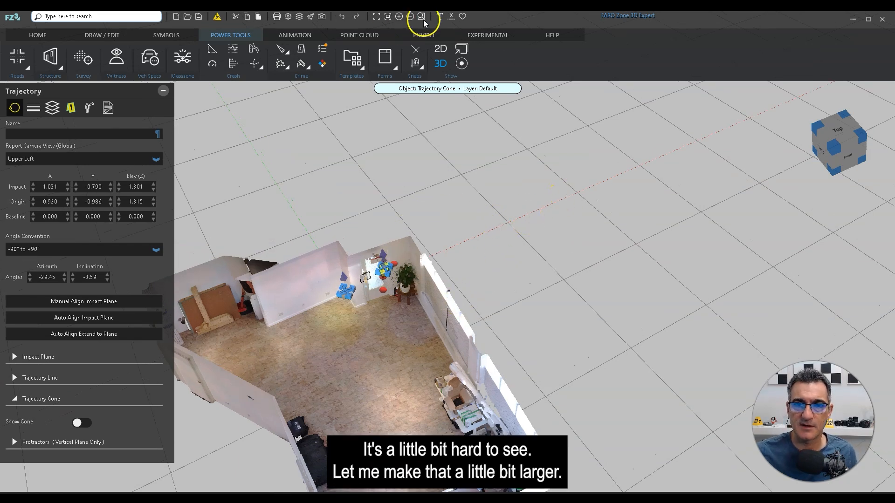
Step: Slightly increase the ground plane's axis thickness and compare the thicker axes with the impact planes at the door
{"action": "left_click", "coordinate": [421, 39]}
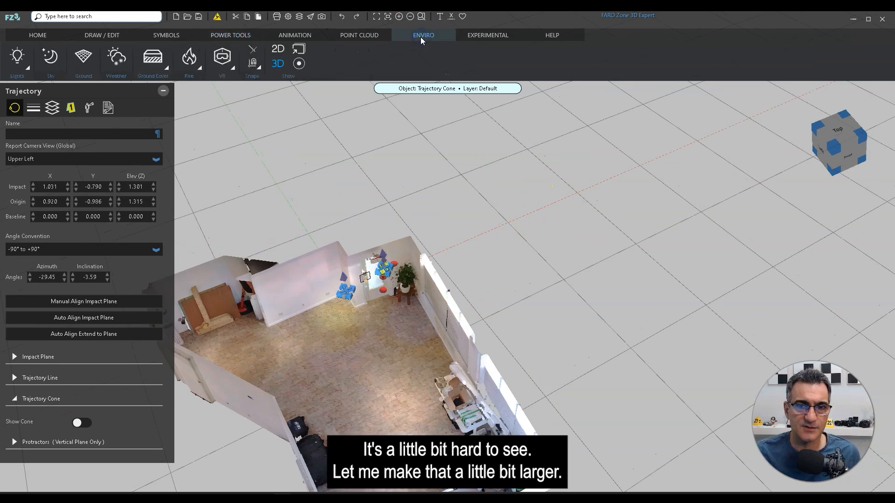
{"action": "left_click", "coordinate": [83, 57]}
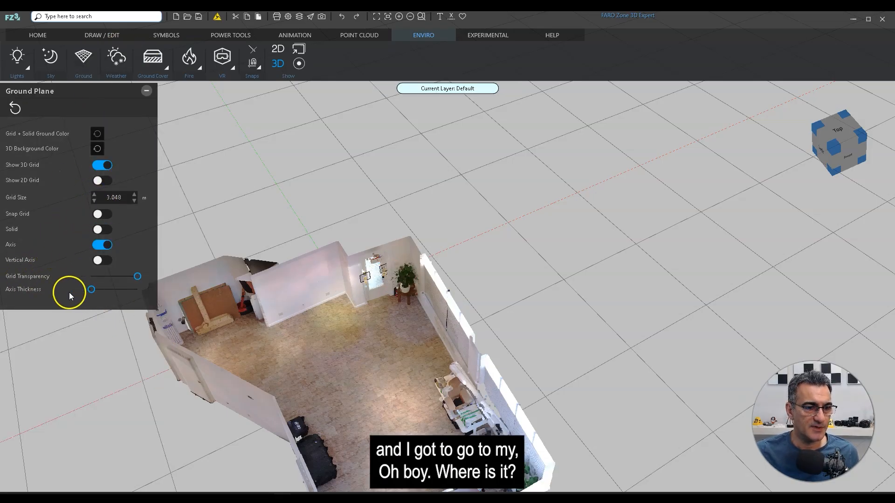
{"action": "left_click_drag", "start_coordinate": [92, 290], "coordinate": [97, 290]}
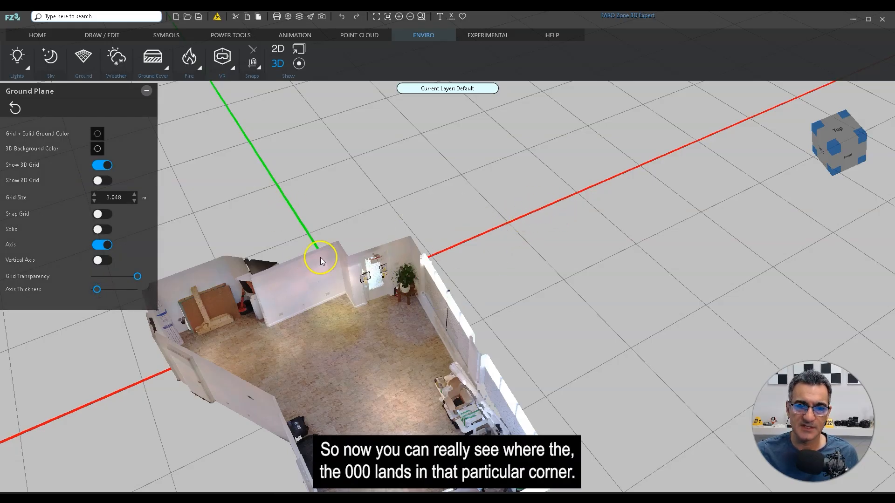
{"action": "left_click_drag", "start_coordinate": [421, 328], "coordinate": [484, 337]}
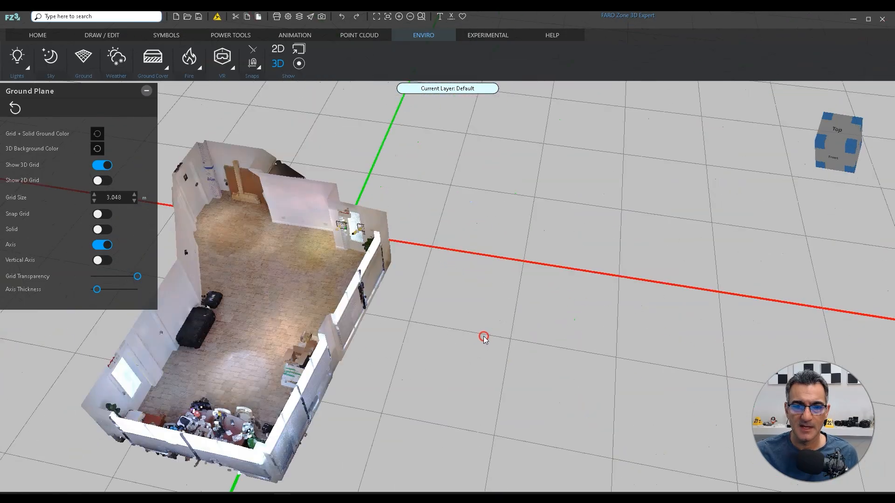
{"action": "scroll", "coordinate": [355, 233], "scroll_direction": "up", "scroll_amount": 8}
{"action": "scroll", "coordinate": [418, 280], "scroll_direction": "down", "scroll_amount": 8}
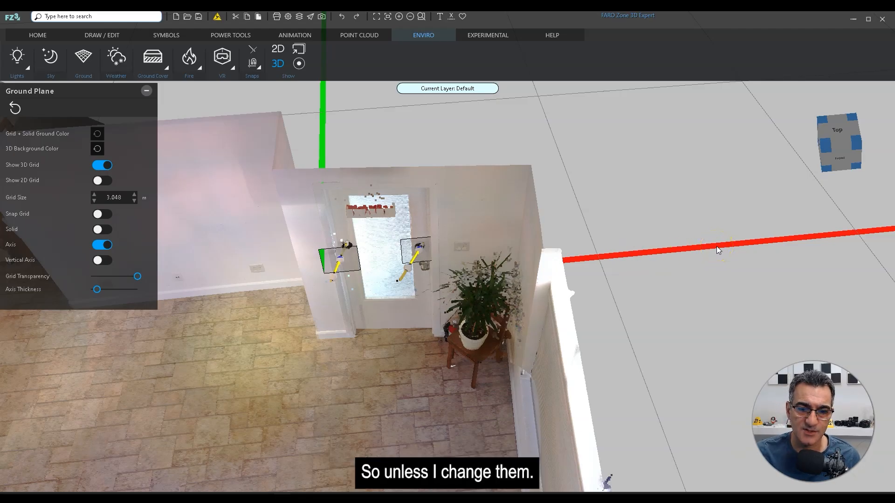
{"action": "key", "text": "Escape"}
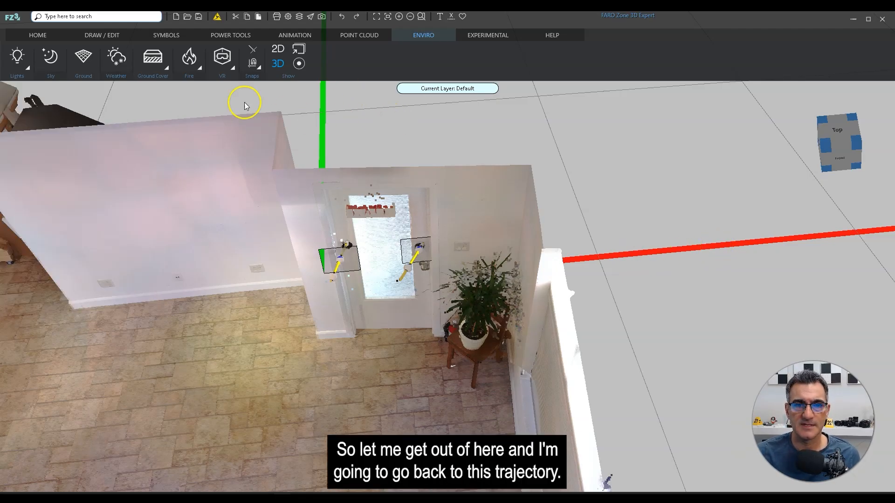
Step: Extend the hinge-side trajectory's origin end along its line across the room to about X -1.23, Y -5.80, elevation 1.49 m
{"action": "left_click", "coordinate": [33, 37]}
{"action": "left_click_drag", "start_coordinate": [216, 382], "coordinate": [281, 370]}
{"action": "middle_click_drag", "start_coordinate": [361, 309], "coordinate": [310, 256]}
{"action": "scroll", "coordinate": [279, 272], "scroll_direction": "up", "scroll_amount": 5}
{"action": "middle_click_drag", "start_coordinate": [206, 289], "coordinate": [296, 301]}
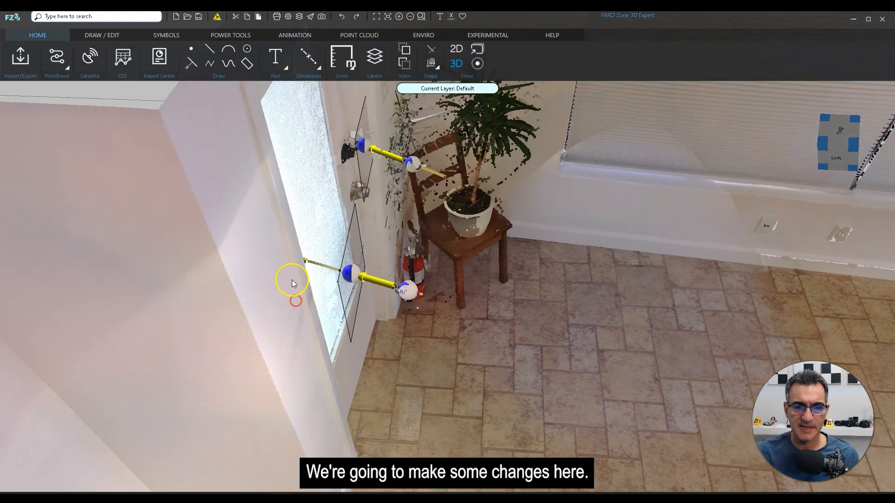
{"action": "scroll", "coordinate": [356, 292], "scroll_direction": "up", "scroll_amount": 3}
{"action": "left_click", "coordinate": [353, 298]}
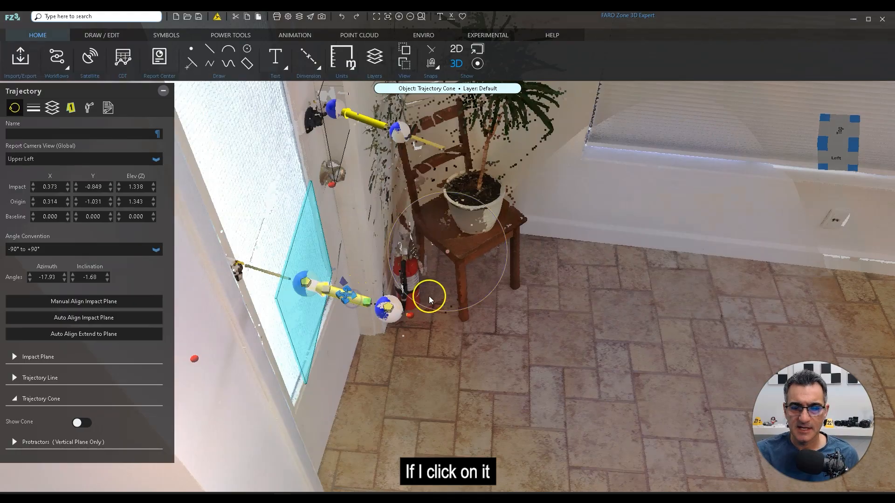
{"action": "left_click_drag", "start_coordinate": [373, 329], "coordinate": [312, 296]}
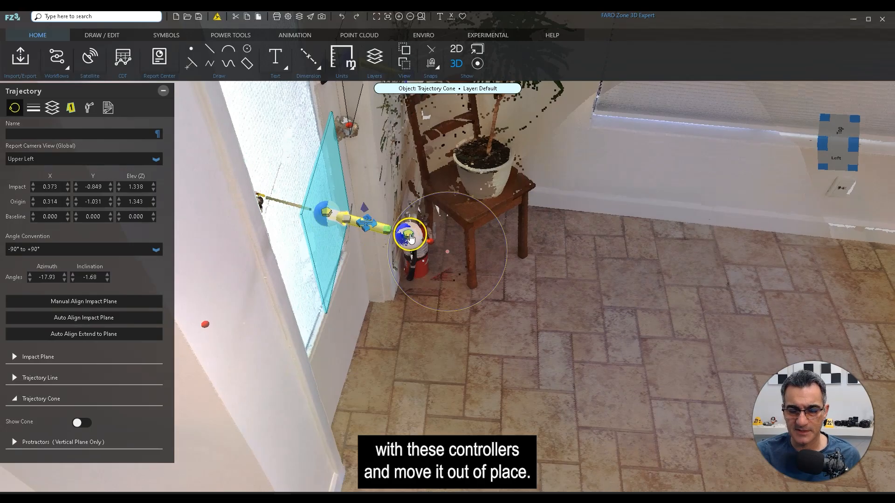
{"action": "left_click_drag", "start_coordinate": [371, 234], "coordinate": [773, 306]}
{"action": "scroll", "coordinate": [544, 271], "scroll_direction": "down", "scroll_amount": 5}
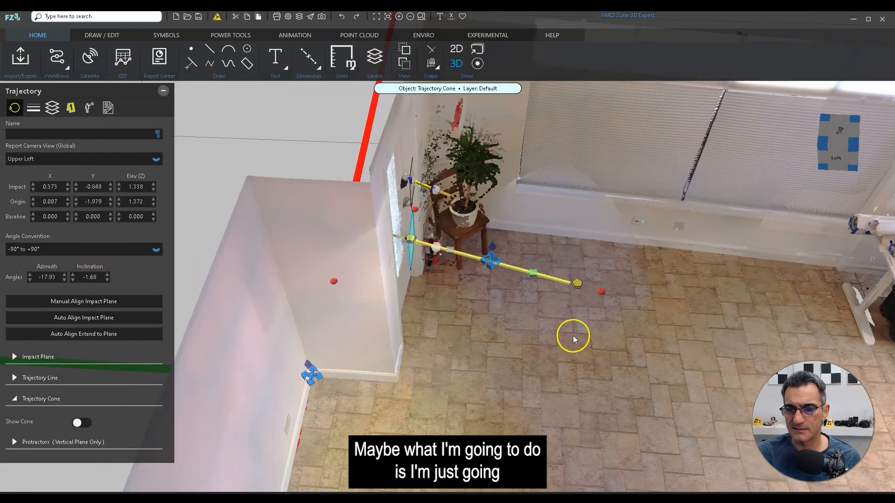
{"action": "scroll", "coordinate": [419, 262], "scroll_direction": "down", "scroll_amount": 5}
{"action": "left_click_drag", "start_coordinate": [410, 244], "coordinate": [588, 281]}
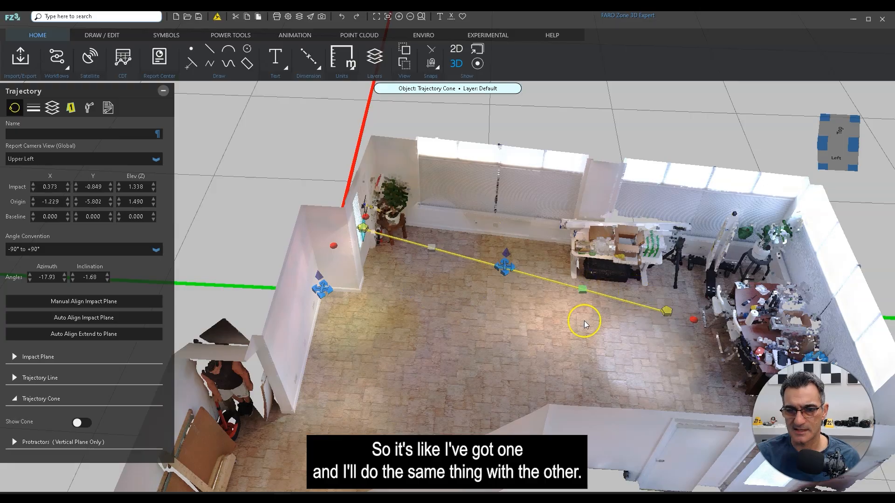
Step: Extend the origin end of the trajectory above the door knob along its line to about X -0.88, Y -4.17, elevation 1.54 m
{"action": "right_click_drag", "start_coordinate": [399, 300], "coordinate": [379, 249]}
{"action": "scroll", "coordinate": [379, 248], "scroll_direction": "up", "scroll_amount": 4}
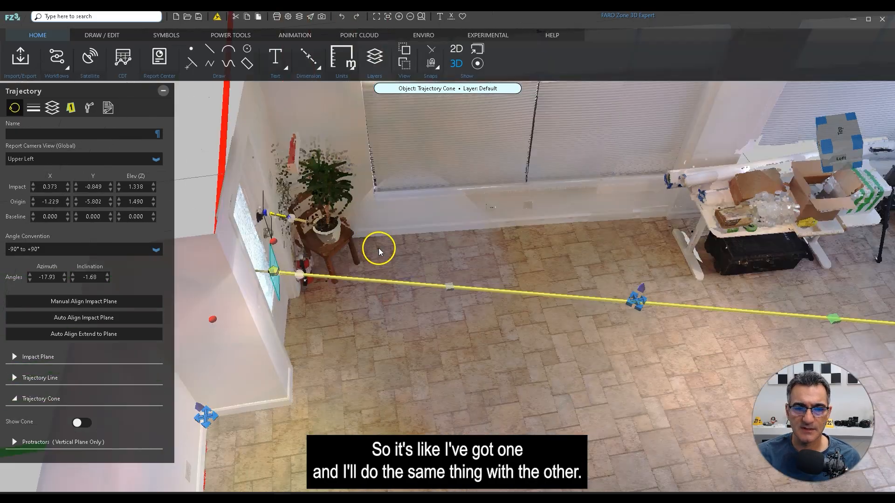
{"action": "scroll", "coordinate": [379, 249], "scroll_direction": "up", "scroll_amount": 3}
{"action": "middle_click_drag", "start_coordinate": [309, 254], "coordinate": [529, 320]}
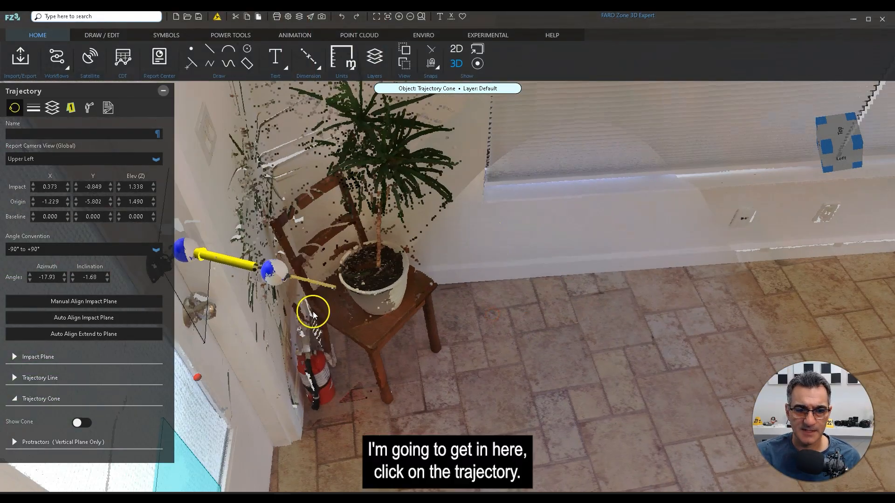
{"action": "left_click", "coordinate": [233, 263]}
{"action": "left_click_drag", "start_coordinate": [275, 271], "coordinate": [866, 367]}
{"action": "scroll", "coordinate": [535, 276], "scroll_direction": "down", "scroll_amount": 4}
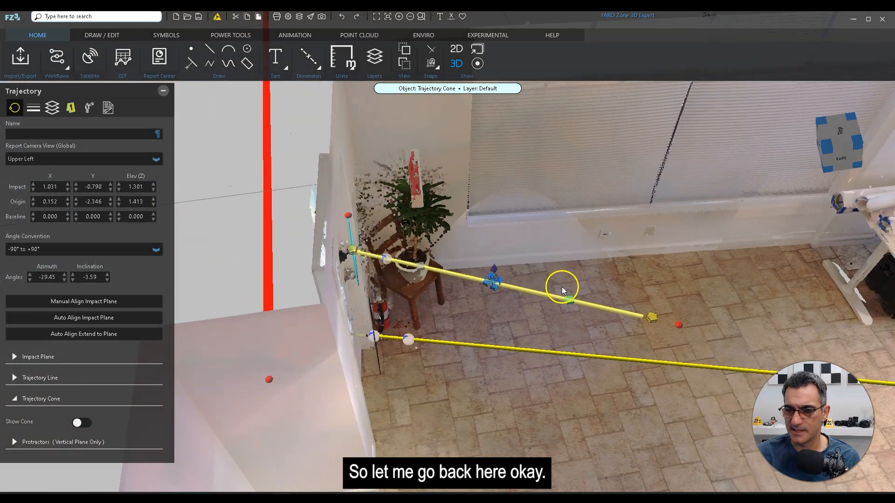
{"action": "scroll", "coordinate": [556, 294], "scroll_direction": "down", "scroll_amount": 2}
{"action": "left_click_drag", "start_coordinate": [543, 292], "coordinate": [755, 335]}
Step: Examine both extended trajectories and compare their impact planes with the door and the wall along the red axis
{"action": "middle_click_drag", "start_coordinate": [513, 377], "coordinate": [392, 329]}
{"action": "right_click_drag", "start_coordinate": [441, 359], "coordinate": [405, 344]}
{"action": "middle_click_drag", "start_coordinate": [281, 306], "coordinate": [518, 402]}
{"action": "right_click_drag", "start_coordinate": [518, 401], "coordinate": [522, 386]}
{"action": "right_click_drag", "start_coordinate": [458, 348], "coordinate": [454, 332]}
{"action": "middle_click_drag", "start_coordinate": [419, 254], "coordinate": [440, 350]}
{"action": "scroll", "coordinate": [410, 359], "scroll_direction": "up", "scroll_amount": 4}
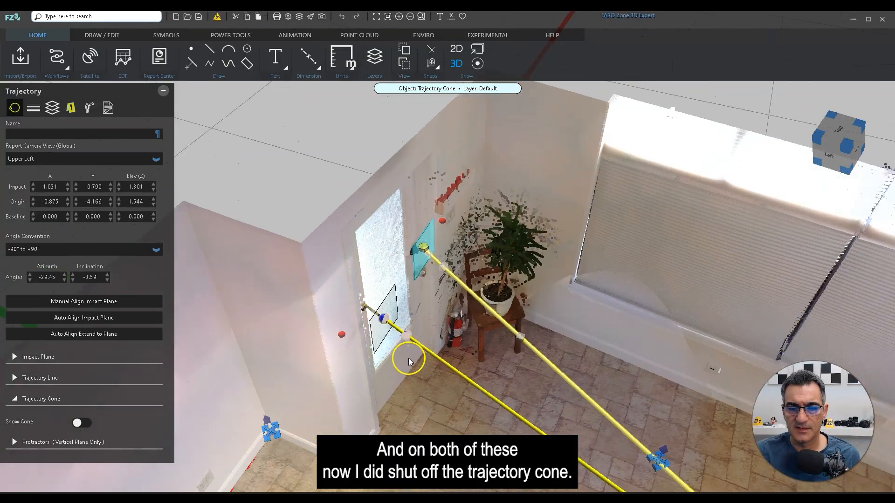
{"action": "right_click_drag", "start_coordinate": [444, 328], "coordinate": [420, 330]}
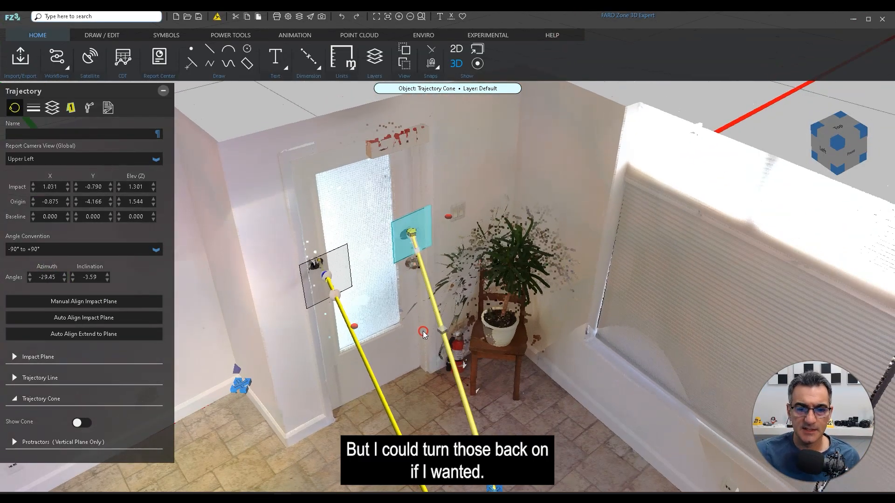
{"action": "middle_click_drag", "start_coordinate": [421, 327], "coordinate": [471, 327]}
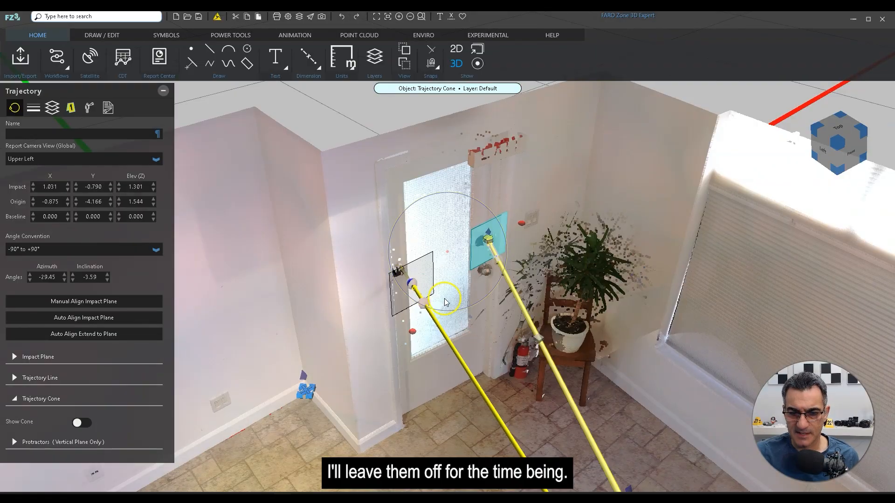
{"action": "scroll", "coordinate": [423, 259], "scroll_direction": "up", "scroll_amount": 4}
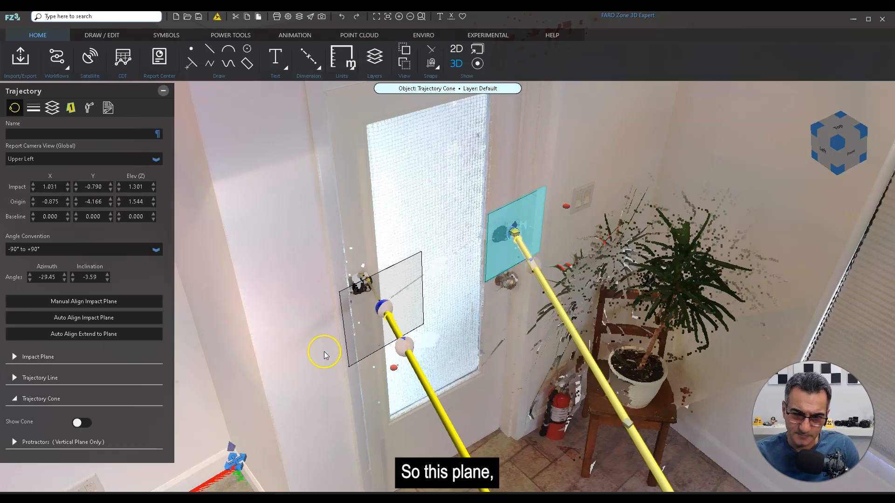
{"action": "middle_click_drag", "start_coordinate": [325, 352], "coordinate": [411, 296]}
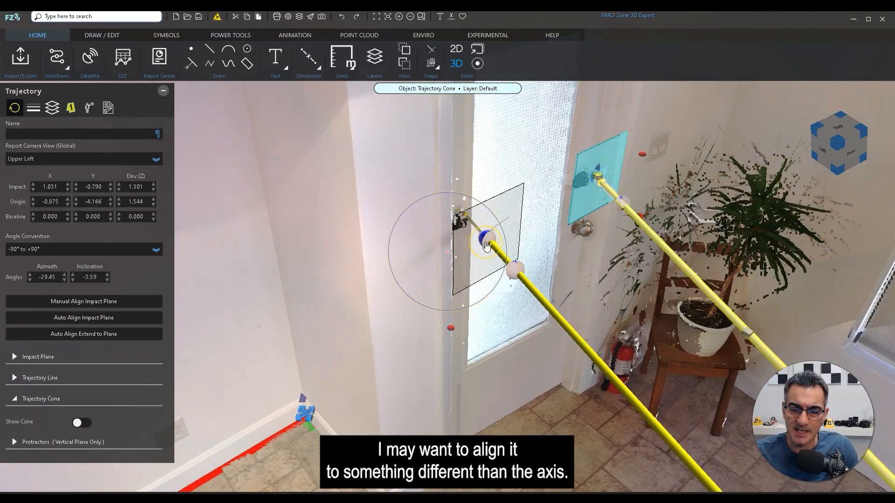
{"action": "middle_click_drag", "start_coordinate": [252, 286], "coordinate": [368, 261]}
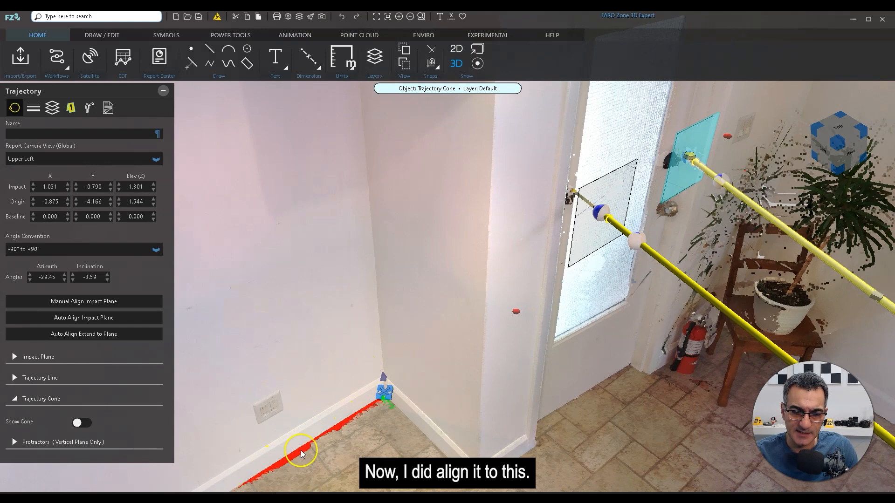
{"action": "middle_click_drag", "start_coordinate": [317, 414], "coordinate": [325, 295]}
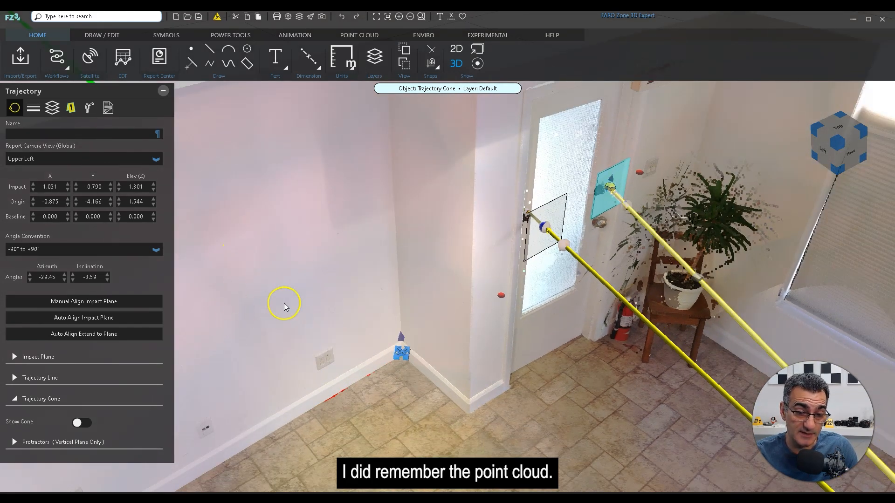
{"action": "middle_click_drag", "start_coordinate": [269, 429], "coordinate": [356, 374]}
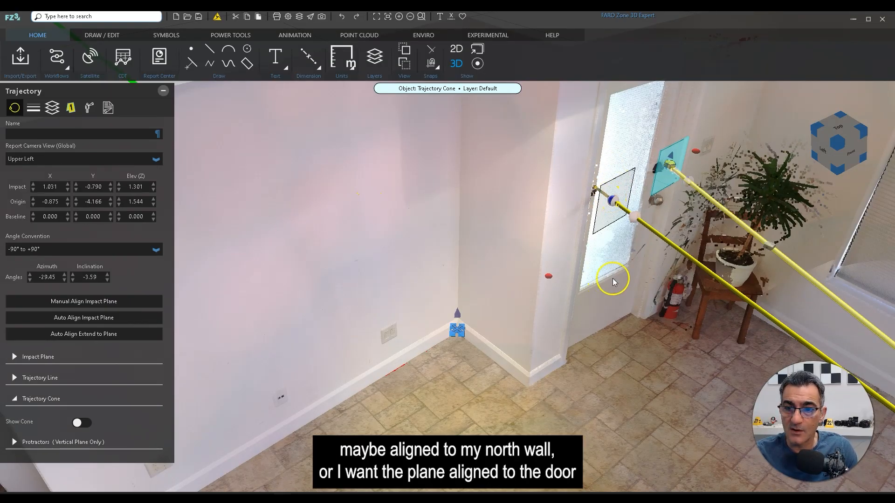
Step: Auto-align and extend the hinge-side trajectory's impact plane to the door, picking three points down the door's hinge-side surface beside the glass
{"action": "middle_click_drag", "start_coordinate": [612, 282], "coordinate": [528, 334]}
{"action": "right_click_drag", "start_coordinate": [528, 334], "coordinate": [495, 330]}
{"action": "scroll", "coordinate": [521, 250], "scroll_direction": "up", "scroll_amount": 2}
{"action": "scroll", "coordinate": [520, 248], "scroll_direction": "up", "scroll_amount": 2}
{"action": "middle_click_drag", "start_coordinate": [522, 254], "coordinate": [418, 247]}
{"action": "right_click_drag", "start_coordinate": [506, 271], "coordinate": [500, 266]}
{"action": "right_click_drag", "start_coordinate": [601, 271], "coordinate": [594, 262]}
{"action": "scroll", "coordinate": [539, 263], "scroll_direction": "up", "scroll_amount": 3}
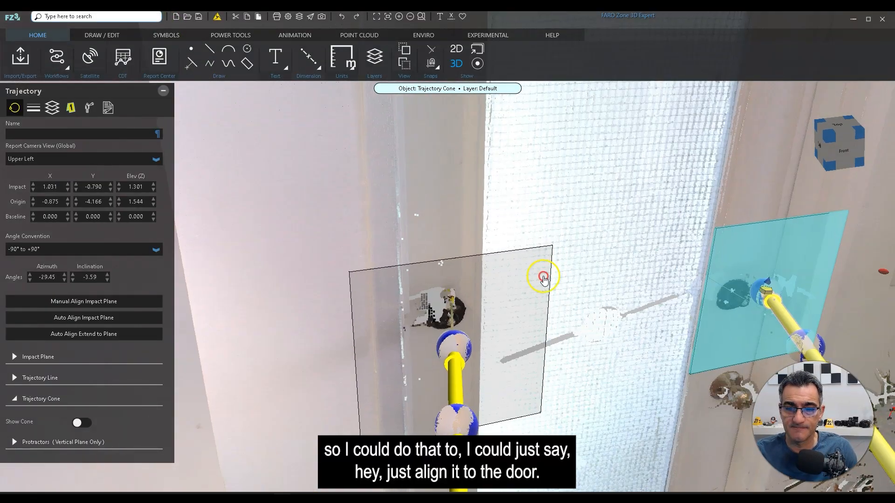
{"action": "middle_click_drag", "start_coordinate": [543, 277], "coordinate": [539, 340]}
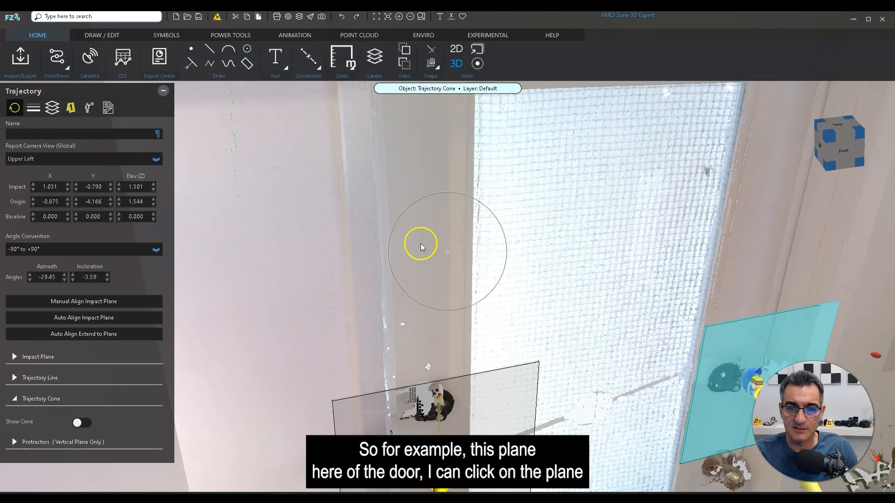
{"action": "left_click", "coordinate": [465, 432]}
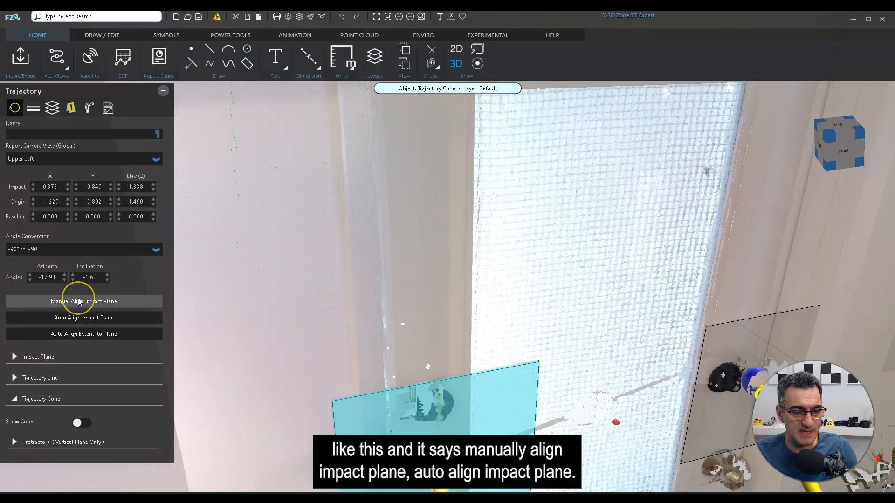
{"action": "left_click", "coordinate": [83, 320]}
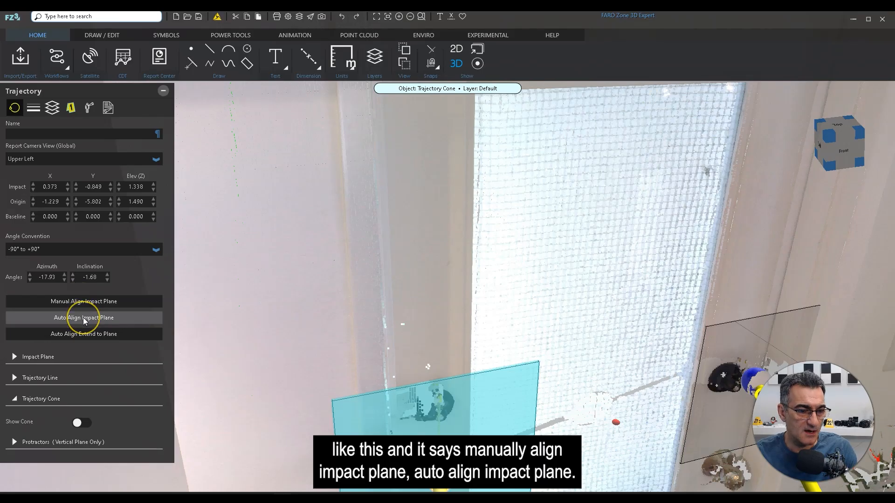
{"action": "left_click", "coordinate": [81, 340]}
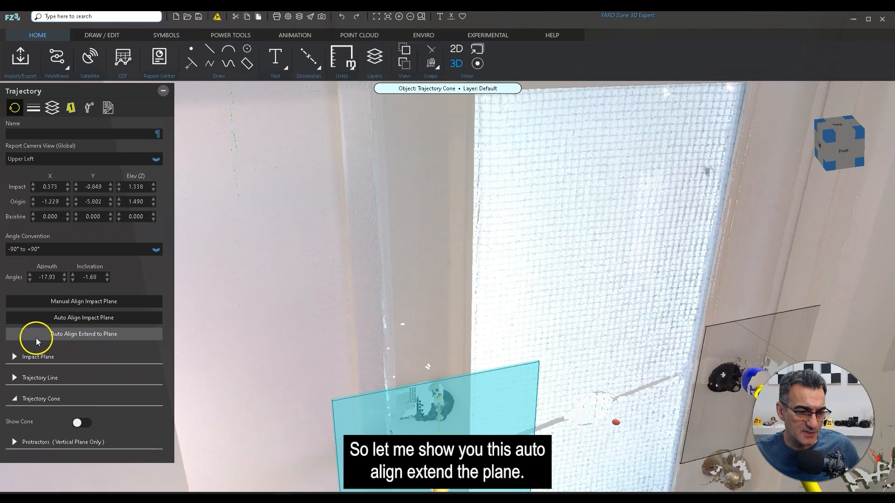
{"action": "left_click", "coordinate": [66, 334]}
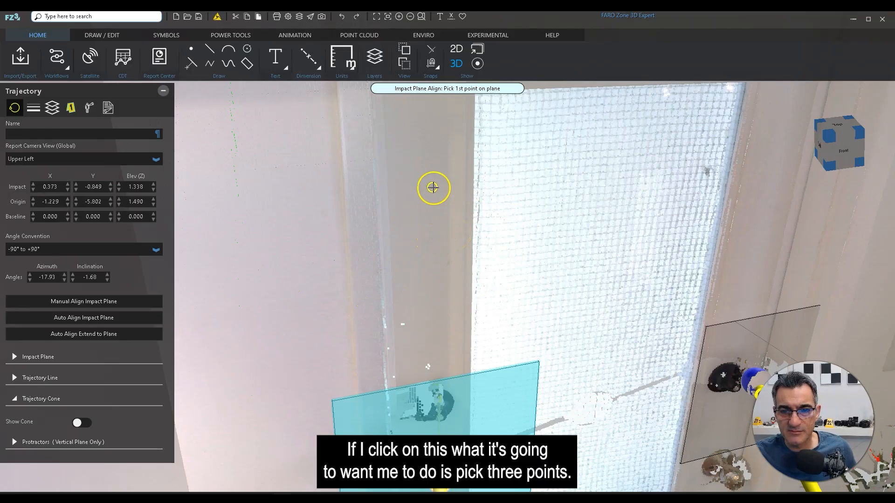
{"action": "left_click", "coordinate": [438, 173]}
{"action": "left_click", "coordinate": [442, 300]}
{"action": "left_click", "coordinate": [442, 301]}
{"action": "left_click", "coordinate": [436, 372]}
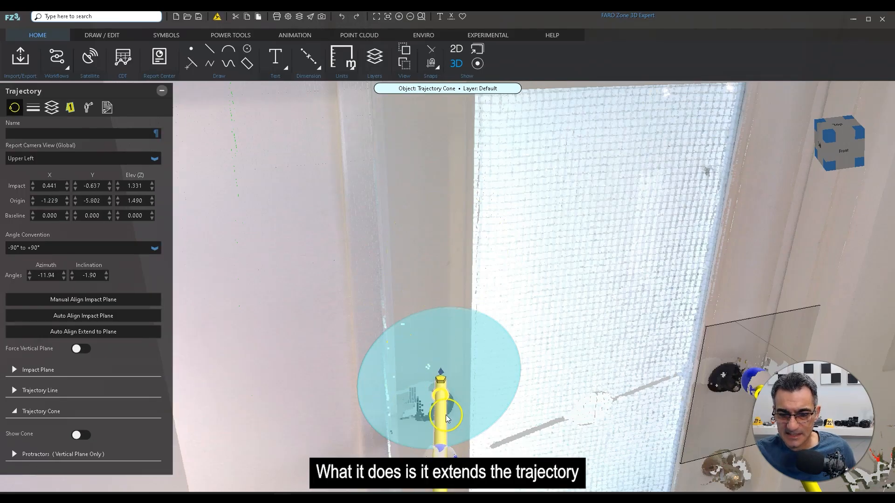
Step: Inspect the hinge-side impact plane against the door from several angles and undo its alignment
{"action": "right_click_drag", "start_coordinate": [566, 398], "coordinate": [517, 394]}
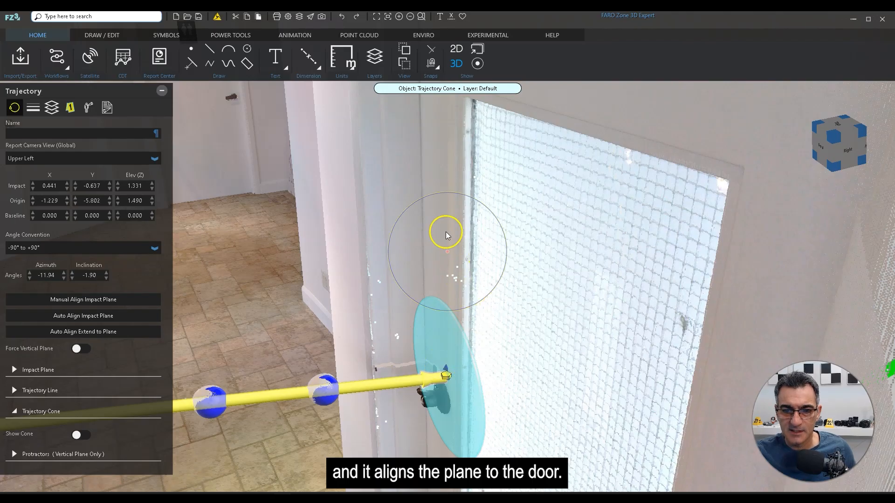
{"action": "right_click_drag", "start_coordinate": [484, 350], "coordinate": [357, 287]}
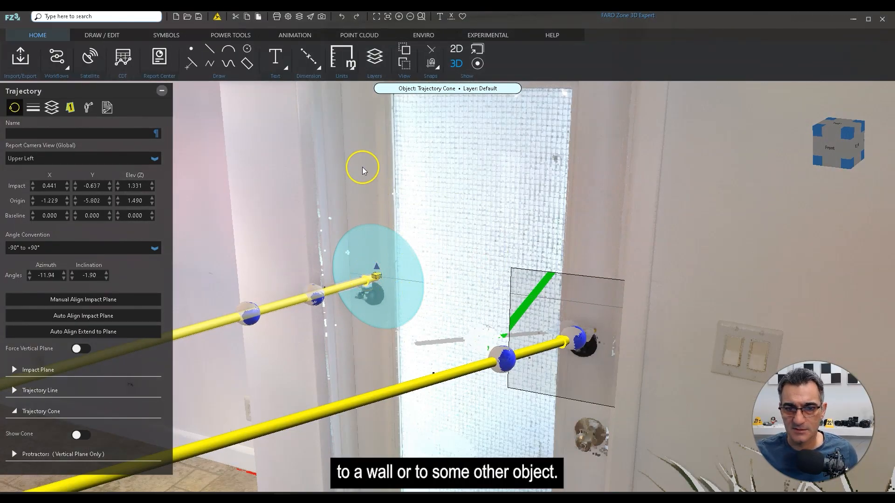
{"action": "middle_click_drag", "start_coordinate": [391, 246], "coordinate": [450, 245]}
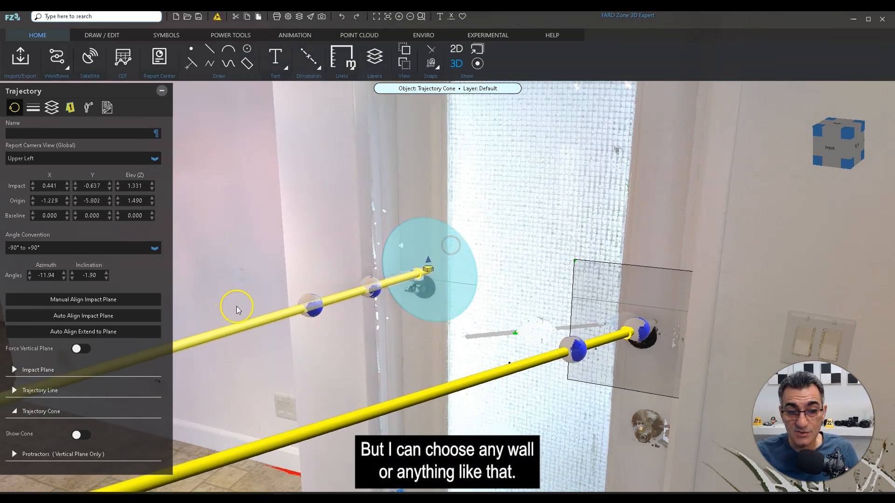
{"action": "middle_click_drag", "start_coordinate": [237, 306], "coordinate": [305, 296]}
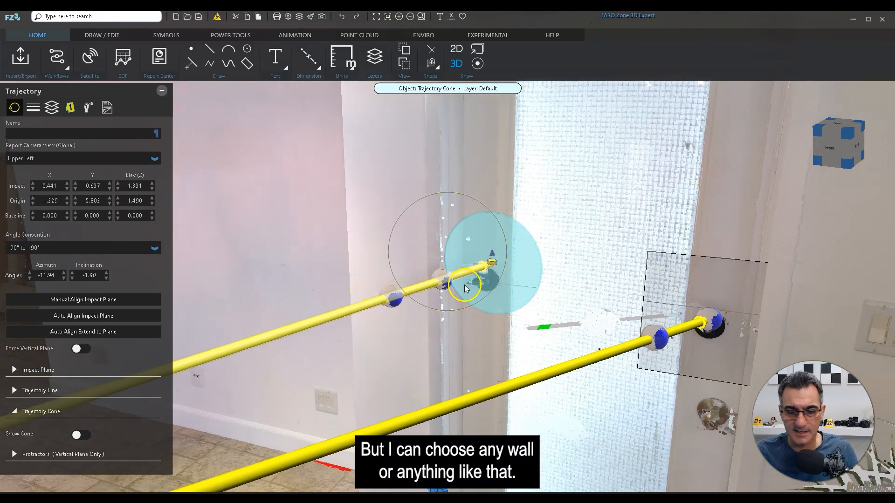
{"action": "key", "text": "ctrl+z"}
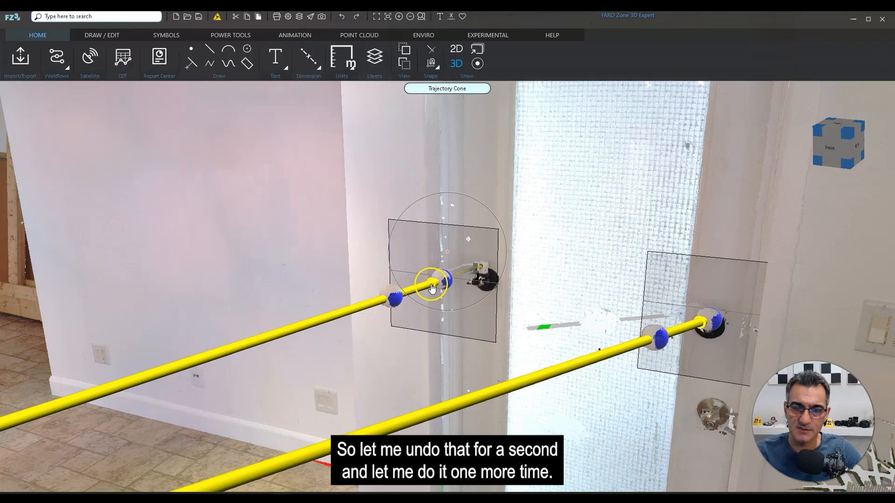
Step: Auto-align and extend the hinge-side trajectory to the plane of the adjacent side wall, using three points on that wall
{"action": "left_click", "coordinate": [463, 274]}
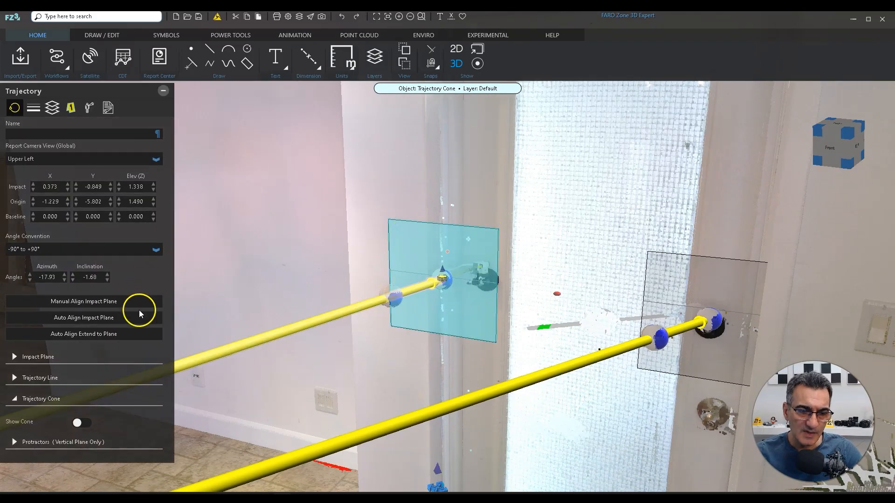
{"action": "left_click", "coordinate": [78, 334]}
{"action": "scroll", "coordinate": [296, 321], "scroll_direction": "up", "scroll_amount": 3}
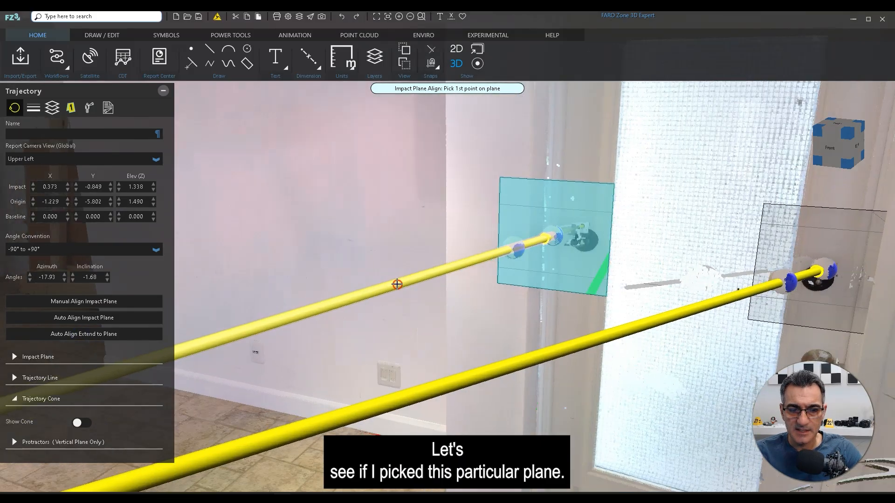
{"action": "left_click", "coordinate": [254, 244]}
{"action": "left_click", "coordinate": [209, 302]}
{"action": "left_click", "coordinate": [277, 298]}
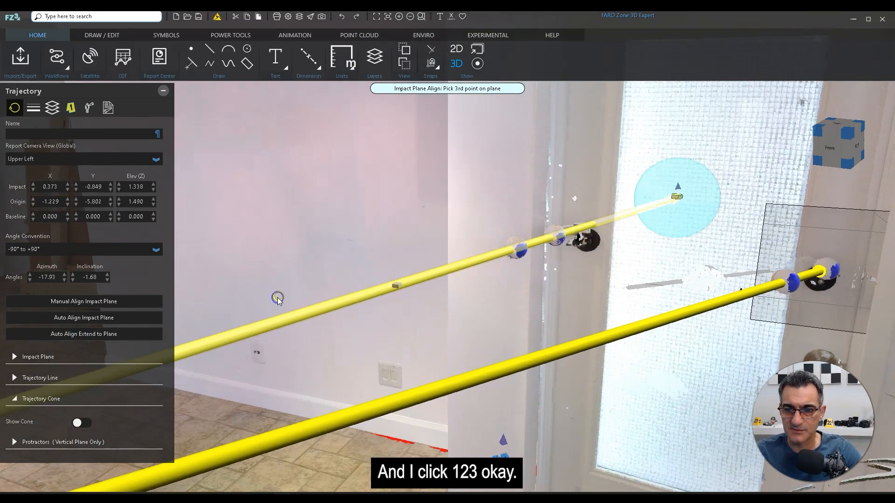
Step: Check the impact plane against the side wall and move the hinge-side trajectory's impact end back to the inner sphere's center
{"action": "right_click_drag", "start_coordinate": [605, 284], "coordinate": [537, 320]}
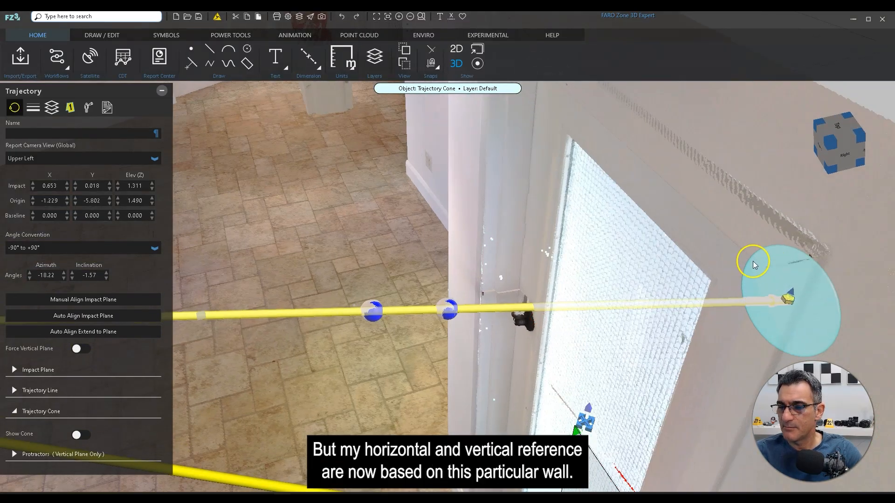
{"action": "right_click_drag", "start_coordinate": [389, 353], "coordinate": [440, 349]}
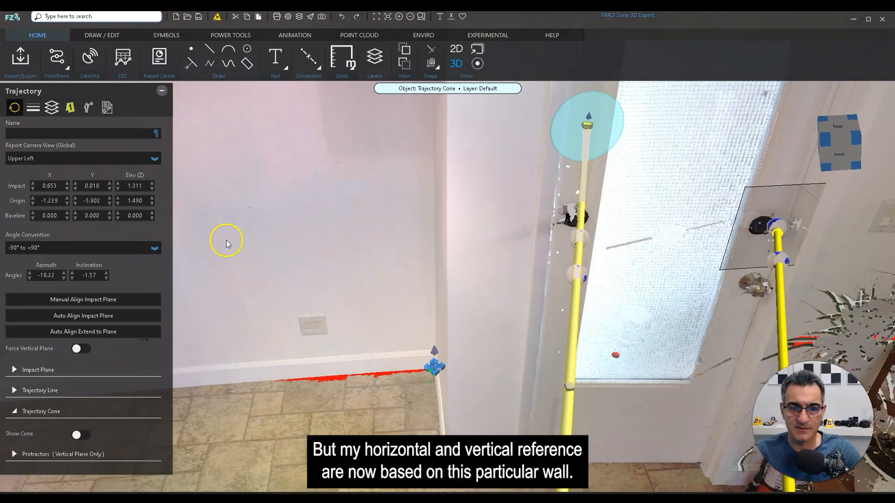
{"action": "right_click_drag", "start_coordinate": [664, 300], "coordinate": [616, 306]}
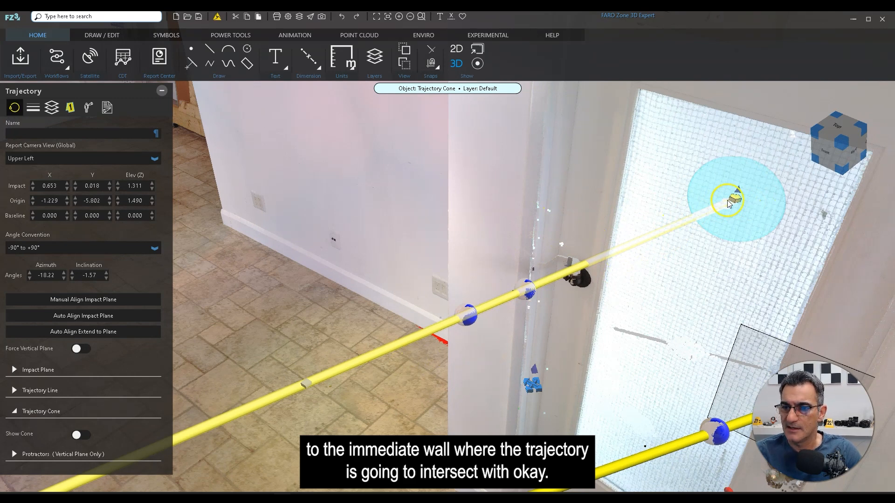
{"action": "left_click_drag", "start_coordinate": [729, 204], "coordinate": [520, 296]}
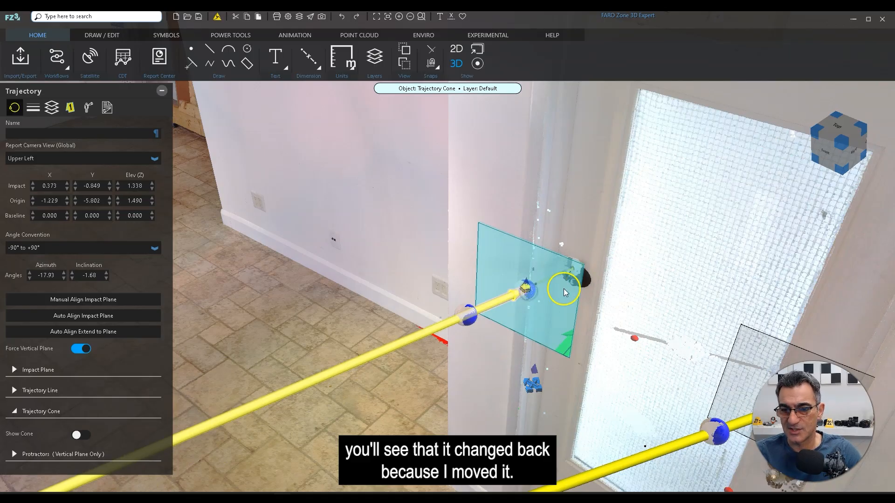
Step: Slide the whole hinge-side trajectory along its line toward the door, placing its impact at about X 0.42, Y -0.71, elevation 1.33 m
{"action": "mouse_move", "coordinate": [670, 323]}
{"action": "left_mouse_down"}
{"action": "mouse_move", "coordinate": [696, 308]}
{"action": "mouse_move", "coordinate": [656, 322]}
{"action": "mouse_move", "coordinate": [685, 322]}
{"action": "left_mouse_up"}
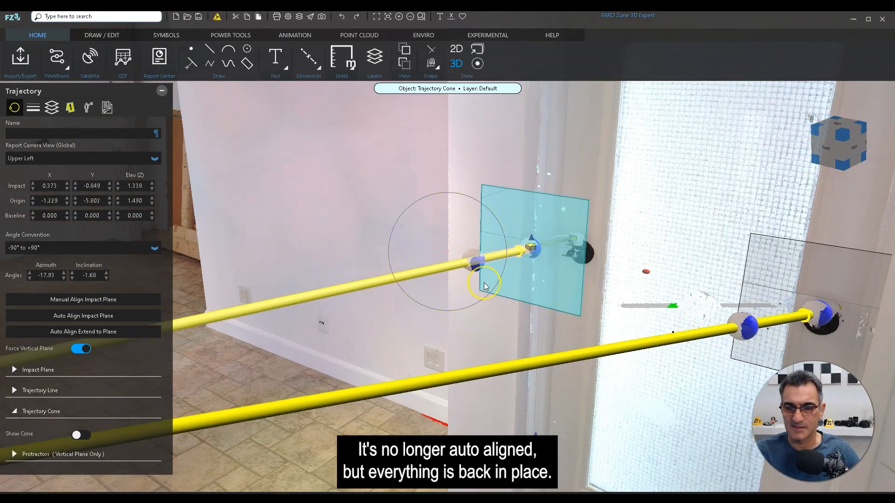
{"action": "left_click_drag", "start_coordinate": [622, 299], "coordinate": [378, 302]}
{"action": "right_click_drag", "start_coordinate": [378, 300], "coordinate": [418, 302]}
{"action": "scroll", "coordinate": [322, 289], "scroll_direction": "down", "scroll_amount": 3}
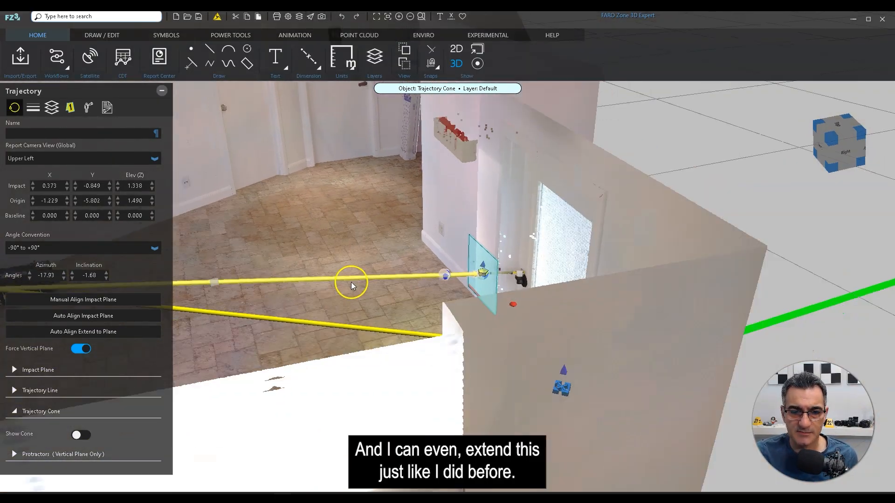
{"action": "left_click", "coordinate": [301, 279]}
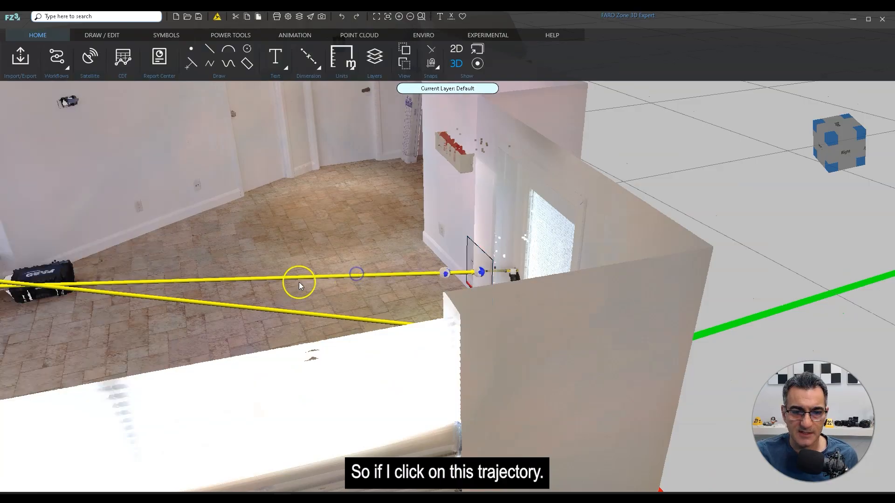
{"action": "left_click", "coordinate": [304, 279]}
{"action": "left_click", "coordinate": [236, 280]}
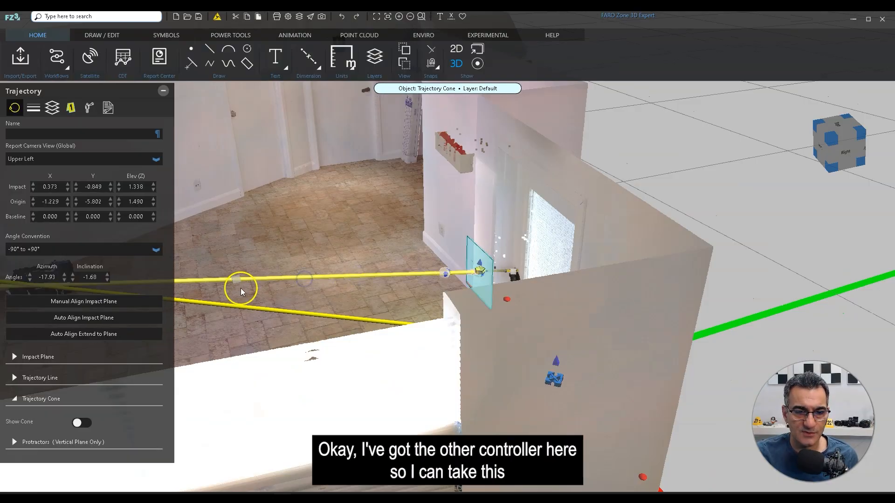
{"action": "left_click_drag", "start_coordinate": [241, 284], "coordinate": [264, 285]}
{"action": "right_click_drag", "start_coordinate": [366, 368], "coordinate": [552, 323]}
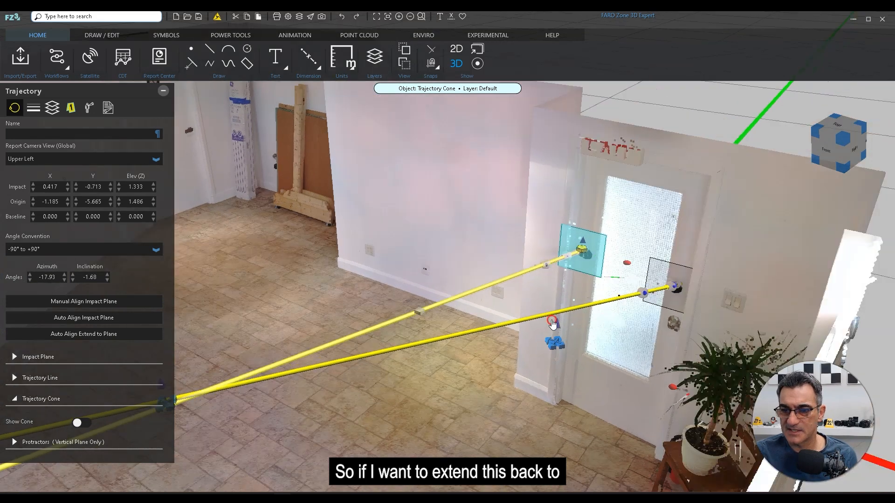
Step: Auto-align and extend the hinge-side trajectory to the door's plane, using three points on the door surface around the rod's hole
{"action": "scroll", "coordinate": [574, 274], "scroll_direction": "up", "scroll_amount": 4}
{"action": "right_click_drag", "start_coordinate": [588, 289], "coordinate": [472, 292]}
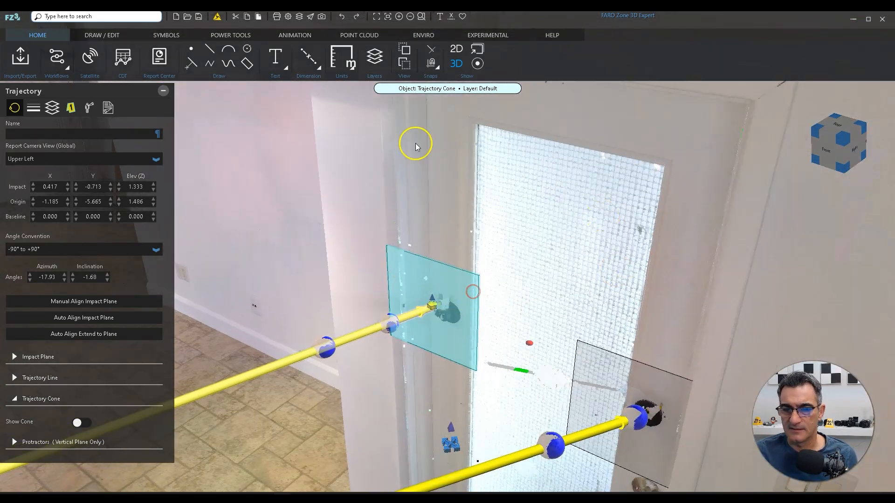
{"action": "left_click", "coordinate": [74, 319]}
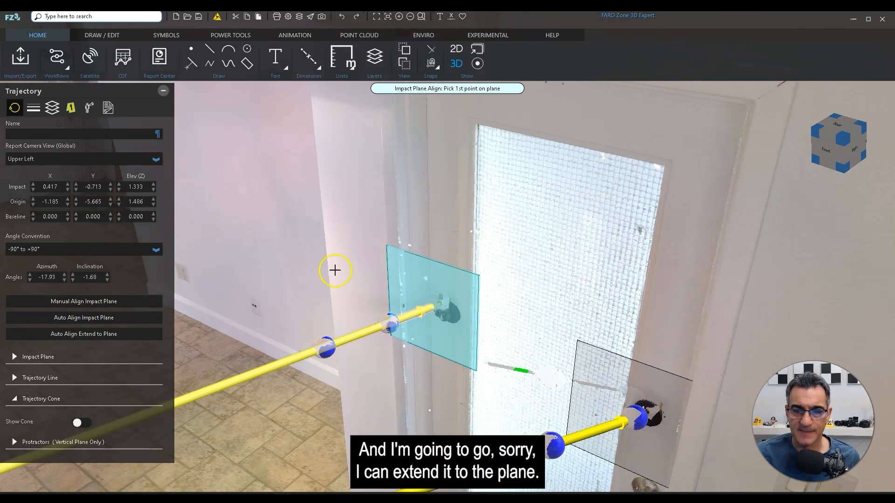
{"action": "left_click", "coordinate": [450, 170]}
{"action": "left_click", "coordinate": [436, 231]}
{"action": "left_click", "coordinate": [451, 233]}
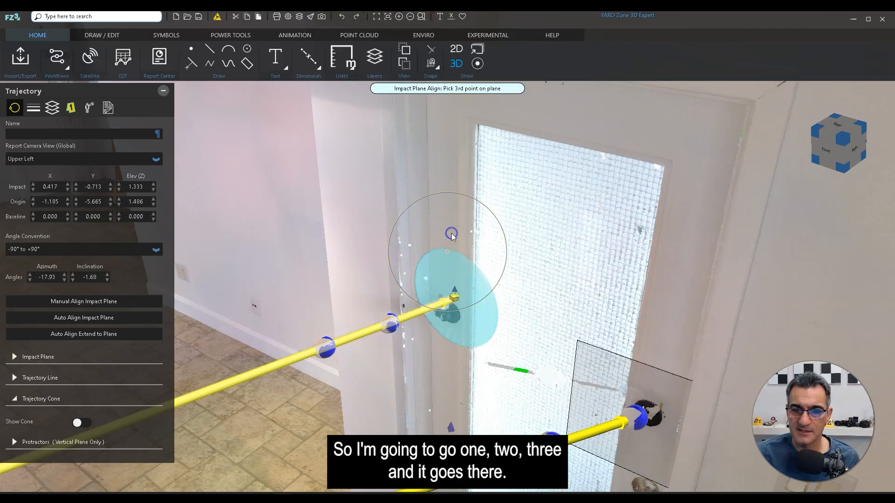
{"action": "left_click_drag", "start_coordinate": [397, 343], "coordinate": [258, 202]}
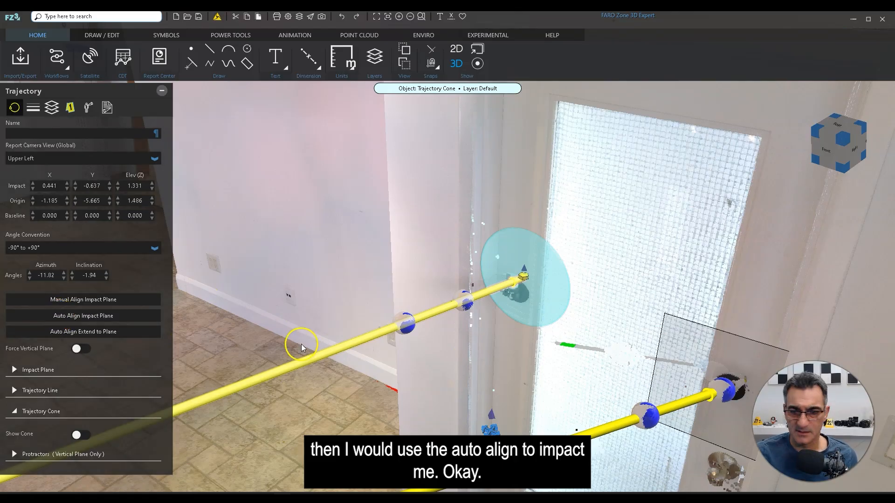
Step: Examine both trajectories' impact planes at the door, selecting the knob-side trajectory to compare its angles with the hinge-side one
{"action": "scroll", "coordinate": [389, 316], "scroll_direction": "down", "scroll_amount": 4}
{"action": "left_click_drag", "start_coordinate": [476, 362], "coordinate": [494, 325]}
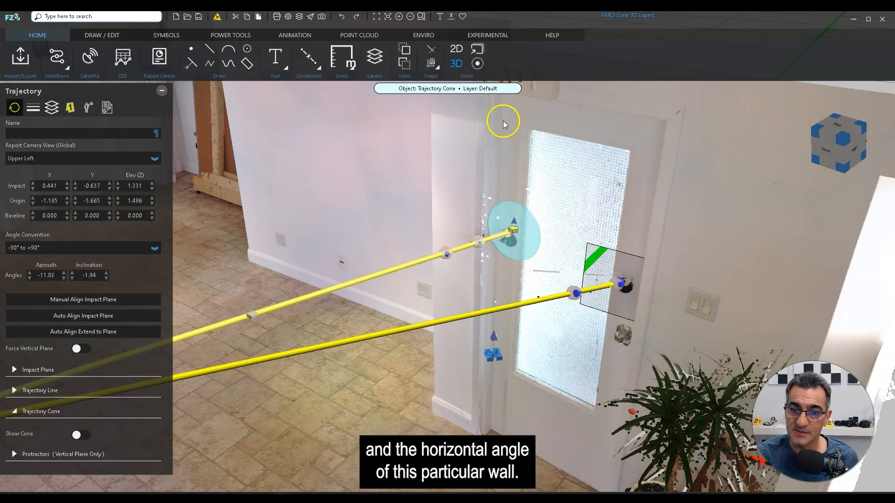
{"action": "middle_click_drag", "start_coordinate": [598, 313], "coordinate": [518, 301]}
{"action": "right_click_drag", "start_coordinate": [476, 349], "coordinate": [531, 322]}
{"action": "left_click", "coordinate": [541, 255]}
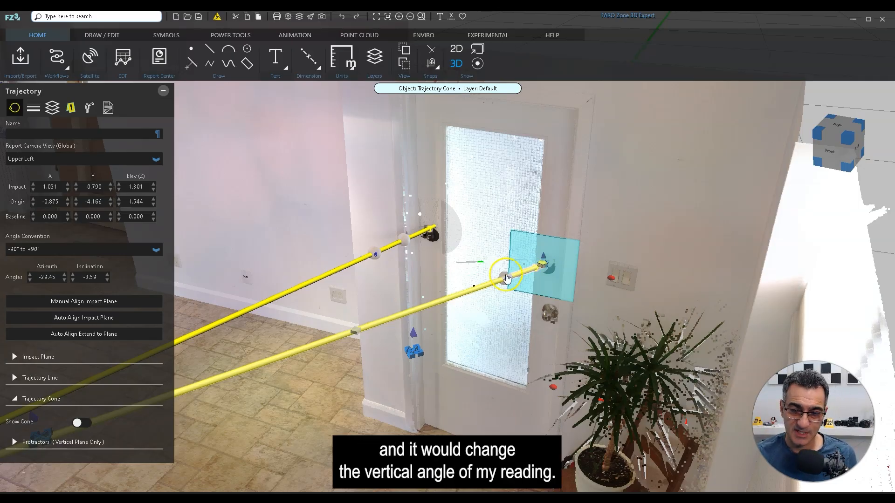
{"action": "scroll", "coordinate": [522, 306], "scroll_direction": "down", "scroll_amount": 2}
{"action": "middle_click_drag", "start_coordinate": [486, 334], "coordinate": [521, 276]}
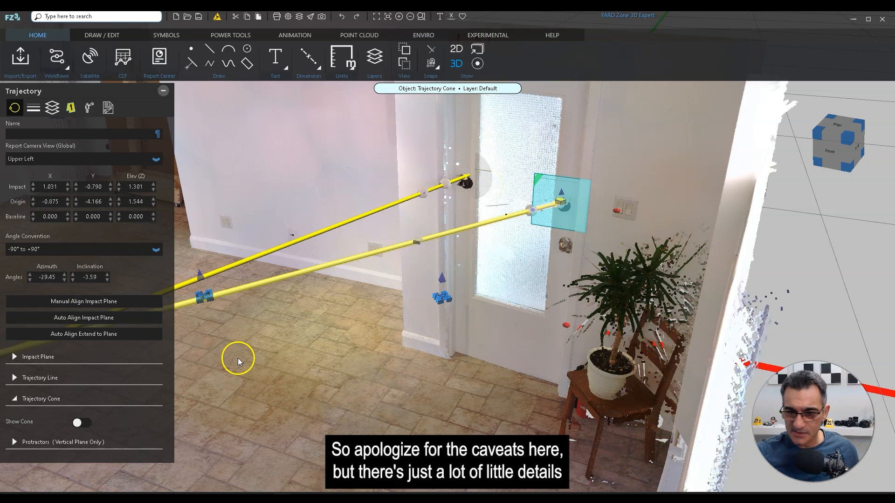
{"action": "left_click_drag", "start_coordinate": [488, 336], "coordinate": [465, 316]}
{"action": "scroll", "coordinate": [525, 262], "scroll_direction": "up", "scroll_amount": 4}
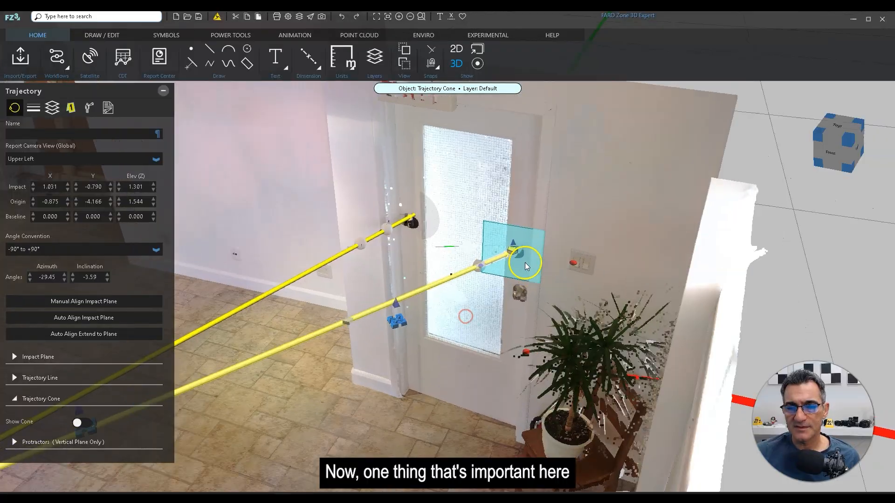
{"action": "middle_click_drag", "start_coordinate": [503, 299], "coordinate": [495, 306]}
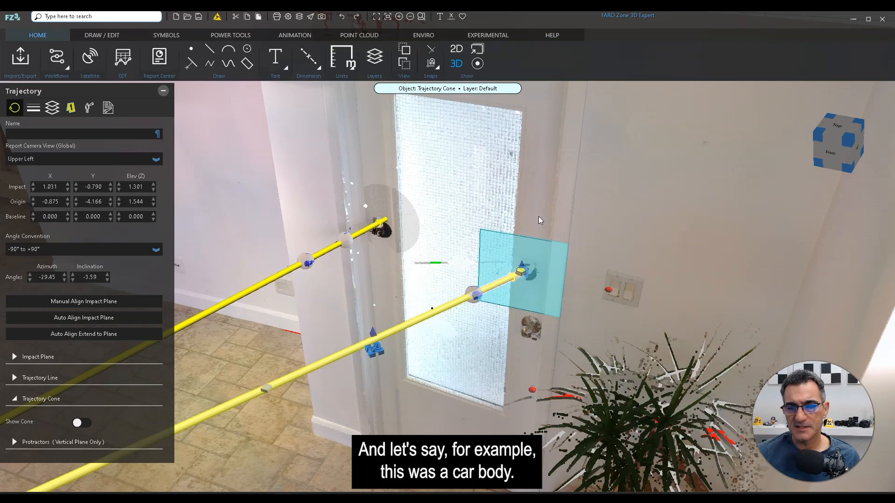
{"action": "mouse_move", "coordinate": [462, 335]}
{"action": "left_mouse_down"}
{"action": "mouse_move", "coordinate": [487, 329]}
{"action": "mouse_move", "coordinate": [497, 348]}
{"action": "left_mouse_up"}
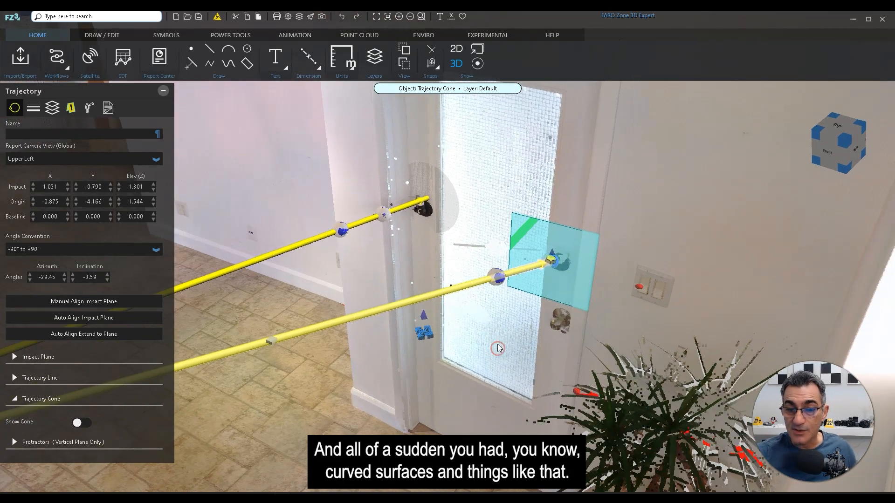
{"action": "left_click", "coordinate": [478, 343]}
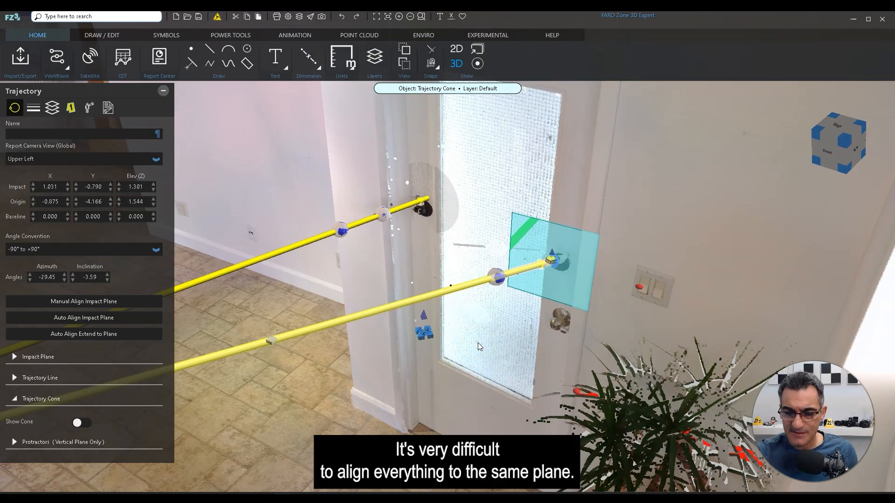
{"action": "left_click", "coordinate": [524, 264]}
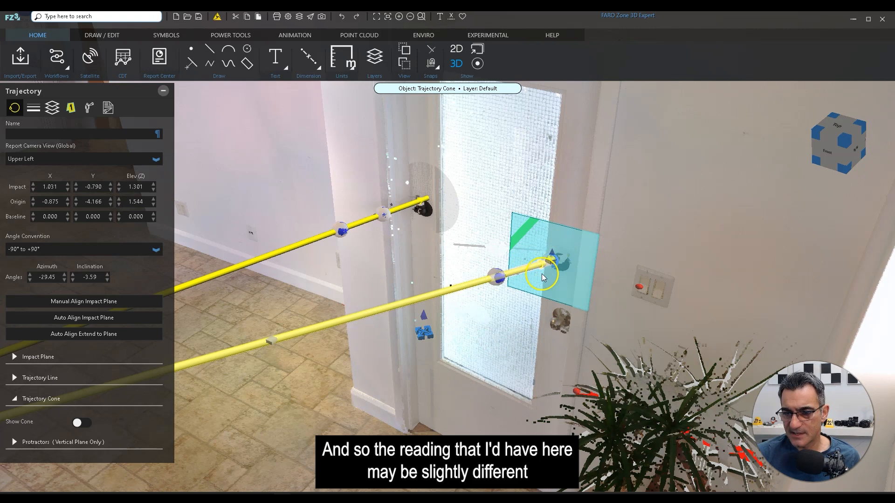
{"action": "left_click", "coordinate": [422, 204]}
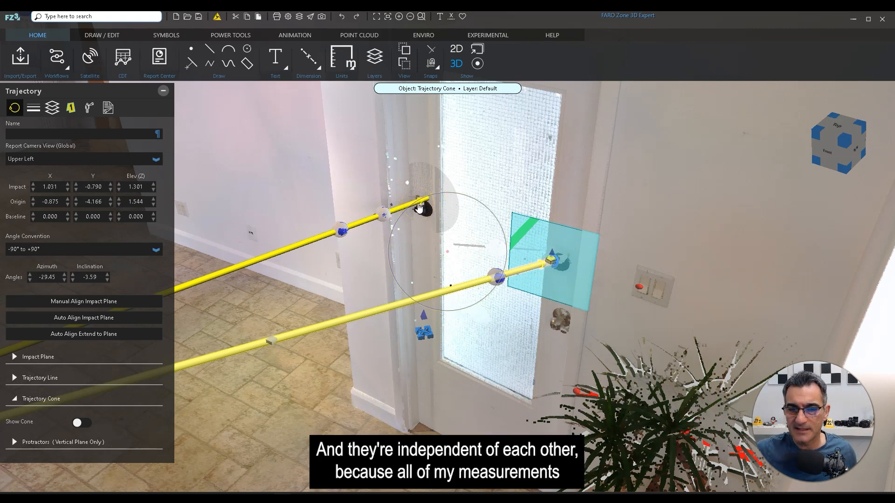
{"action": "middle_click_drag", "start_coordinate": [242, 266], "coordinate": [360, 230]}
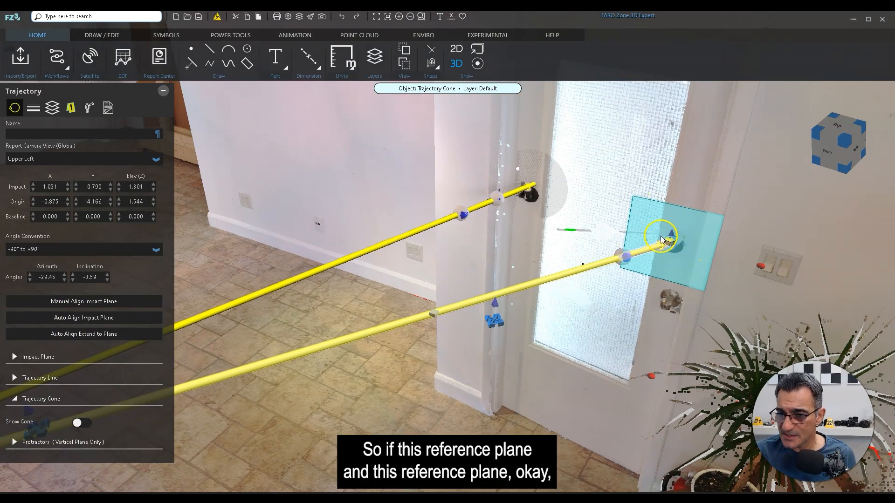
Step: Move the hinge-side trajectory's impact end back to the inner sphere's center and turn its impact plane roughly parallel to the side wall
{"action": "left_click", "coordinate": [551, 186]}
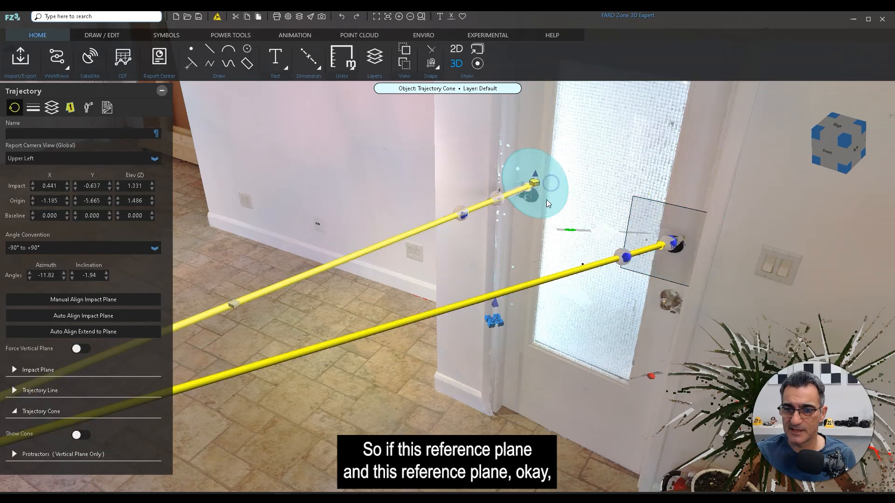
{"action": "left_click_drag", "start_coordinate": [534, 184], "coordinate": [500, 201]}
{"action": "left_click_drag", "start_coordinate": [570, 216], "coordinate": [538, 228]}
Step: Rotate the knob-side trajectory's impact plane to an azimuth of about 17.67° and compare both planes from above
{"action": "left_click", "coordinate": [659, 251]}
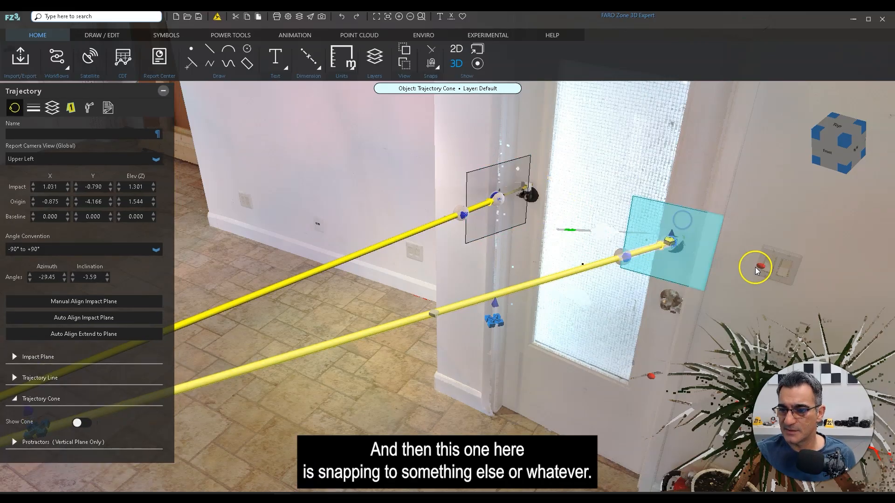
{"action": "left_click_drag", "start_coordinate": [759, 271], "coordinate": [751, 294]}
{"action": "left_click_drag", "start_coordinate": [763, 334], "coordinate": [761, 332]}
{"action": "right_click_drag", "start_coordinate": [579, 329], "coordinate": [553, 283]}
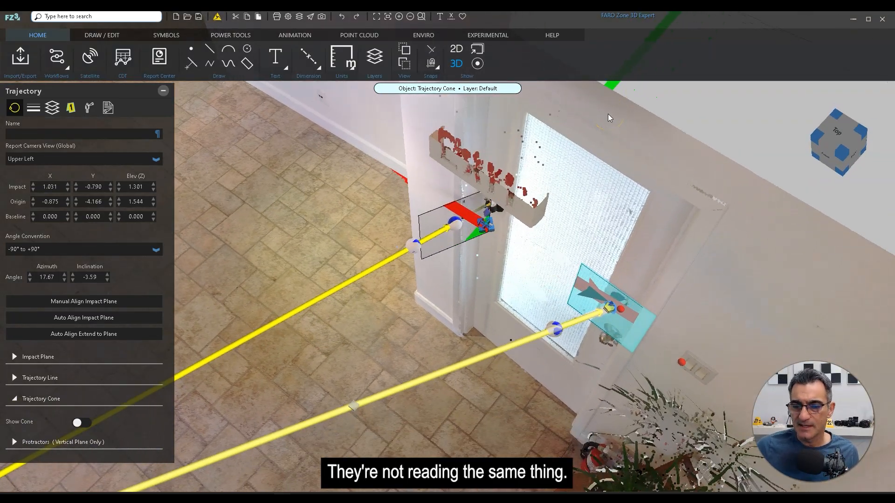
{"action": "right_click_drag", "start_coordinate": [440, 186], "coordinate": [480, 352]}
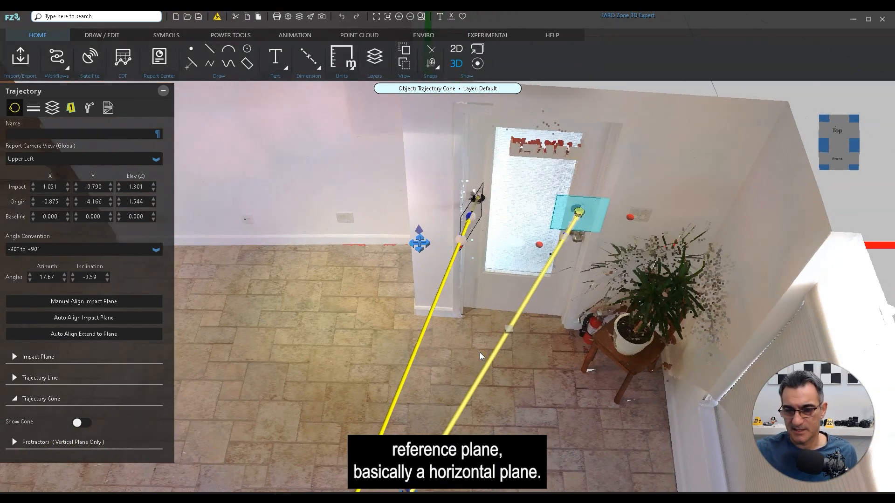
Step: Draw a reference line about 1.83 m long across the long wall beside the door, about 0.59 m above the floor
{"action": "right_click_drag", "start_coordinate": [387, 268], "coordinate": [366, 239]}
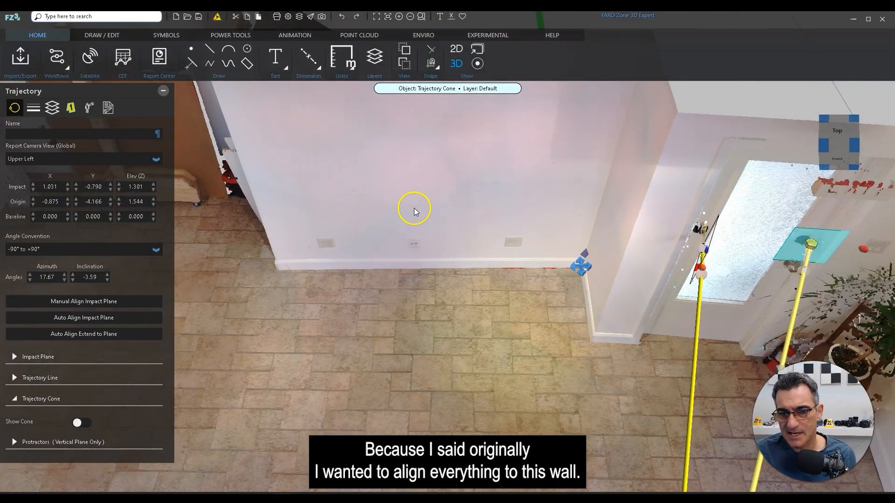
{"action": "right_click_drag", "start_coordinate": [522, 329], "coordinate": [505, 321]}
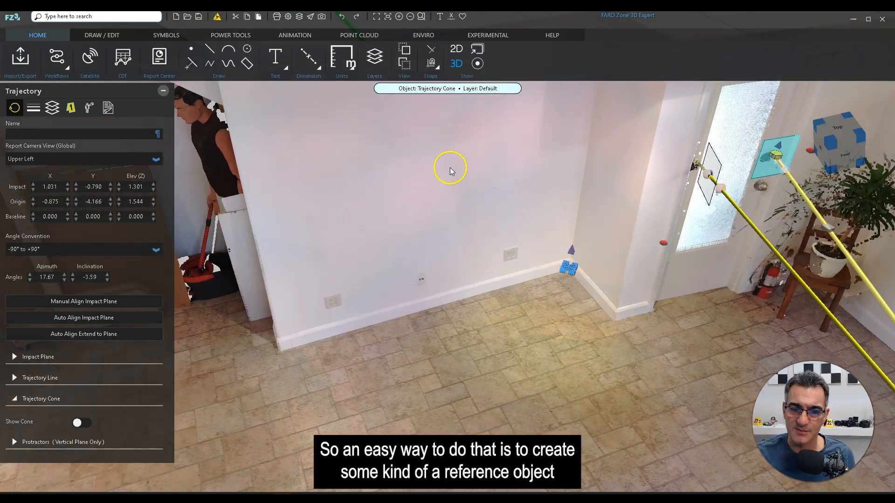
{"action": "right_click_drag", "start_coordinate": [533, 291], "coordinate": [525, 289]}
{"action": "scroll", "coordinate": [449, 253], "scroll_direction": "up", "scroll_amount": 2}
{"action": "right_click_drag", "start_coordinate": [446, 301], "coordinate": [437, 275]}
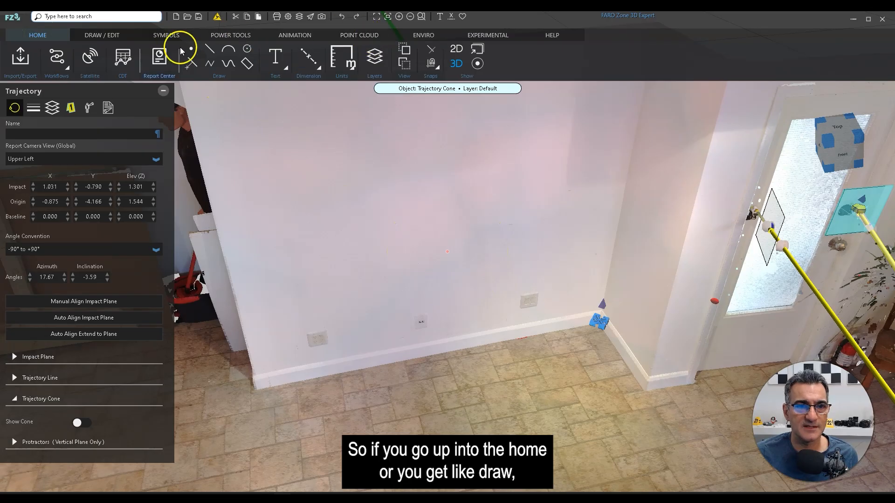
{"action": "left_click", "coordinate": [112, 37]}
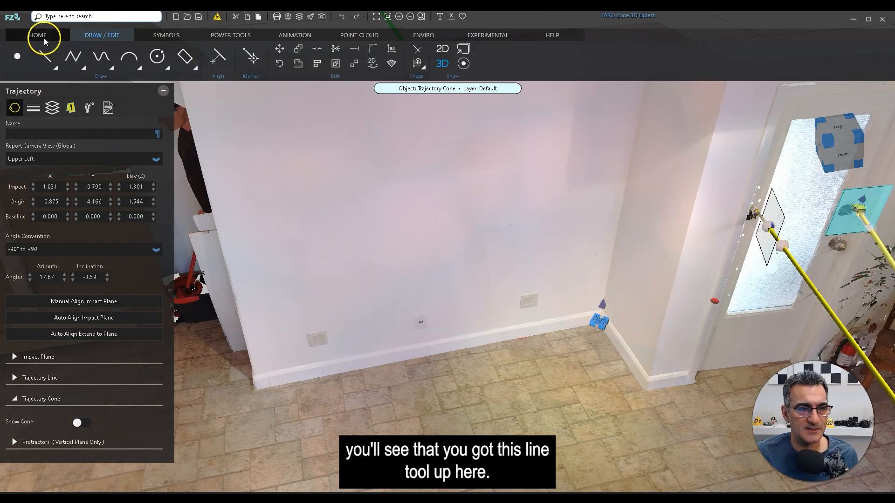
{"action": "left_click", "coordinate": [41, 38]}
{"action": "left_click", "coordinate": [204, 53]}
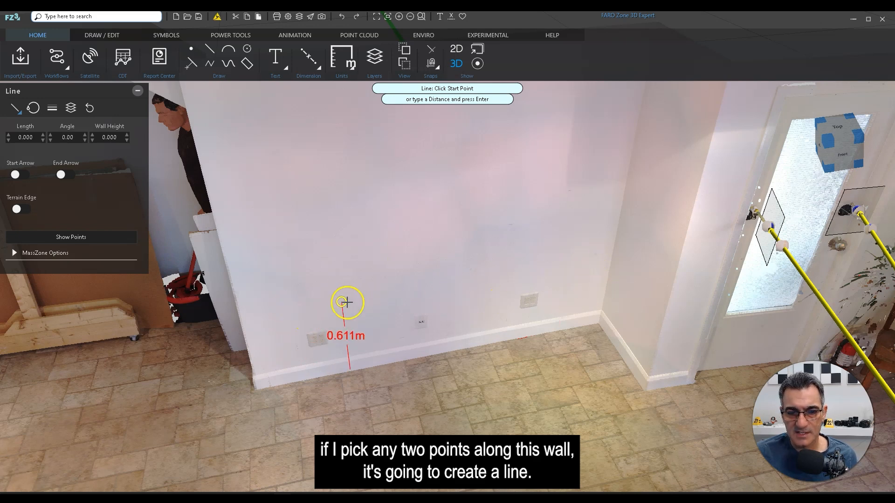
{"action": "left_click", "coordinate": [307, 310]}
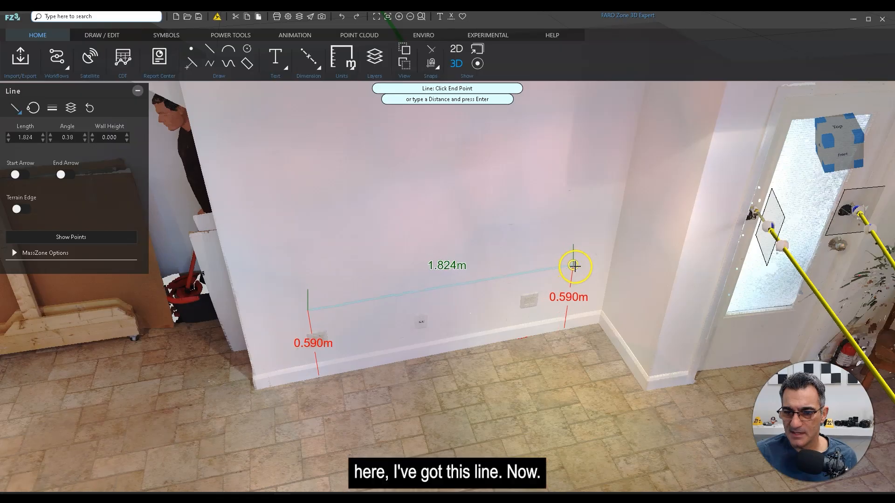
{"action": "left_click", "coordinate": [574, 263]}
Step: Copy the wall reference line and paste the copy near the hinge-side trajectory's impact end
{"action": "mouse_move", "coordinate": [438, 381]}
{"action": "left_mouse_down"}
{"action": "mouse_move", "coordinate": [473, 364]}
{"action": "mouse_move", "coordinate": [443, 369]}
{"action": "mouse_move", "coordinate": [435, 355]}
{"action": "mouse_move", "coordinate": [465, 359]}
{"action": "mouse_move", "coordinate": [453, 375]}
{"action": "left_mouse_up"}
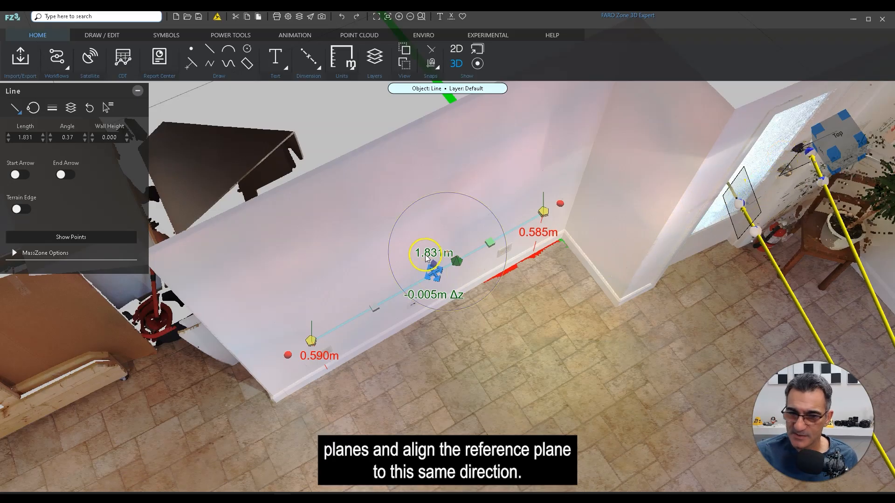
{"action": "right_click_drag", "start_coordinate": [511, 312], "coordinate": [474, 293]}
{"action": "left_click_drag", "start_coordinate": [527, 333], "coordinate": [512, 358]}
{"action": "right_click_drag", "start_coordinate": [512, 357], "coordinate": [512, 335]}
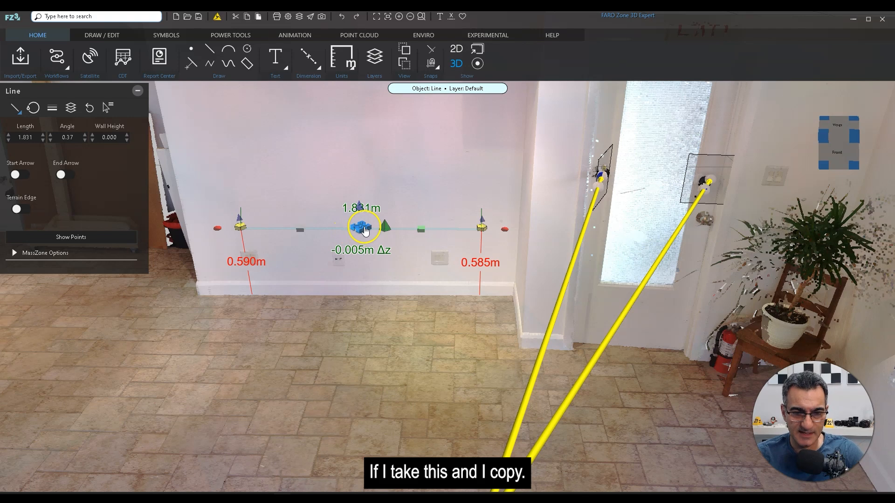
{"action": "key", "text": "ctrl+c"}
{"action": "key", "text": "ctrl+v"}
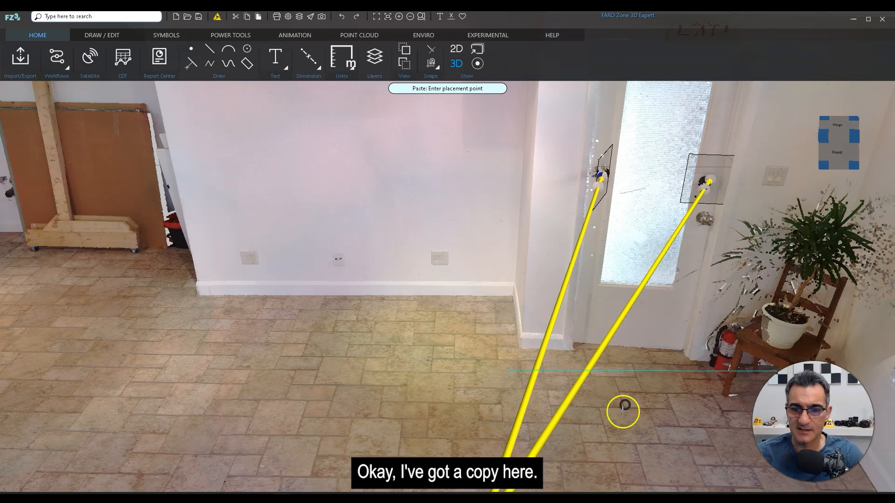
{"action": "left_click", "coordinate": [600, 185]}
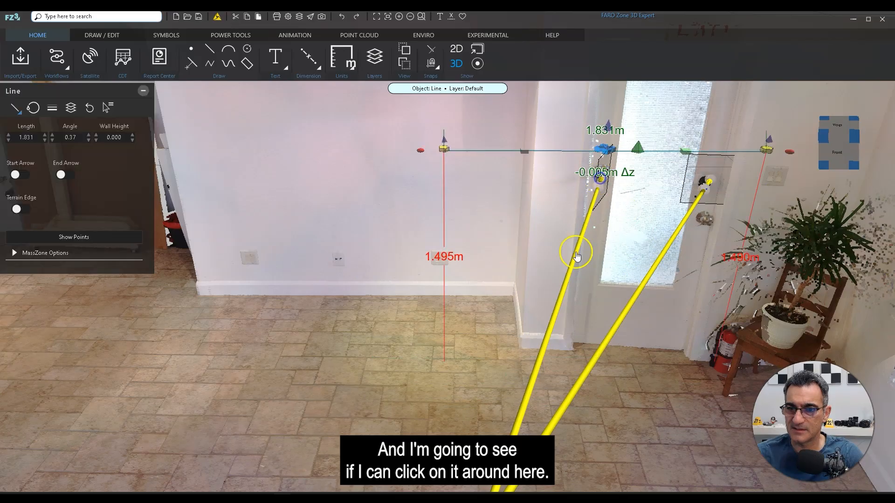
Step: Snap the copied line's center point to the hinge-side trajectory's impact point at the inner sphere
{"action": "right_click_drag", "start_coordinate": [616, 250], "coordinate": [621, 251]}
{"action": "middle_click_drag", "start_coordinate": [620, 250], "coordinate": [585, 262]}
{"action": "scroll", "coordinate": [600, 225], "scroll_direction": "up", "scroll_amount": 2}
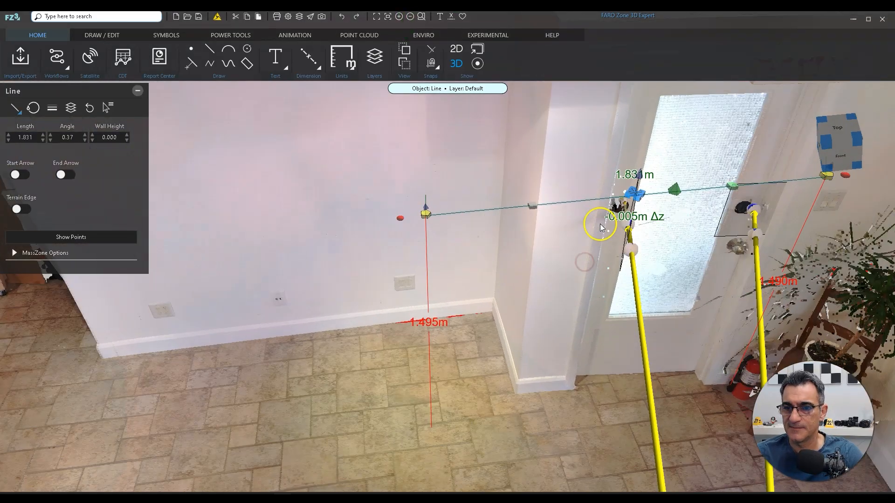
{"action": "scroll", "coordinate": [653, 233], "scroll_direction": "up", "scroll_amount": 1}
{"action": "scroll", "coordinate": [654, 233], "scroll_direction": "up", "scroll_amount": 1}
{"action": "middle_click_drag", "start_coordinate": [654, 233], "coordinate": [505, 273]}
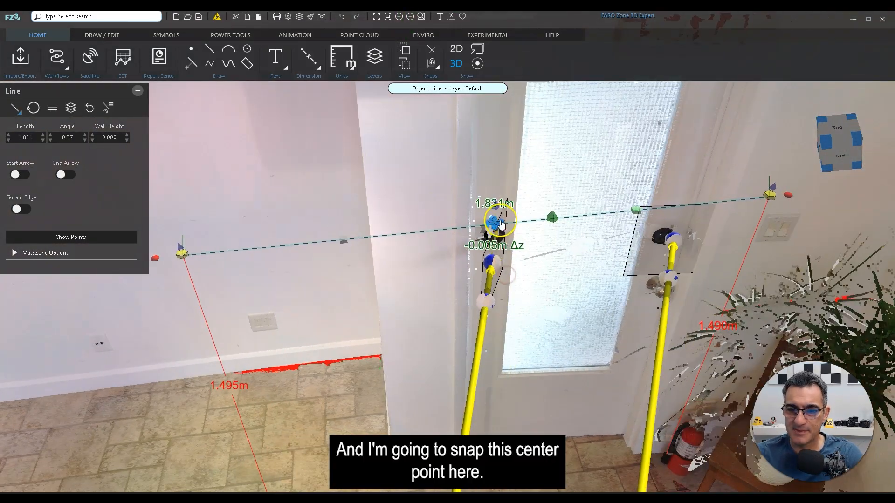
{"action": "right_click_drag", "start_coordinate": [553, 308], "coordinate": [530, 307]}
{"action": "left_click_drag", "start_coordinate": [469, 237], "coordinate": [471, 276]}
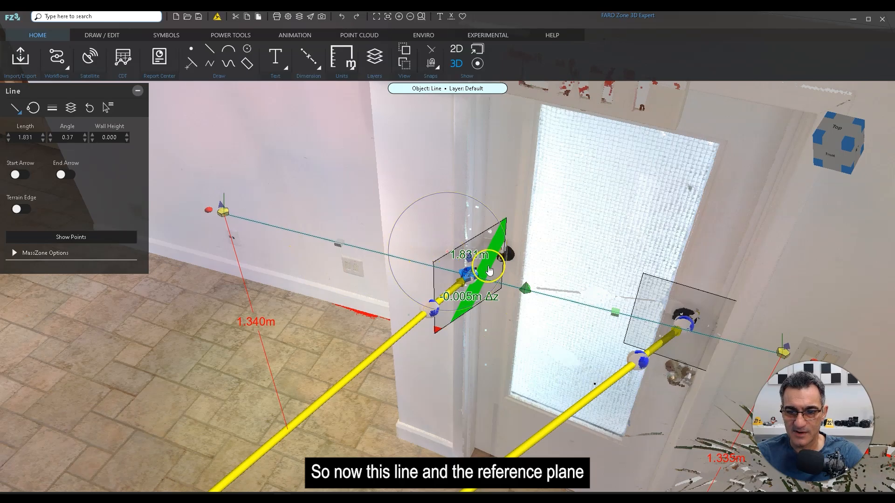
Step: Rotate the hinge-side trajectory's impact plane parallel to the copied reference line, giving an azimuth of about -18.30°
{"action": "mouse_move", "coordinate": [483, 348]}
{"action": "right_mouse_down"}
{"action": "mouse_move", "coordinate": [523, 346]}
{"action": "mouse_move", "coordinate": [490, 349]}
{"action": "right_mouse_up"}
{"action": "scroll", "coordinate": [512, 301], "scroll_direction": "up", "scroll_amount": 3}
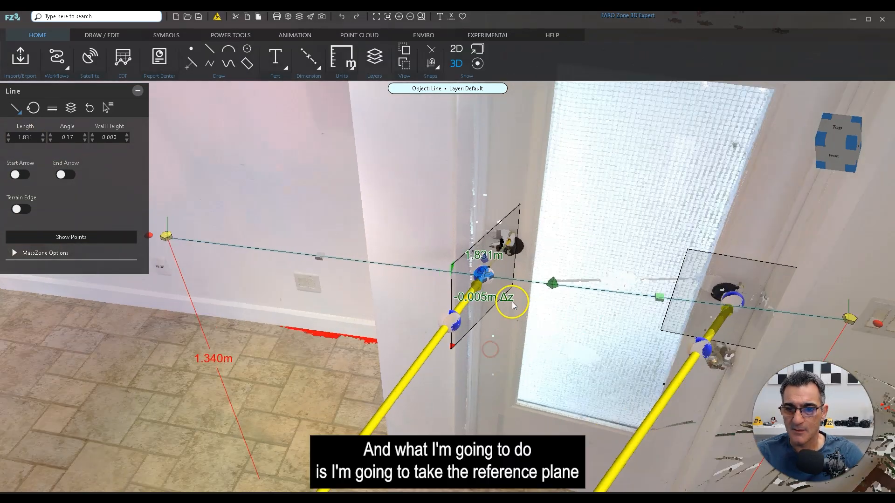
{"action": "right_click_drag", "start_coordinate": [551, 353], "coordinate": [472, 341]}
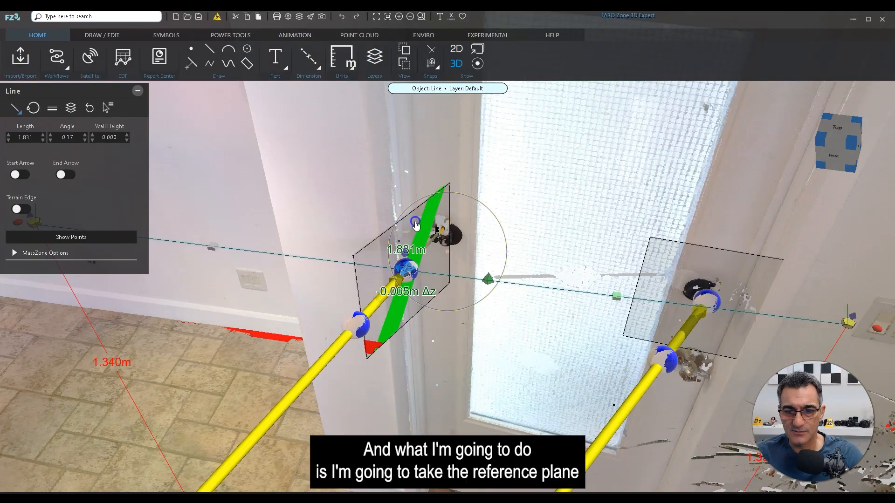
{"action": "left_click", "coordinate": [448, 223]}
{"action": "mouse_move", "coordinate": [484, 206]}
{"action": "left_mouse_down"}
{"action": "mouse_move", "coordinate": [523, 250]}
{"action": "mouse_move", "coordinate": [536, 288]}
{"action": "mouse_move", "coordinate": [513, 261]}
{"action": "mouse_move", "coordinate": [522, 288]}
{"action": "mouse_move", "coordinate": [500, 285]}
{"action": "mouse_move", "coordinate": [520, 289]}
{"action": "mouse_move", "coordinate": [526, 269]}
{"action": "mouse_move", "coordinate": [461, 390]}
{"action": "mouse_move", "coordinate": [468, 376]}
{"action": "mouse_move", "coordinate": [492, 373]}
{"action": "mouse_move", "coordinate": [382, 433]}
{"action": "mouse_move", "coordinate": [439, 363]}
{"action": "mouse_move", "coordinate": [444, 332]}
{"action": "mouse_move", "coordinate": [390, 257]}
{"action": "left_mouse_up"}
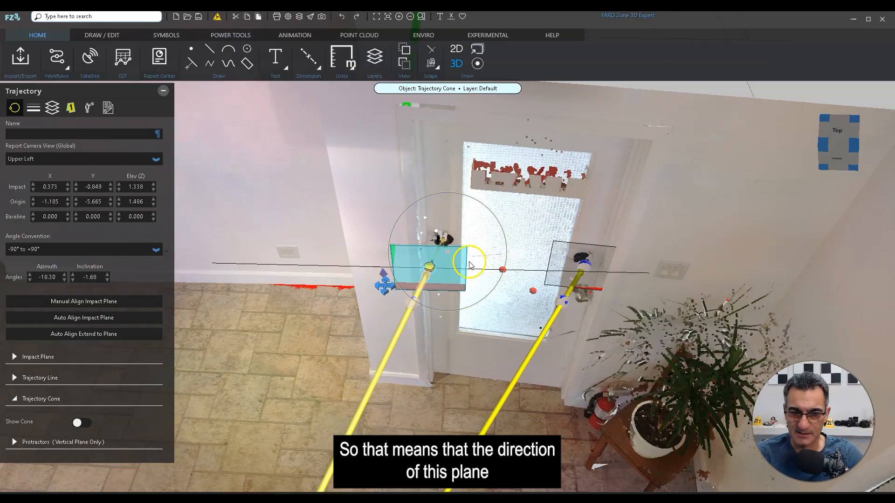
{"action": "middle_click_drag", "start_coordinate": [328, 273], "coordinate": [533, 283]}
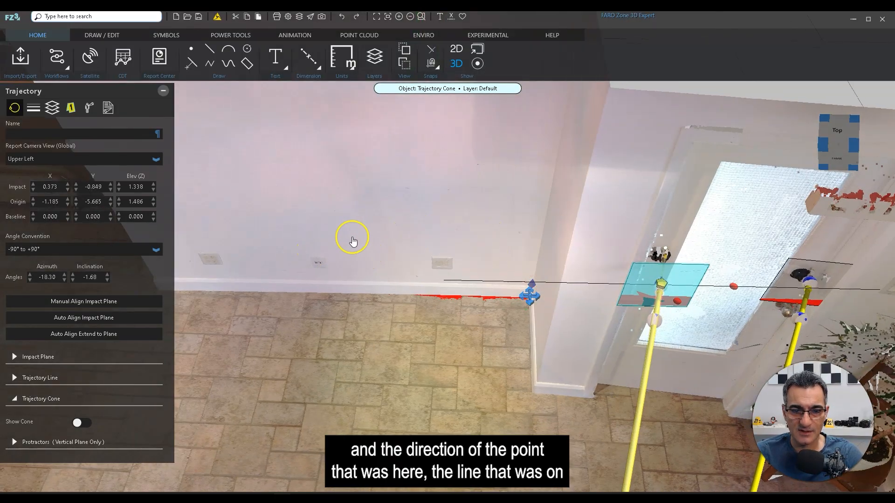
Step: Move the copied reference line so its center snaps to the impact point of the handle-side trajectory
{"action": "left_click", "coordinate": [353, 241]}
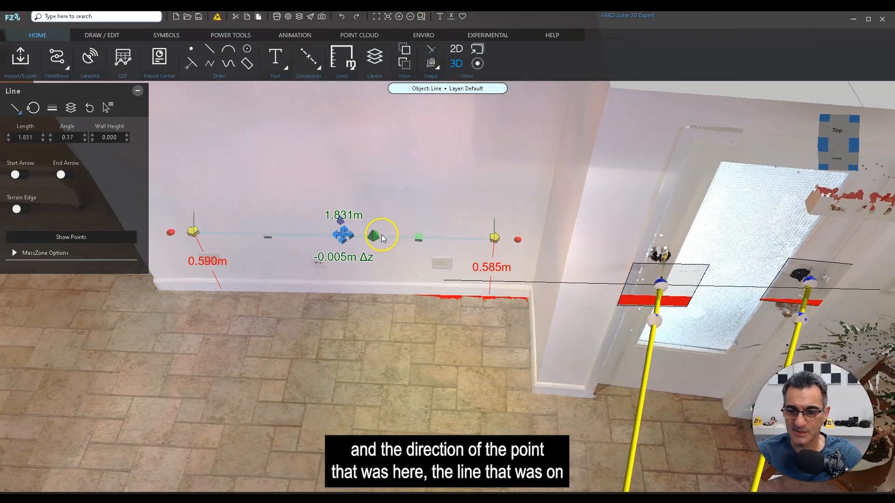
{"action": "left_click", "coordinate": [515, 345]}
{"action": "middle_click_drag", "start_coordinate": [489, 326], "coordinate": [44, 234]}
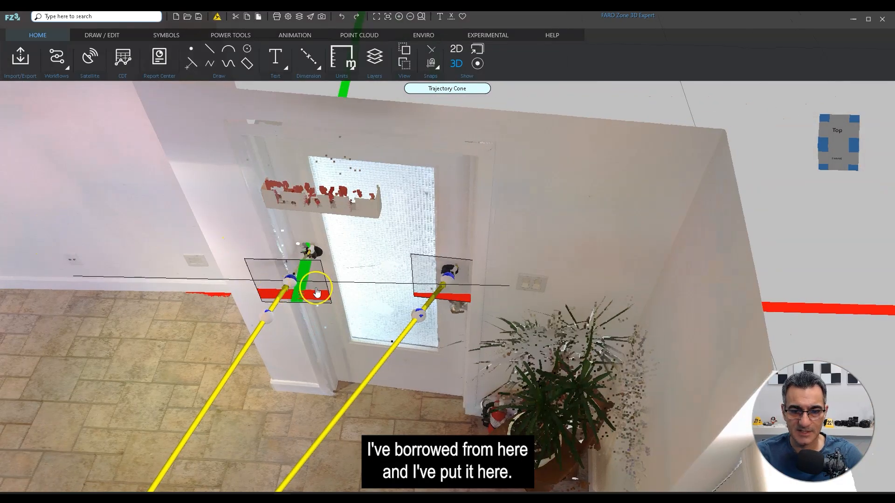
{"action": "left_click", "coordinate": [379, 284]}
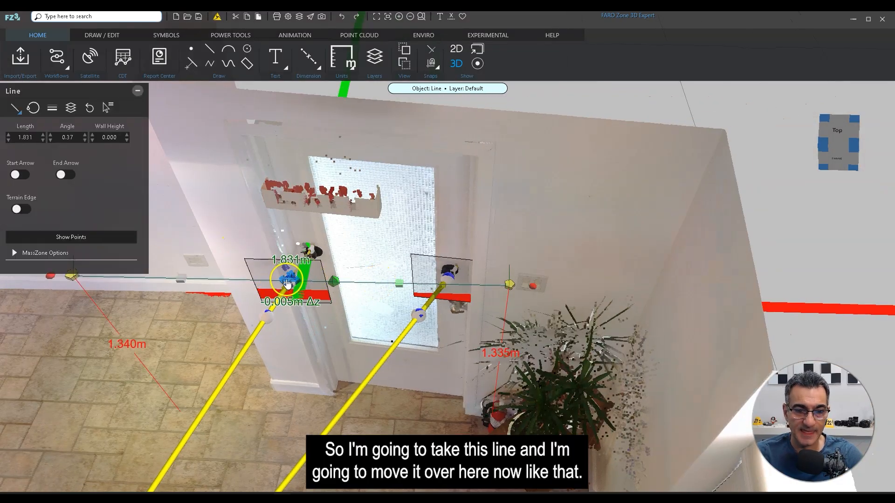
{"action": "left_click_drag", "start_coordinate": [298, 280], "coordinate": [447, 284]}
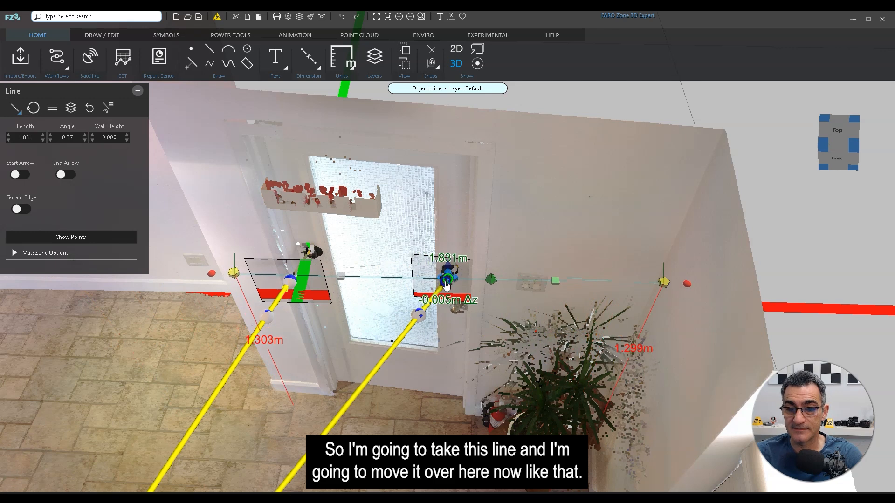
{"action": "left_click", "coordinate": [422, 277]}
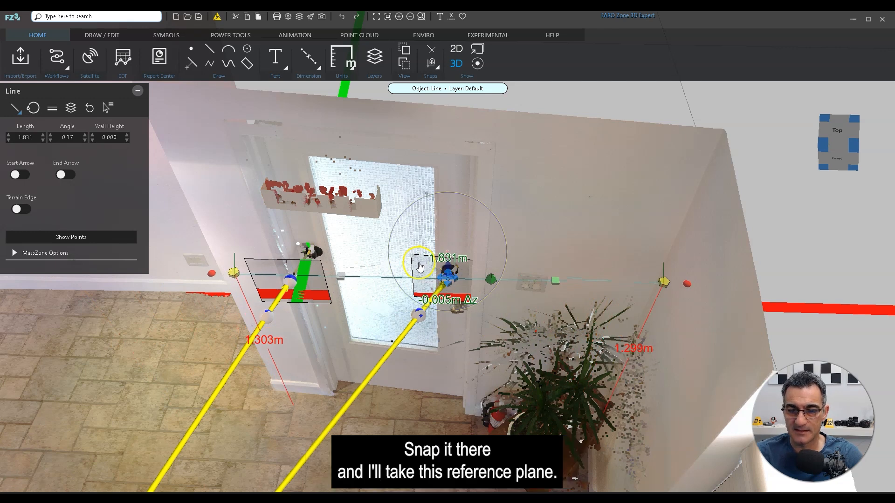
Step: Rotate the handle-side trajectory's impact plane parallel to the copied reference line, giving an azimuth of about -29.82°
{"action": "left_click", "coordinate": [419, 266]}
{"action": "right_click_drag", "start_coordinate": [504, 317], "coordinate": [439, 312]}
{"action": "right_click_drag", "start_coordinate": [569, 358], "coordinate": [480, 392]}
{"action": "left_click_drag", "start_coordinate": [432, 279], "coordinate": [439, 284]}
{"action": "right_click_drag", "start_coordinate": [435, 282], "coordinate": [645, 270]}
Step: Examine how both impact planes line up with the copied line and the original reference line on the long wall
{"action": "scroll", "coordinate": [434, 308], "scroll_direction": "up", "scroll_amount": 5}
{"action": "middle_click_drag", "start_coordinate": [415, 309], "coordinate": [443, 110]}
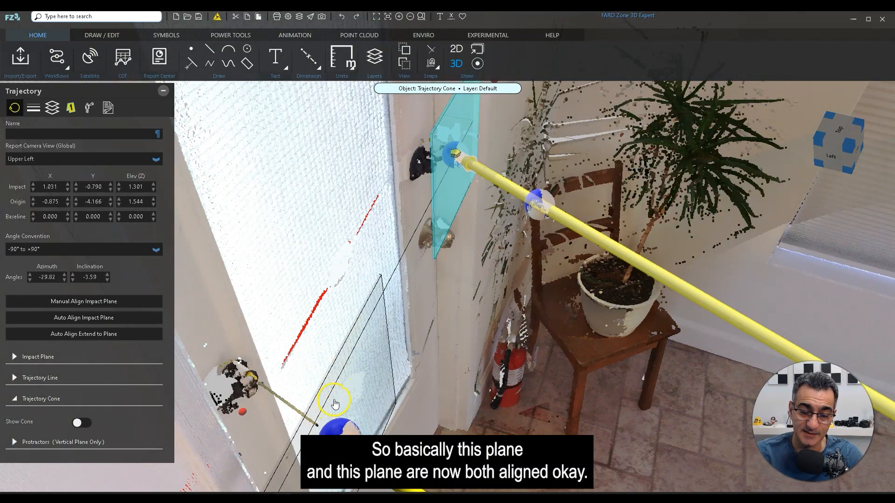
{"action": "scroll", "coordinate": [401, 382], "scroll_direction": "down", "scroll_amount": 8}
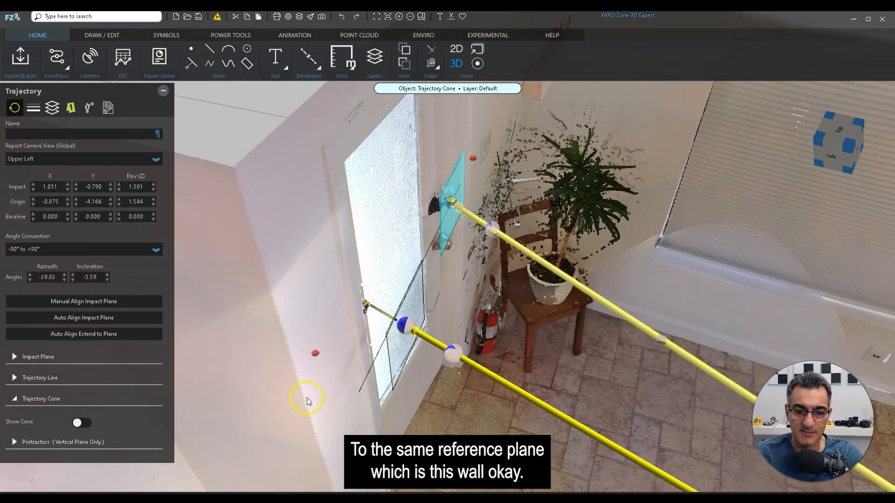
{"action": "middle_click_drag", "start_coordinate": [308, 385], "coordinate": [447, 259]}
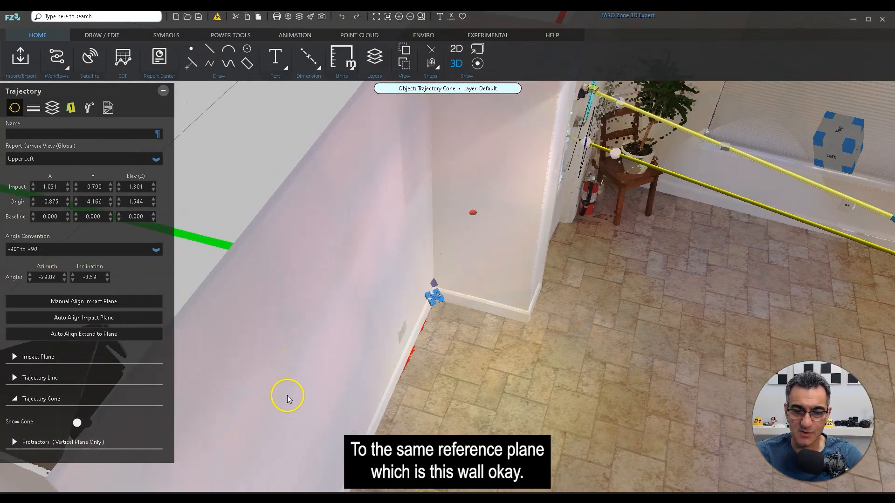
{"action": "right_click", "coordinate": [489, 386]}
{"action": "left_click_drag", "start_coordinate": [489, 345], "coordinate": [448, 357]}
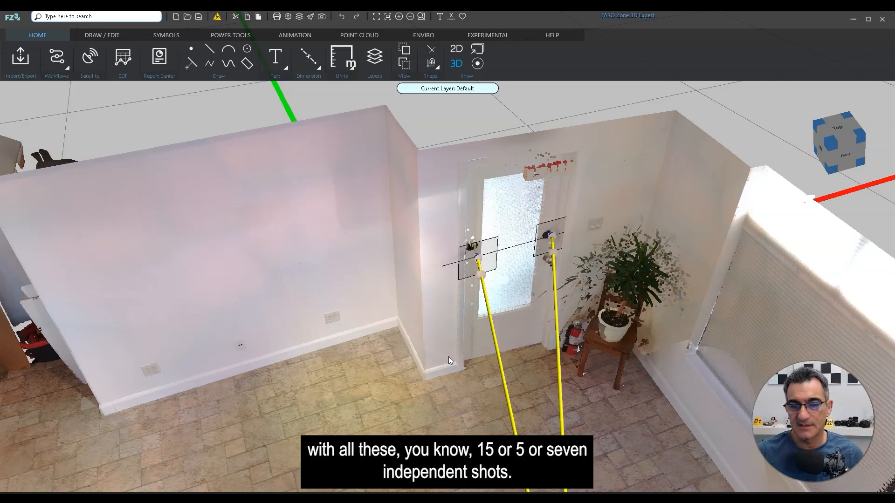
{"action": "left_click_drag", "start_coordinate": [523, 338], "coordinate": [495, 319]}
{"action": "left_click", "coordinate": [455, 260]}
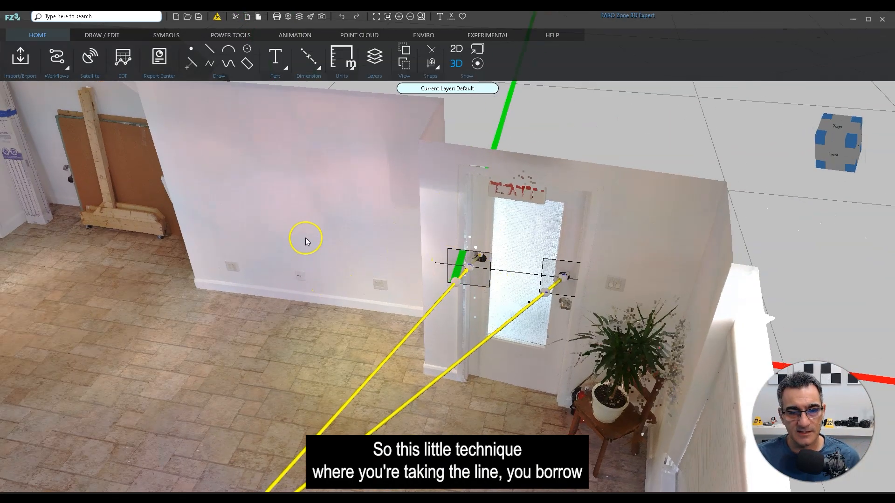
{"action": "left_click", "coordinate": [304, 254]}
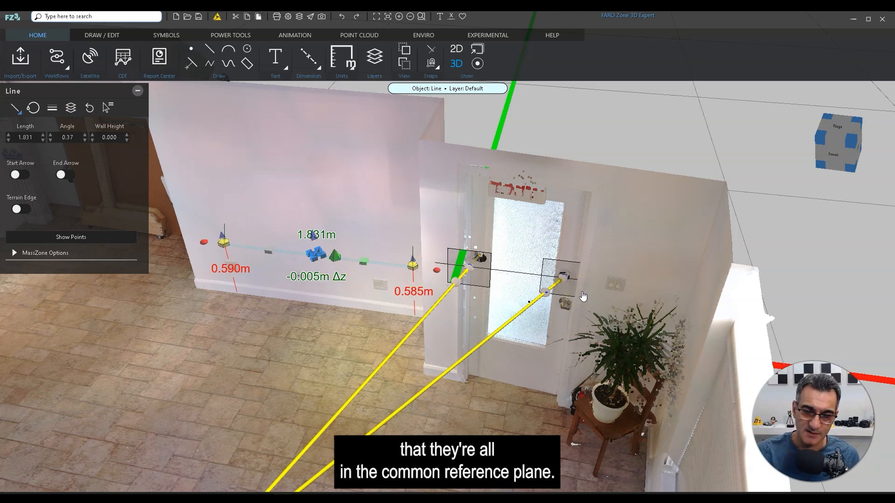
{"action": "left_click_drag", "start_coordinate": [679, 376], "coordinate": [522, 371]}
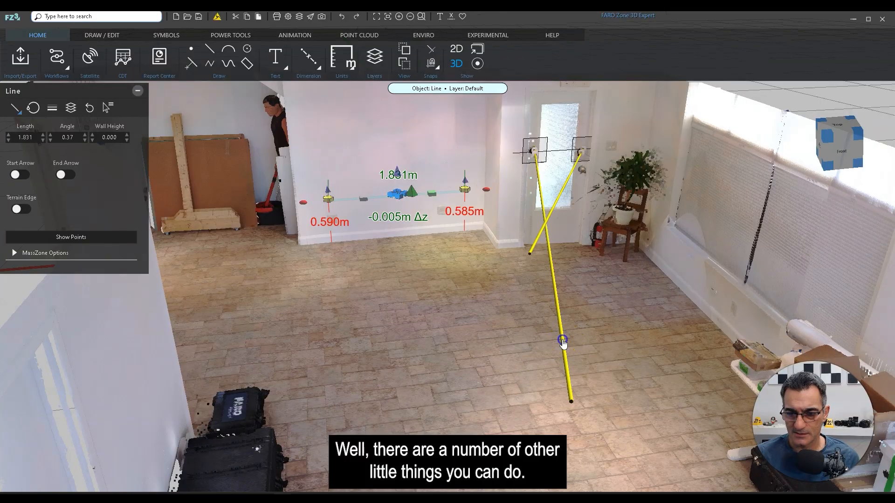
Step: Show the cone on the hinge-side trajectory and set its vertical and horizontal angles to 2.00°
{"action": "left_click", "coordinate": [565, 343]}
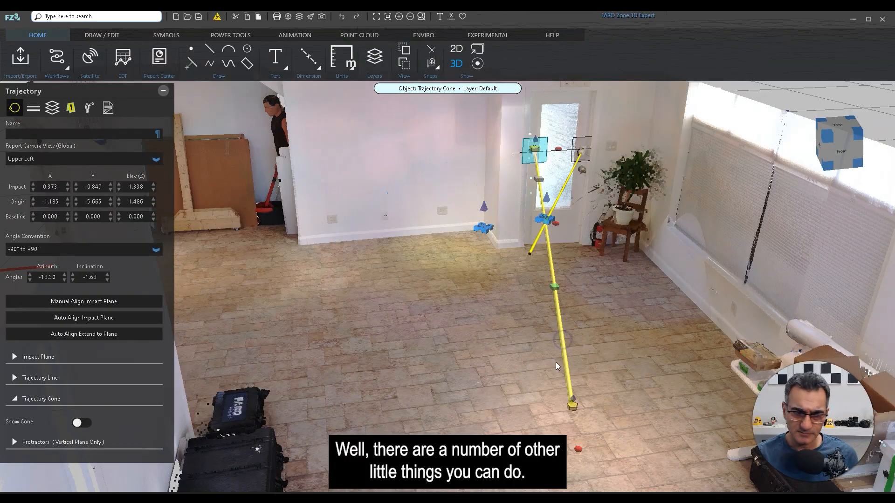
{"action": "left_click", "coordinate": [33, 398]}
{"action": "left_click", "coordinate": [14, 399]}
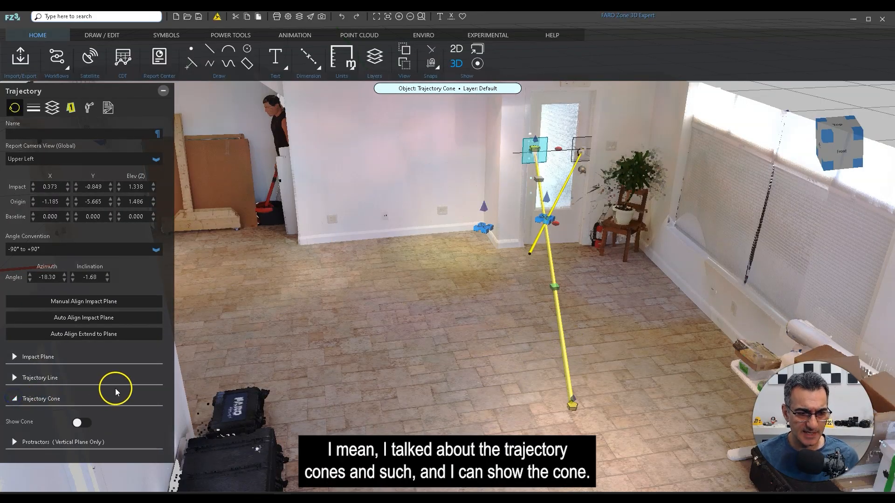
{"action": "left_click", "coordinate": [81, 423]}
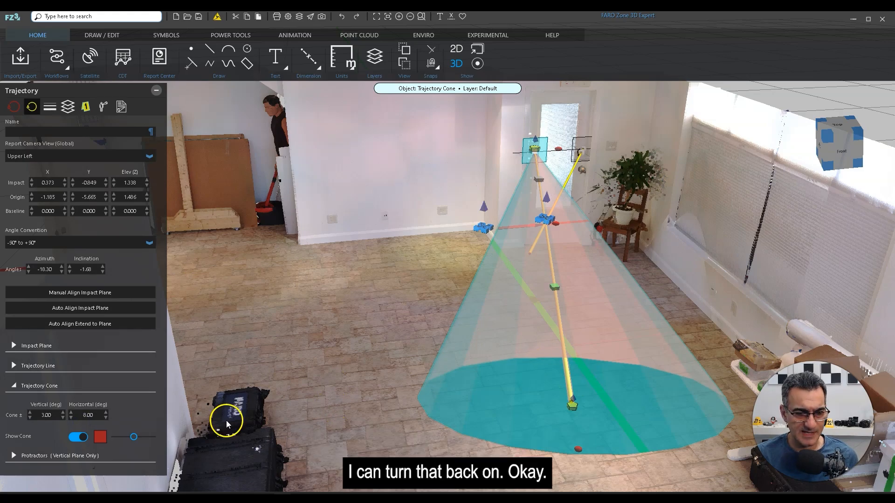
{"action": "double_click", "coordinate": [50, 414]}
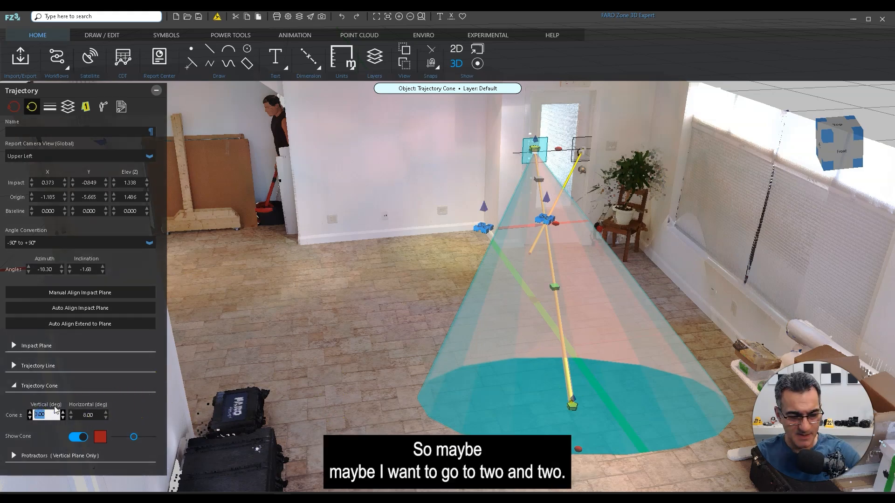
{"action": "type", "text": "2"}
{"action": "key", "text": "Return"}
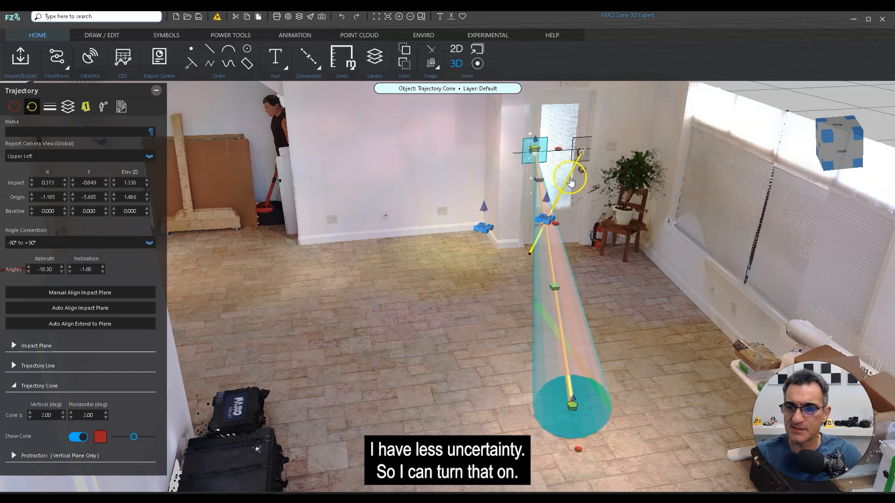
Step: Try raising the hinge-side trajectory's origin to an elevation of about 3.45 m, giving an inclination of about -22.65°
{"action": "left_click", "coordinate": [396, 363]}
{"action": "right_click_drag", "start_coordinate": [417, 351], "coordinate": [504, 333]}
{"action": "left_click", "coordinate": [510, 298]}
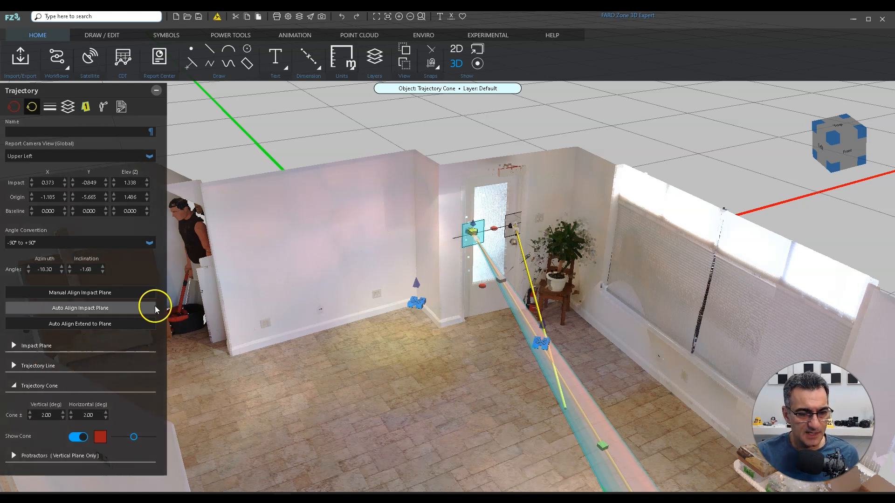
{"action": "left_click", "coordinate": [490, 346]}
{"action": "left_click", "coordinate": [524, 314]}
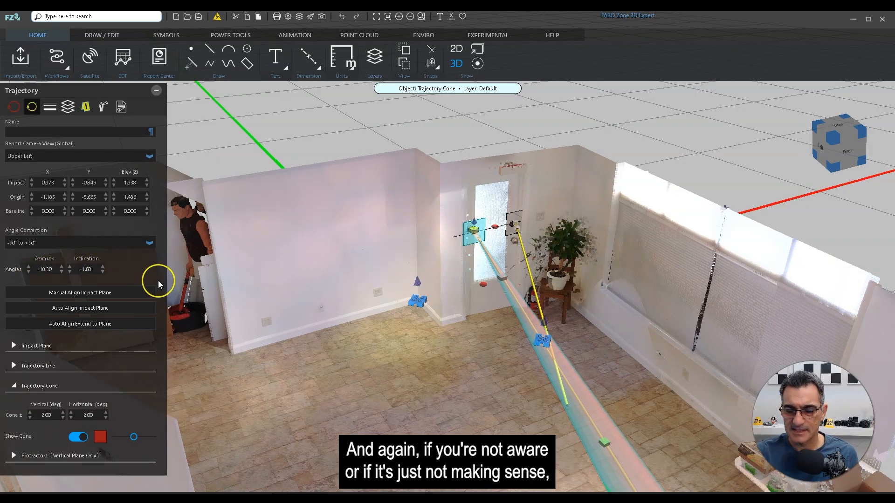
{"action": "left_click_drag", "start_coordinate": [387, 380], "coordinate": [527, 314]}
{"action": "left_click_drag", "start_coordinate": [409, 339], "coordinate": [576, 164]}
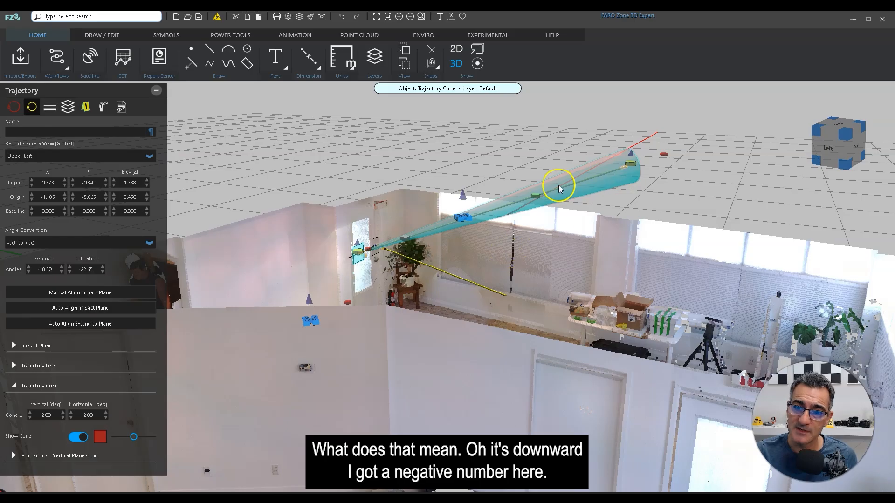
{"action": "left_click_drag", "start_coordinate": [451, 221], "coordinate": [450, 221]}
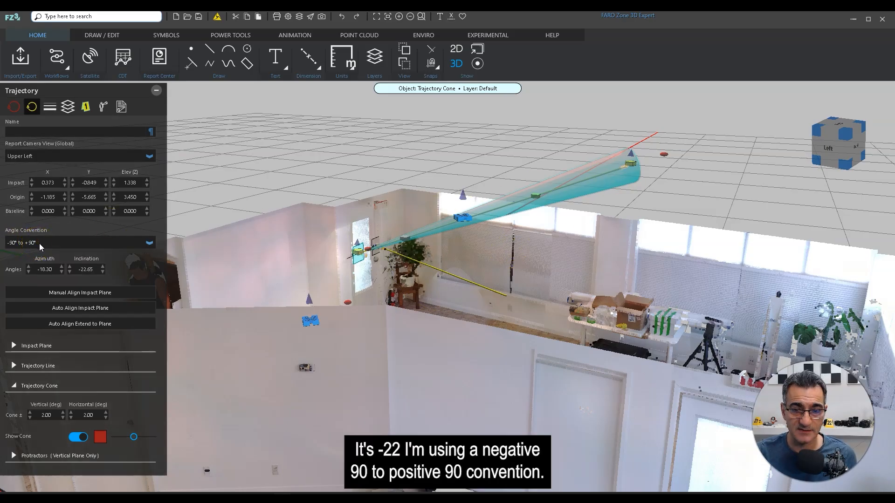
Step: Swing the hinge-side trajectory's origin past the window wall to an azimuth of about 20.70°, and undo both origin moves
{"action": "left_click_drag", "start_coordinate": [534, 341], "coordinate": [473, 404]}
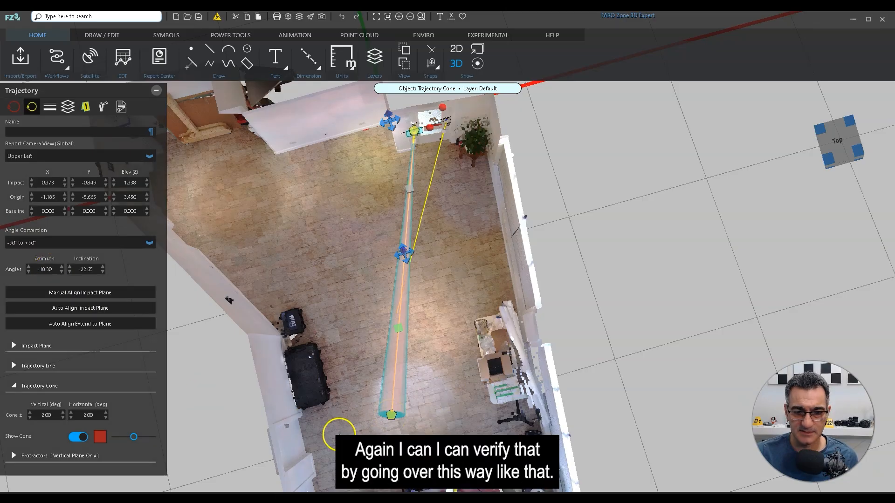
{"action": "left_click_drag", "start_coordinate": [391, 414], "coordinate": [590, 360]}
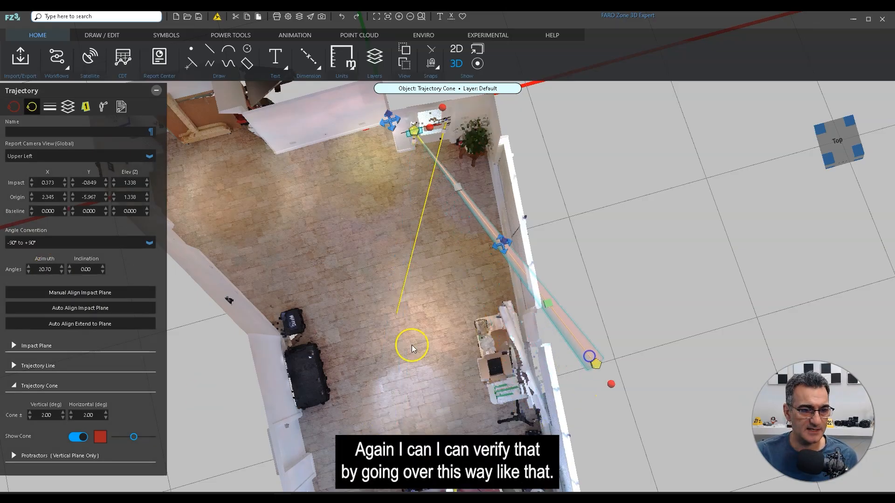
{"action": "middle_click_drag", "start_coordinate": [469, 295], "coordinate": [470, 295]}
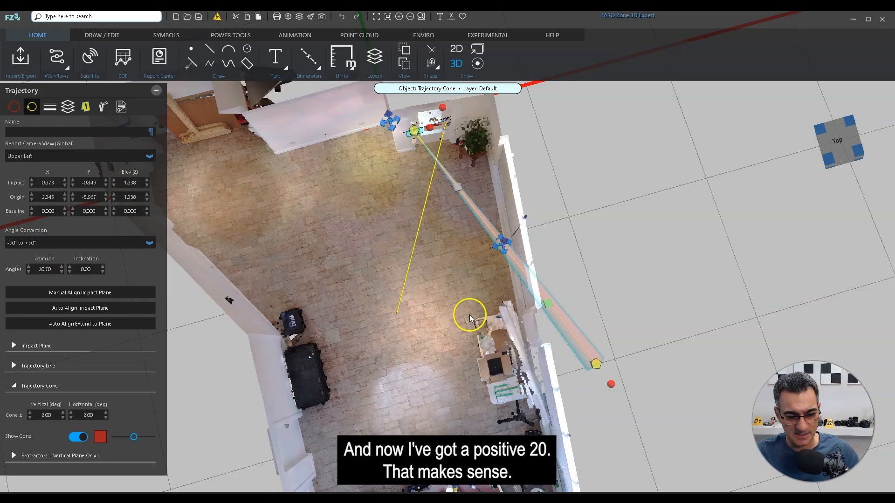
{"action": "key", "text": "ctrl+z"}
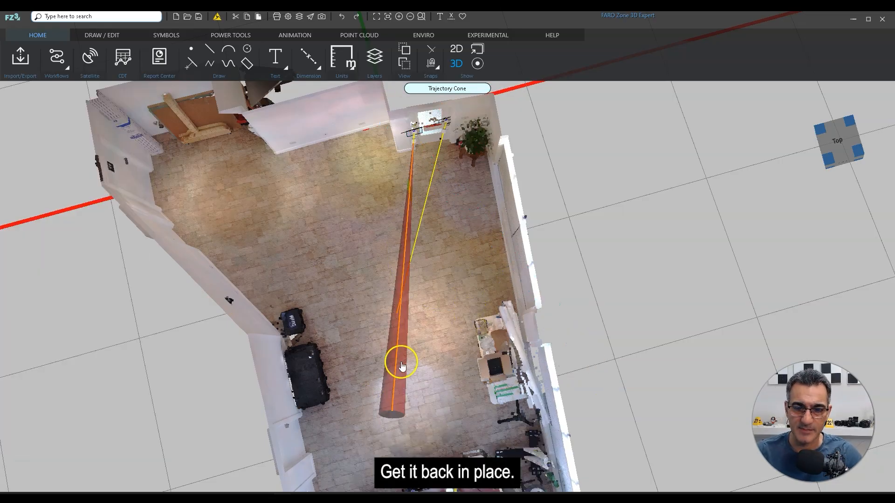
{"action": "middle_click_drag", "start_coordinate": [404, 370], "coordinate": [469, 355]}
{"action": "scroll", "coordinate": [426, 339], "scroll_direction": "up", "scroll_amount": 3}
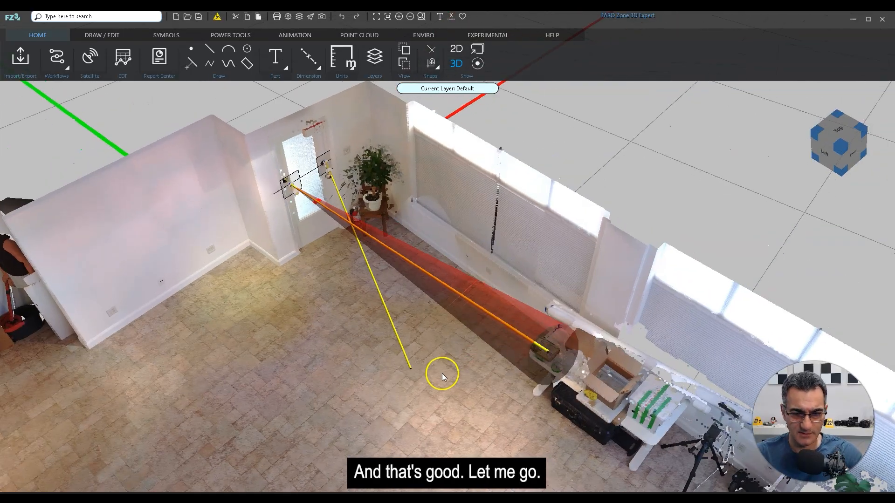
{"action": "key", "text": "ctrl+z"}
Step: Generate the report from the hinge-side trajectory, review its three pages in an enlarged preview, and close it
{"action": "middle_click_drag", "start_coordinate": [404, 404], "coordinate": [431, 379]}
{"action": "left_click", "coordinate": [379, 230]}
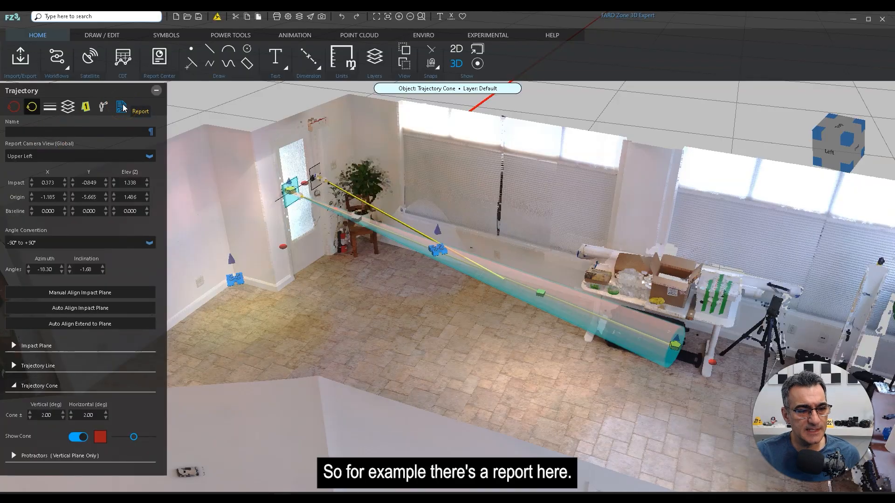
{"action": "left_click", "coordinate": [123, 109]}
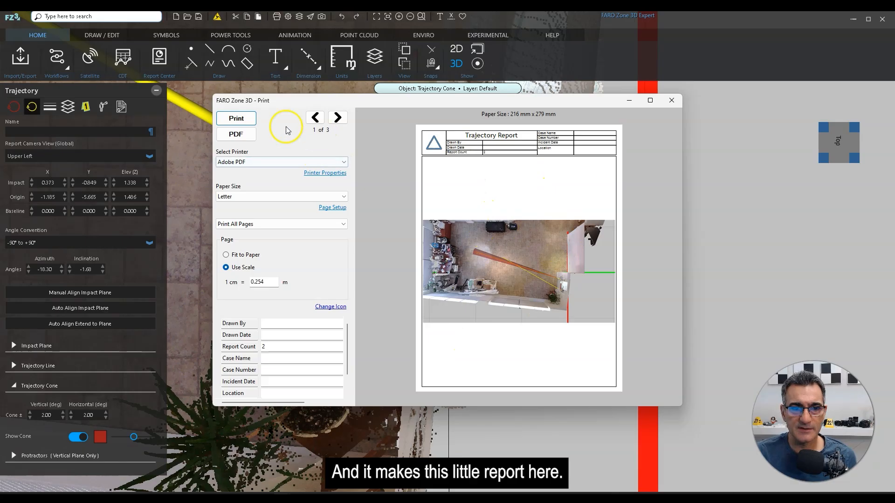
{"action": "left_click", "coordinate": [338, 117]}
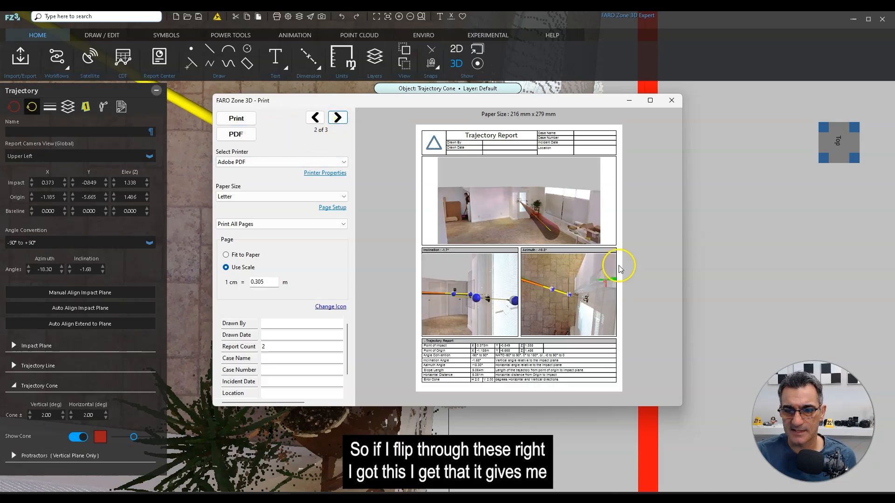
{"action": "left_click", "coordinate": [649, 100]}
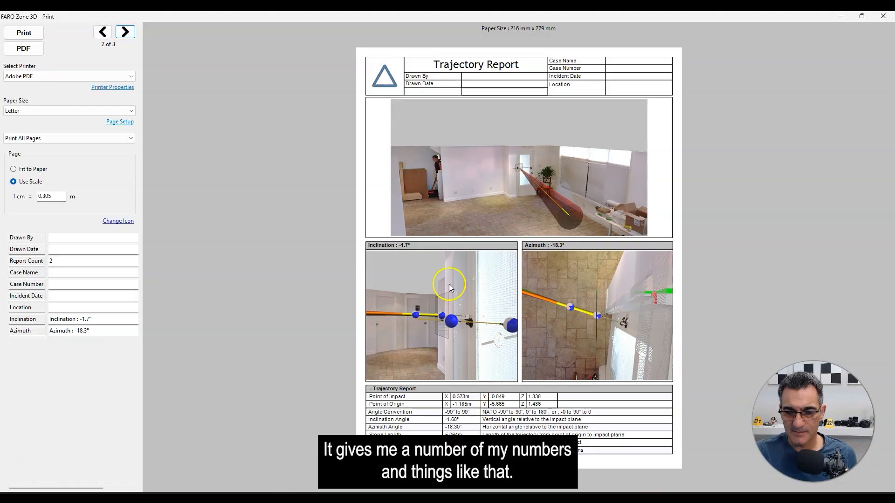
{"action": "left_click", "coordinate": [125, 31]}
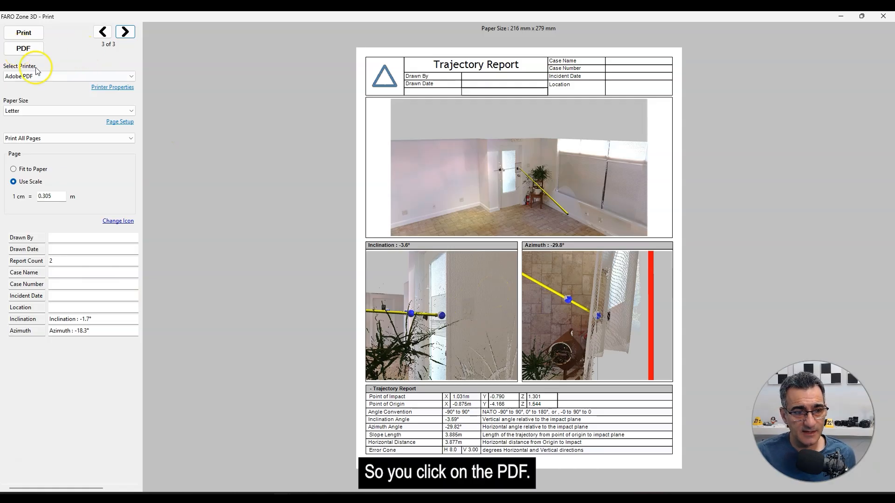
{"action": "left_click", "coordinate": [60, 238]}
{"action": "left_click", "coordinate": [54, 247]}
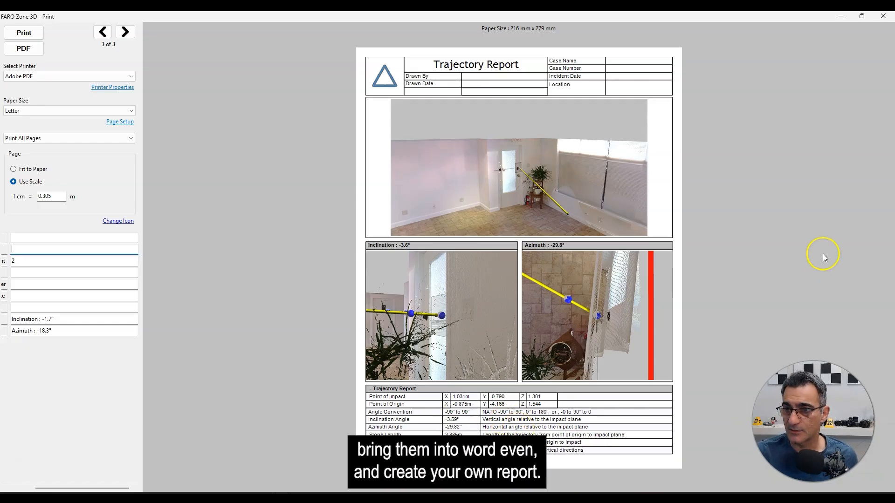
{"action": "left_click", "coordinate": [882, 18]}
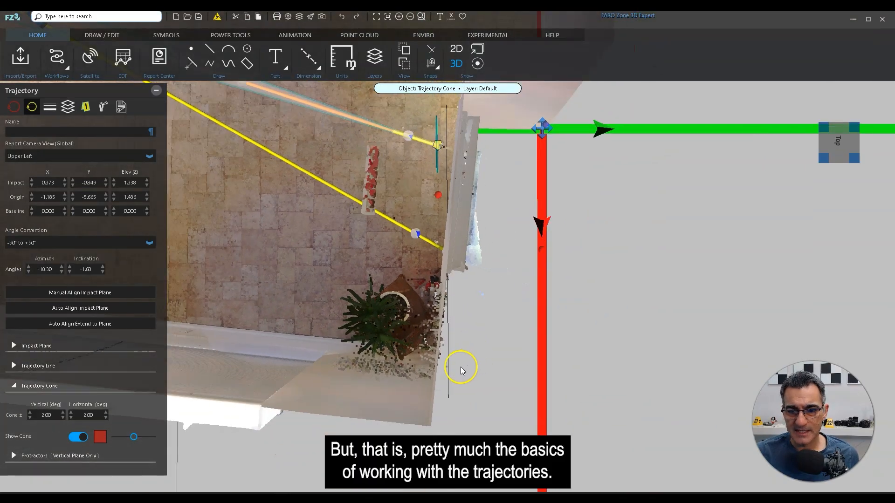
Step: Inspect the two trajectories, the cone and the adjustment handles from several viewpoints around the room
{"action": "left_click_drag", "start_coordinate": [474, 369], "coordinate": [756, 238]}
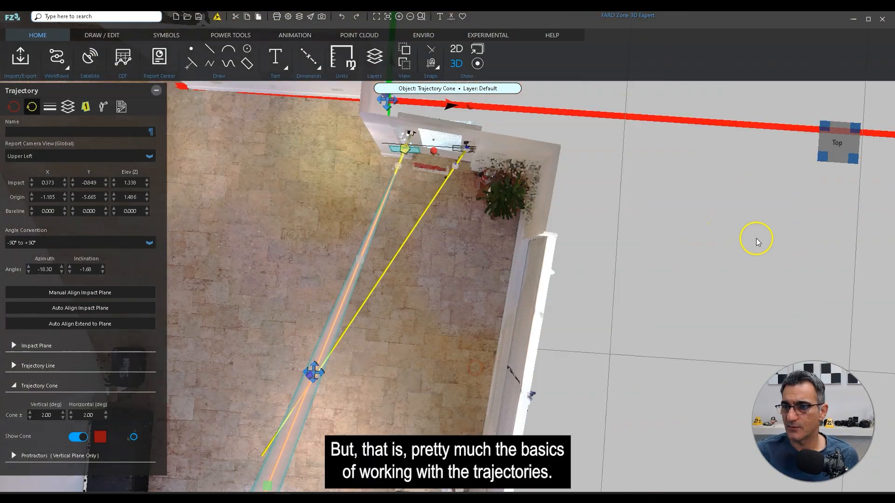
{"action": "left_click", "coordinate": [823, 161]}
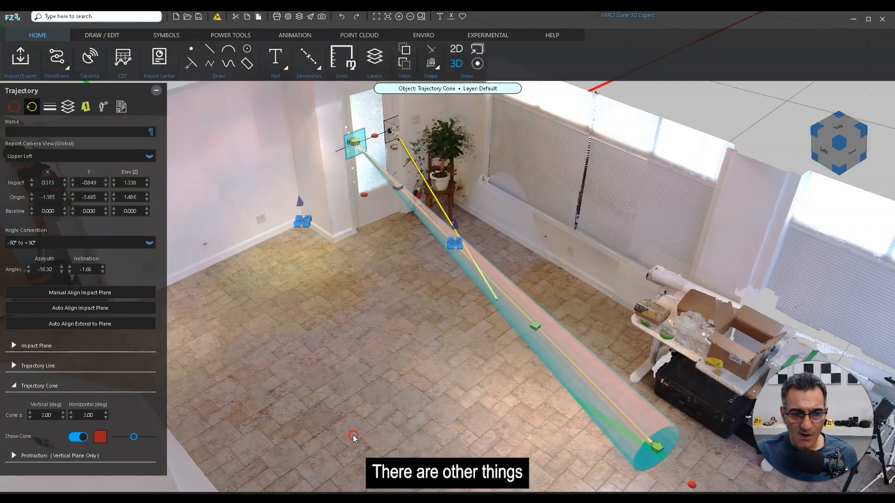
{"action": "left_click", "coordinate": [354, 435]}
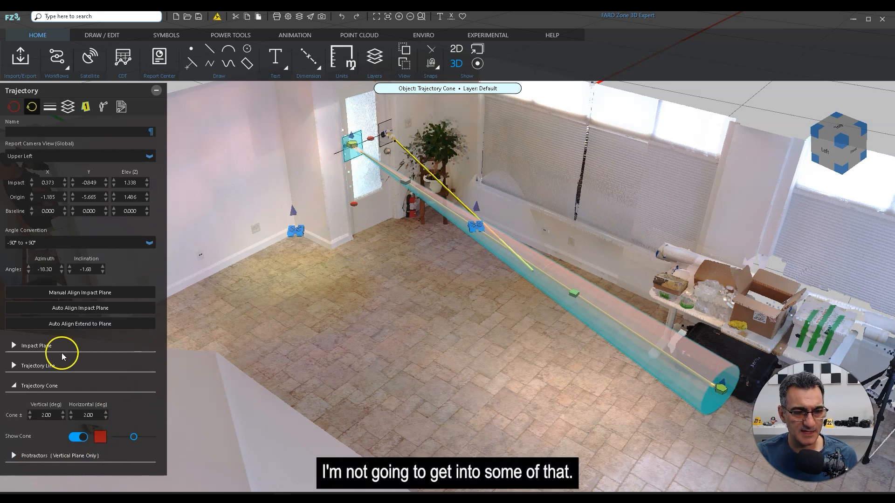
{"action": "left_click_drag", "start_coordinate": [403, 297], "coordinate": [376, 289]}
{"action": "scroll", "coordinate": [398, 251], "scroll_direction": "up", "scroll_amount": 5}
{"action": "right_click_drag", "start_coordinate": [399, 261], "coordinate": [461, 387]}
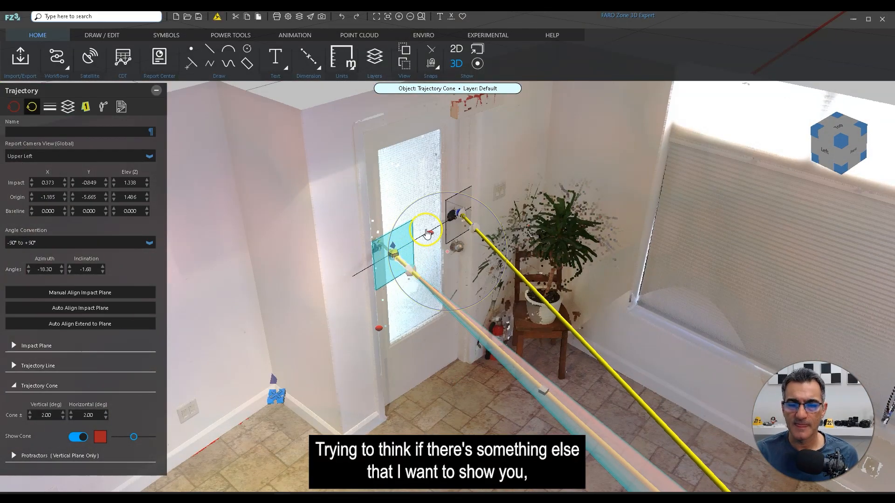
{"action": "scroll", "coordinate": [411, 303], "scroll_direction": "down", "scroll_amount": 5}
{"action": "scroll", "coordinate": [445, 317], "scroll_direction": "down", "scroll_amount": 6}
{"action": "right_click_drag", "start_coordinate": [460, 323], "coordinate": [392, 261]}
{"action": "mouse_move", "coordinate": [435, 358]}
{"action": "left_mouse_down"}
{"action": "mouse_move", "coordinate": [451, 355]}
{"action": "mouse_move", "coordinate": [446, 372]}
{"action": "left_mouse_up"}
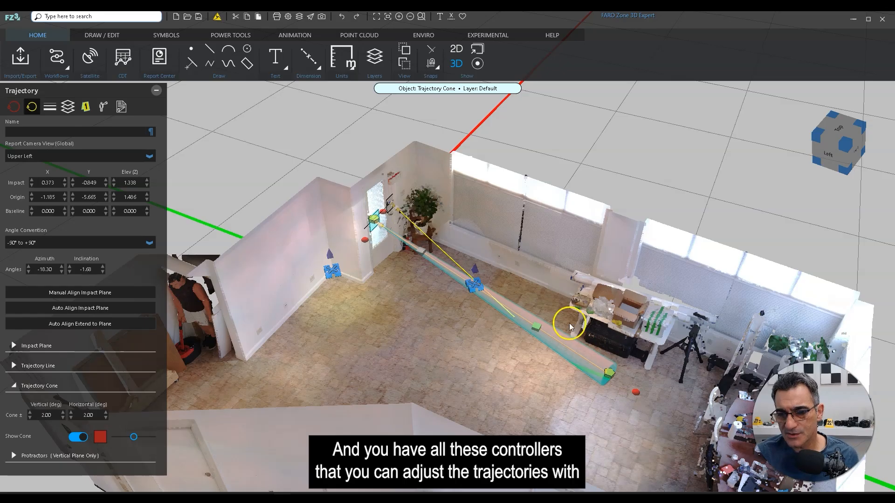
{"action": "left_click_drag", "start_coordinate": [465, 348], "coordinate": [458, 348]}
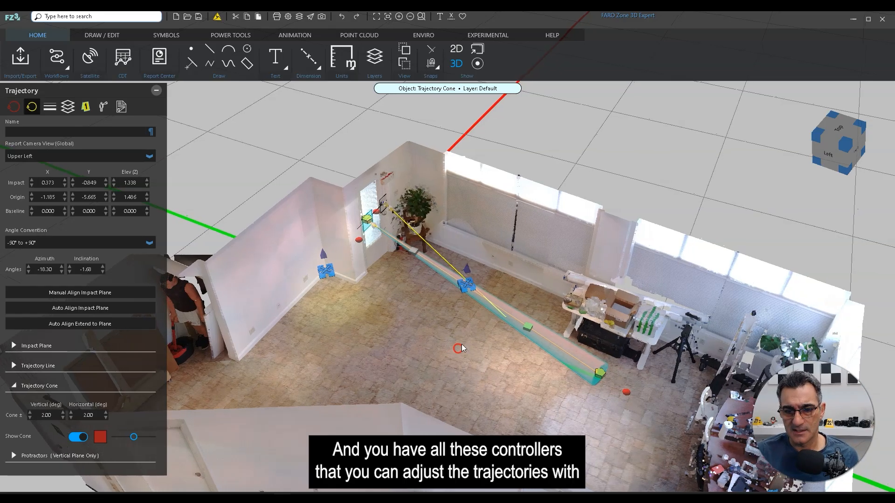